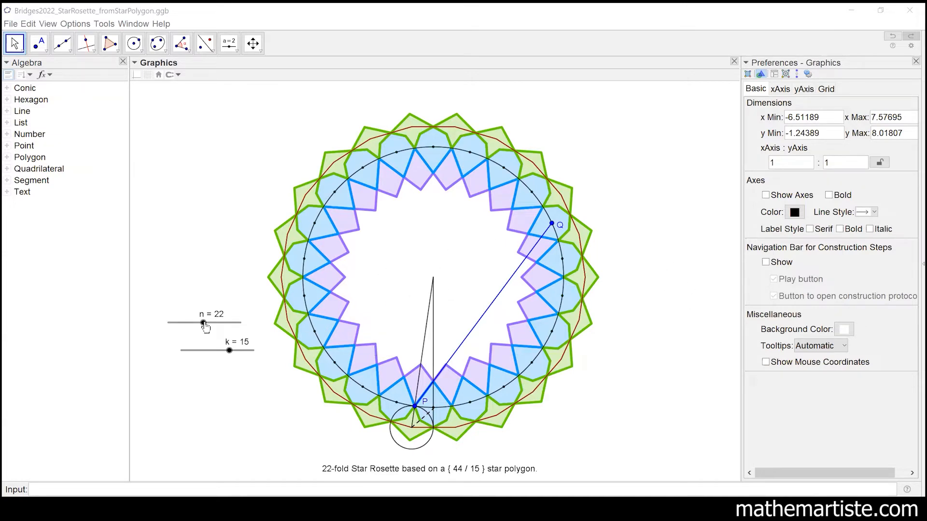
Step: Vary the n and k sliders of the star rosette, ending at n = 19 and k = 13
left_click_drag(204, 323, 240, 356)
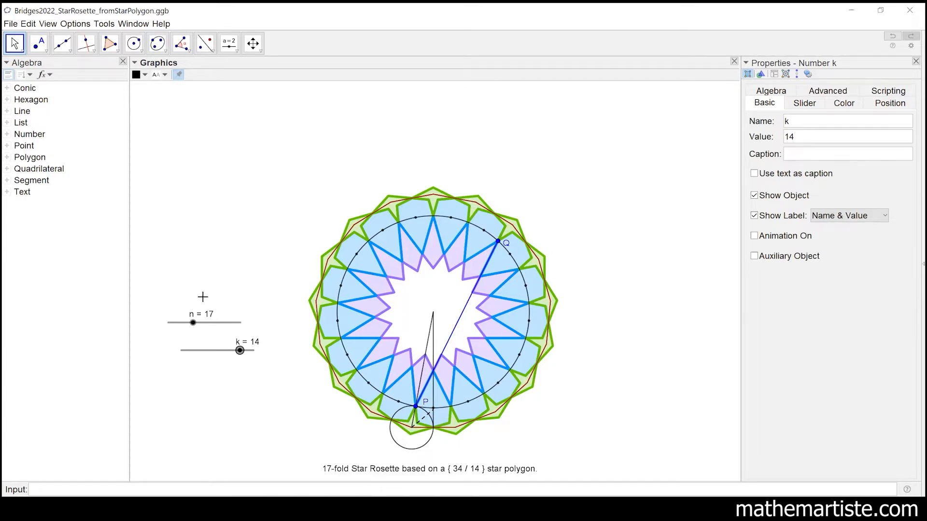
mouse_move(193, 322)
left_mouse_down()
mouse_move(213, 323)
mouse_move(169, 322)
mouse_move(219, 323)
mouse_move(197, 322)
left_mouse_up()
left_click(197, 351)
left_click_drag(190, 355, 230, 352)
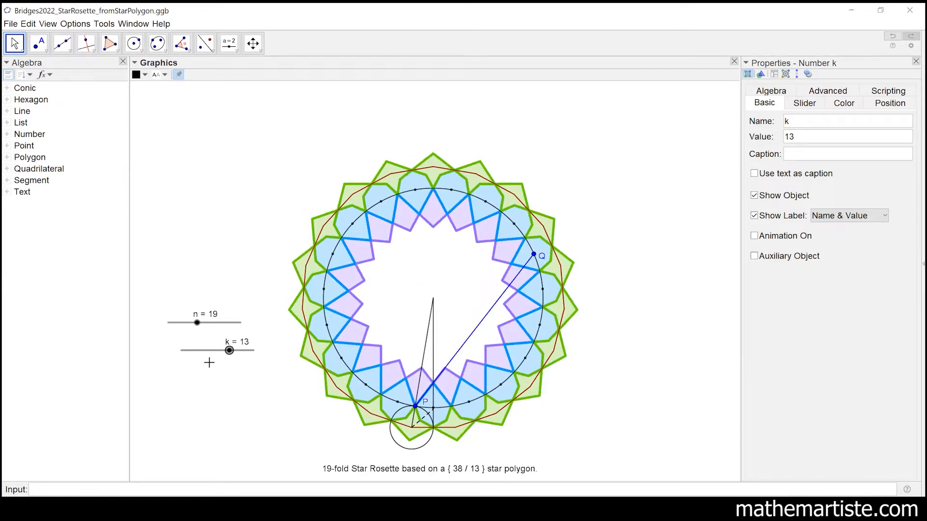
Step: Start a new blank construction and discard the changes to the current rosette file
left_click(11, 24)
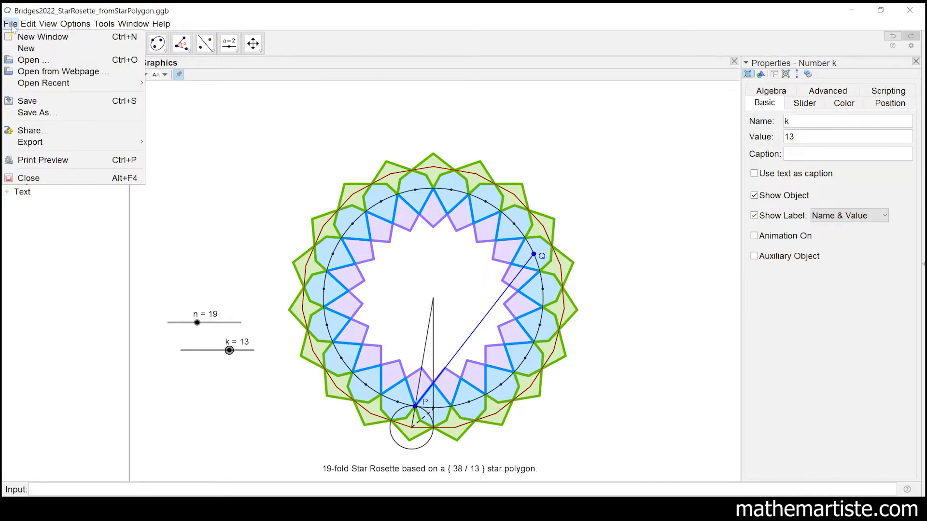
left_click(27, 49)
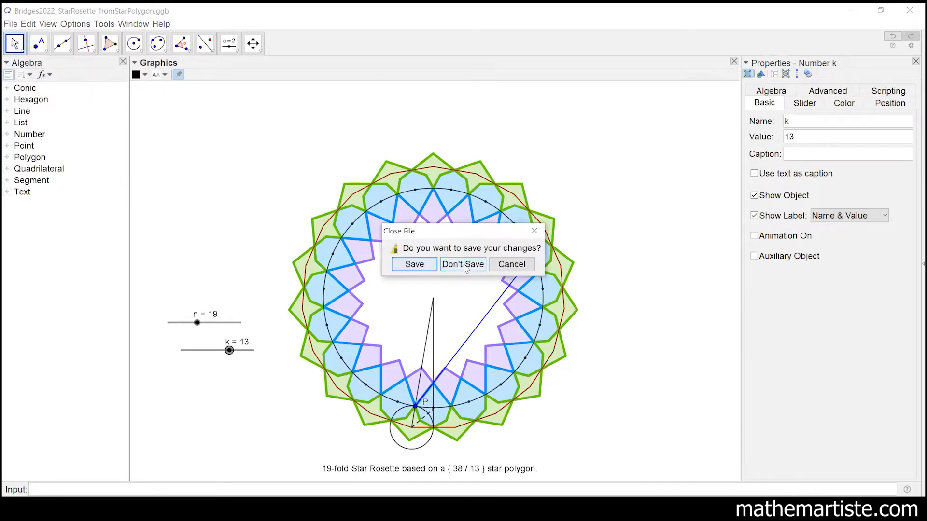
left_click(464, 266)
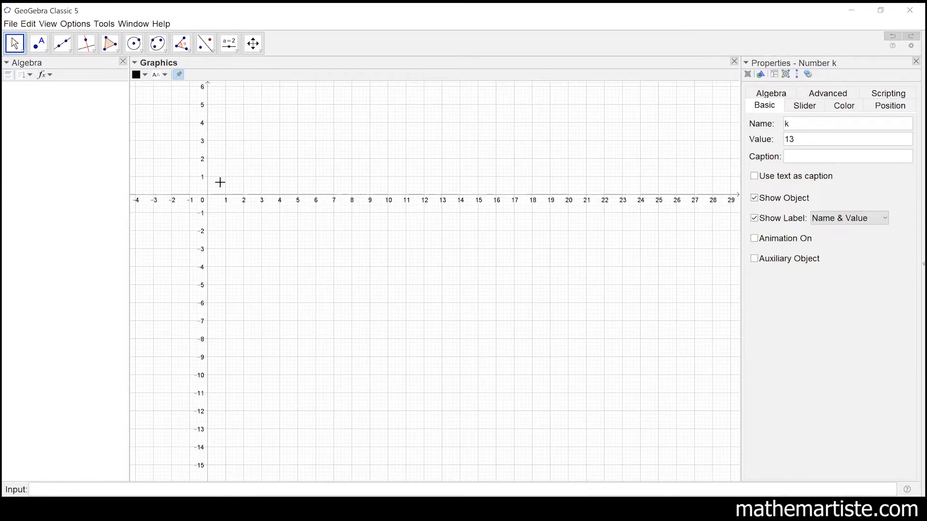
Step: Save the blank construction as 2022-09-10_variableRosette in the Geogebra constructions folder
left_click(9, 24)
left_click(43, 112)
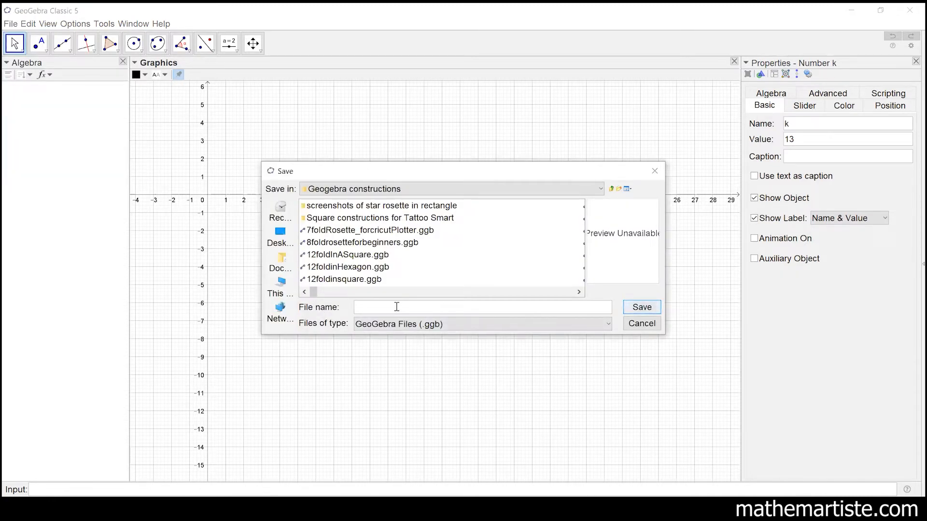
type("2022-")
key("BackSpace")
type("9-10_variableRosette")
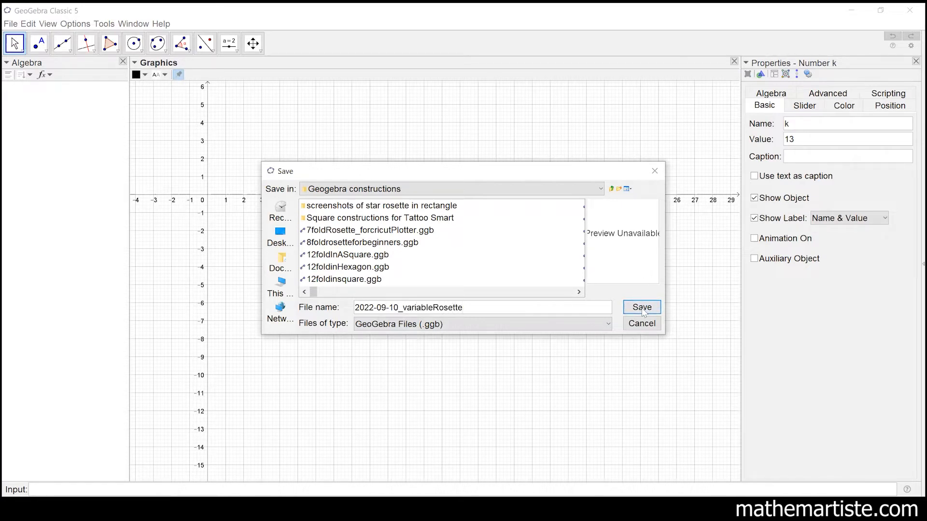
key("Return")
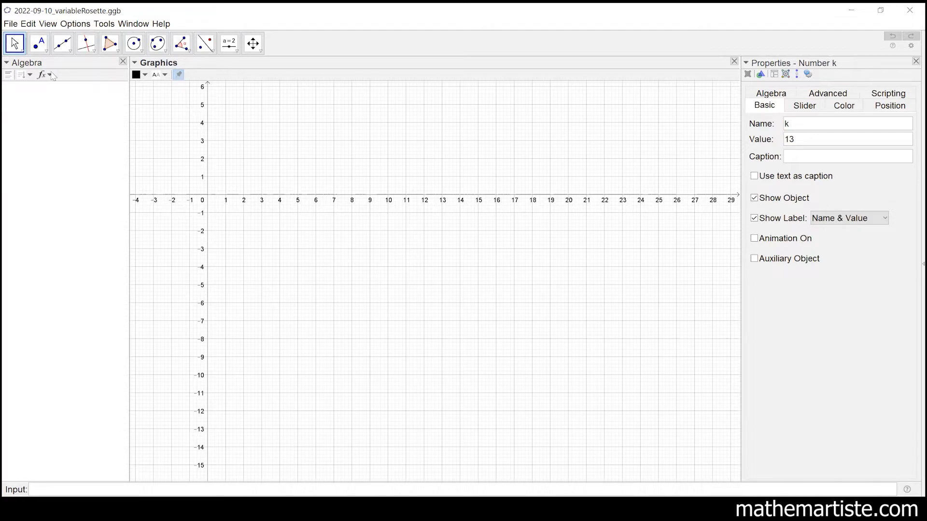
Step: Hide the axes and the grid in the graphics view
left_click(406, 156)
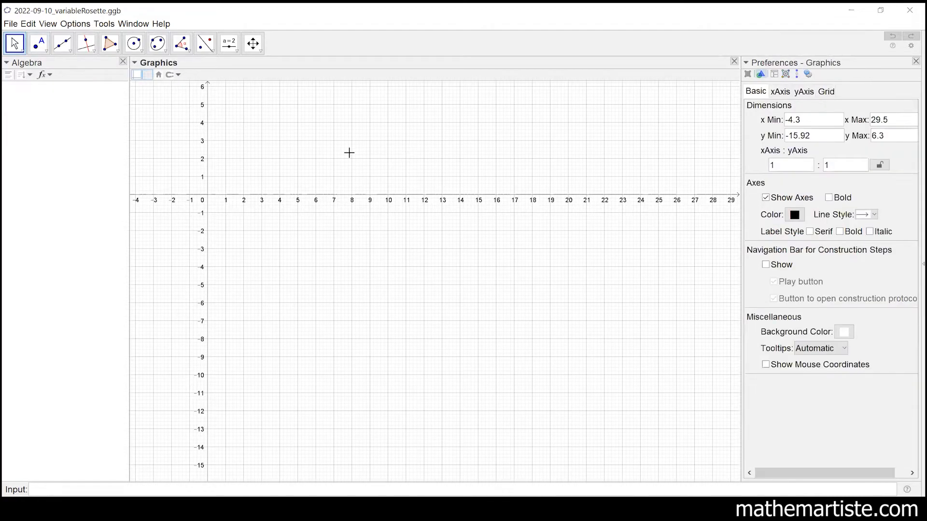
right_click(377, 152)
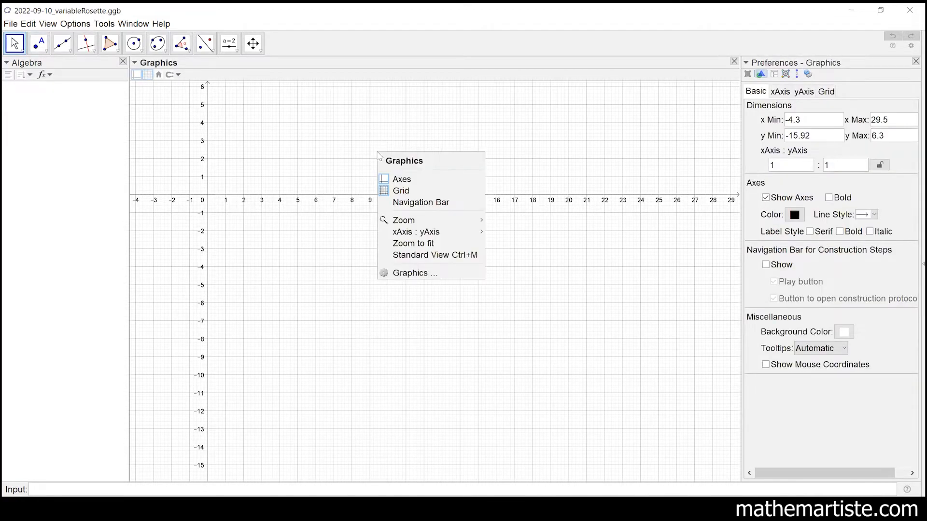
left_click(404, 181)
right_click(282, 125)
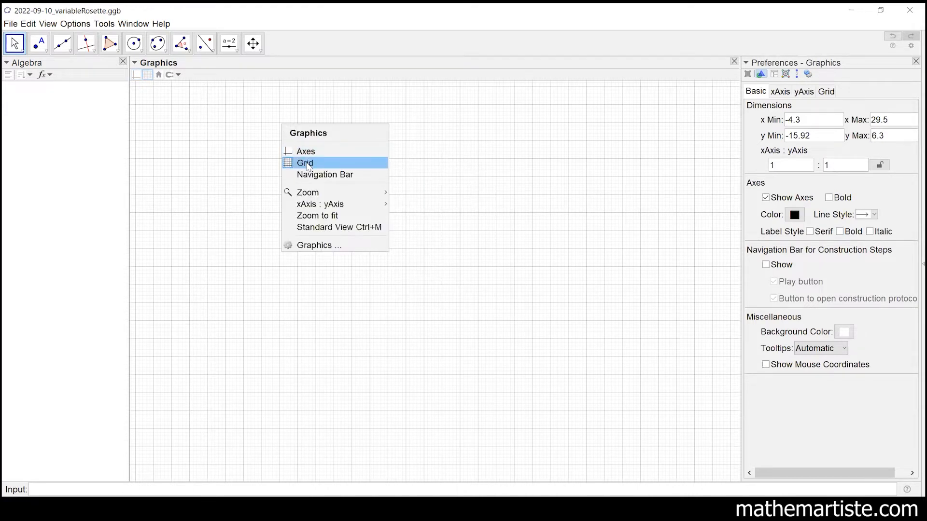
left_click(307, 167)
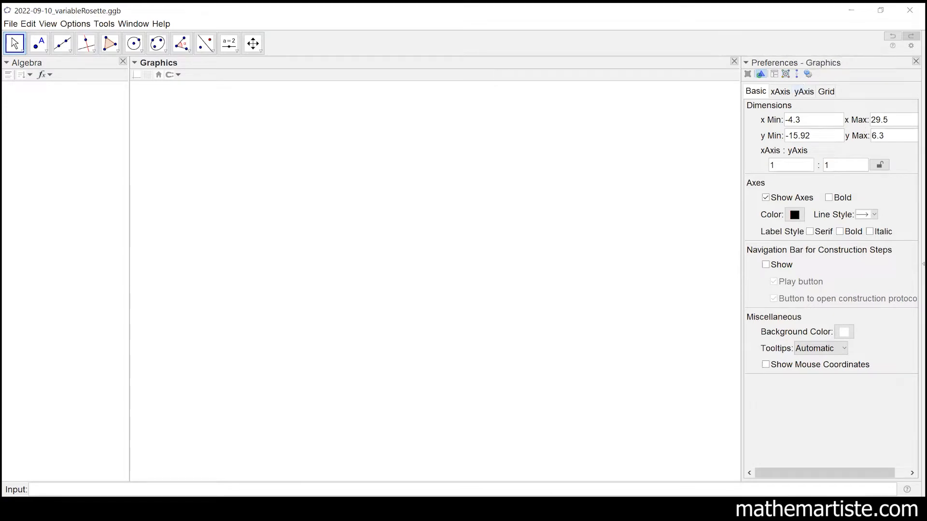
left_click(46, 26)
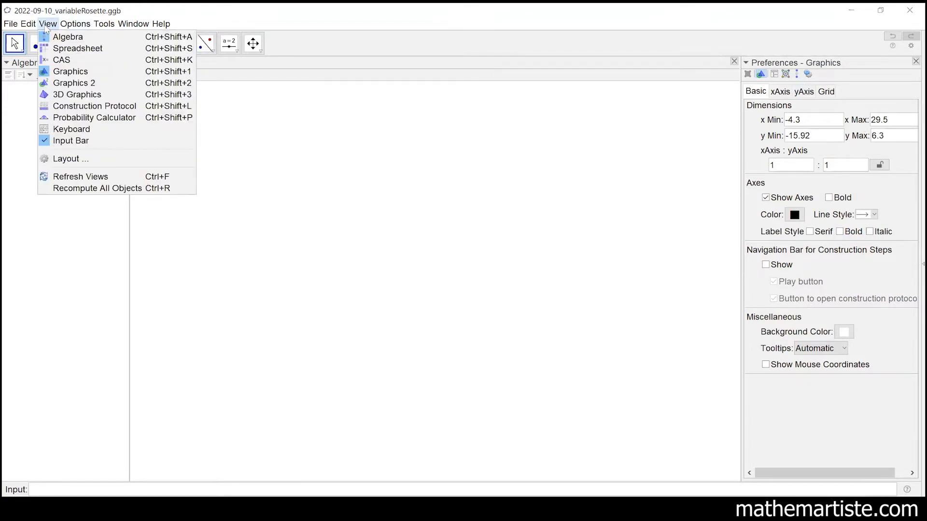
mouse_move(29, 23)
left_click(449, 77)
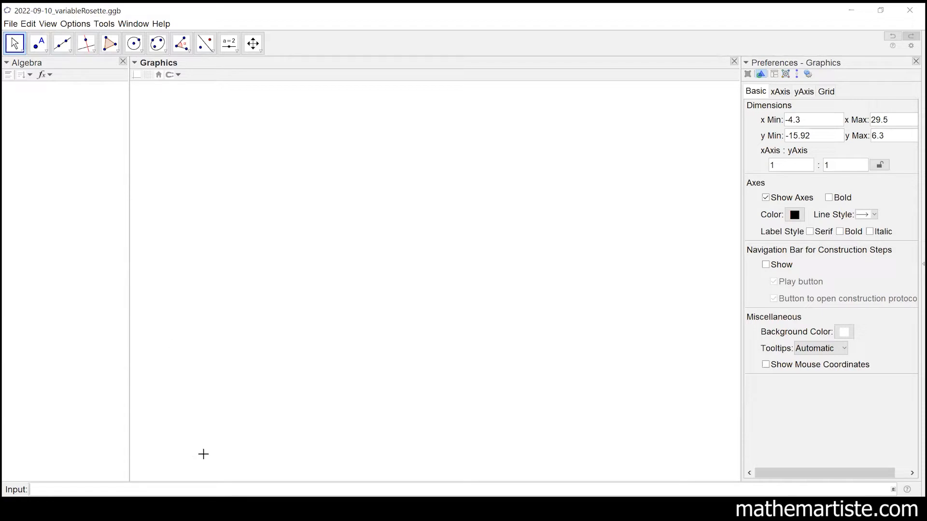
Step: Place two free points in the graphics view, A at about (2.48, -3.5) and B at about (11.64, -3.6)
left_click(40, 46)
left_click(39, 46)
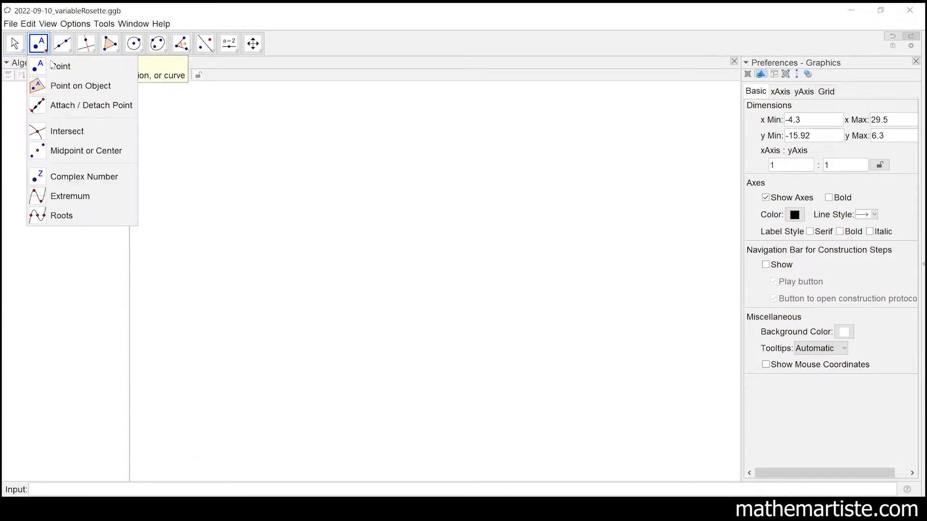
left_click(252, 258)
left_click(417, 259)
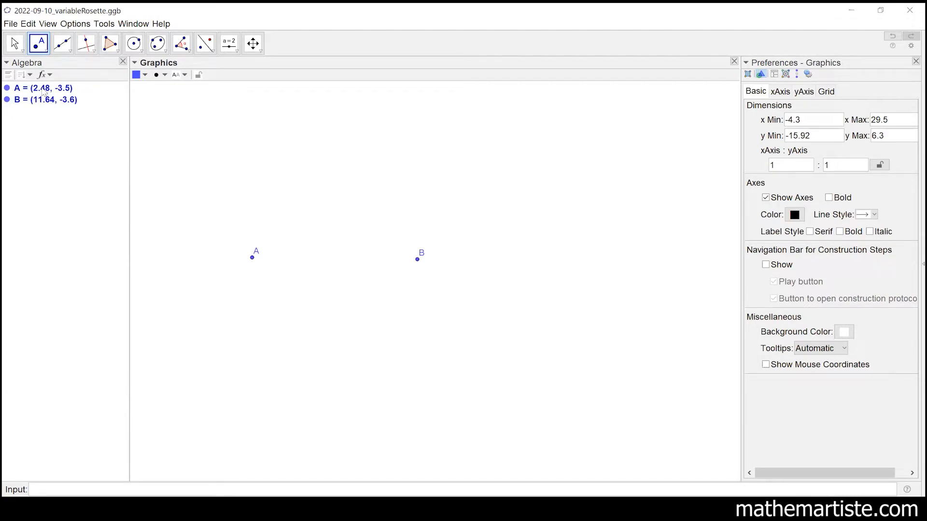
key("Escape")
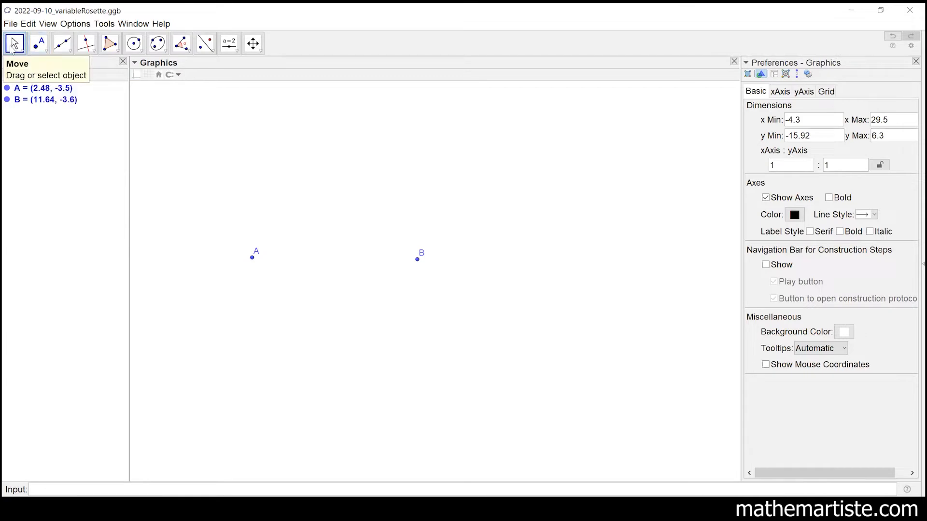
Step: Redefine point A with the coordinates (0, 0)
left_click(37, 89)
double_click(38, 89)
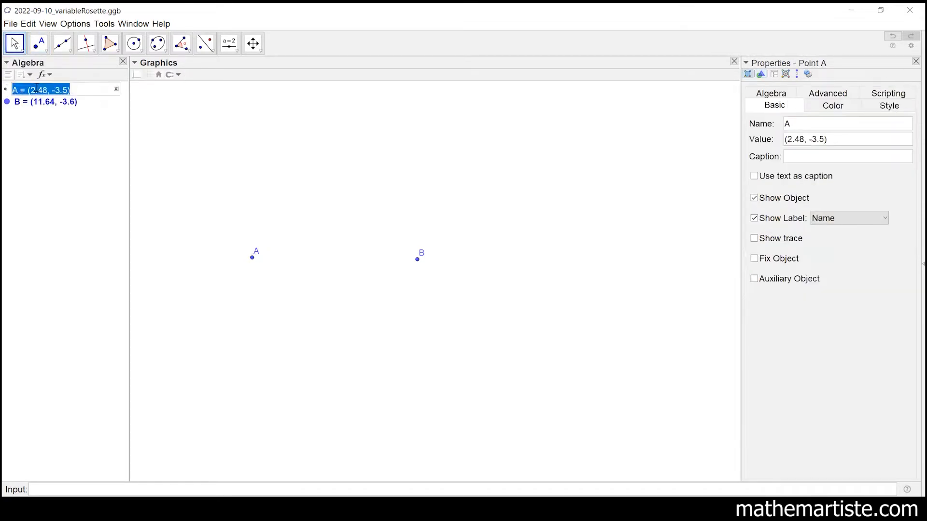
left_click_drag(30, 90, 68, 91)
type("0,0")
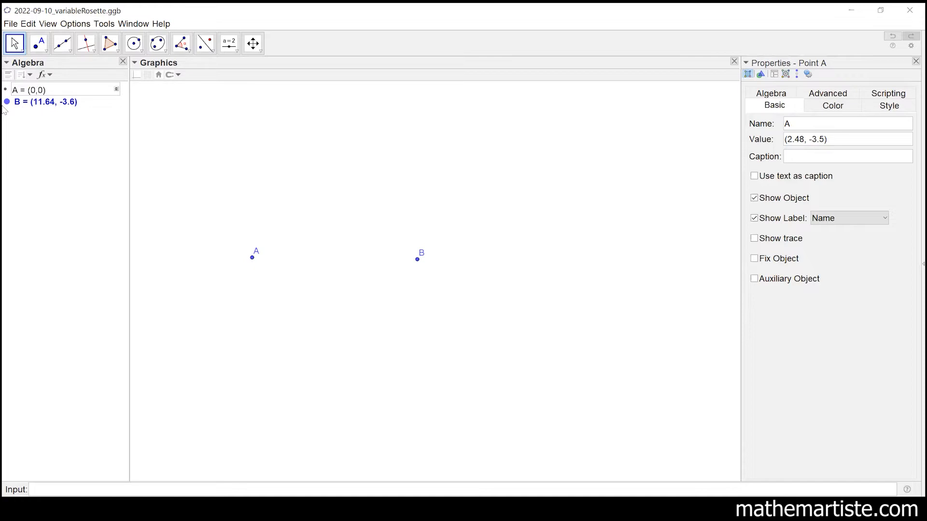
key("Return")
Step: Set the value of point B to (1, 0) in its object properties
double_click(45, 99)
left_click(34, 102)
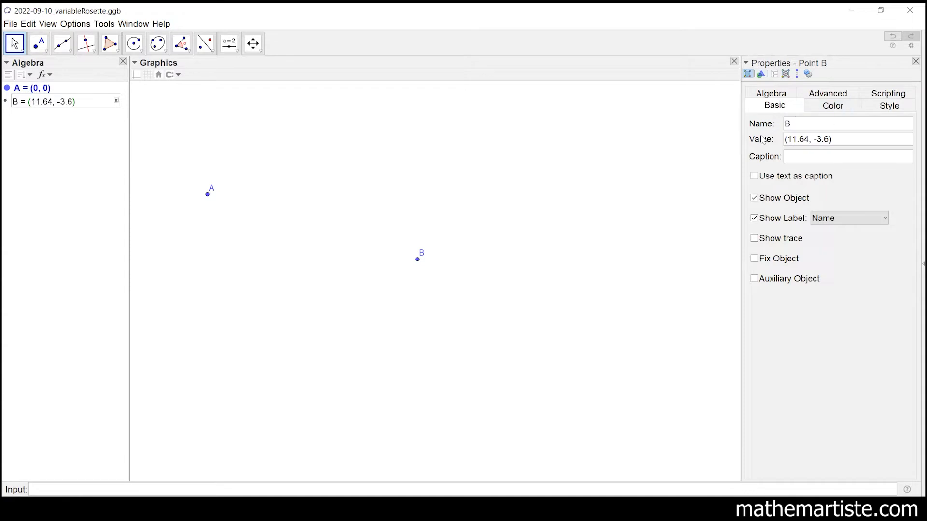
left_click(797, 142)
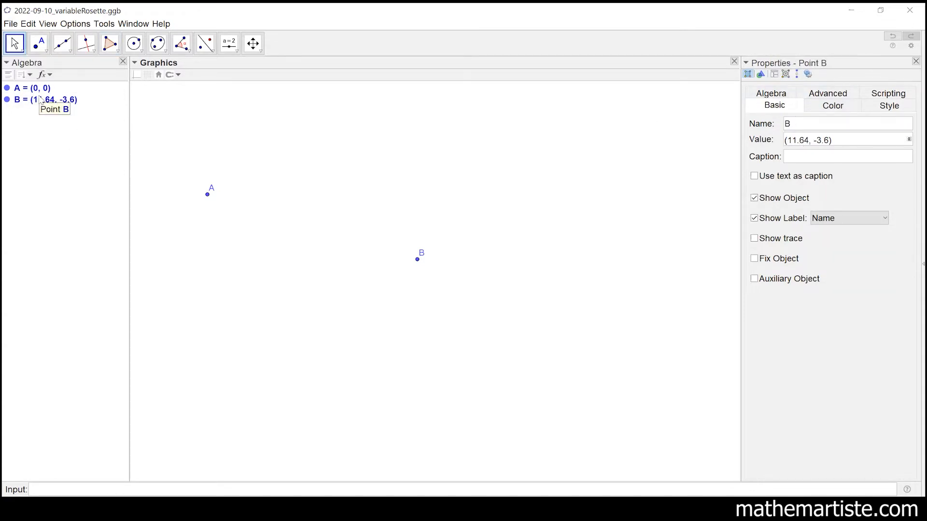
right_click(22, 100)
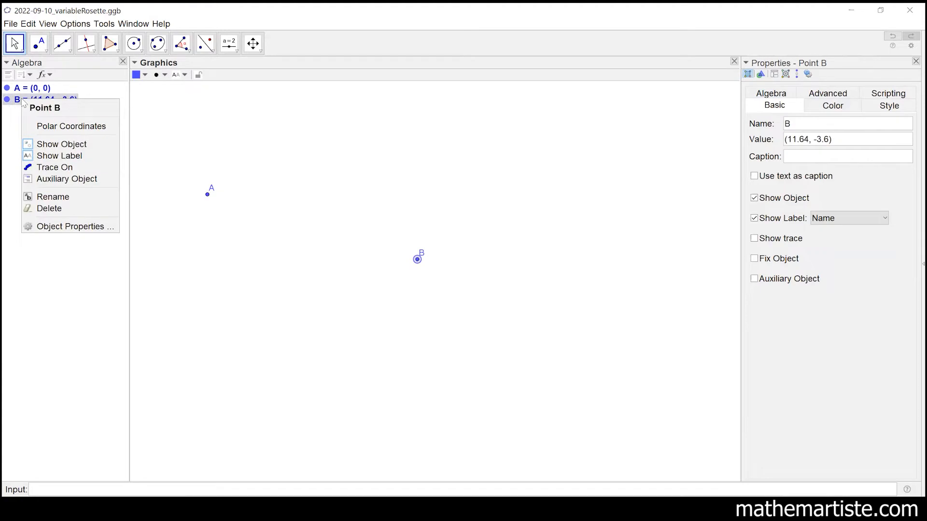
left_click(53, 227)
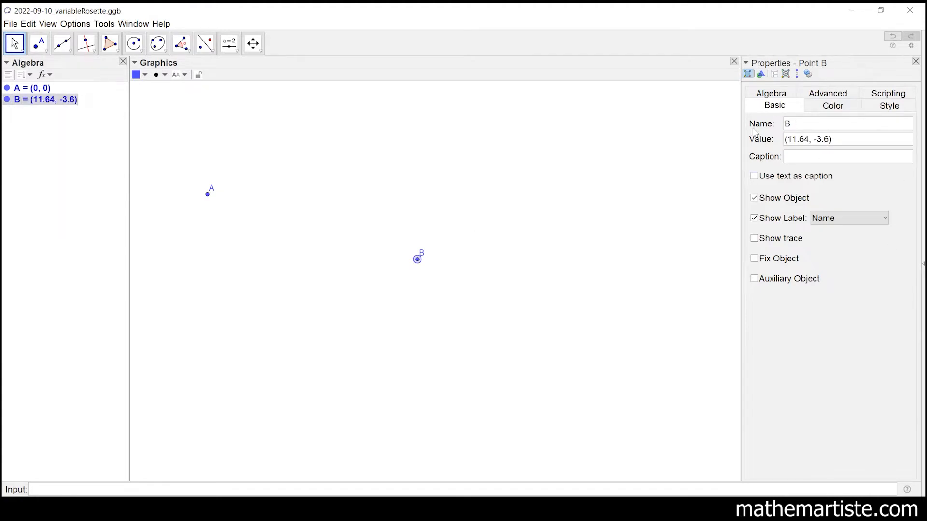
left_click(820, 140)
left_click_drag(790, 140, 829, 141)
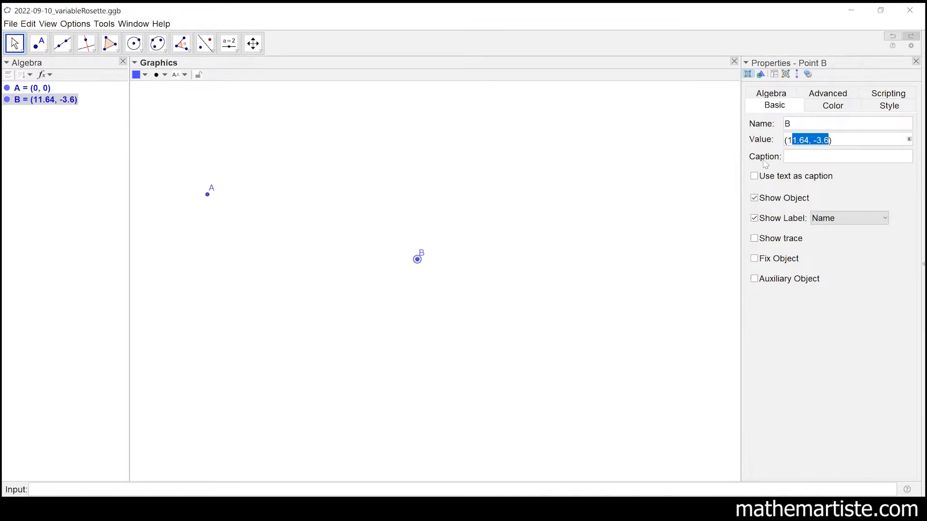
key("BackSpace")
key("BackSpace")
type("1,0")
key("Return")
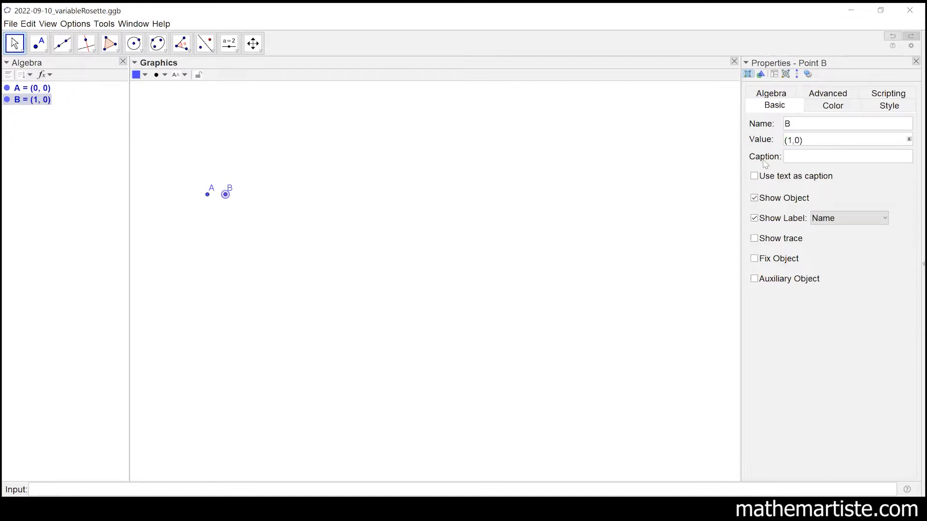
Step: Delete points A and B from the construction
scroll(172, 185, "up", 4)
left_click(206, 186)
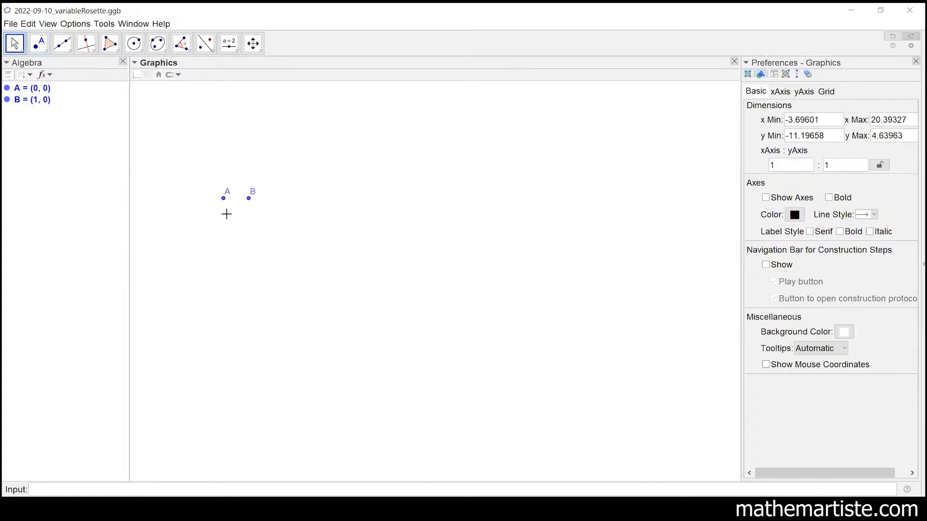
scroll(222, 200, "up", 4)
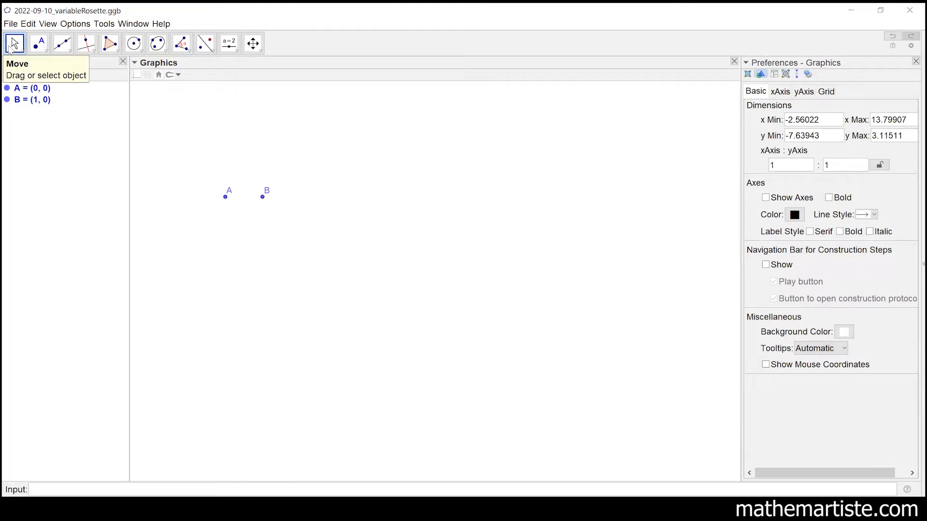
left_click(22, 93)
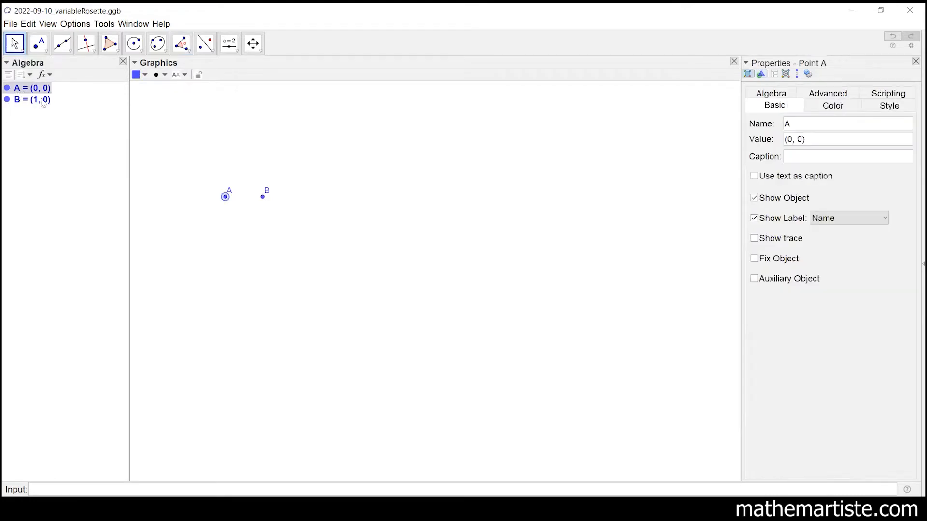
key("Delete")
key("Delete")
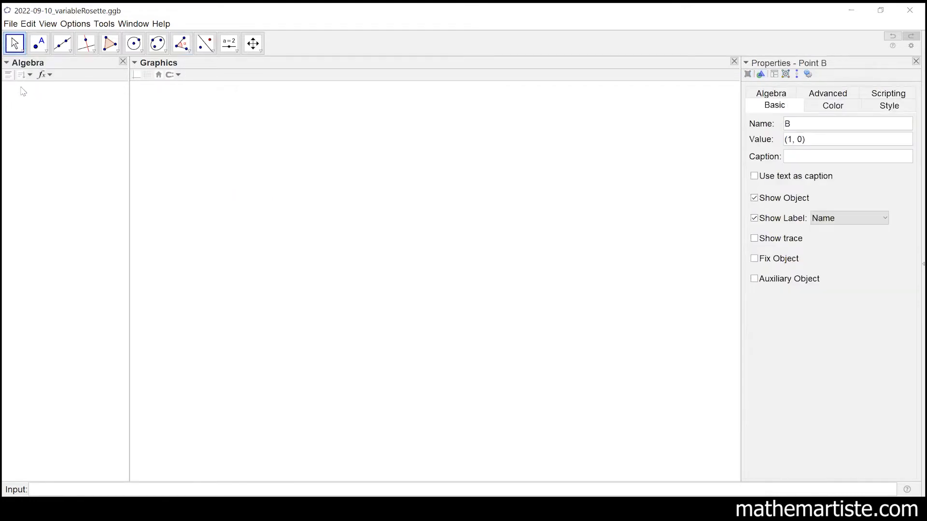
Step: Create point A at (0, 0) and point B at (1, 0) by entering their coordinate definitions
left_click(40, 46)
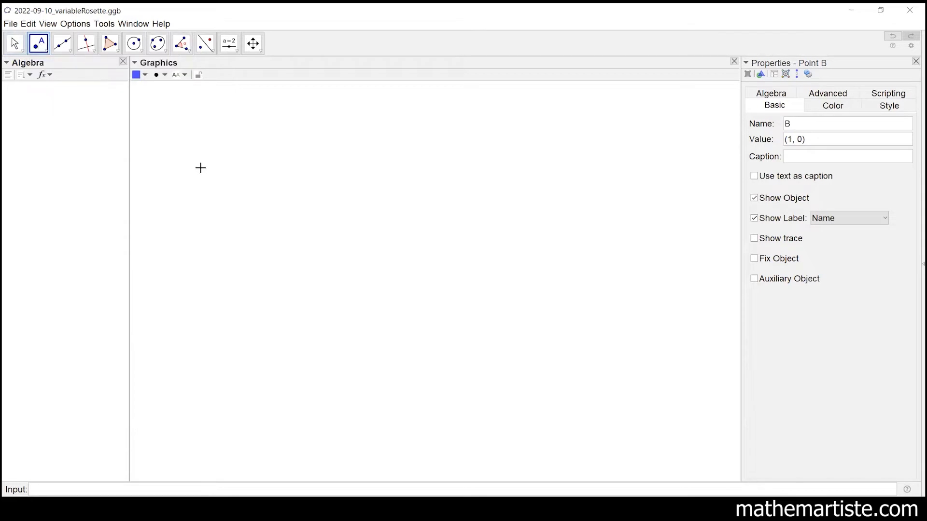
left_click(18, 44)
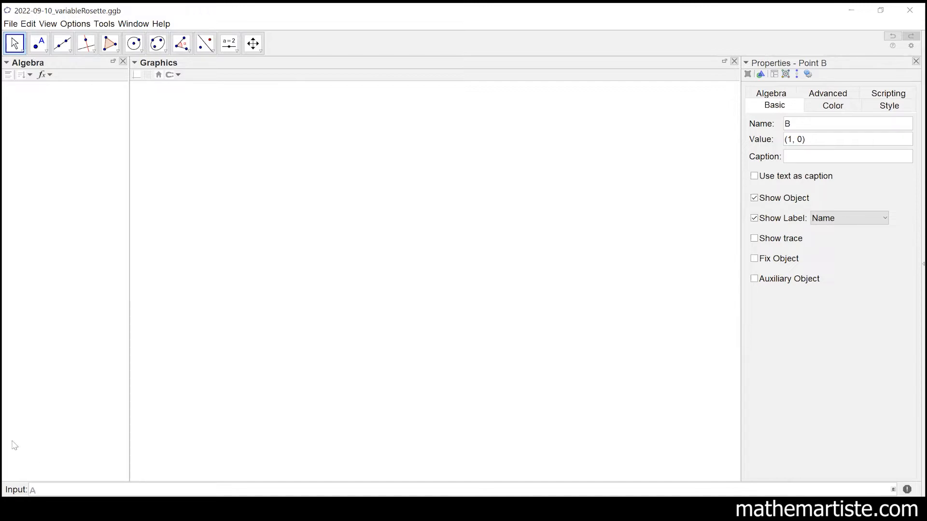
type("(0,0")
key("Return")
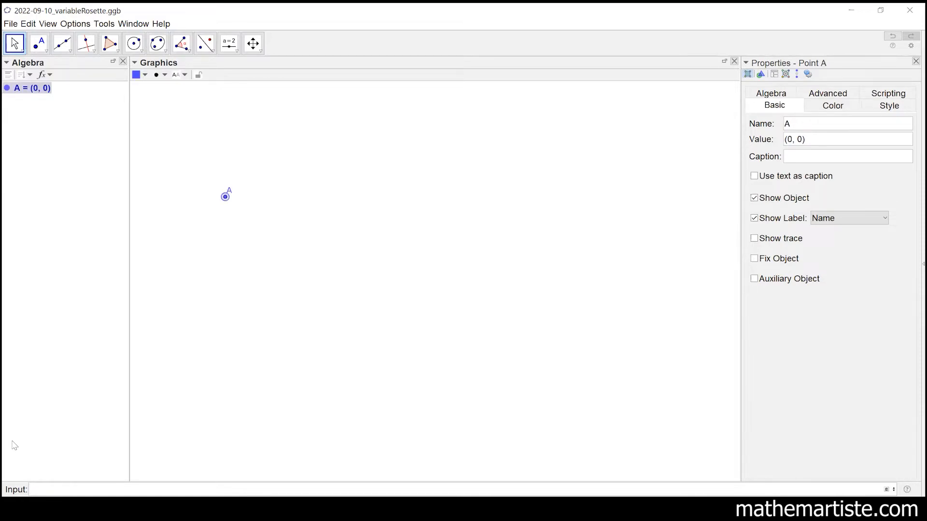
type("B=(1,0")
key("Return")
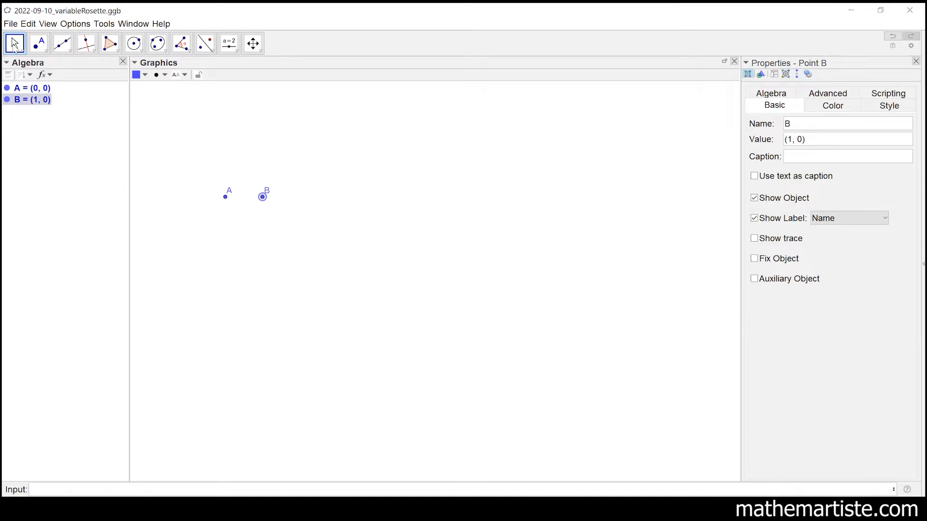
left_click(251, 138)
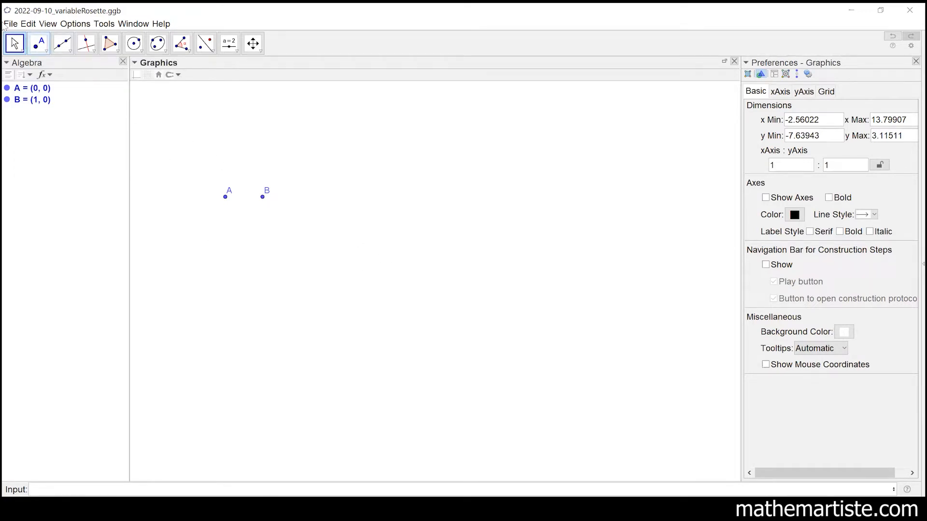
left_click_drag(191, 97, 267, 213)
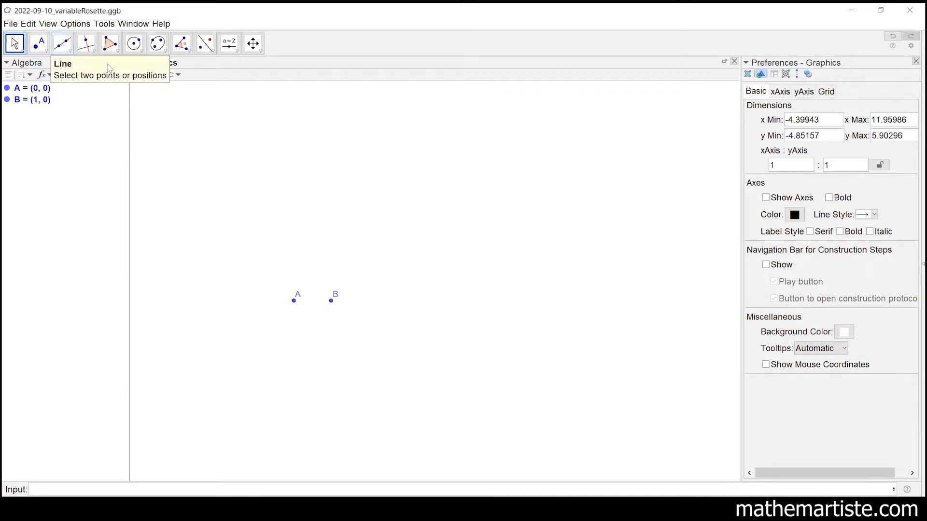
Step: Construct a regular polygon with 5 vertices on points A and B
left_click(117, 50)
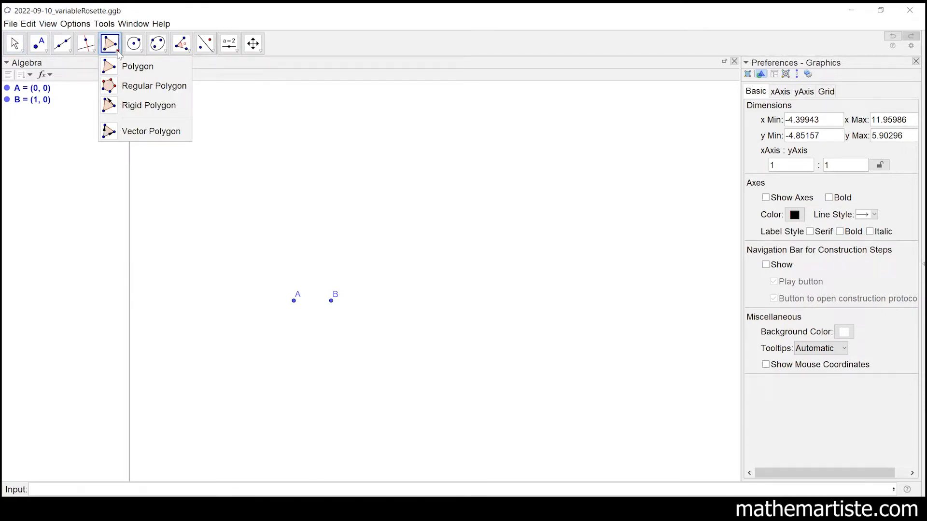
left_click(134, 87)
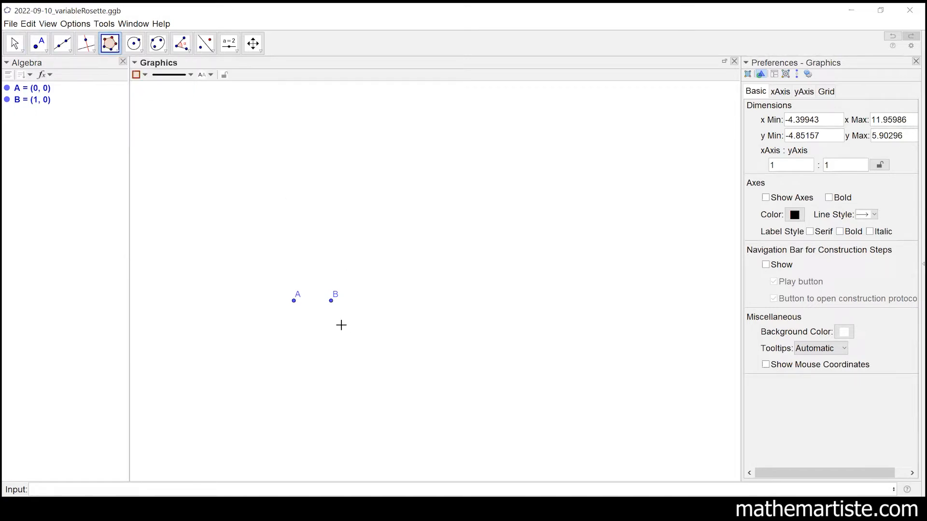
left_click(294, 304)
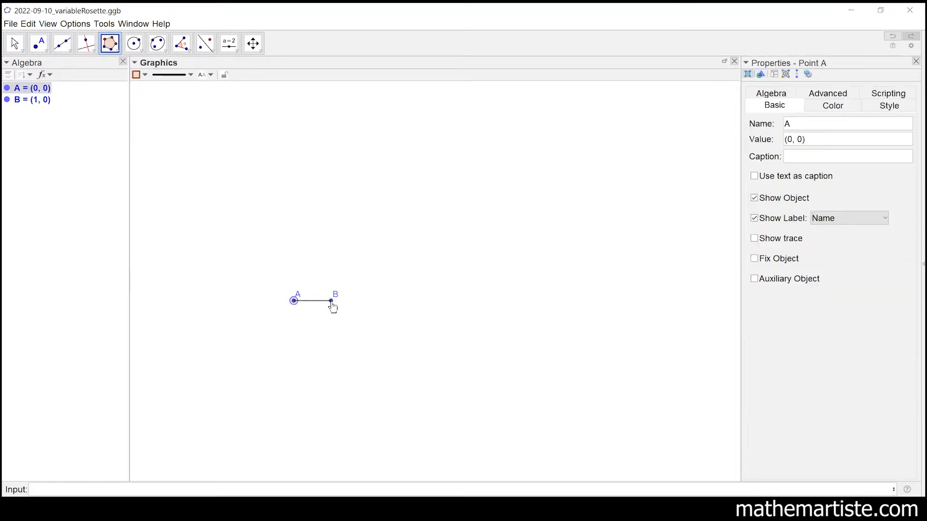
left_click(332, 303)
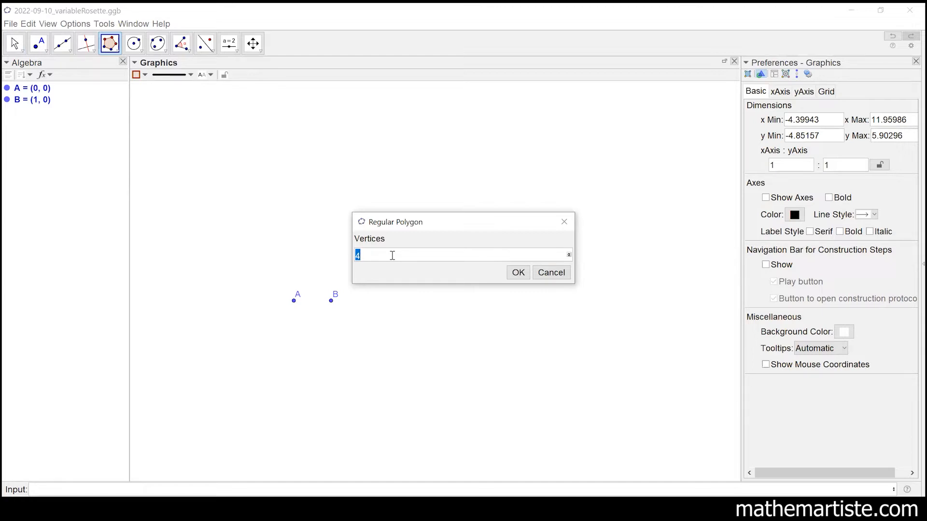
type("5")
key("Return")
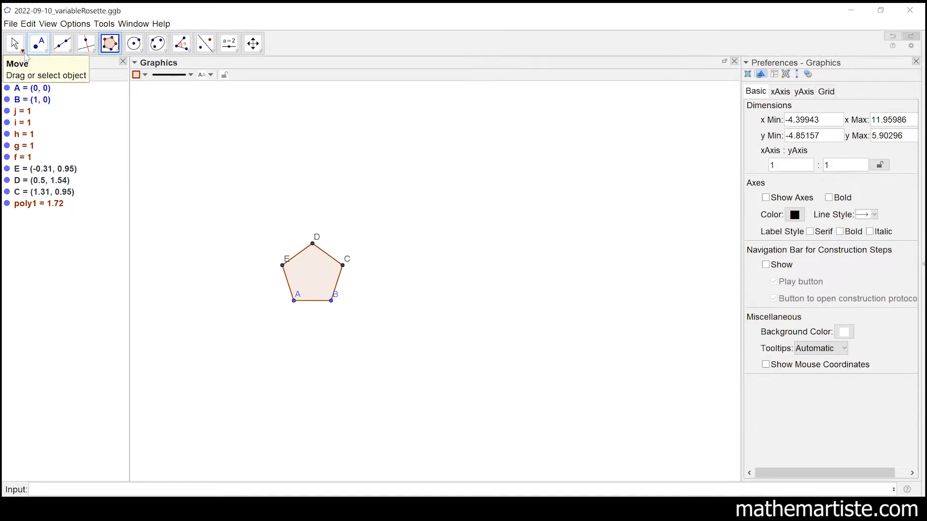
Step: Delete the regular pentagon, keeping only points A and B
left_click(15, 41)
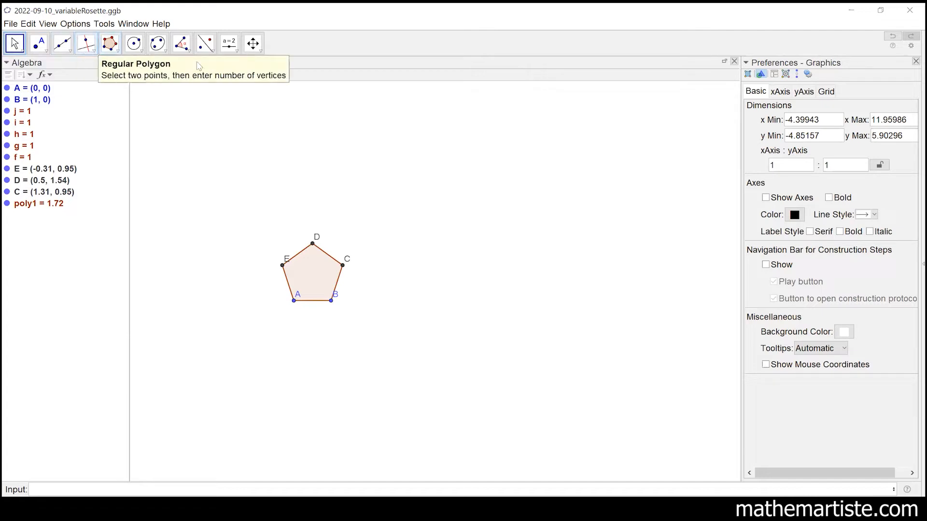
left_click(25, 204)
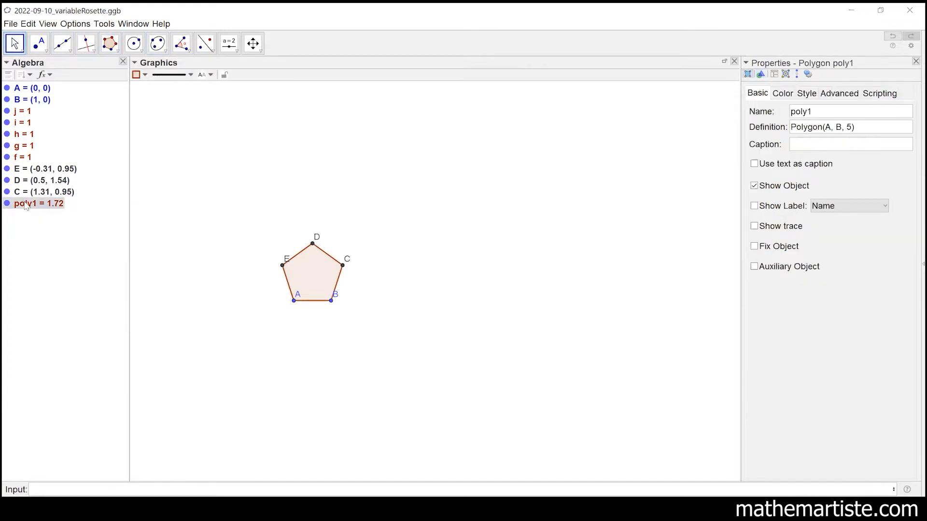
key("Delete")
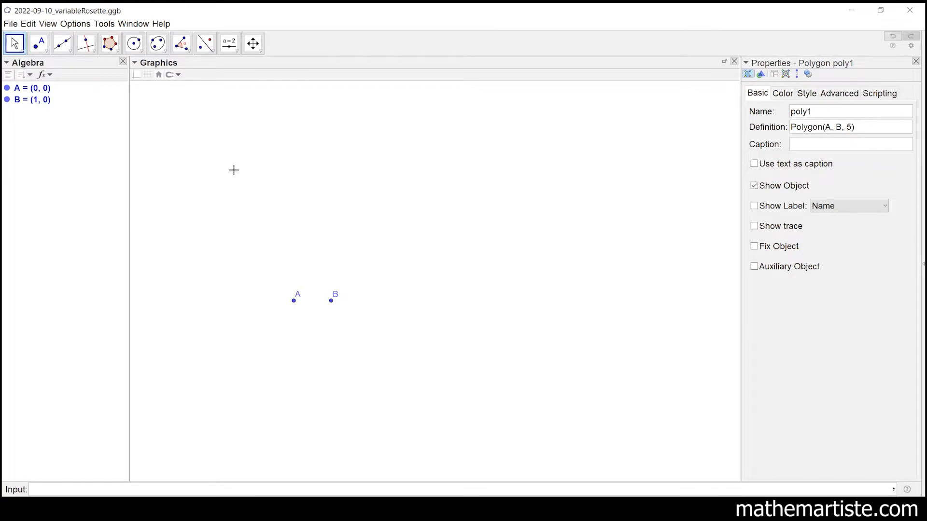
Step: Start a new slider in the empty graphics area below and to the left of point A
left_click(237, 51)
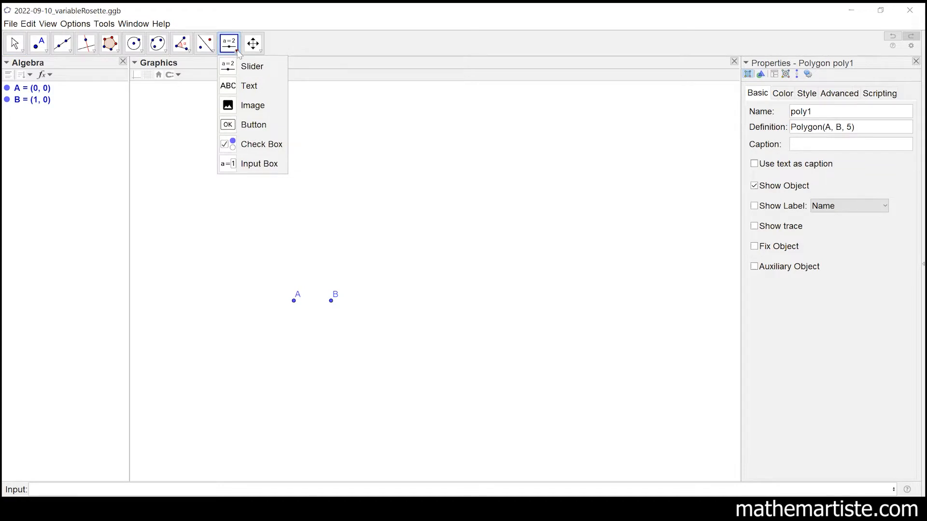
left_click(244, 58)
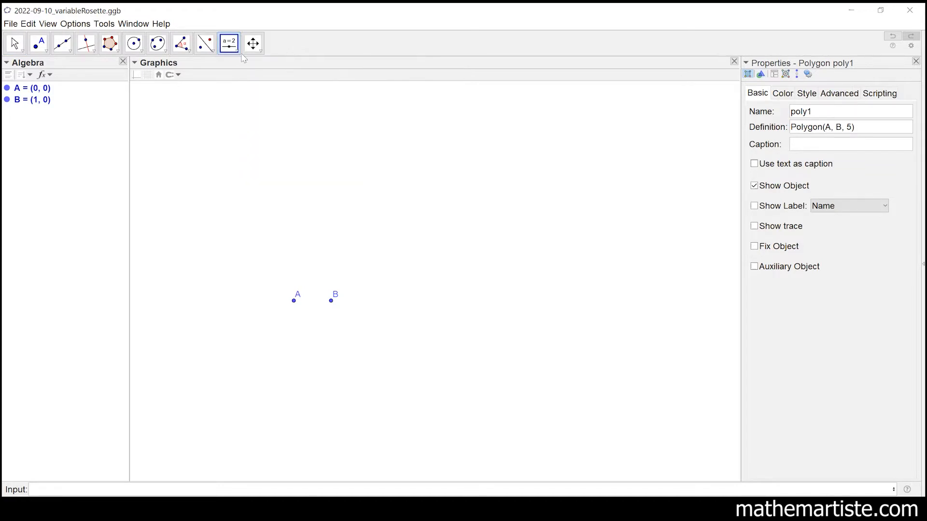
left_click(242, 54)
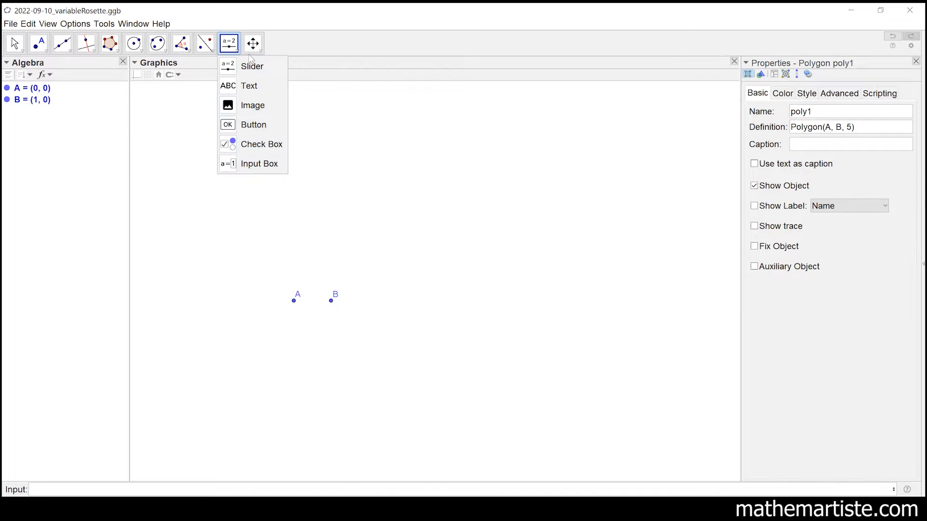
left_click(238, 53)
left_click(238, 53)
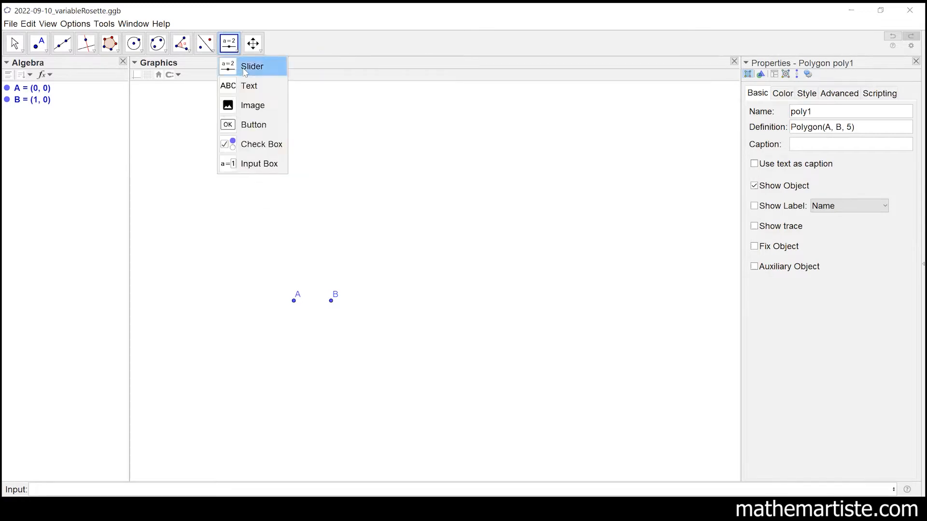
left_click(245, 70)
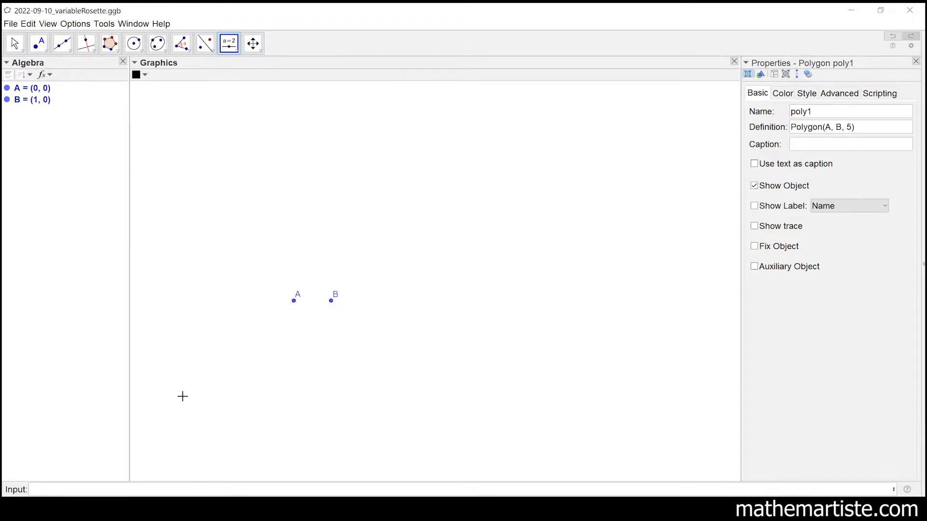
left_click(222, 396)
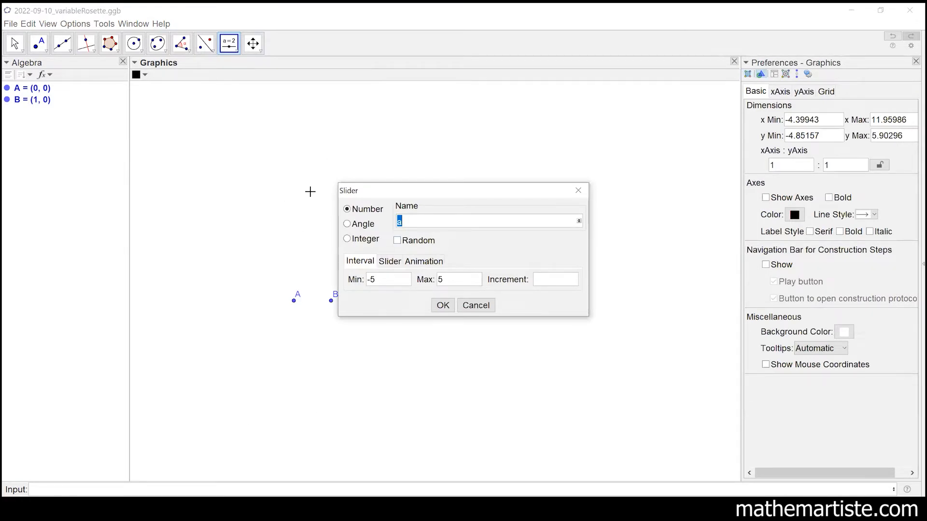
Step: Define the slider as an integer named n with a minimum of 4 and a maximum of 30
left_click(347, 239)
left_click(414, 220)
double_click(368, 282)
type("5")
left_click_drag(376, 284, 371, 284)
type("4")
left_click(448, 283)
left_click(535, 281)
left_click(538, 285)
double_click(541, 285)
left_click(546, 285)
left_click(440, 305)
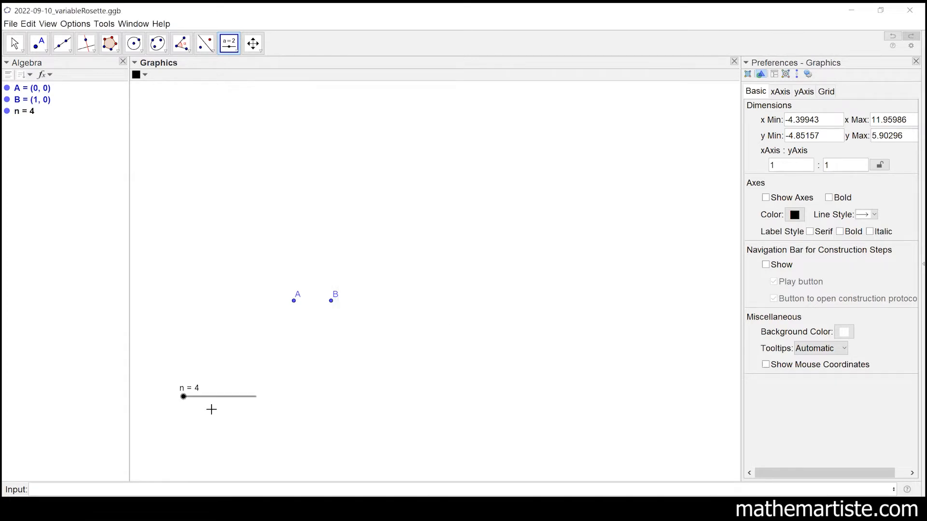
Step: Try the slider n by moving it to 12 and back to 9
left_click(15, 45)
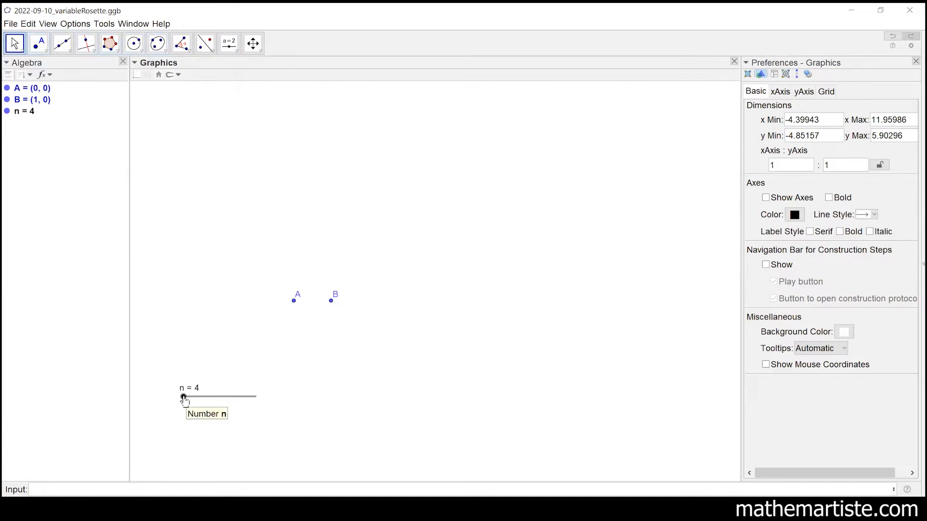
left_click_drag(184, 396, 206, 407)
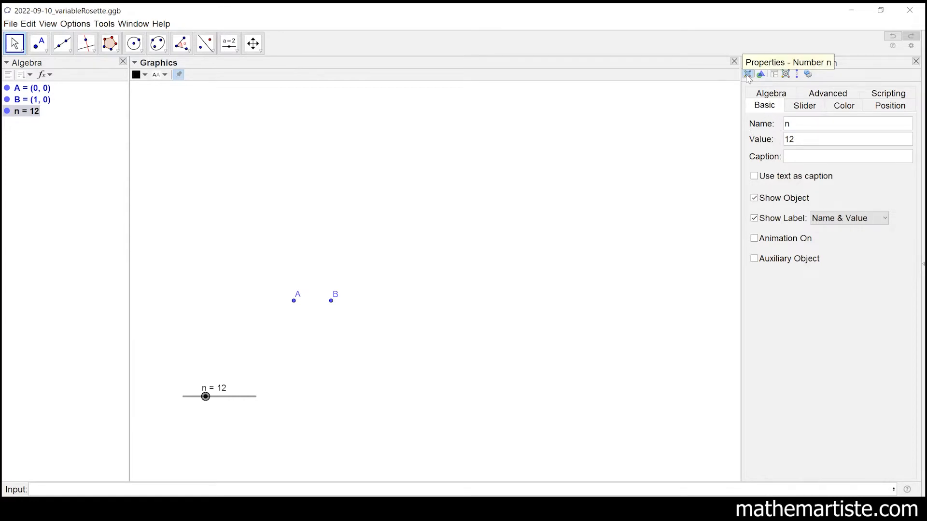
mouse_move(206, 400)
left_mouse_down()
mouse_move(259, 399)
mouse_move(198, 403)
left_mouse_up()
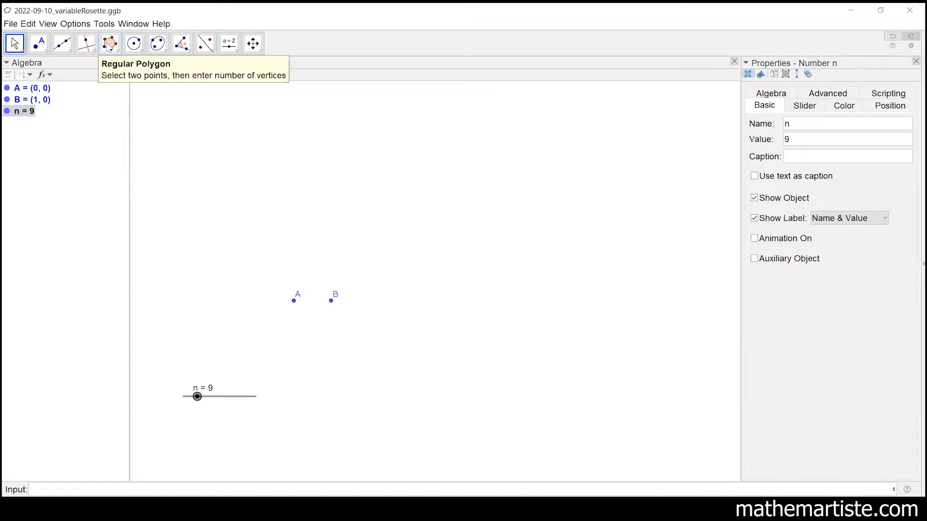
Step: Construct a regular polygon on points A and B with n as the number of vertices
left_click(118, 51)
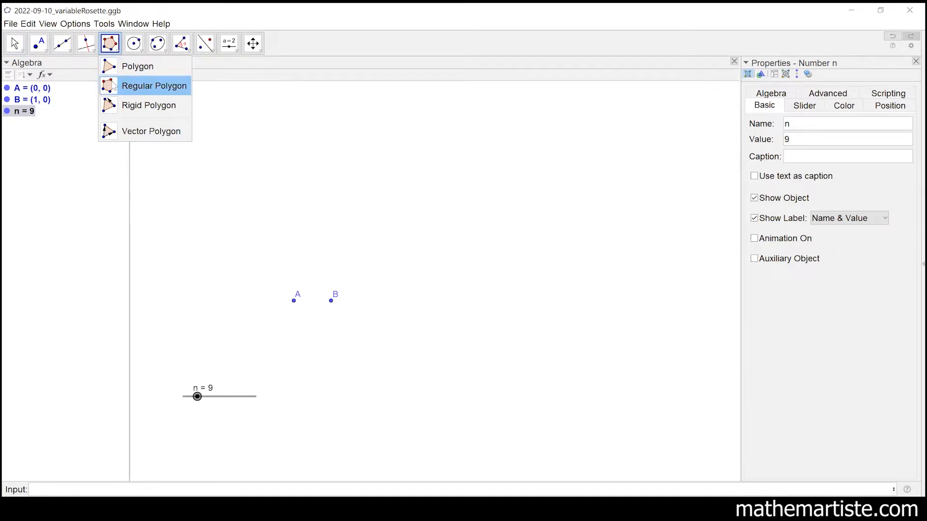
left_click(138, 87)
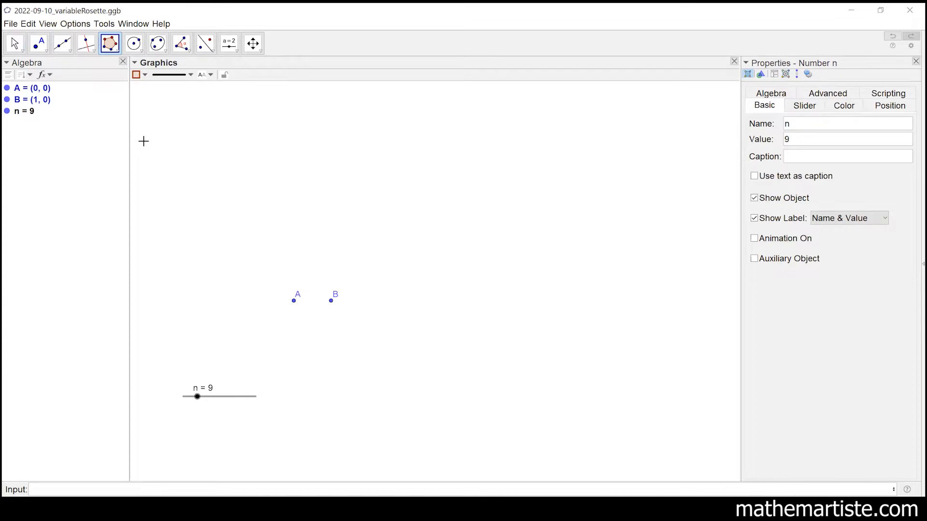
left_click(294, 301)
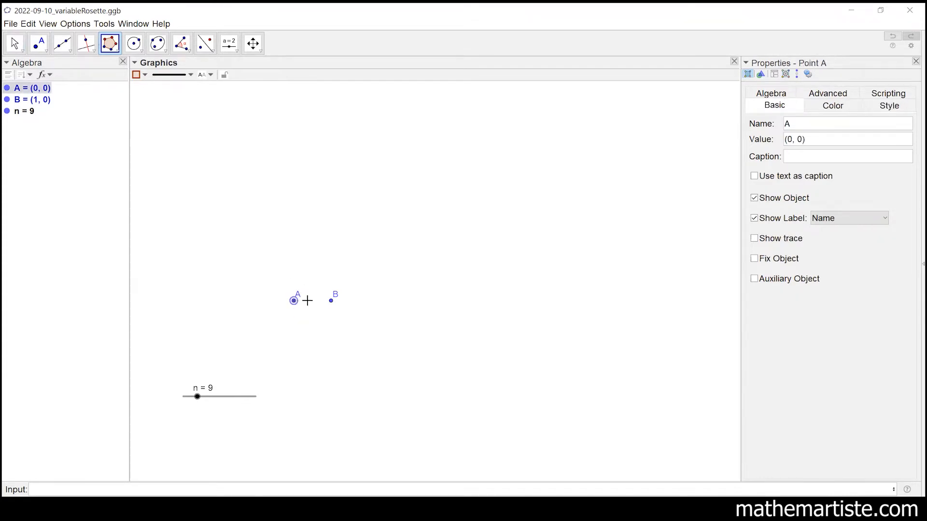
left_click(332, 302)
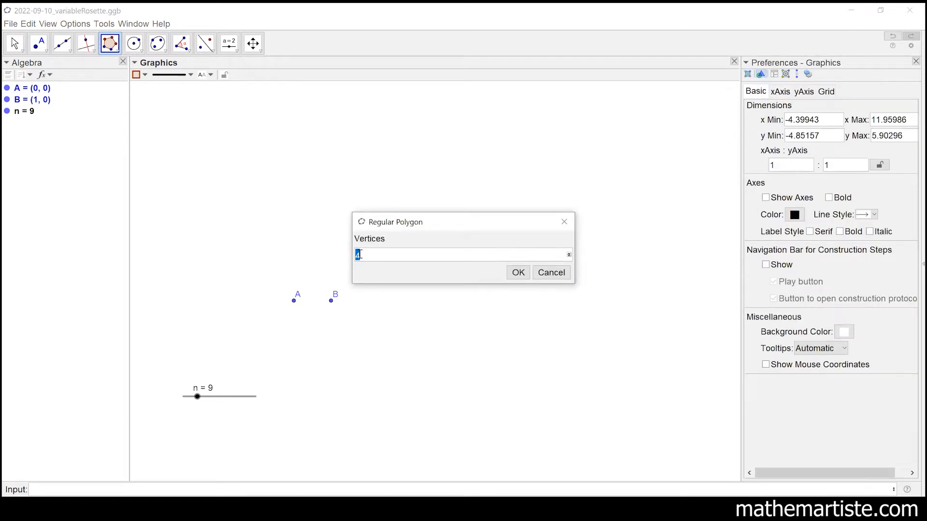
type("n")
left_click(520, 280)
left_click(518, 272)
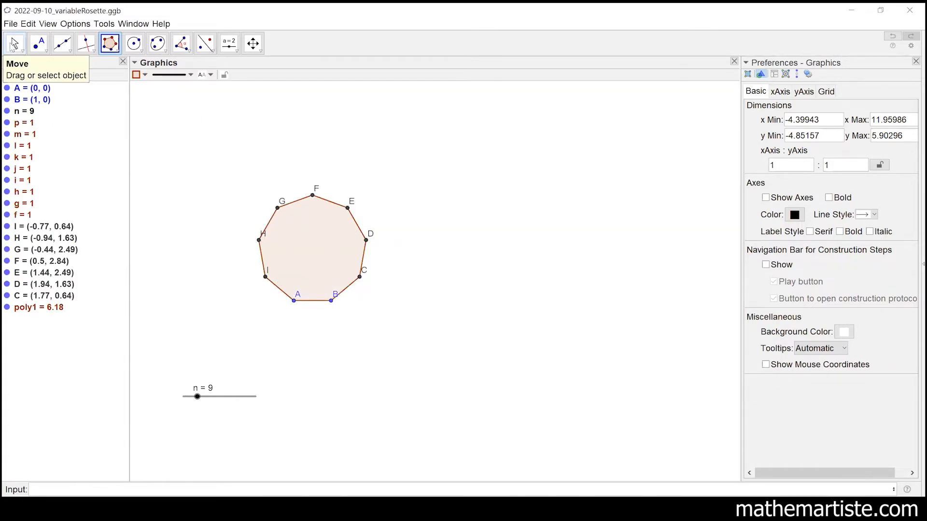
Step: Test the polygon by moving slider n up to 30, and set it to 13
left_click(15, 44)
left_click(15, 44)
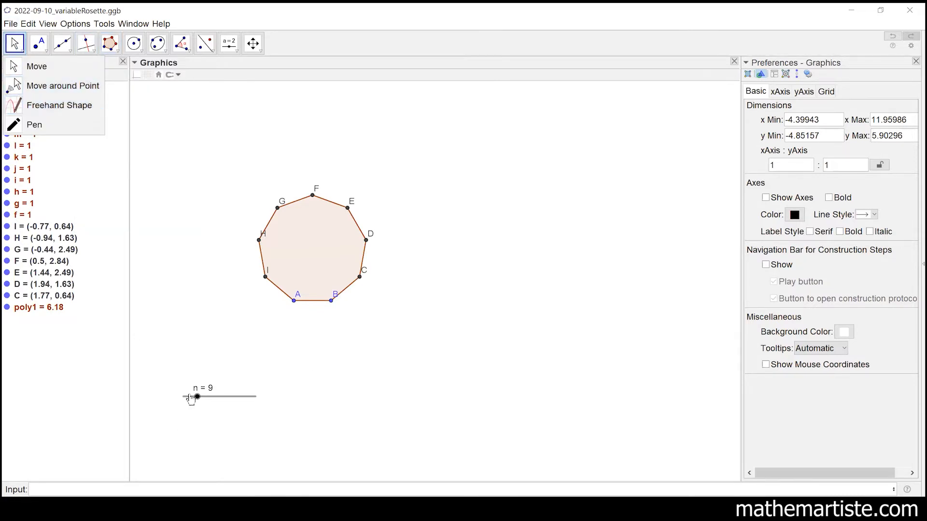
left_click_drag(197, 396, 276, 402)
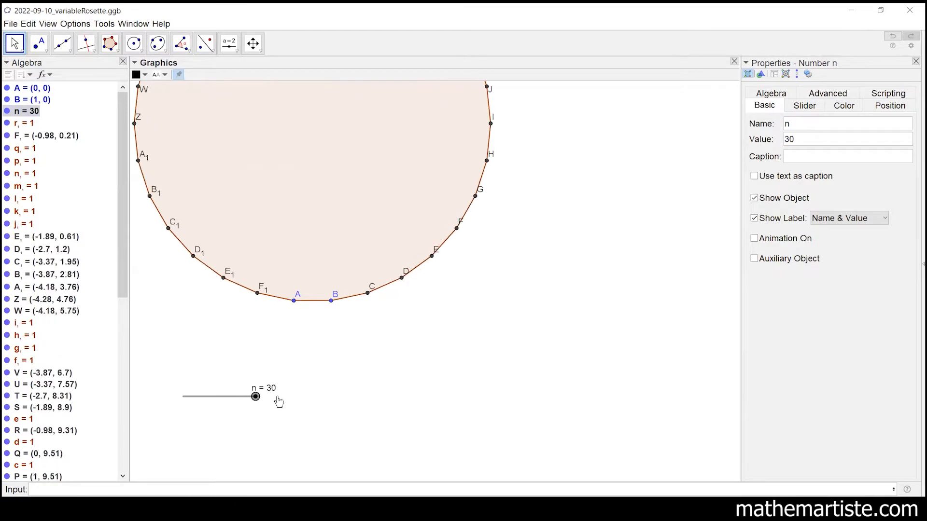
left_click_drag(278, 401, 207, 398)
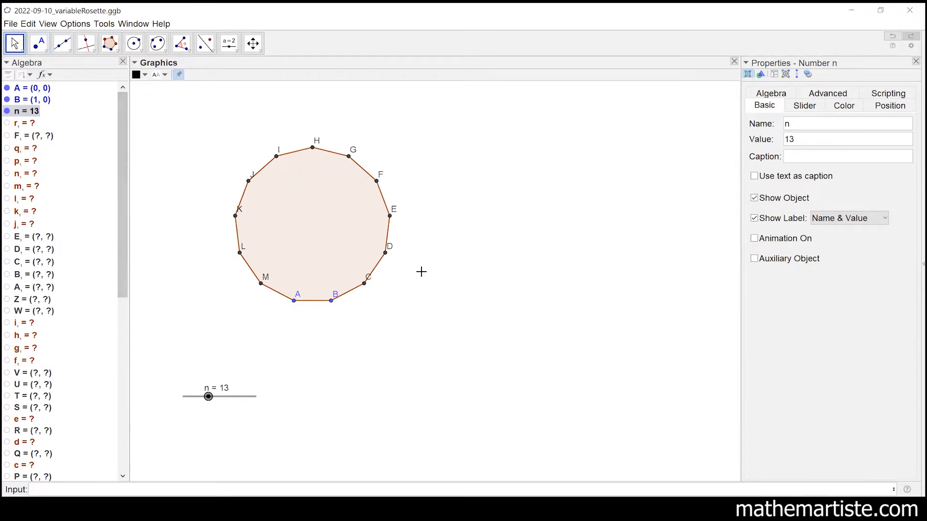
Step: Select the regular polygon in the graphics view and open its object properties
left_click_drag(184, 143, 245, 244)
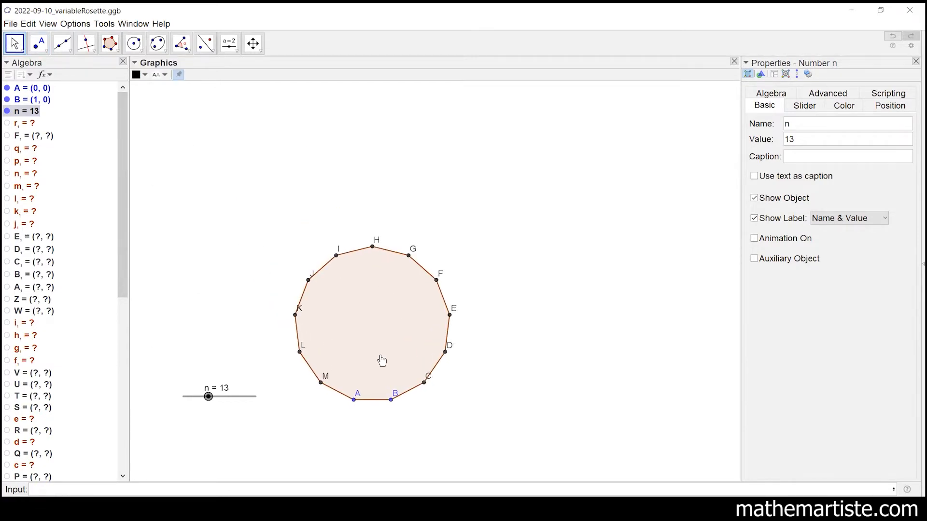
scroll(393, 369, "up", 5)
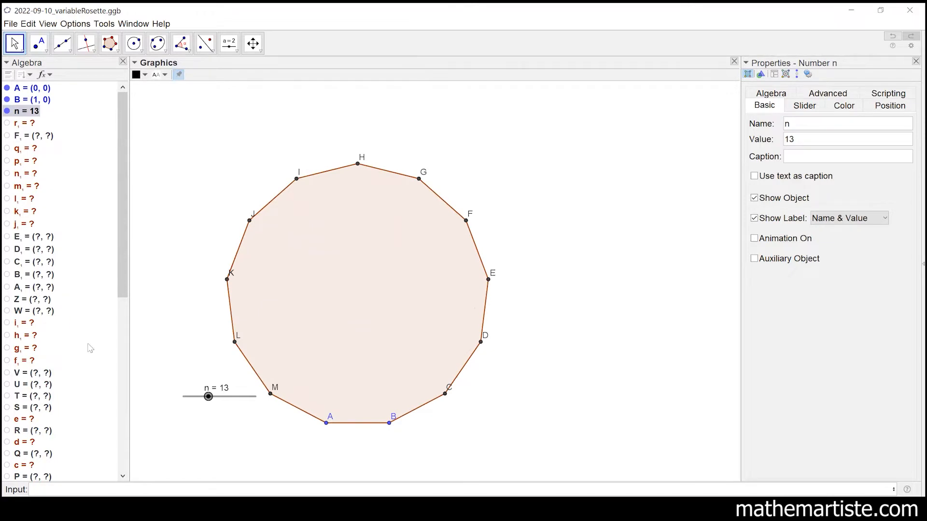
left_click_drag(178, 178, 219, 157)
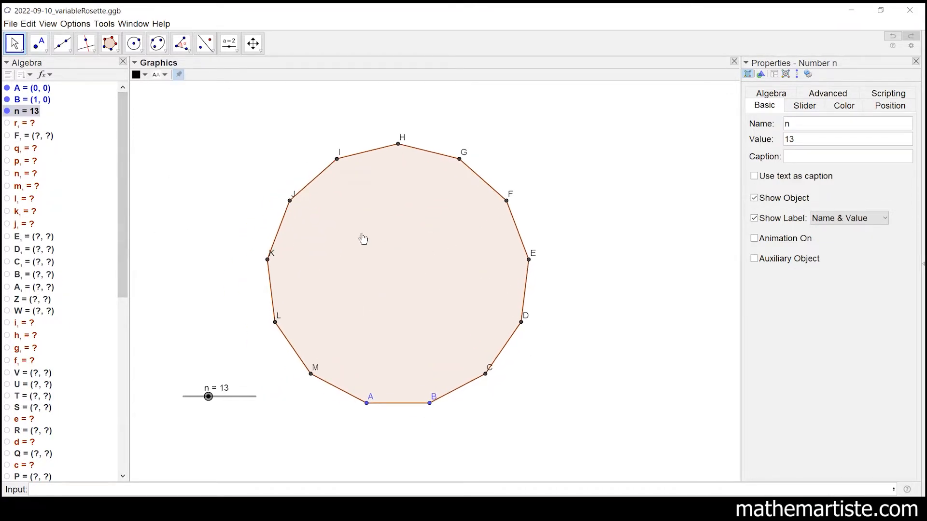
left_click(425, 230)
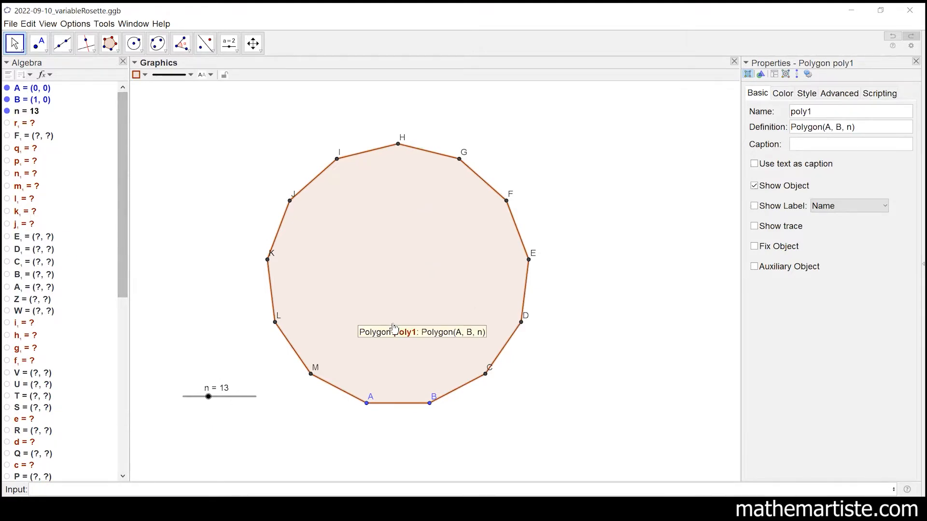
right_click(398, 264)
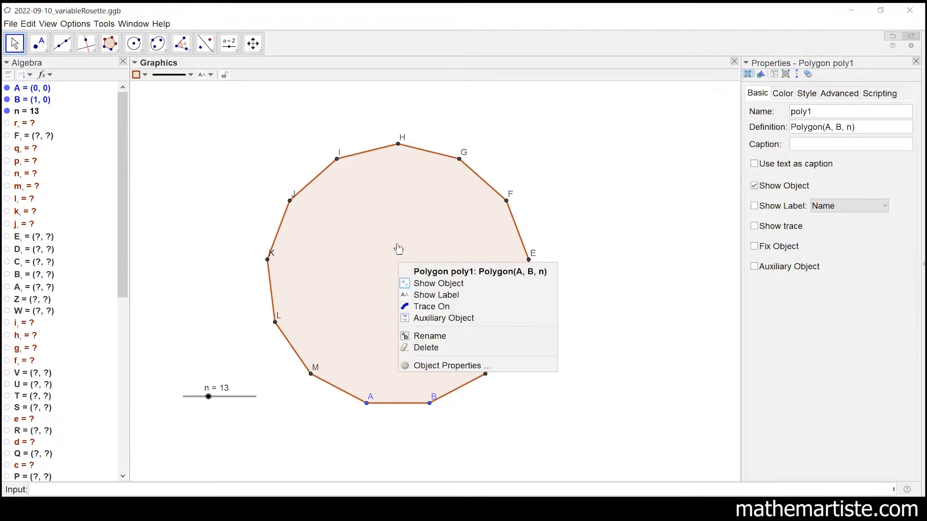
left_click(421, 366)
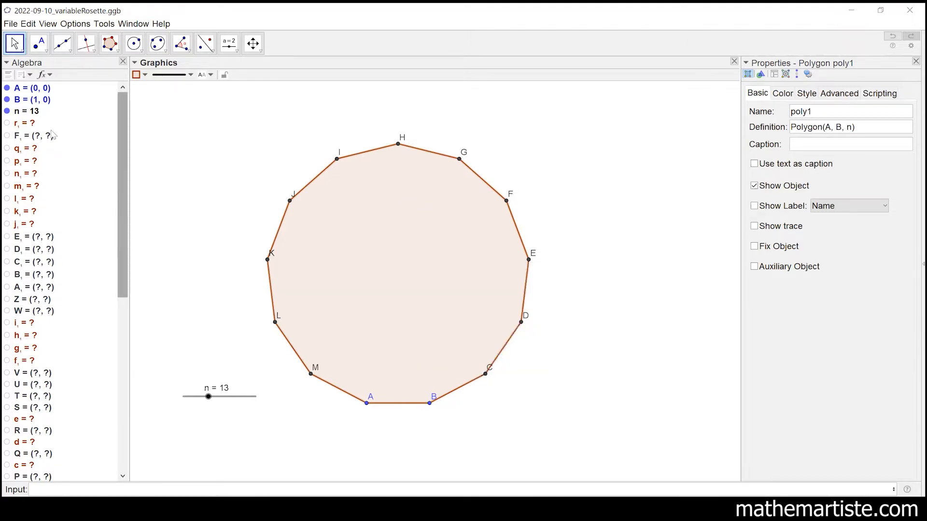
scroll(29, 294, "down", 10)
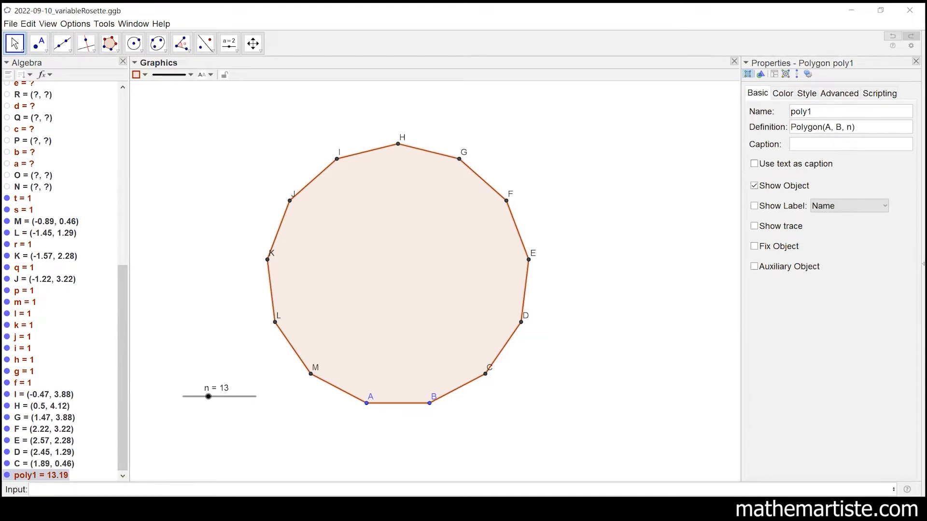
right_click(36, 478)
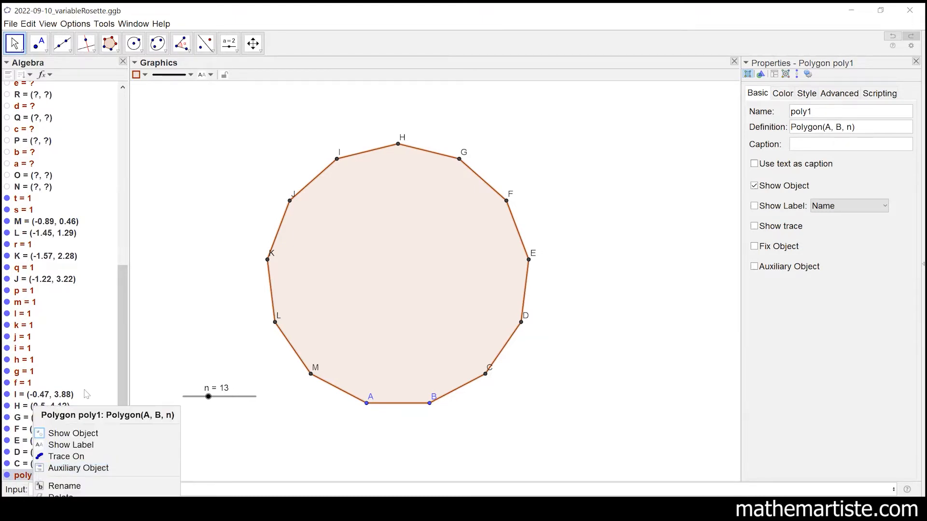
left_click(123, 351)
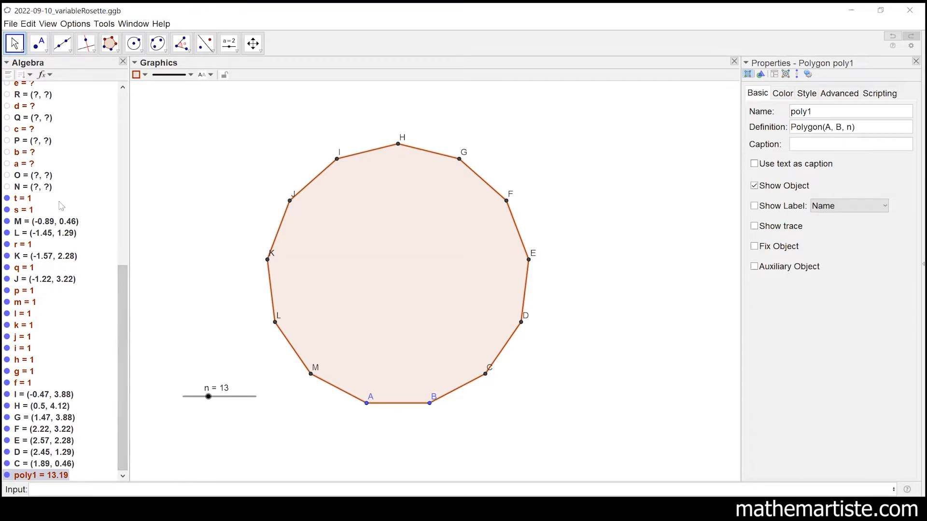
Step: Look through the algebra list of polygon vertices and segments, and sort it by object type
scroll(61, 201, "up", 10)
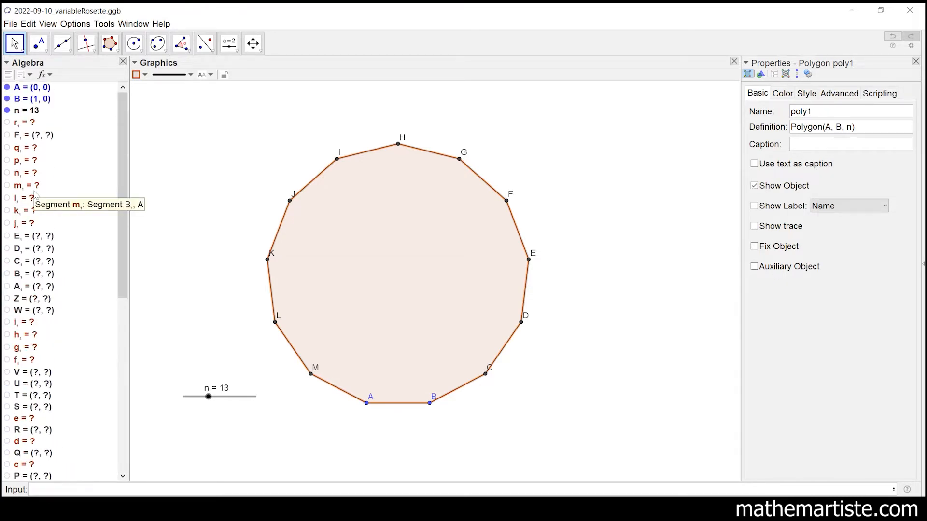
scroll(34, 195, "down", 10)
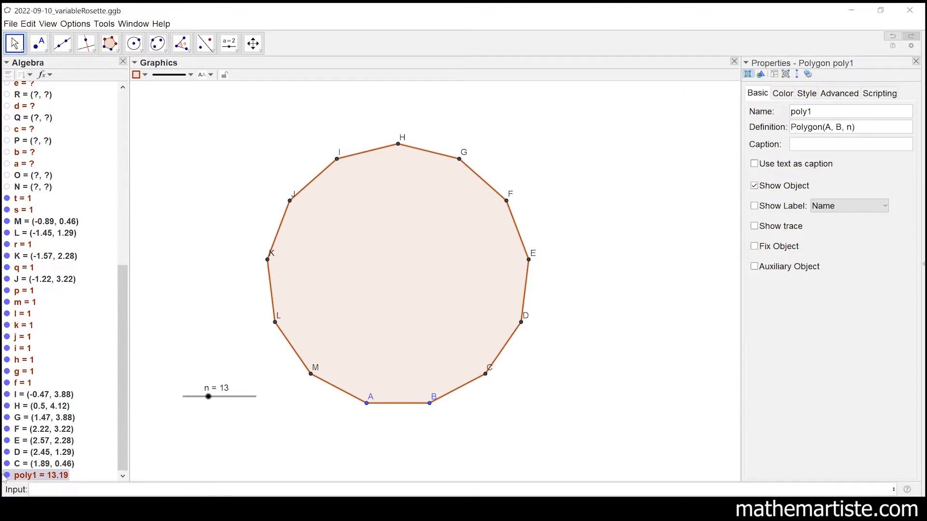
scroll(34, 384, "up", 10)
scroll(57, 236, "down", 10)
scroll(48, 194, "up", 10)
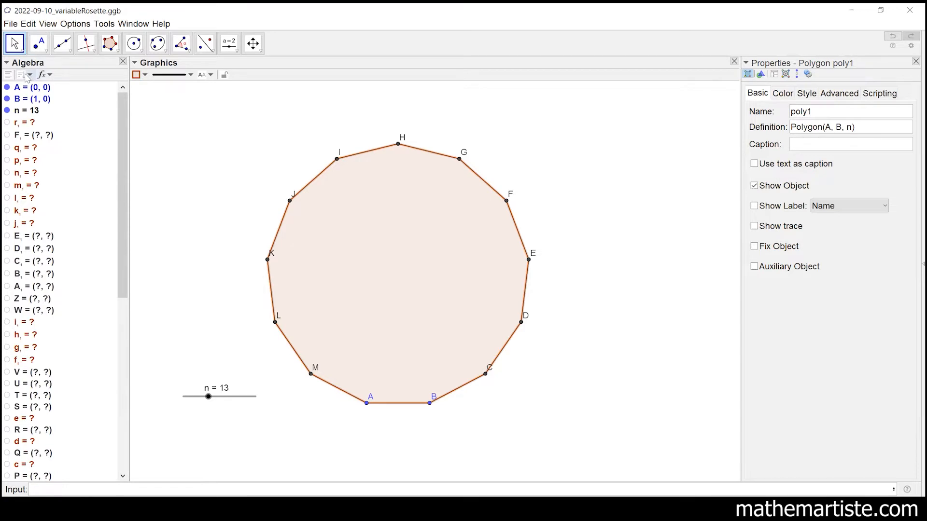
left_click(30, 75)
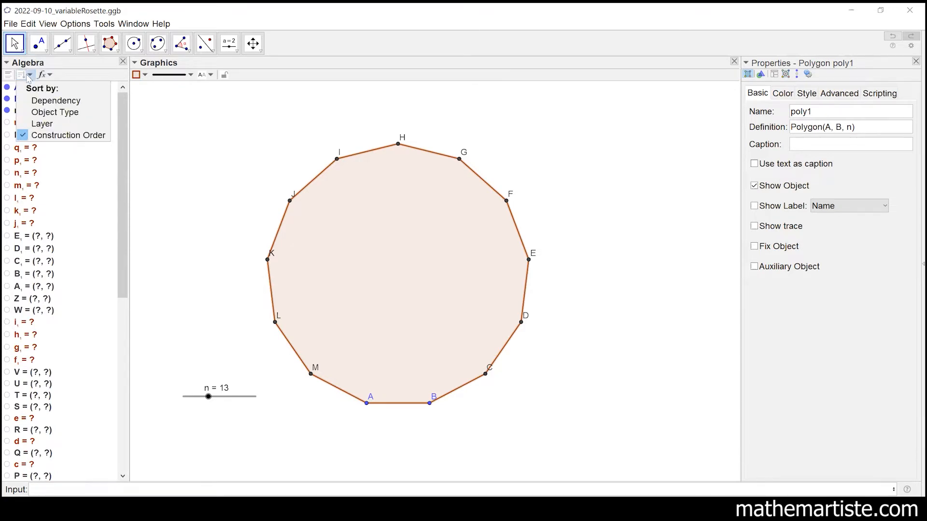
left_click(42, 113)
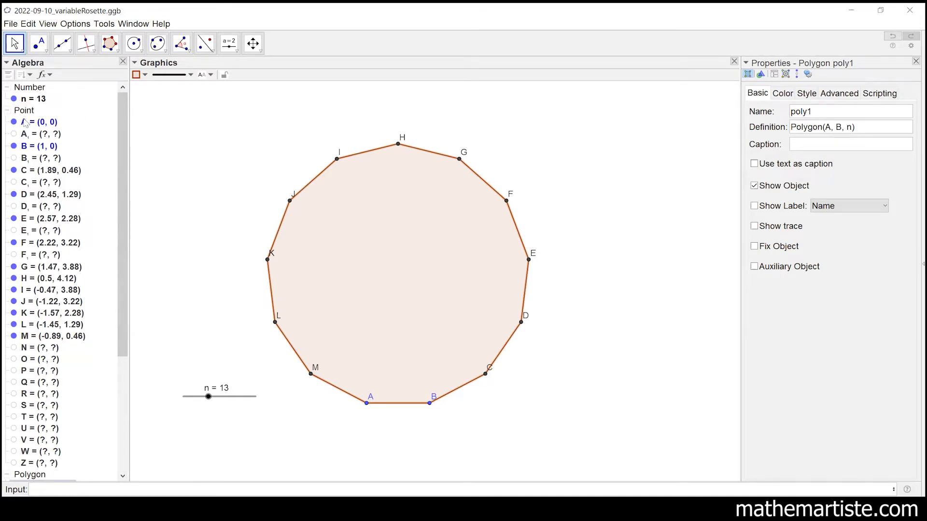
Step: Try collapsing and expanding the Point group in the algebra list
left_click(7, 111)
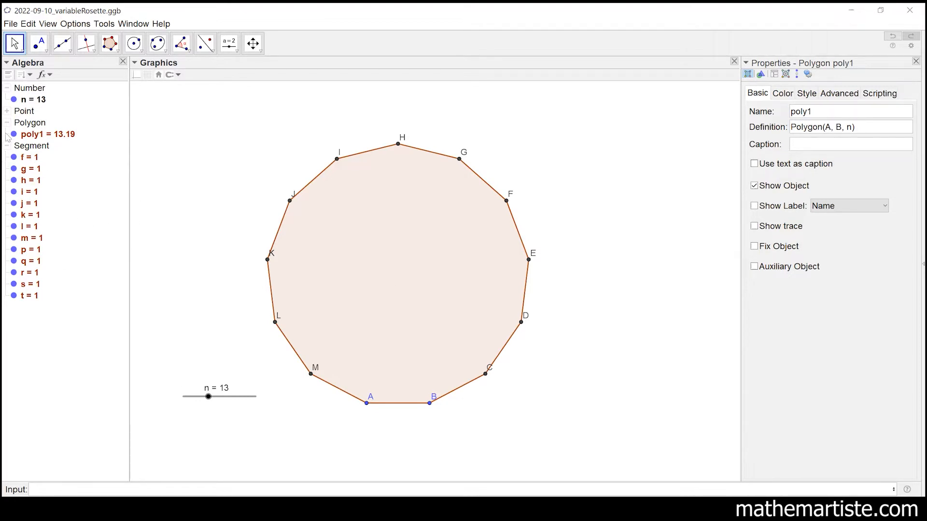
left_click(7, 113)
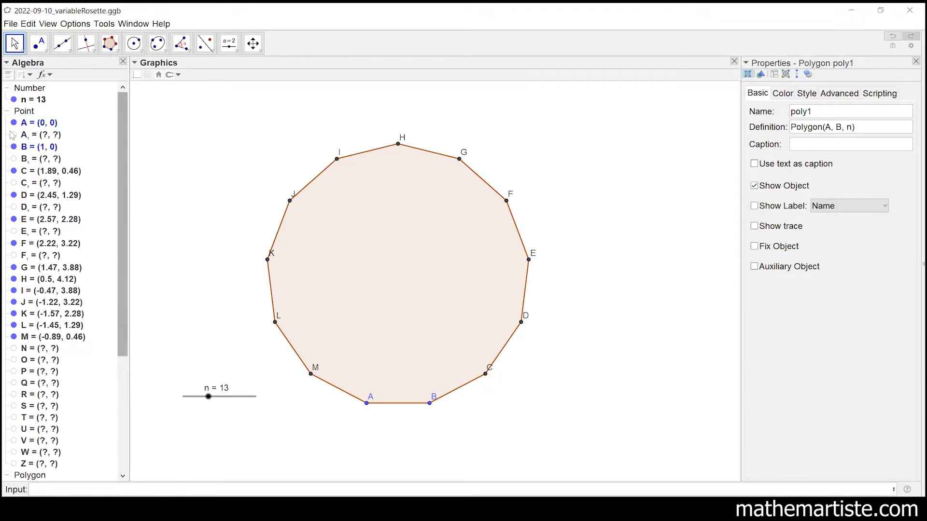
left_click(8, 113)
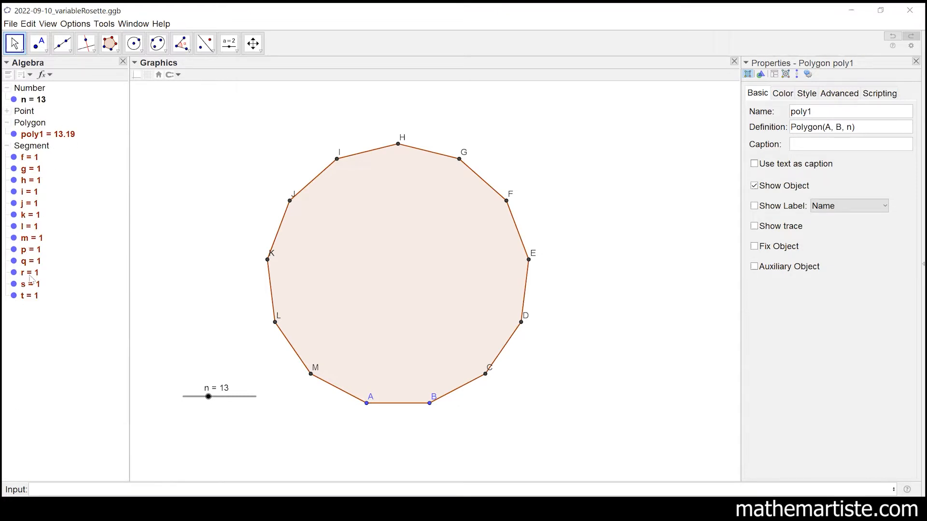
left_click(8, 112)
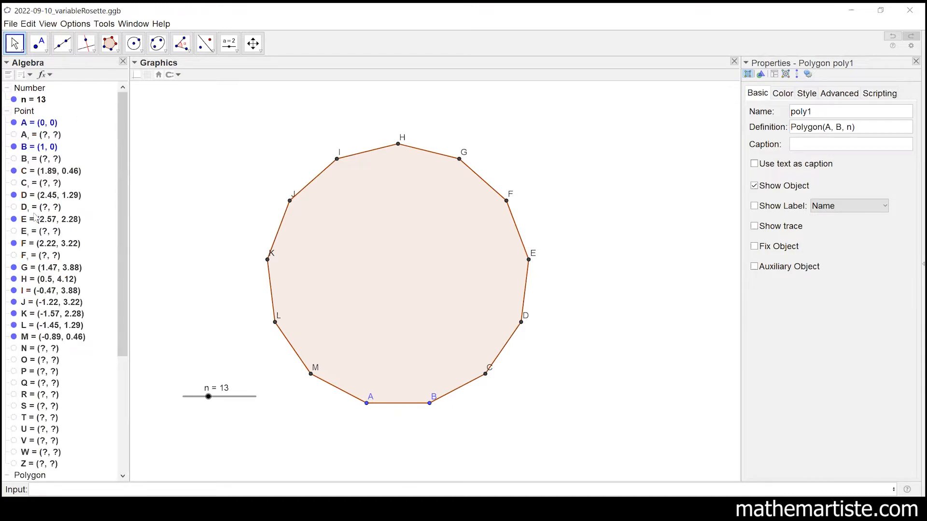
Step: Hide the auxiliary objects in the algebra list and show them again
right_click(107, 155)
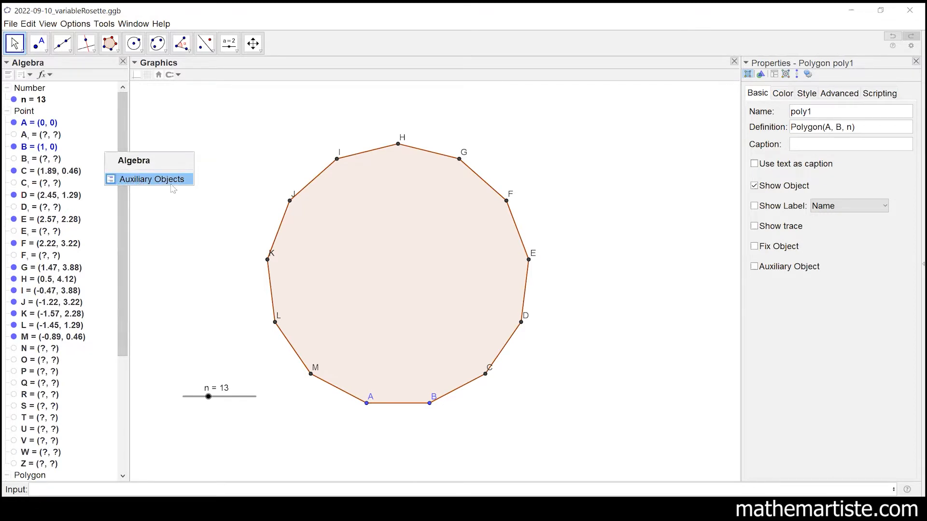
left_click(136, 181)
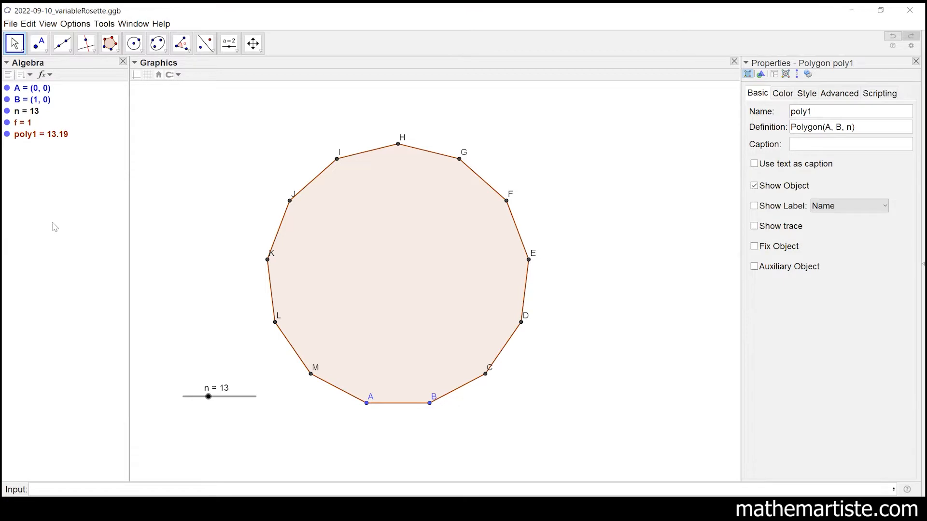
right_click(74, 184)
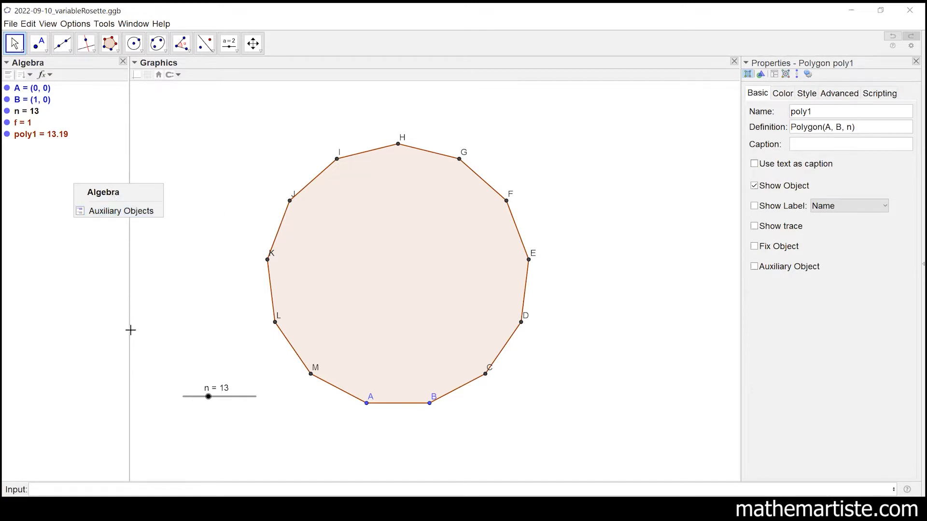
left_click(109, 212)
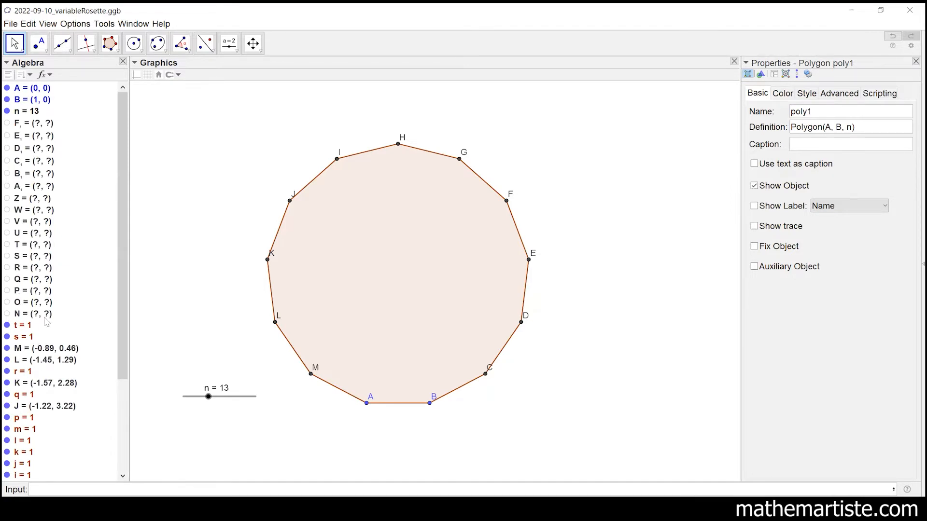
Step: Sort the algebra list by object type and collapse its Point group
left_click(22, 75)
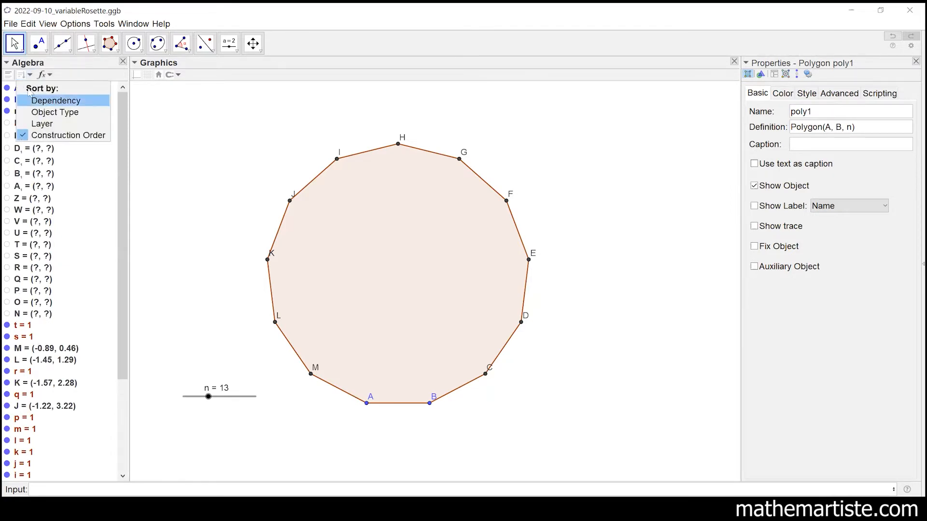
left_click(36, 114)
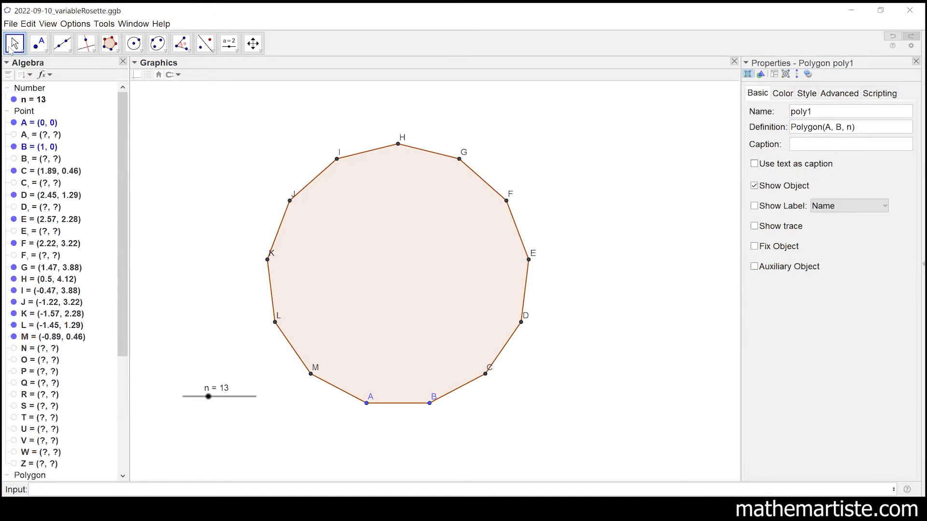
left_click(394, 285)
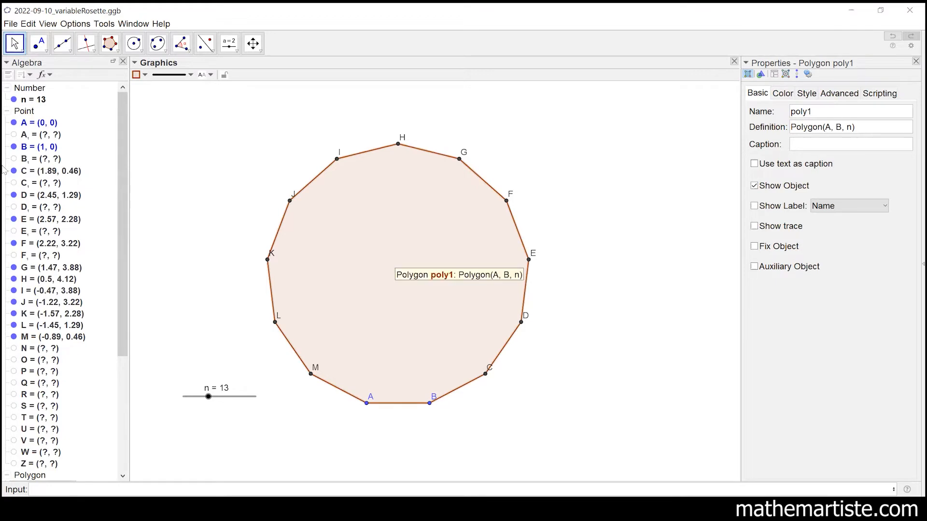
left_click(7, 112)
Step: Set the fill opacity of polygon poly1 to 0 and deselect it
left_click(29, 137)
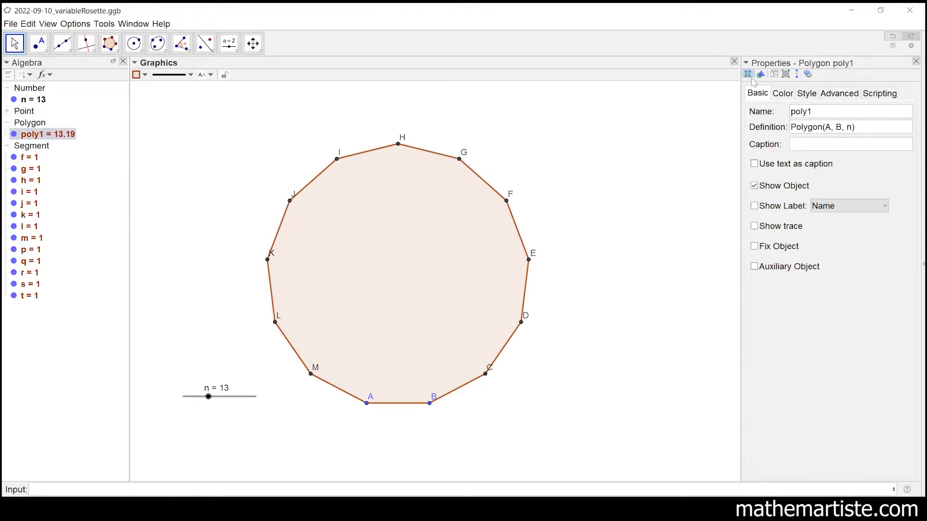
left_click(783, 94)
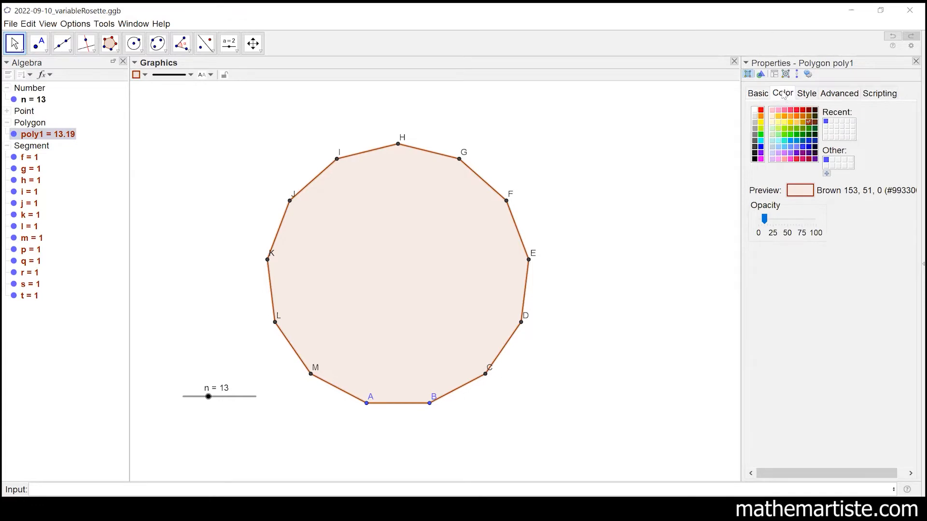
left_click_drag(764, 219, 758, 220)
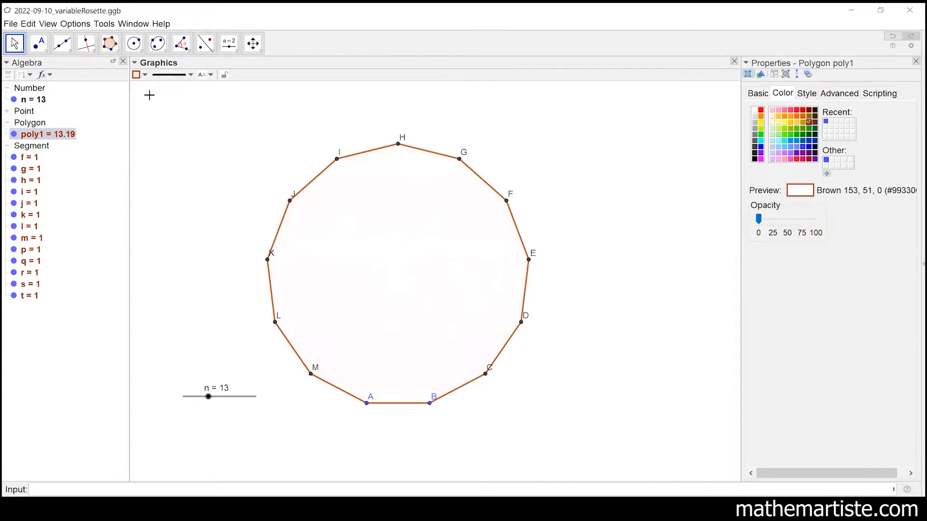
left_click(280, 153)
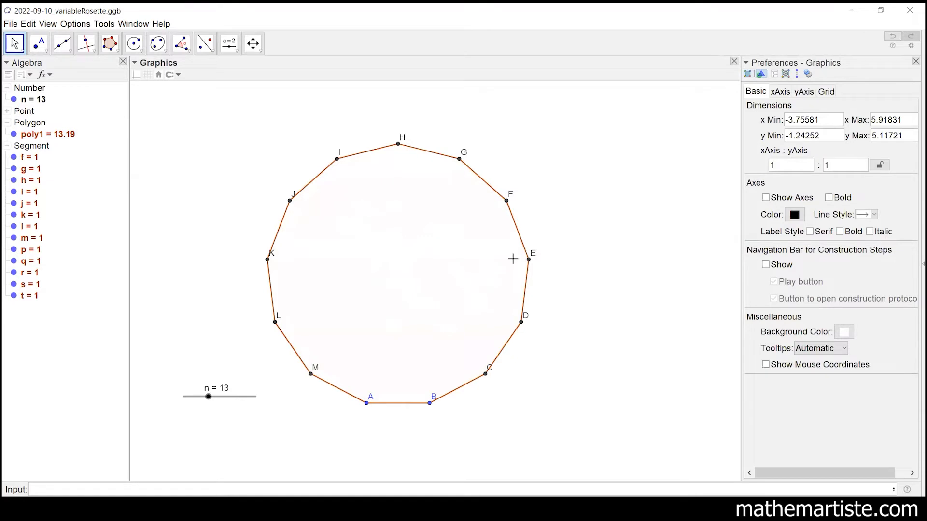
Step: Examine how polygon poly1 and several of its side segments can be selected separately
left_click_drag(245, 137, 246, 108)
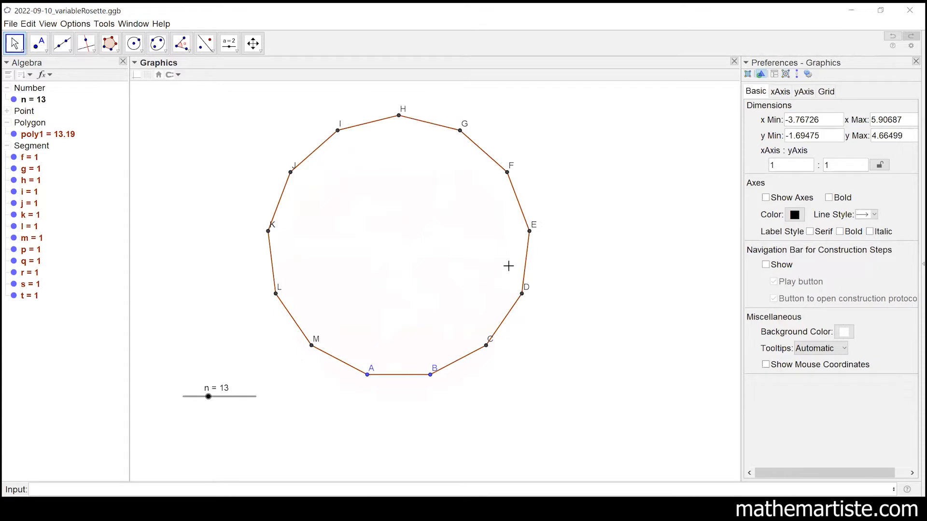
left_click(38, 136)
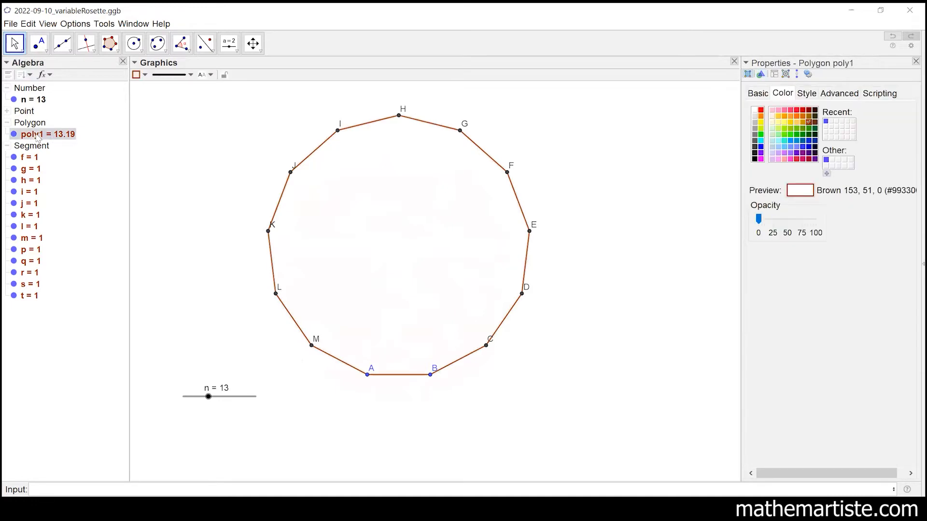
left_click(371, 154)
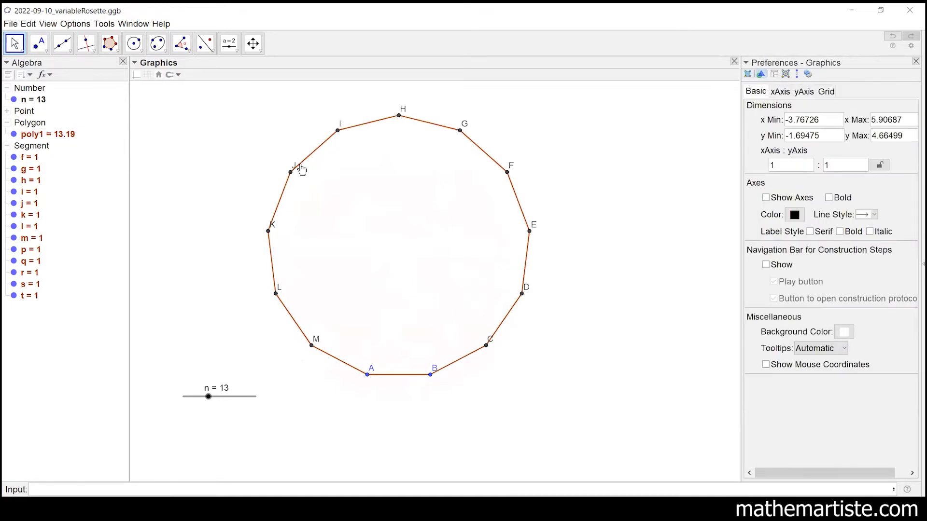
left_click(352, 127)
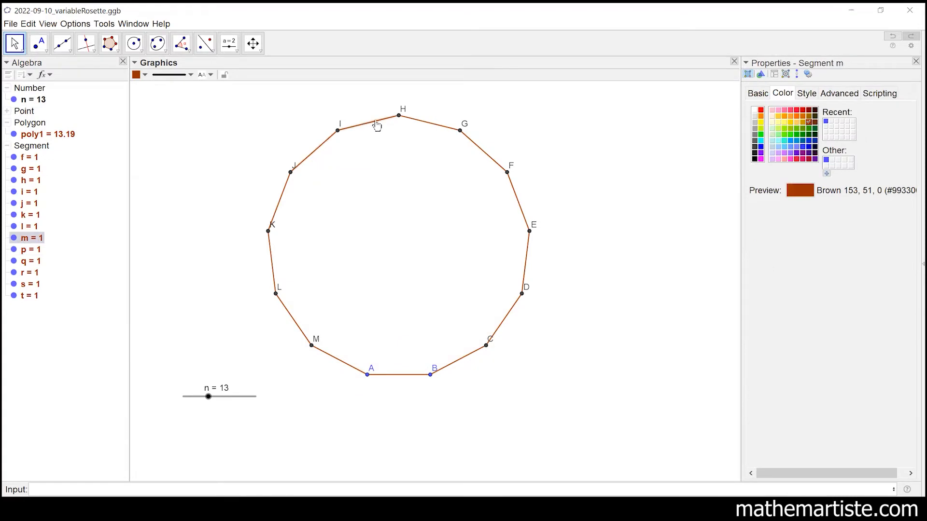
left_click(452, 129)
left_click(488, 155)
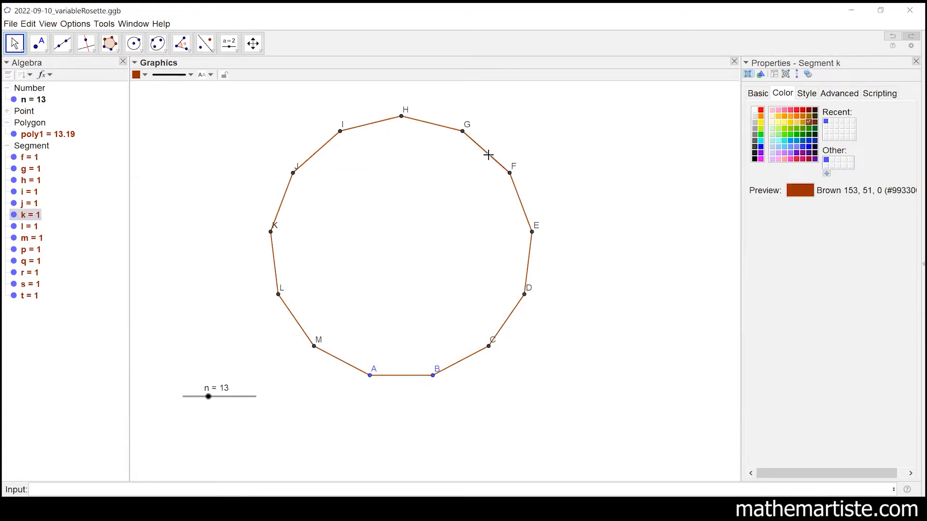
left_click(523, 211)
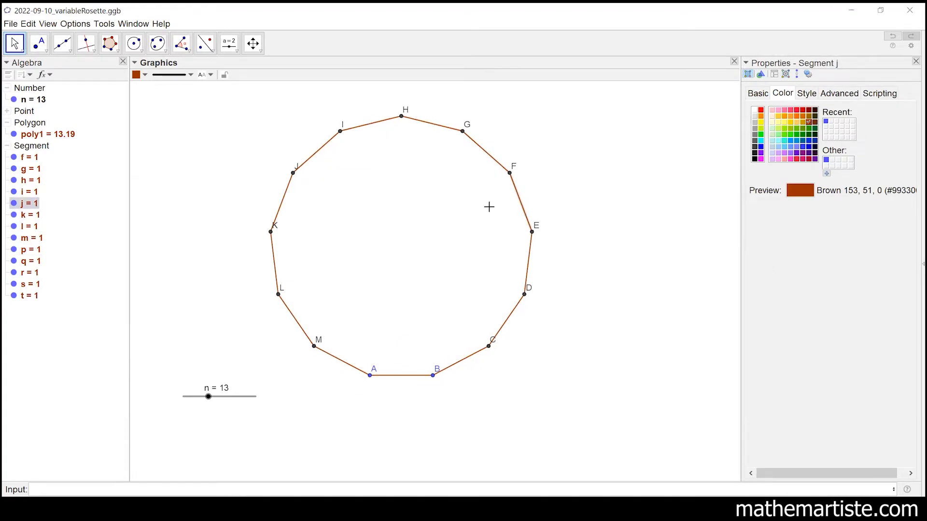
left_click(181, 163)
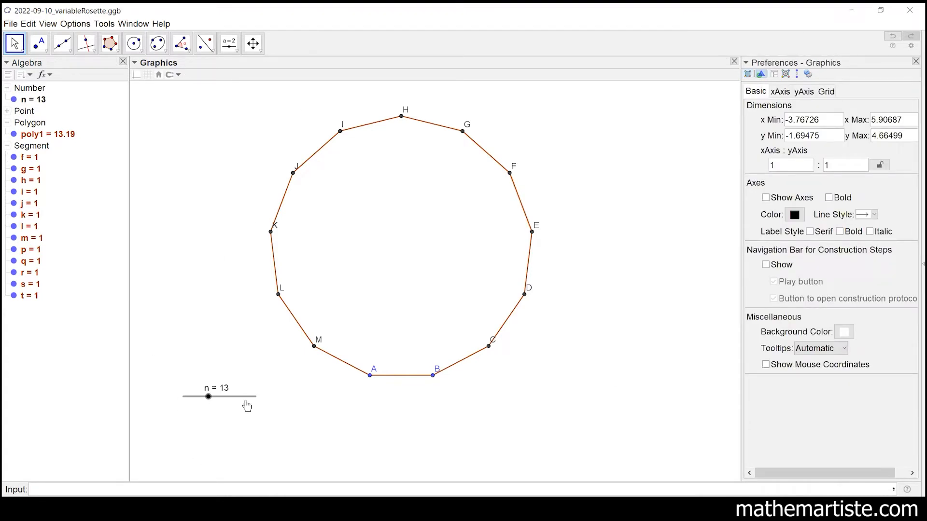
Step: Set slider n to 11 and collapse the Segment group in the algebra list
mouse_move(208, 397)
left_mouse_down()
mouse_move(237, 395)
mouse_move(204, 398)
left_mouse_up()
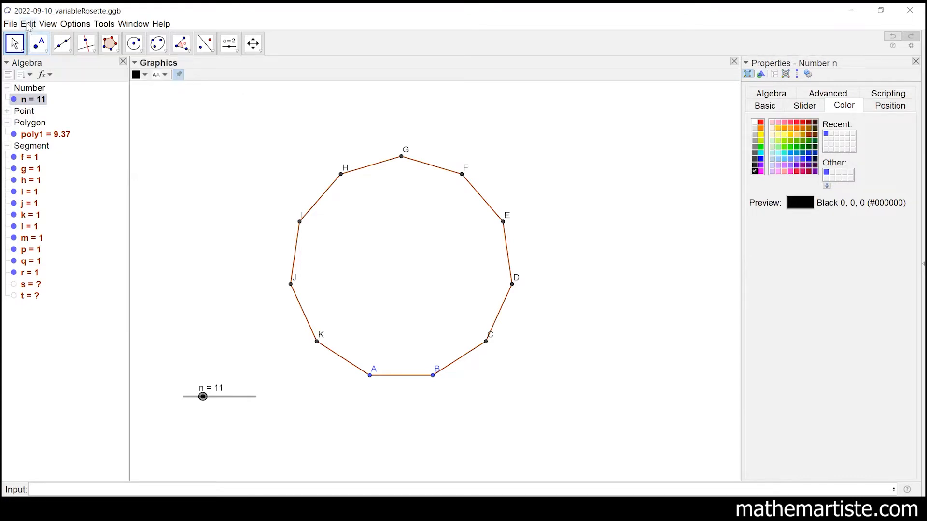
left_click(7, 146)
left_click(217, 130)
left_click_drag(242, 174, 242, 175)
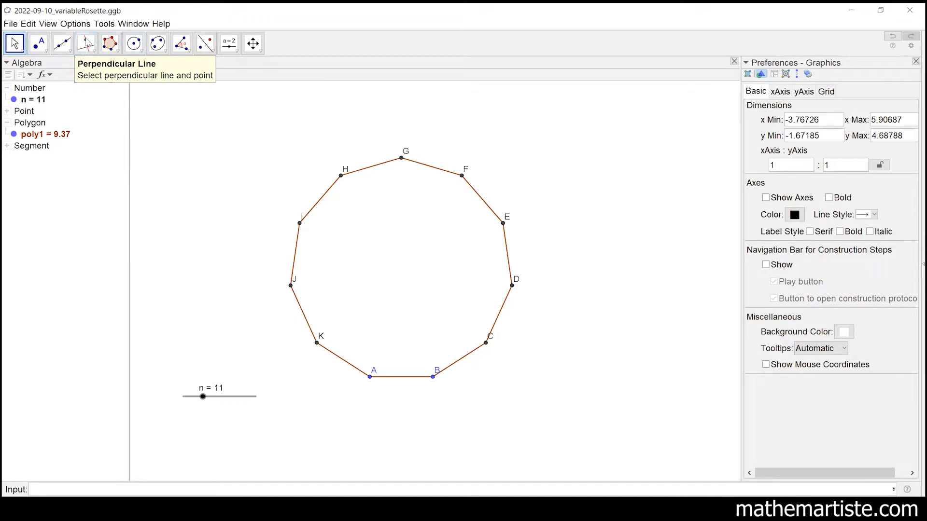
Step: Construct the perpendicular bisectors between points A and B and between points B and C
left_click(93, 51)
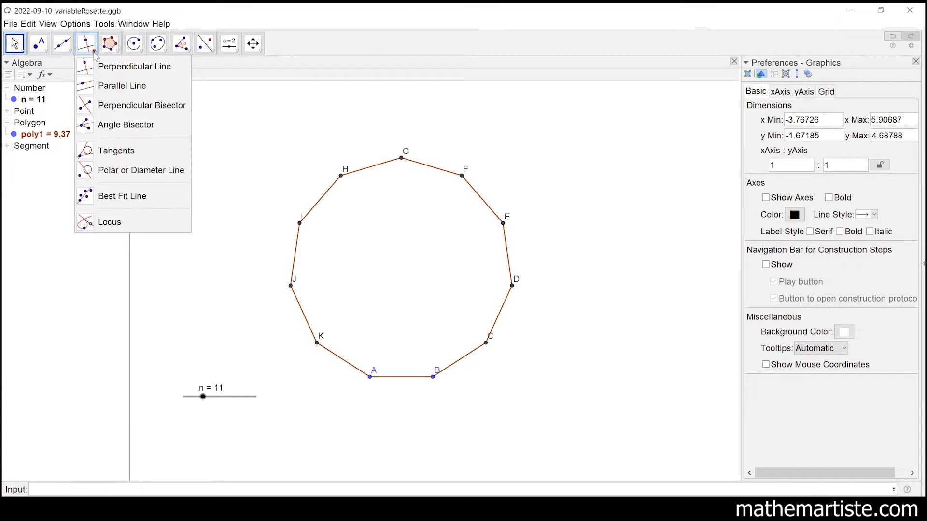
left_click(116, 110)
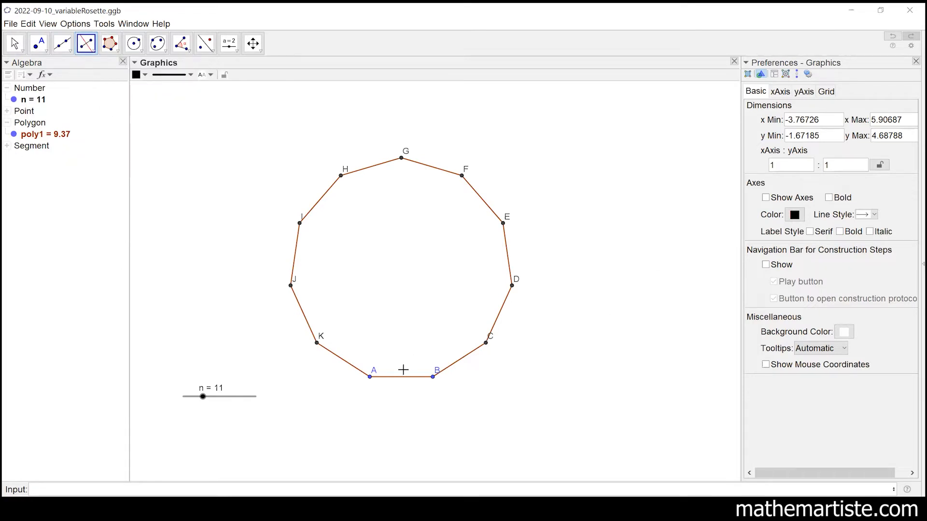
left_click(370, 378)
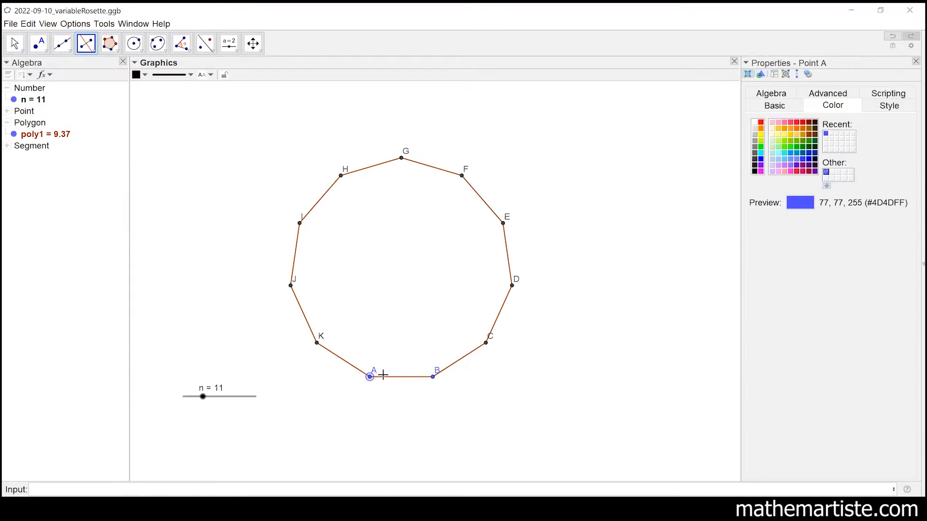
left_click(434, 378)
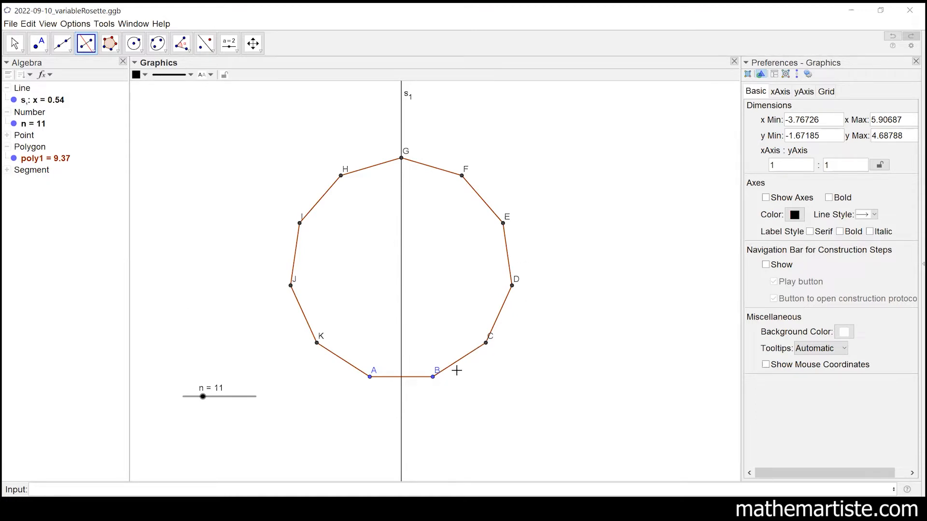
left_click(433, 378)
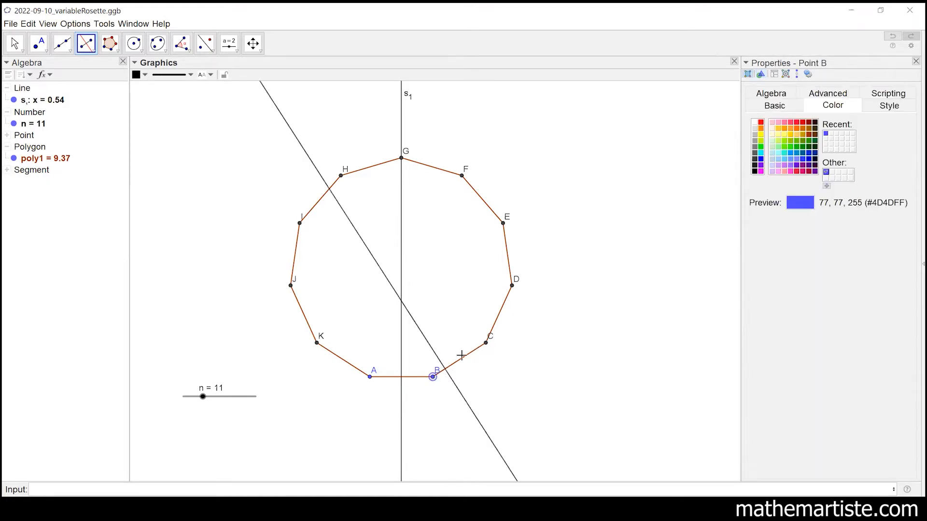
left_click(486, 348)
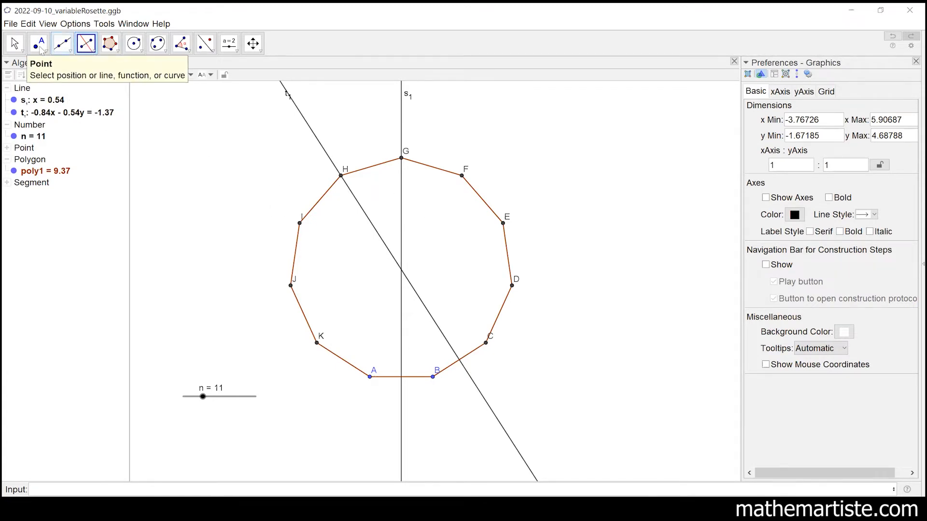
Step: Try marking the intersection of the two perpendicular bisectors directly at their crossing, inspect its basic properties, and delete the point
left_click(38, 47)
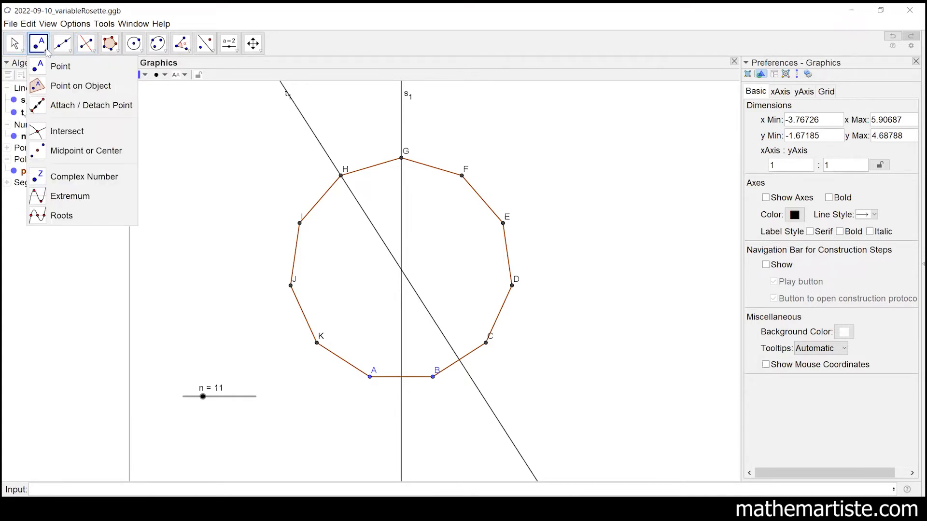
left_click(71, 134)
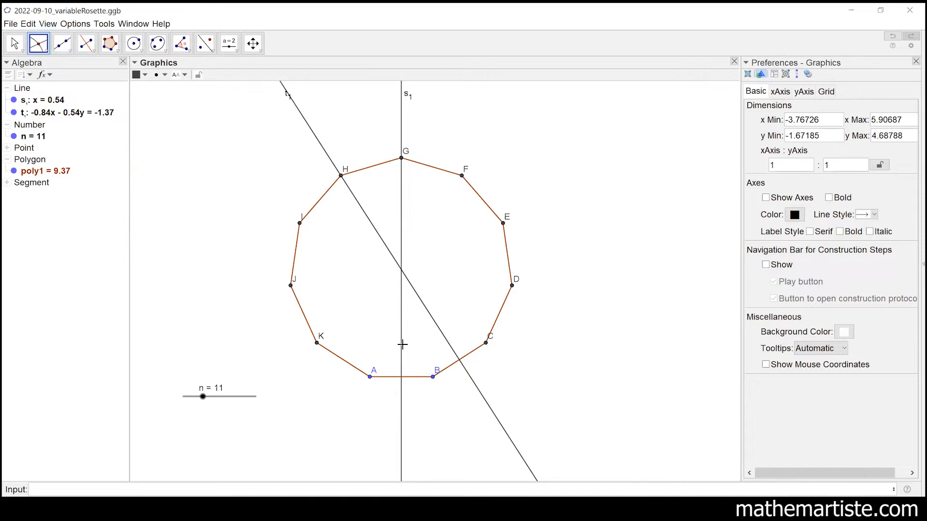
left_click(402, 270)
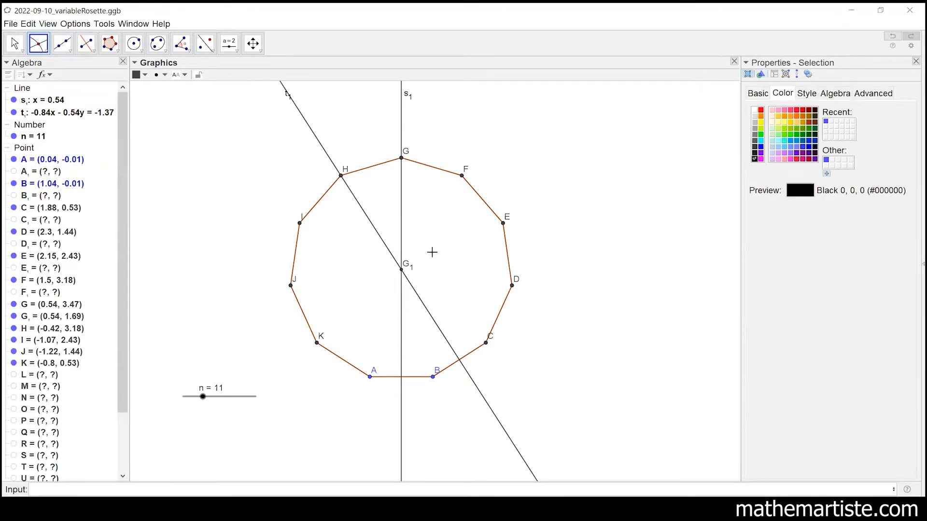
left_click(14, 43)
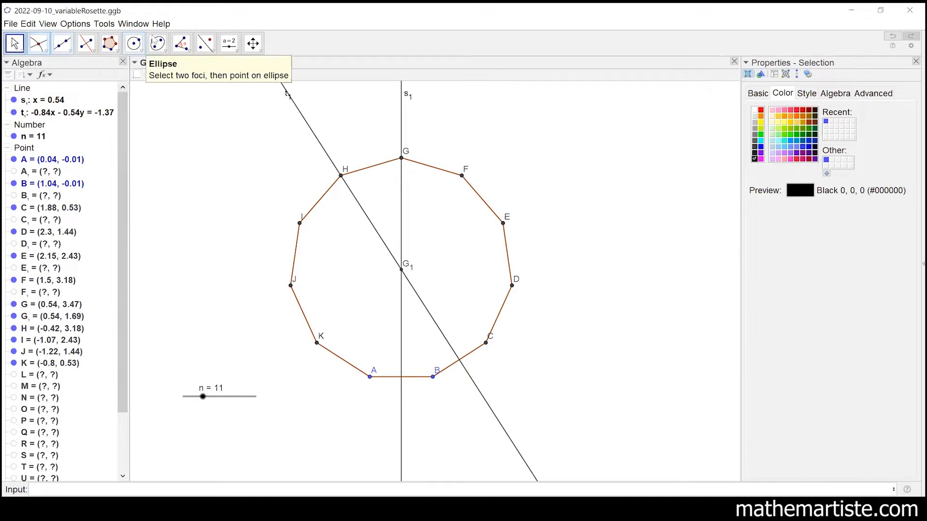
left_click(410, 273)
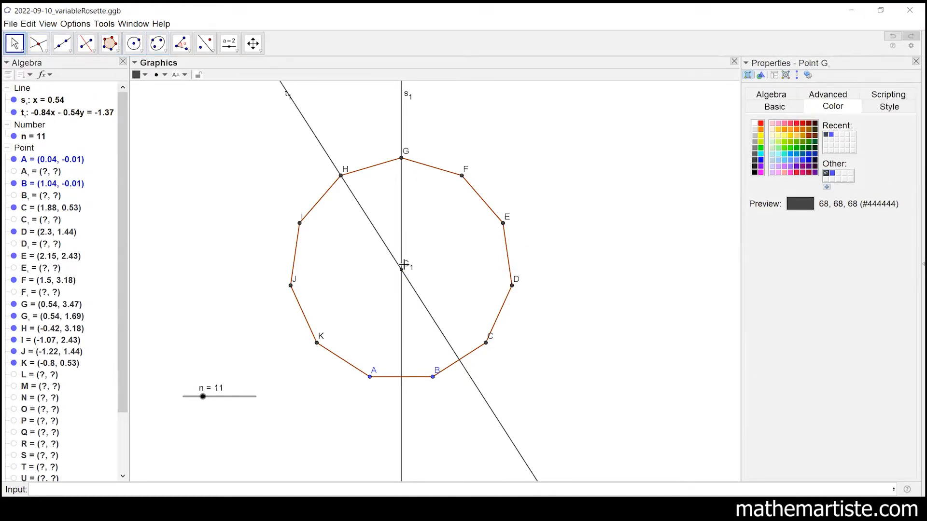
left_click(775, 106)
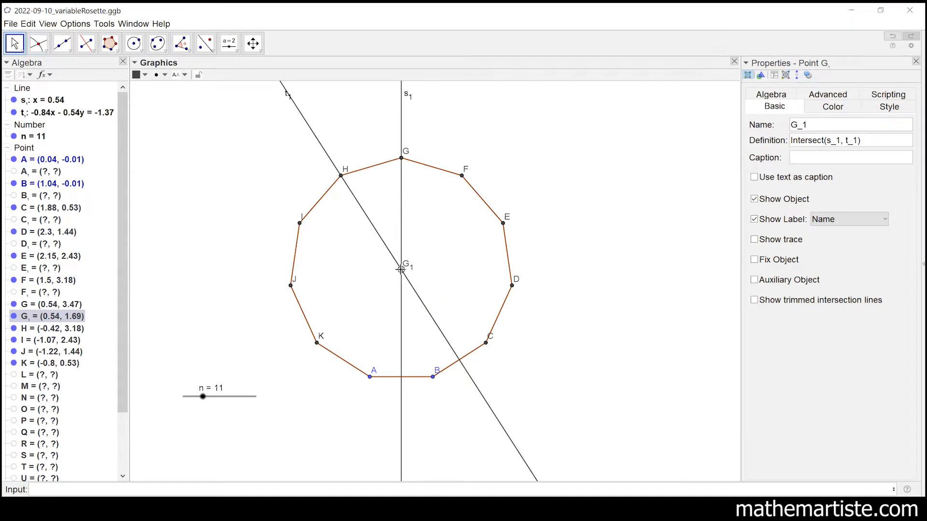
key("Delete")
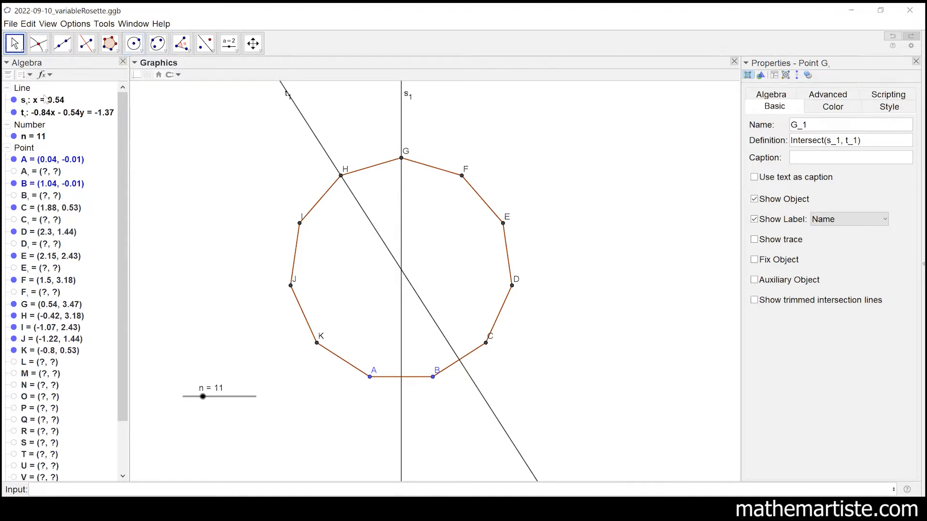
Step: Create the intersection point of perpendicular bisectors s1 and t1 by selecting both lines with the Intersect tool
left_click(38, 45)
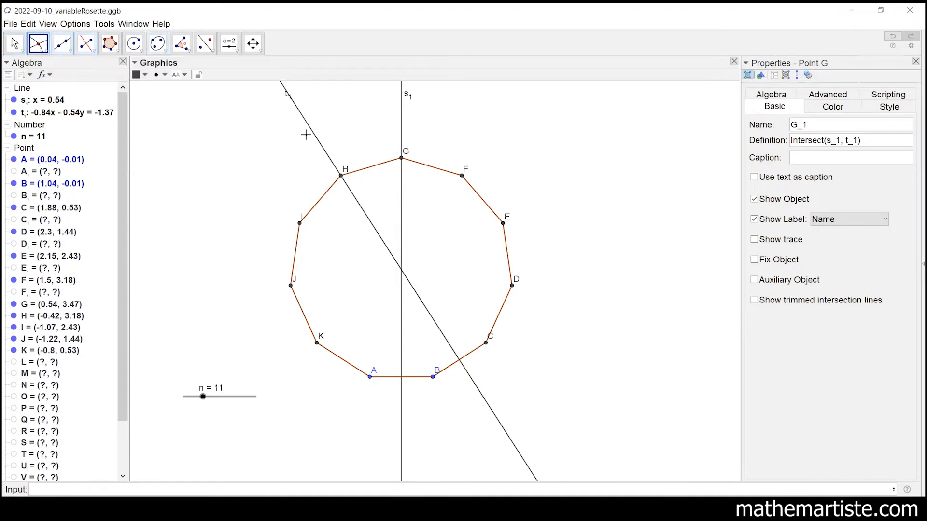
left_click(402, 219)
left_click(370, 225)
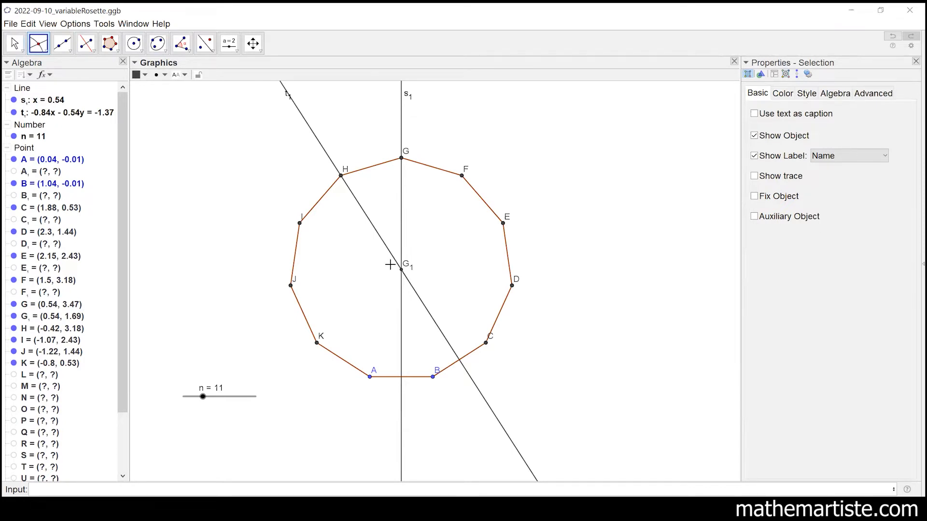
key("Escape")
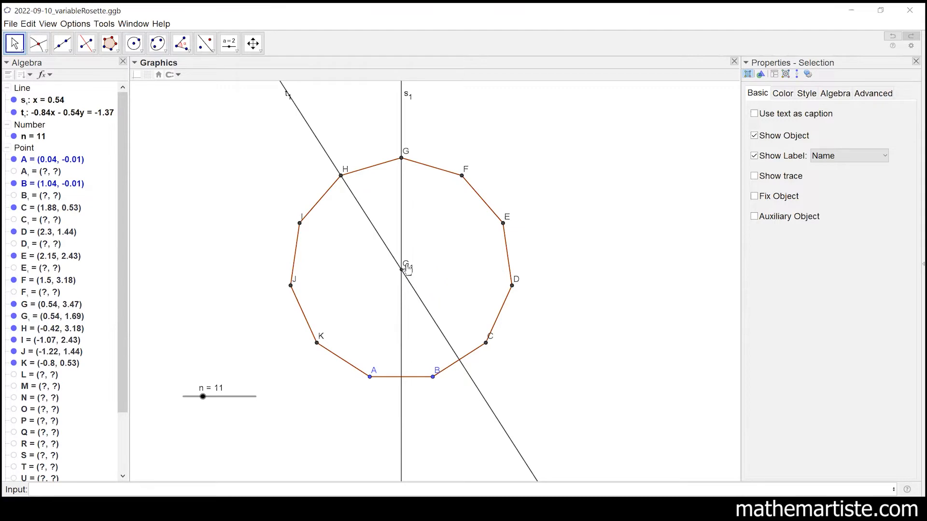
right_click(402, 270)
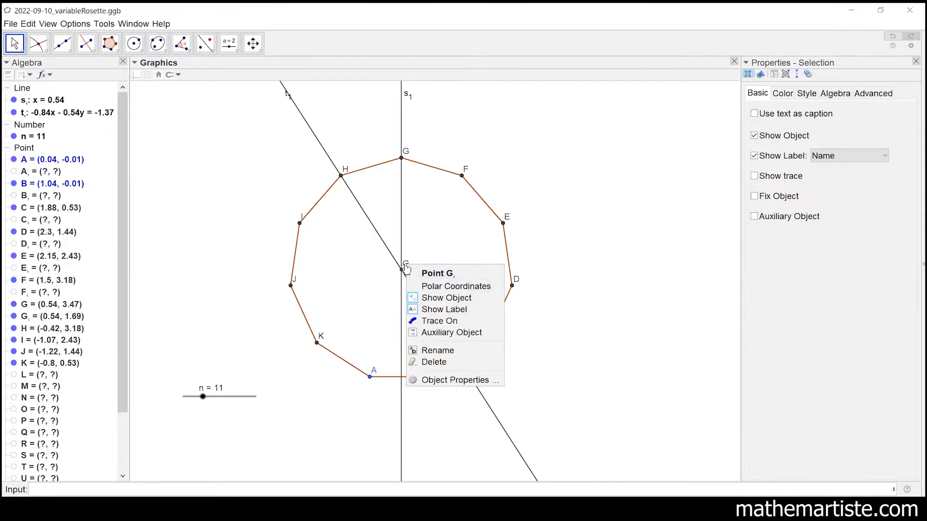
right_click(404, 268)
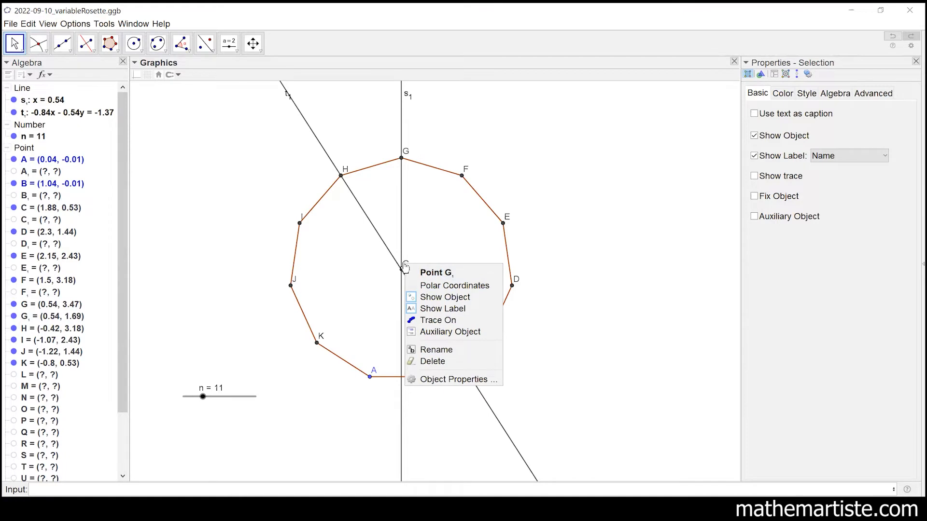
right_click(402, 271)
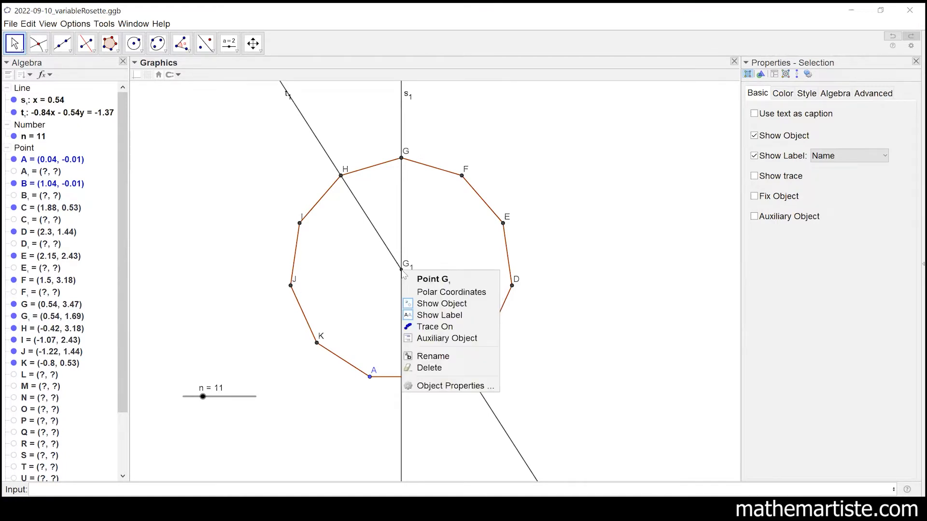
right_click(400, 271)
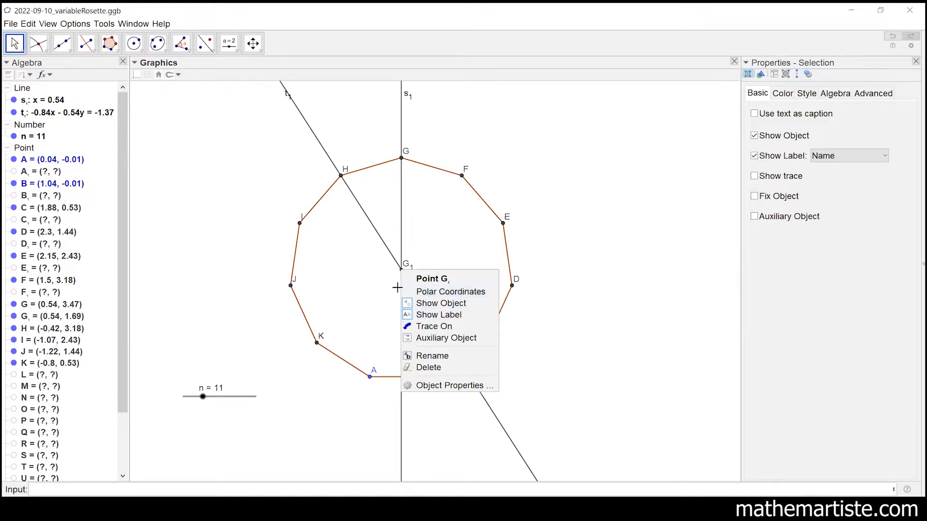
left_click(372, 266)
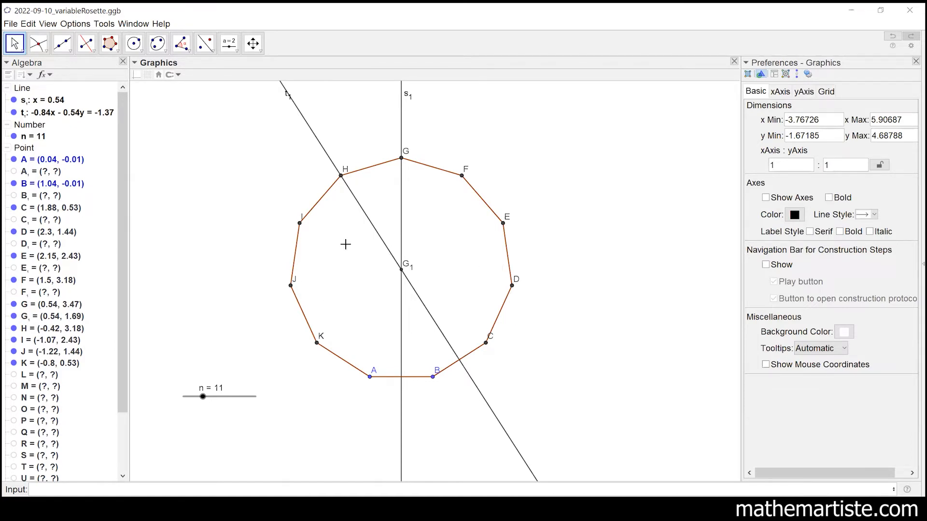
right_click(407, 269)
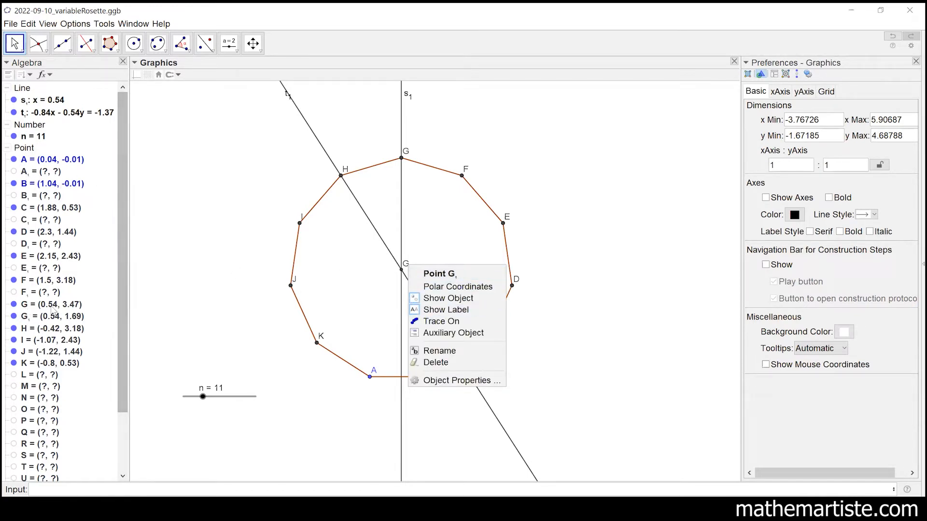
right_click(34, 317)
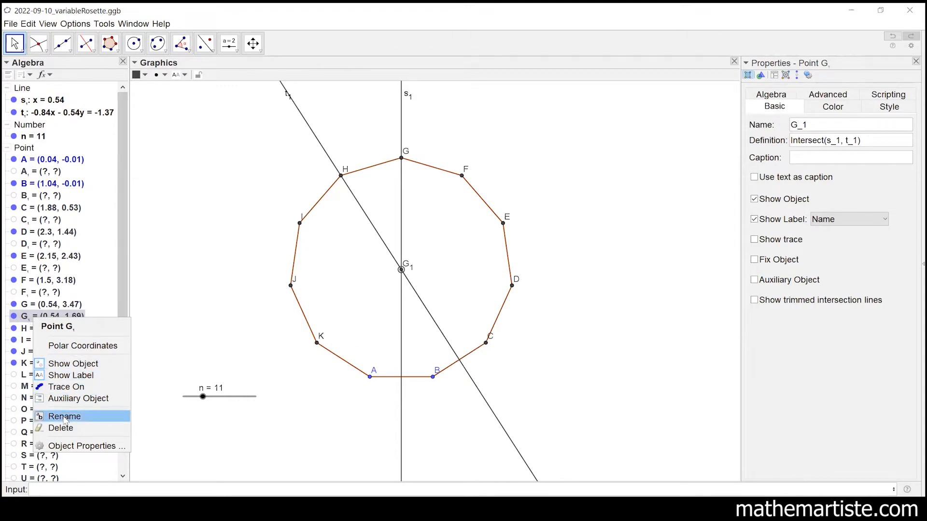
right_click(402, 270)
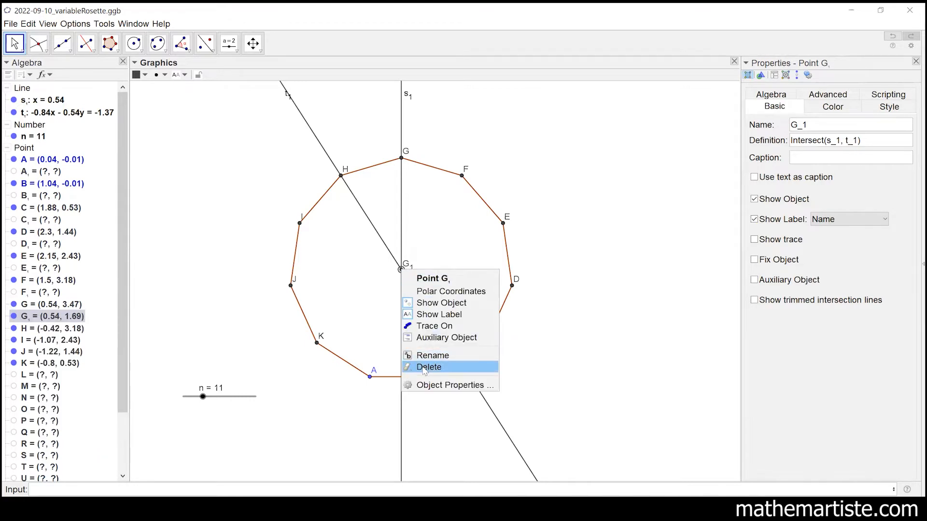
left_click(433, 356)
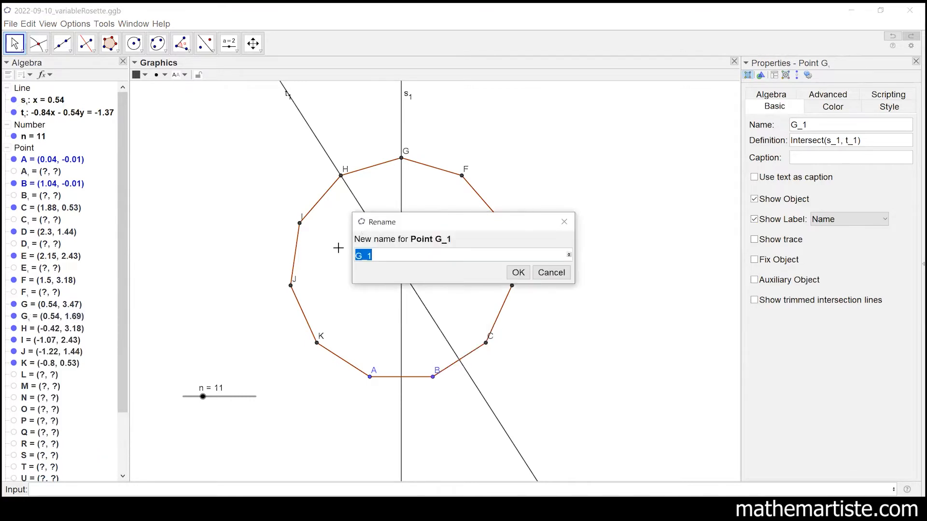
left_click(551, 272)
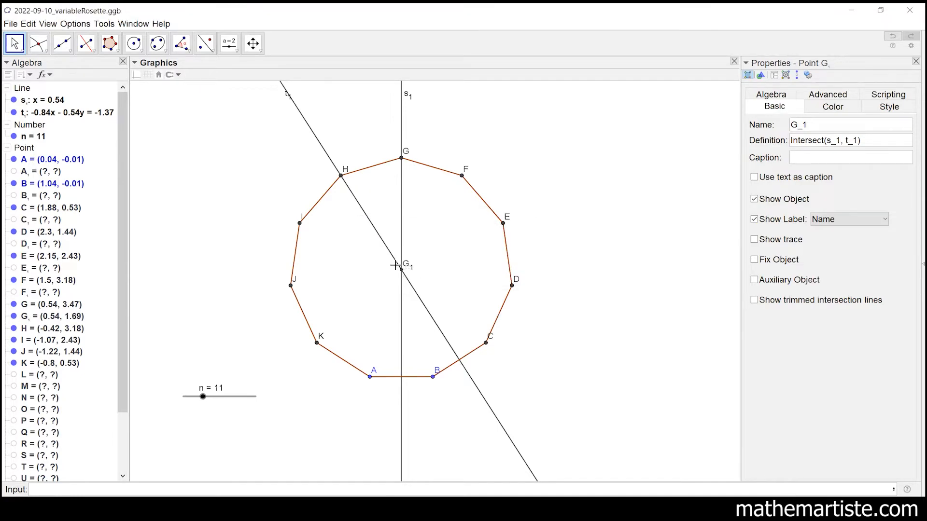
Step: Rename the intersection point of the two perpendicular bisectors as O
left_click(402, 269)
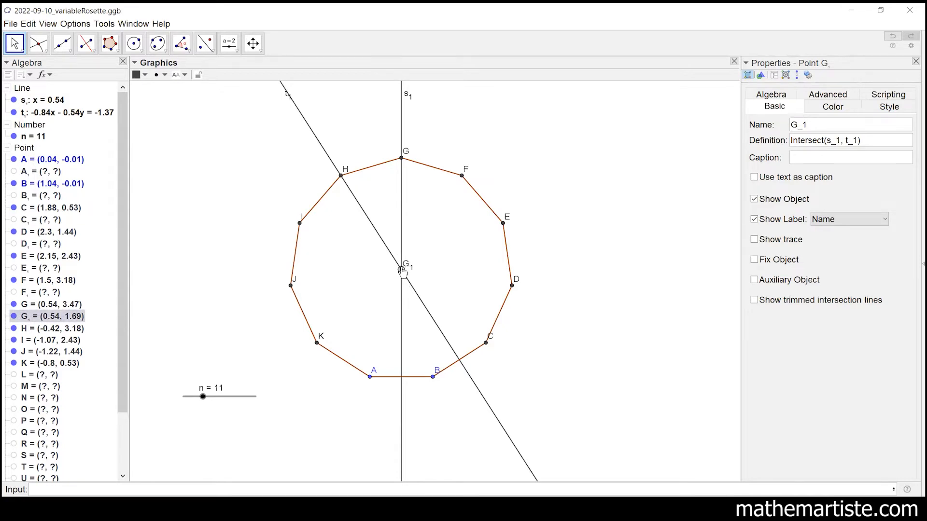
left_click_drag(817, 125, 750, 122)
type("O")
key("Return")
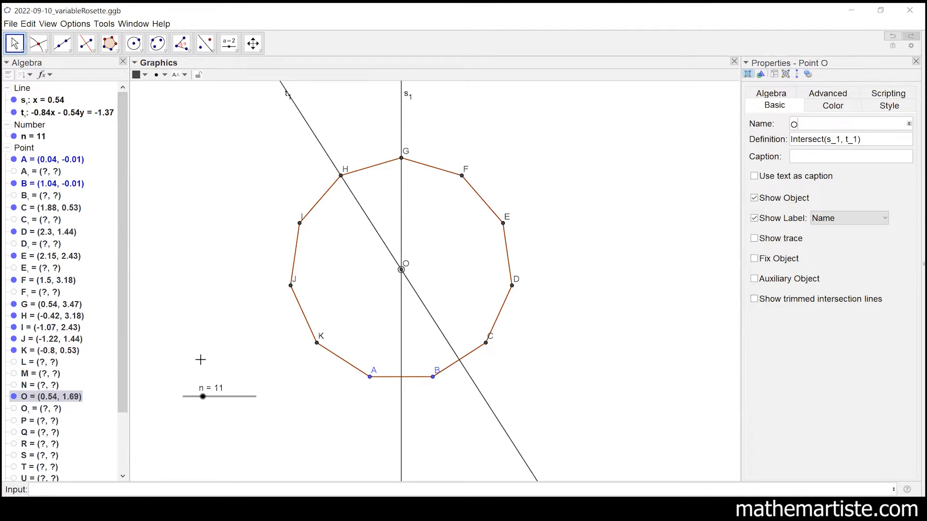
Step: Check how center O follows the polygon by changing slider n to 17 and back to 11
left_click_drag(206, 402, 220, 400)
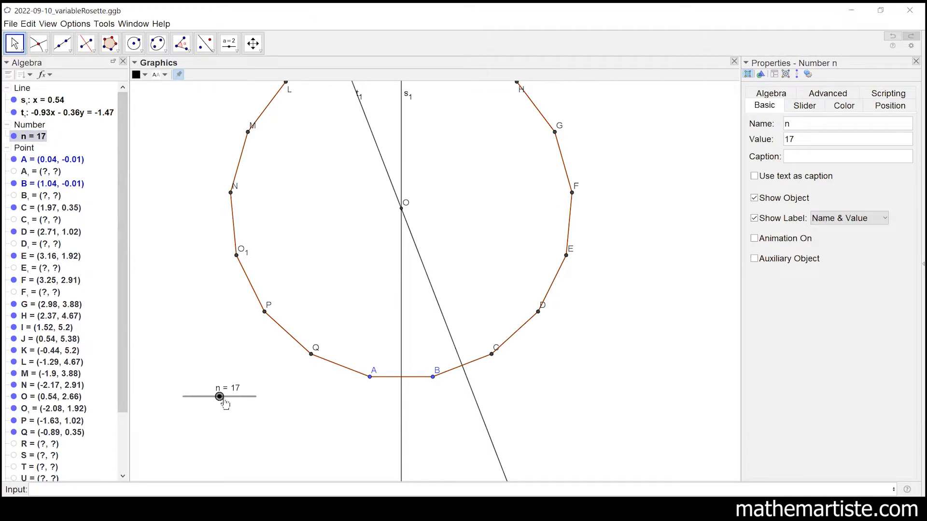
left_click_drag(219, 397, 203, 397)
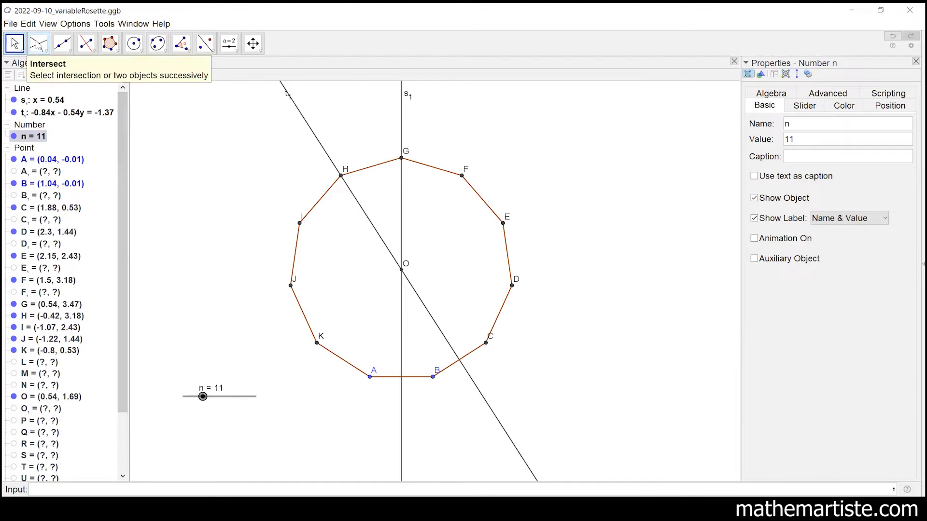
Step: Create the intersection point of perpendicular bisector s1 and side AB of the polygon
left_click(39, 45)
left_click(40, 45)
key("Right")
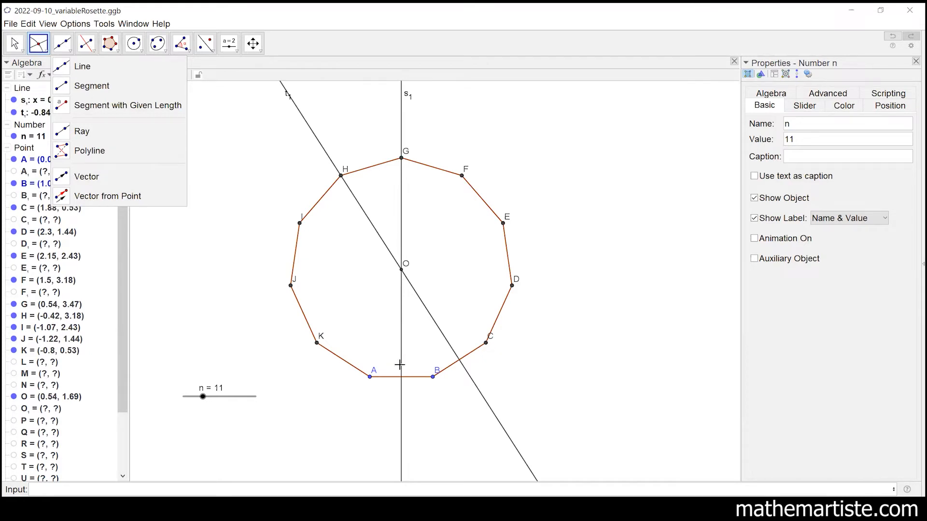
left_click(402, 369)
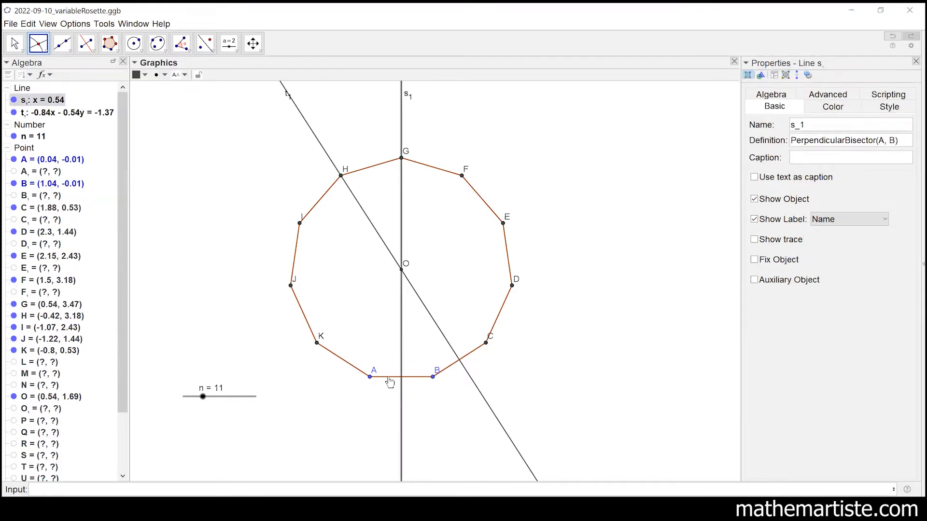
left_click(402, 379)
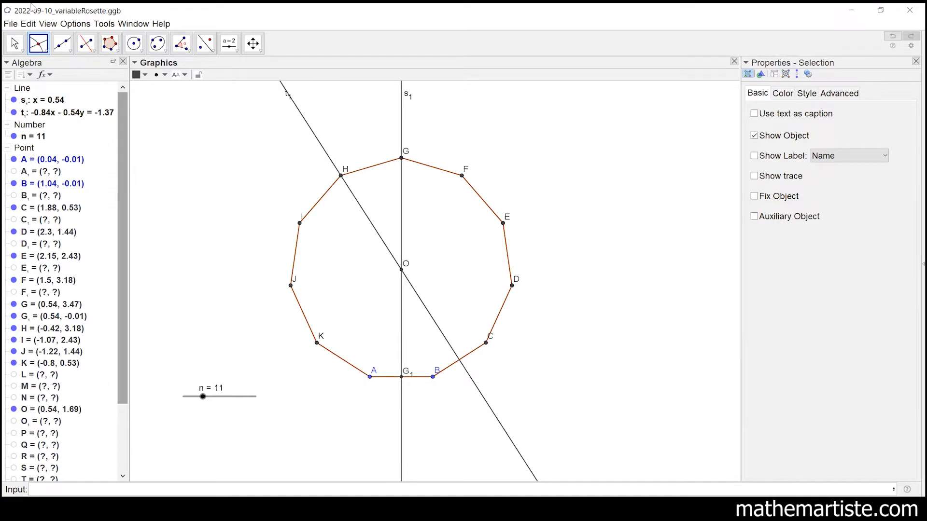
left_click(46, 50)
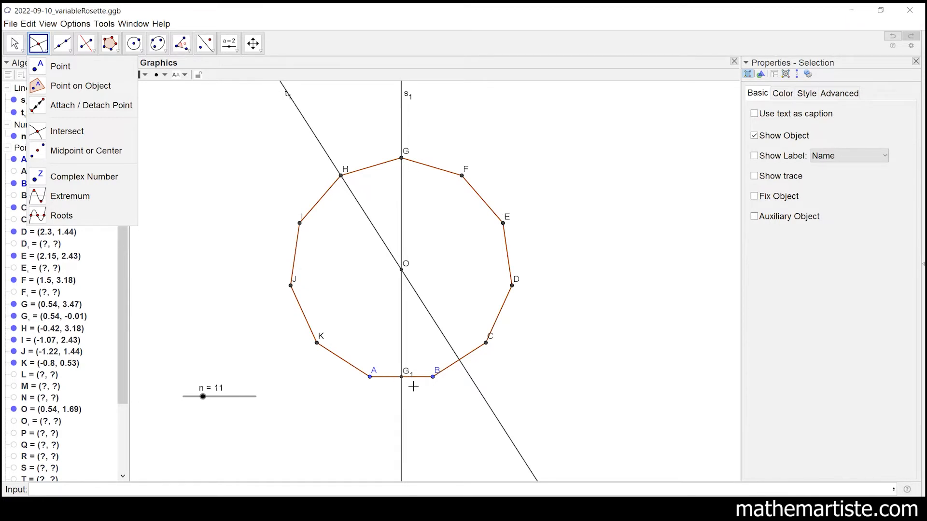
left_click(70, 50)
key("Escape")
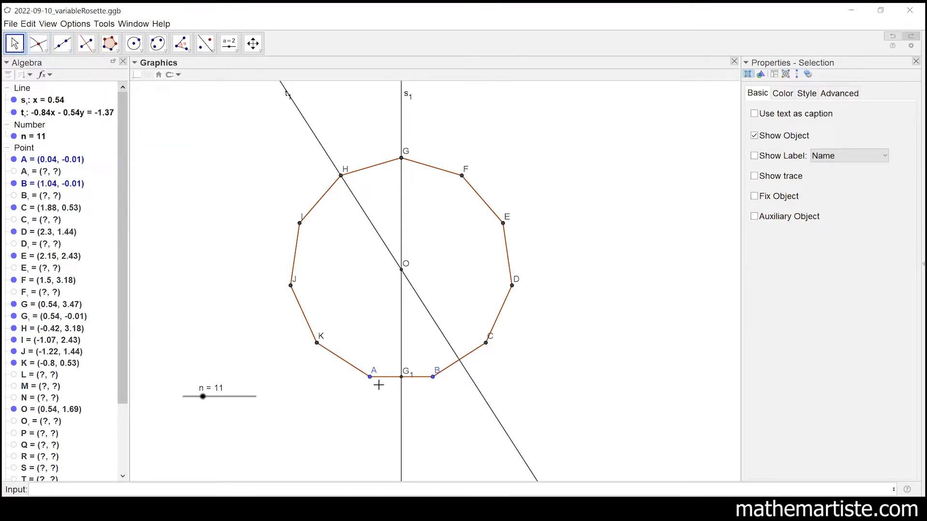
Step: Rename the intersection point on side AB as M
right_click(404, 374)
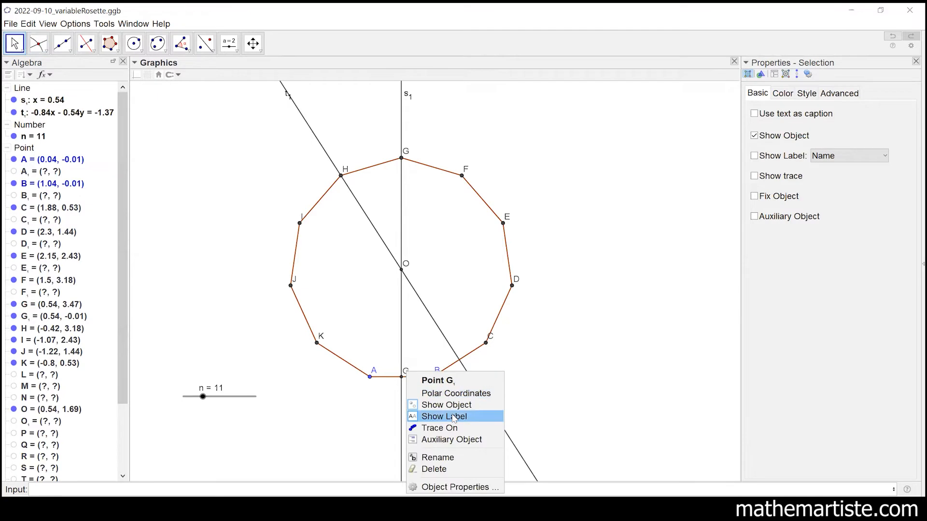
left_click(437, 458)
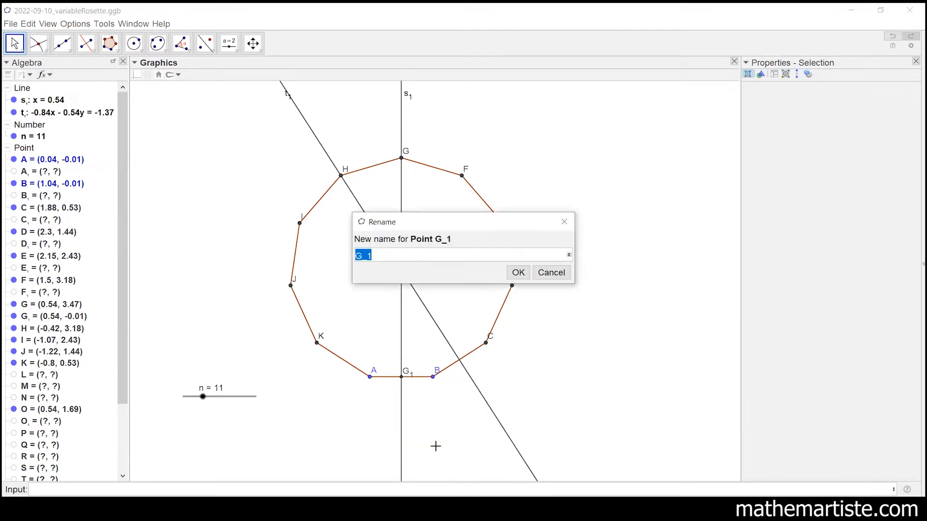
type("M")
key("Return")
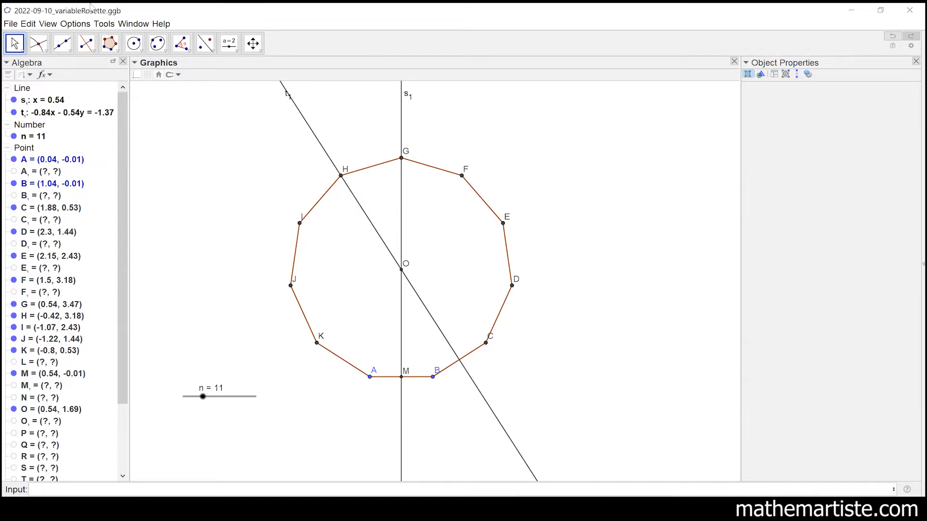
Step: Draw a line through center O and polygon vertex A
left_click(65, 44)
left_click(66, 44)
mouse_move(87, 45)
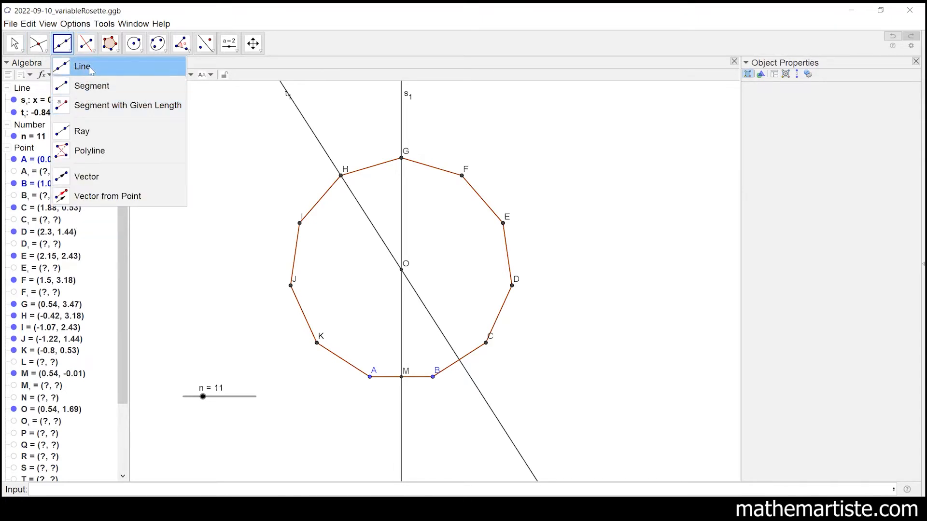
left_click(92, 71)
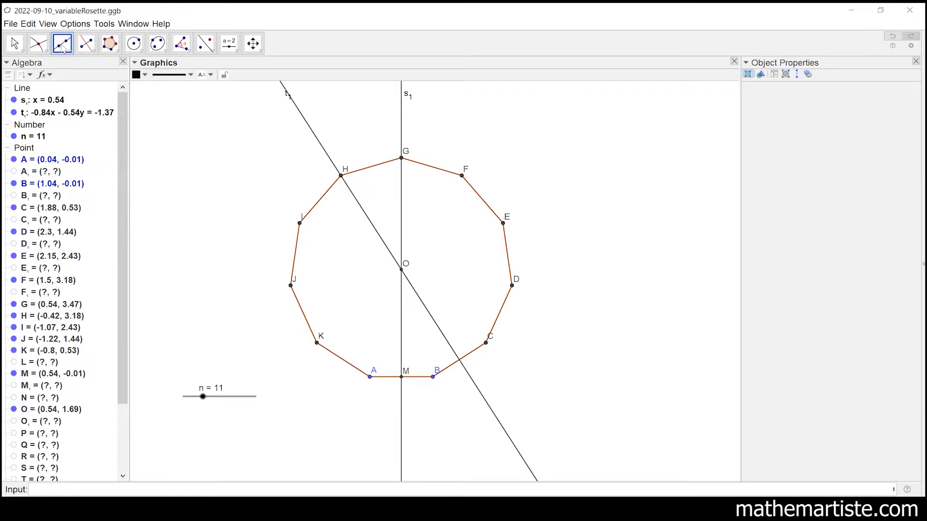
left_click(401, 269)
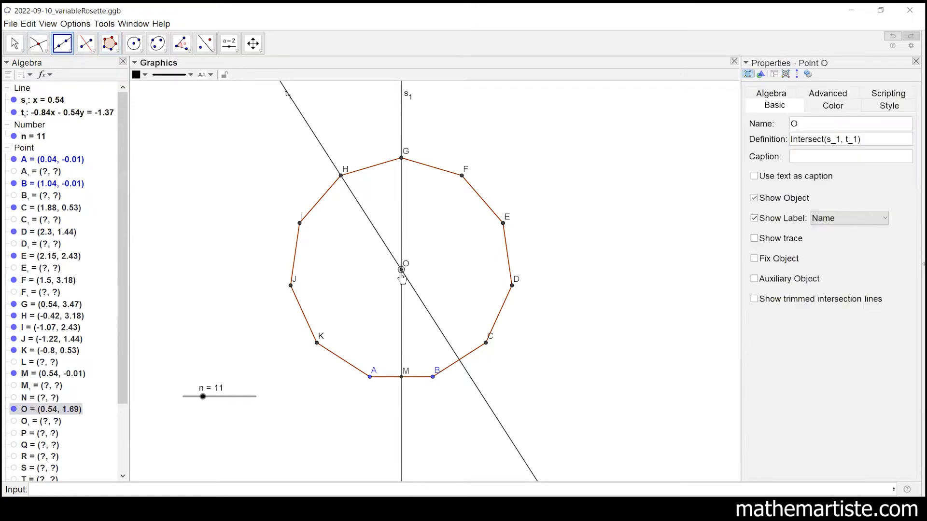
left_click(370, 378)
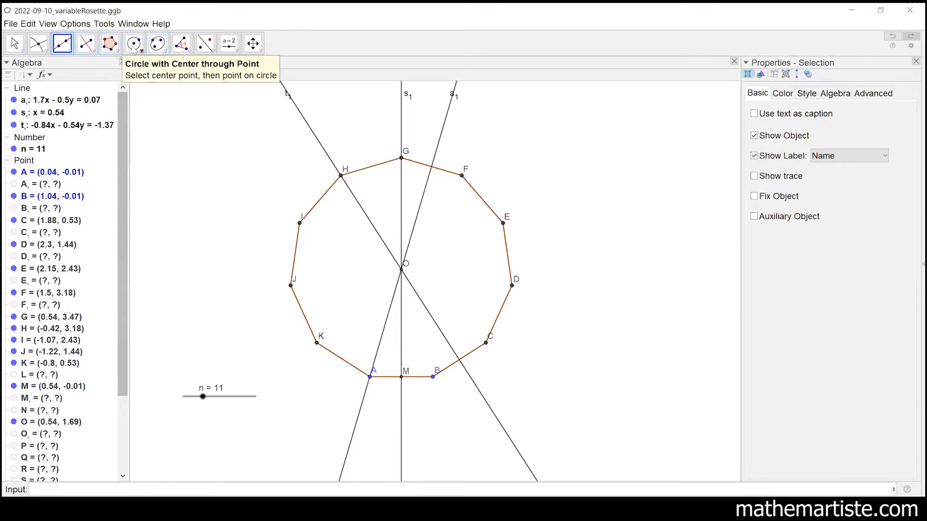
Step: Draw a circle centered at vertex A passing through side midpoint M
left_click(135, 44)
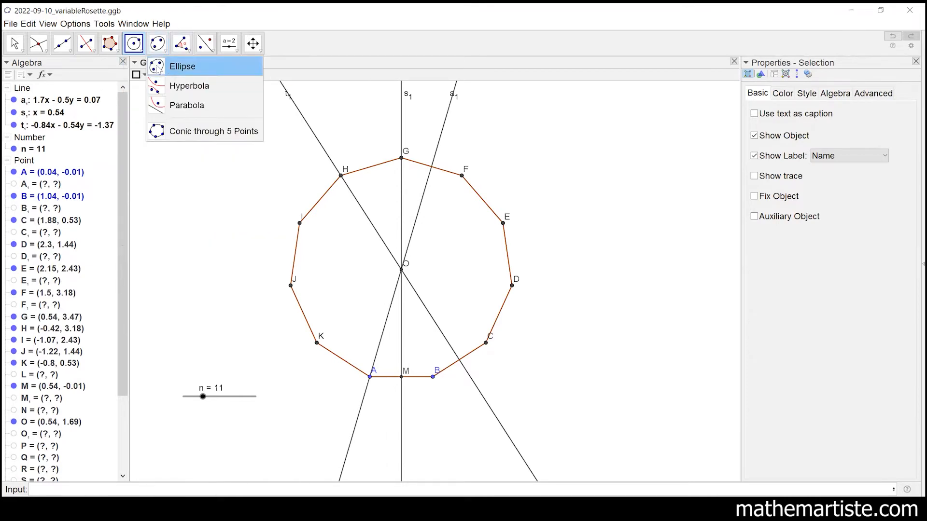
mouse_move(133, 44)
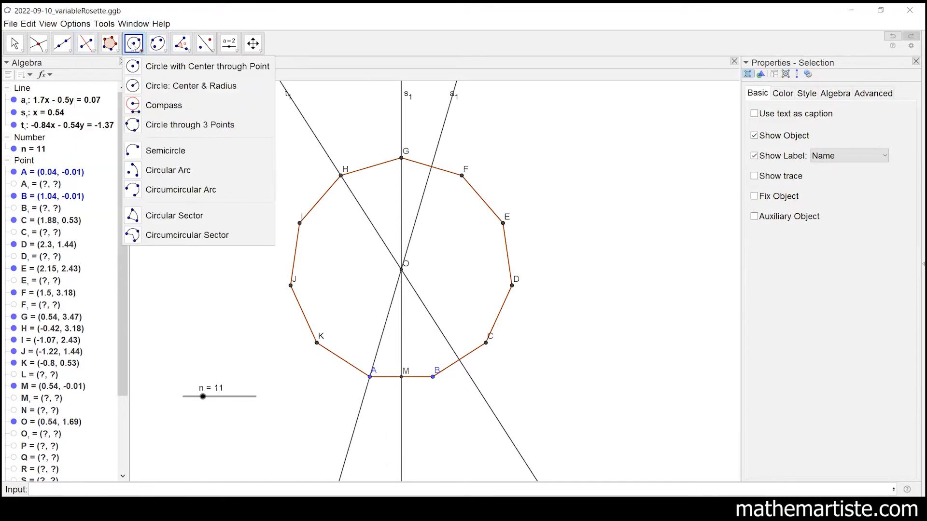
left_click(165, 68)
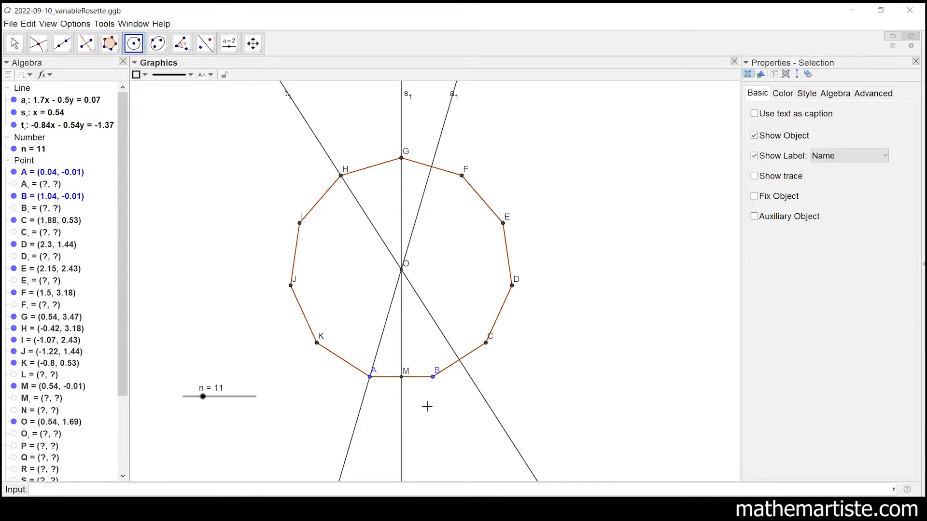
left_click(370, 378)
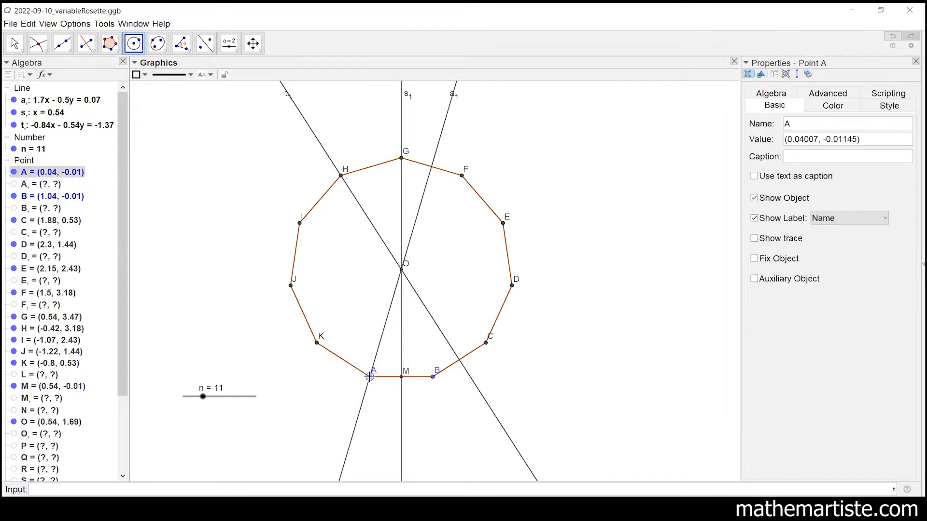
left_click(402, 380)
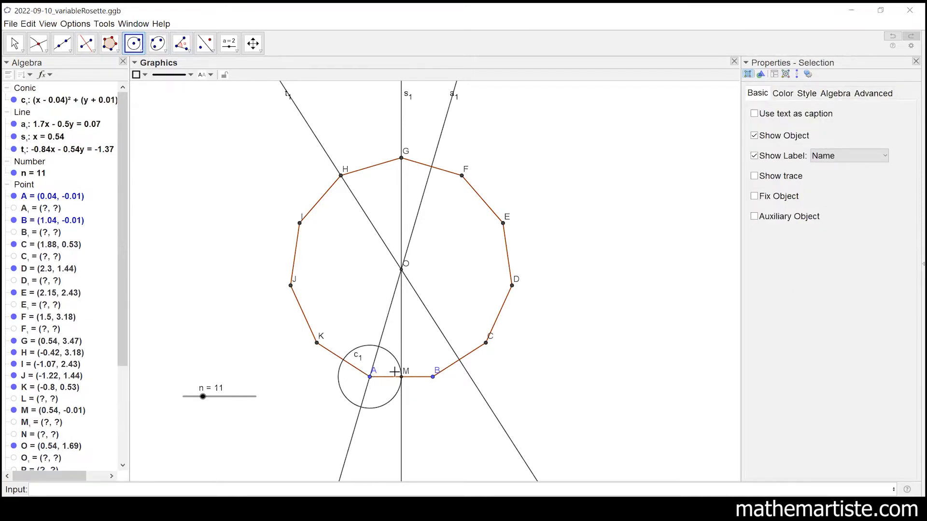
Step: Examine the definition of the circle around vertex A in its object properties, then deselect it
left_click(7, 44)
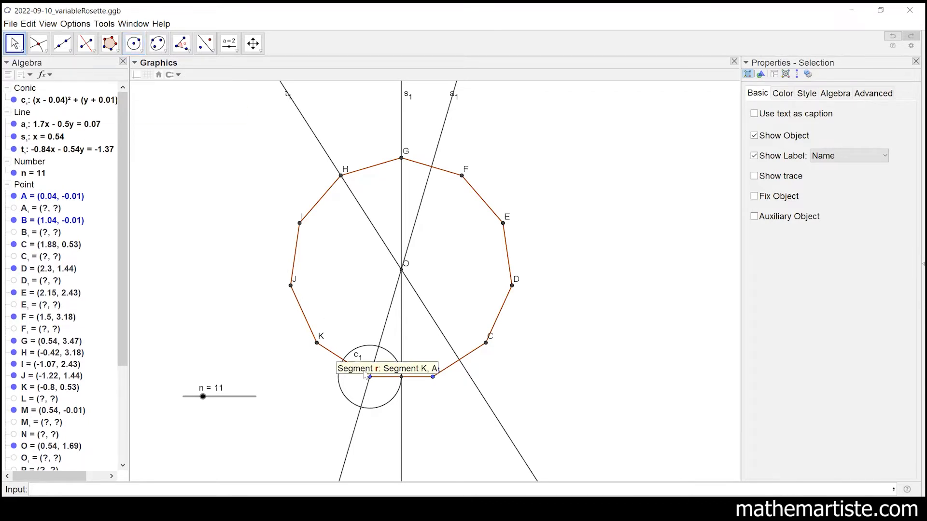
left_click(388, 352)
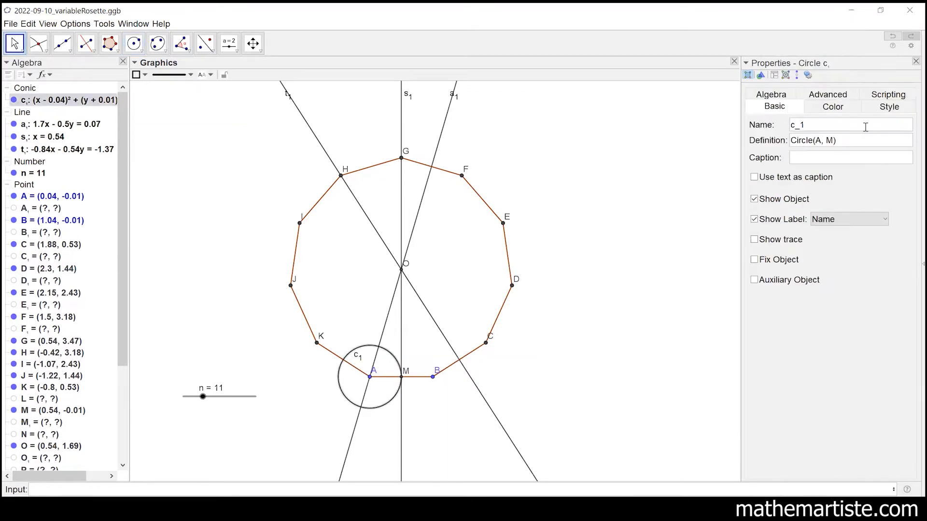
left_click(808, 144)
mouse_move(793, 142)
left_mouse_down()
mouse_move(818, 143)
mouse_move(809, 143)
left_mouse_up()
left_click(817, 144)
double_click(829, 142)
left_click(854, 139)
triple_click(789, 145)
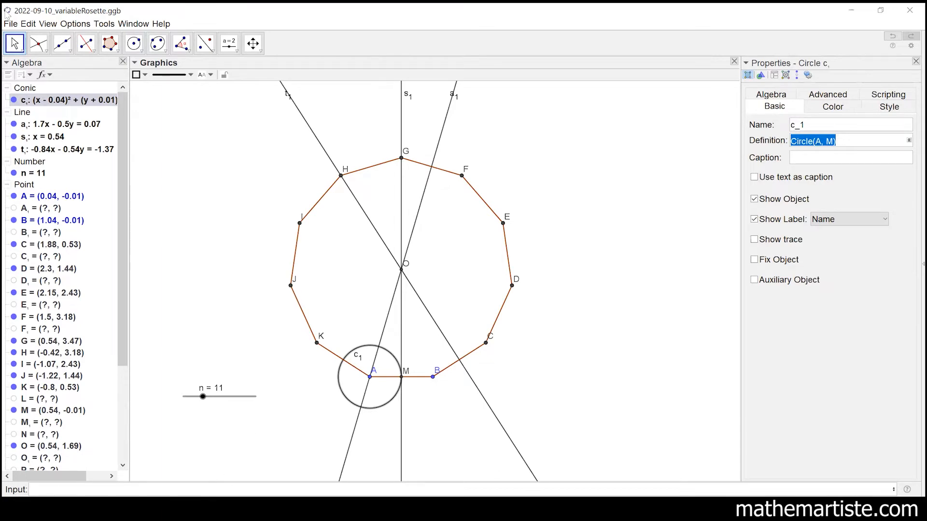
left_click(13, 43)
left_click(259, 337)
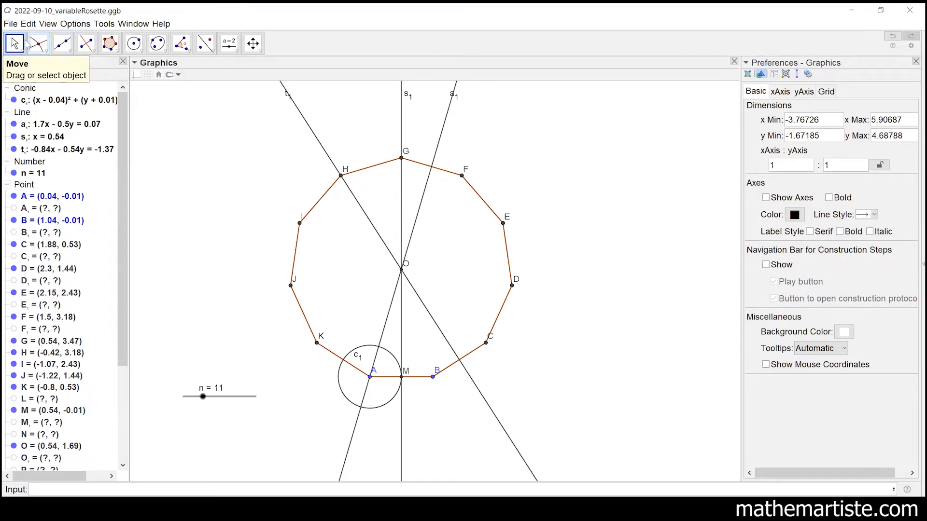
Step: Try to create the intersection points of circle c1 and line a1 by selecting both objects
left_click(40, 46)
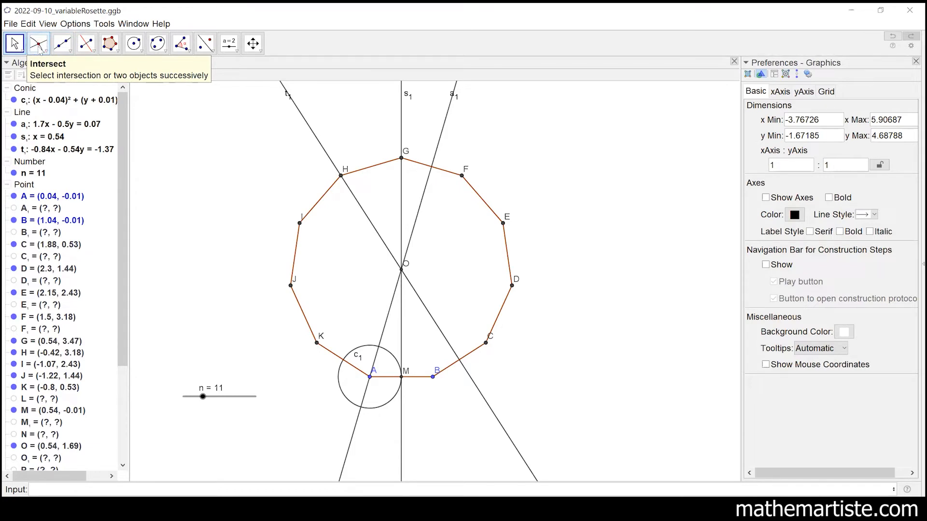
left_click(40, 46)
left_click(40, 46)
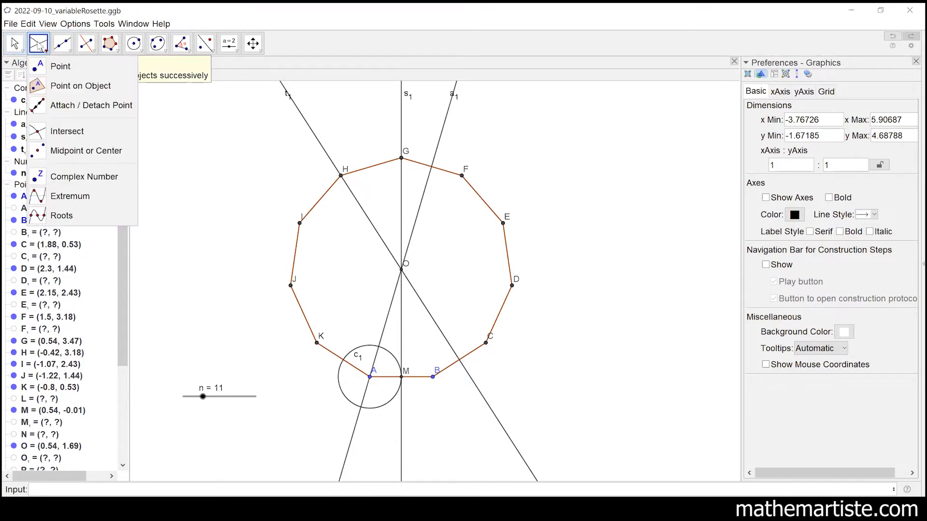
left_click(40, 46)
left_click(41, 47)
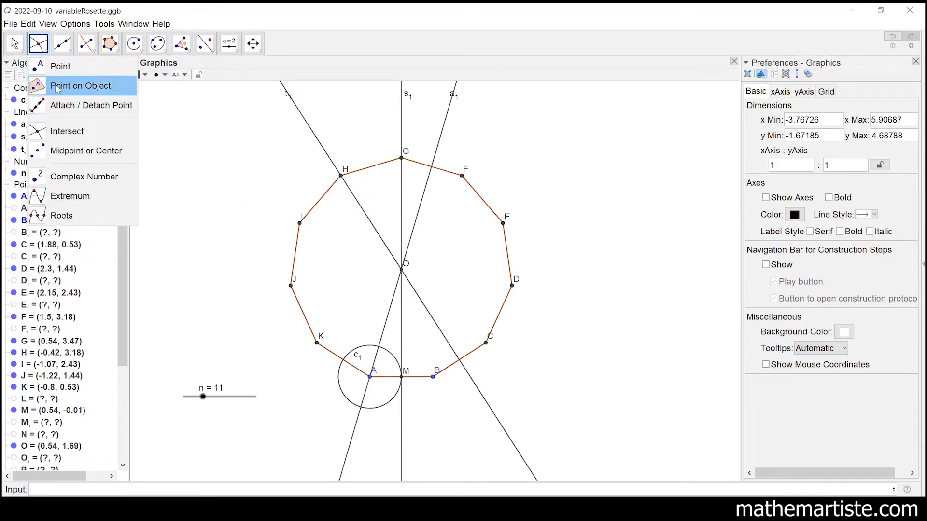
left_click(72, 128)
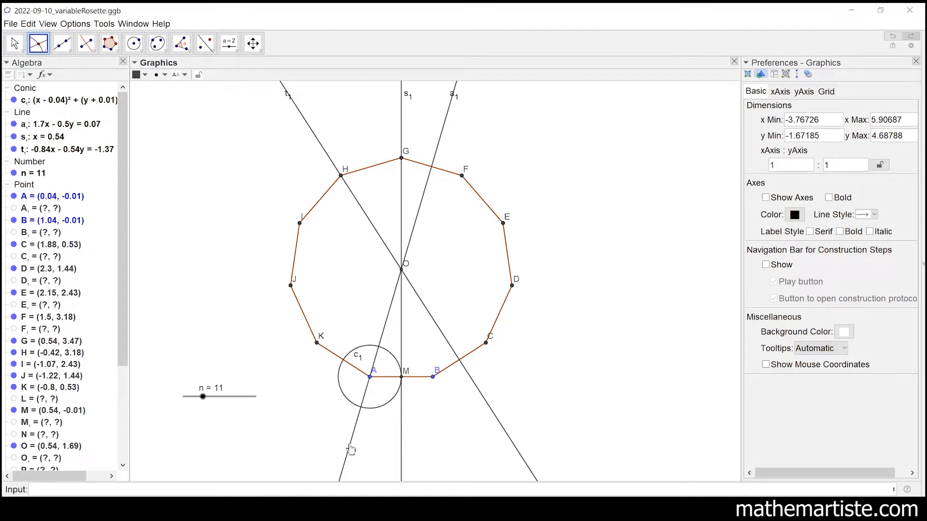
left_click(361, 346)
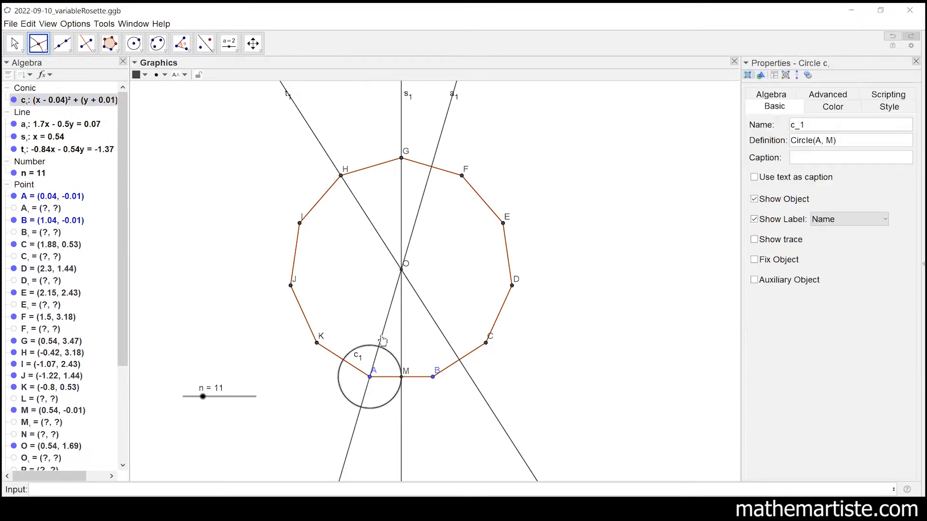
left_click(384, 340)
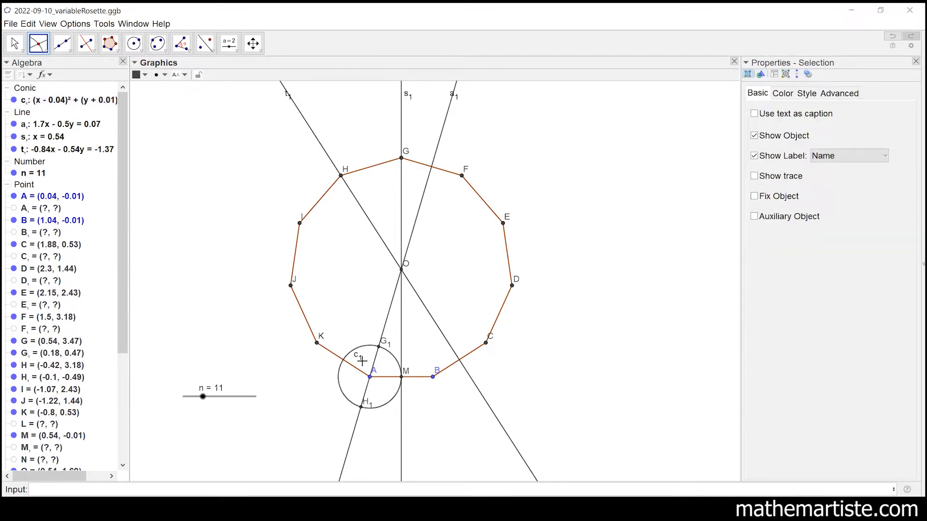
Step: Try to delete only the intersection point of circle c1 and line a1 that lies outside the polygon
left_click(13, 44)
left_click(365, 401)
key("Delete")
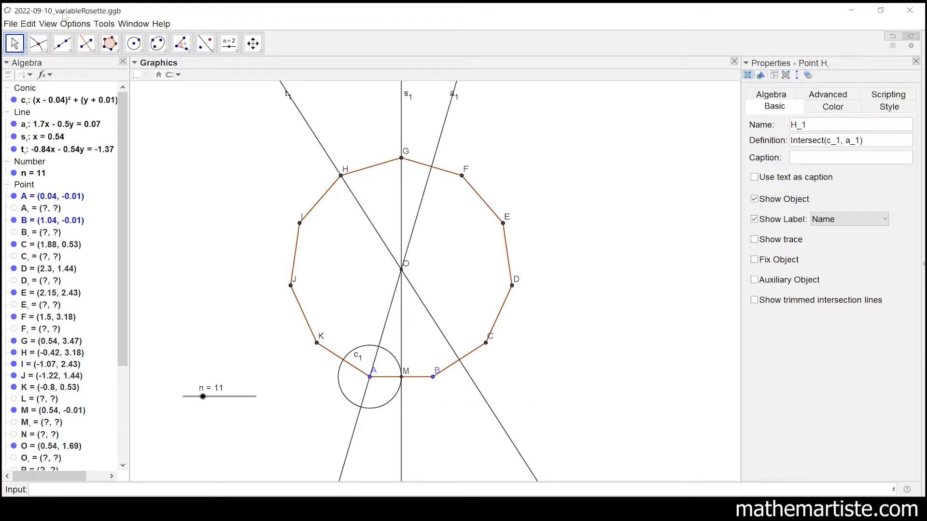
Step: Create only the intersection point of circle c1 and line a1 that lies inside the polygon
left_click(40, 46)
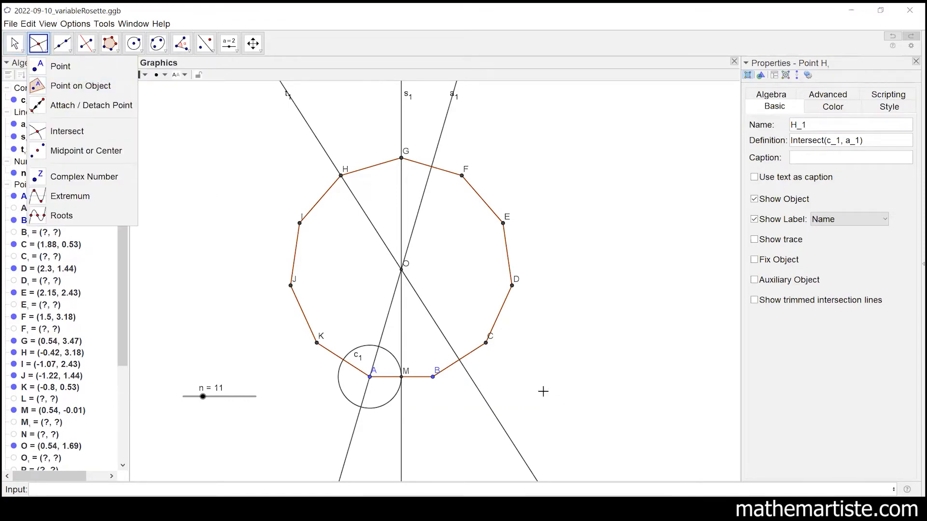
left_click(379, 347)
scroll(379, 347, "up", 3)
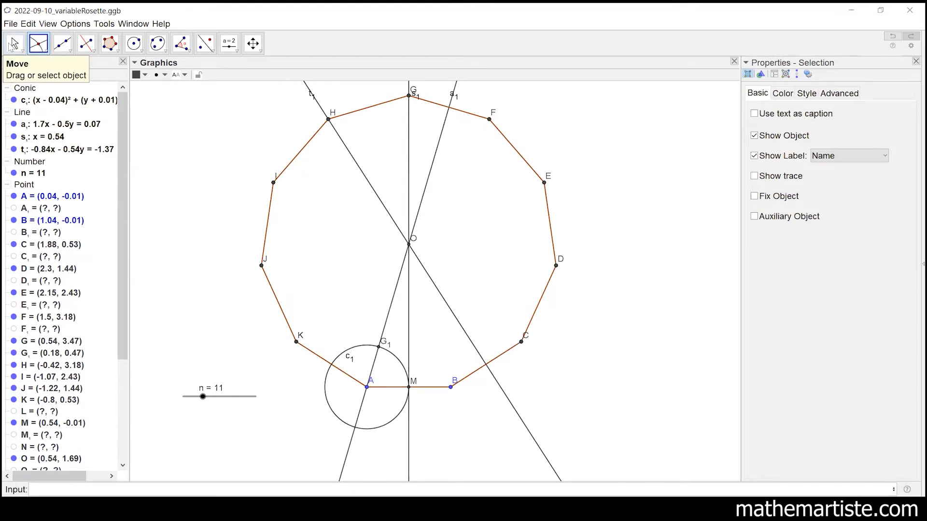
Step: Rename the intersection point inside the polygon as P and shift the label of O clear of the lines
left_click(14, 44)
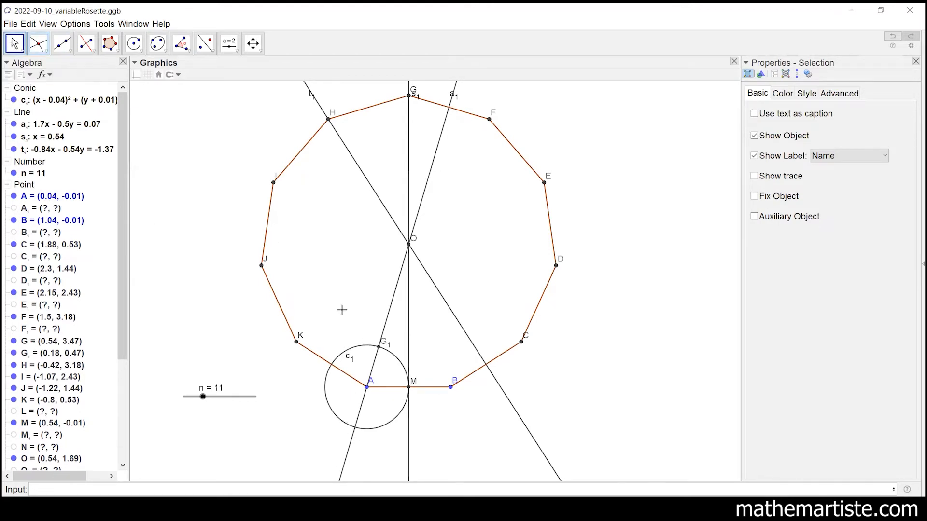
left_click(381, 347)
right_click(389, 349)
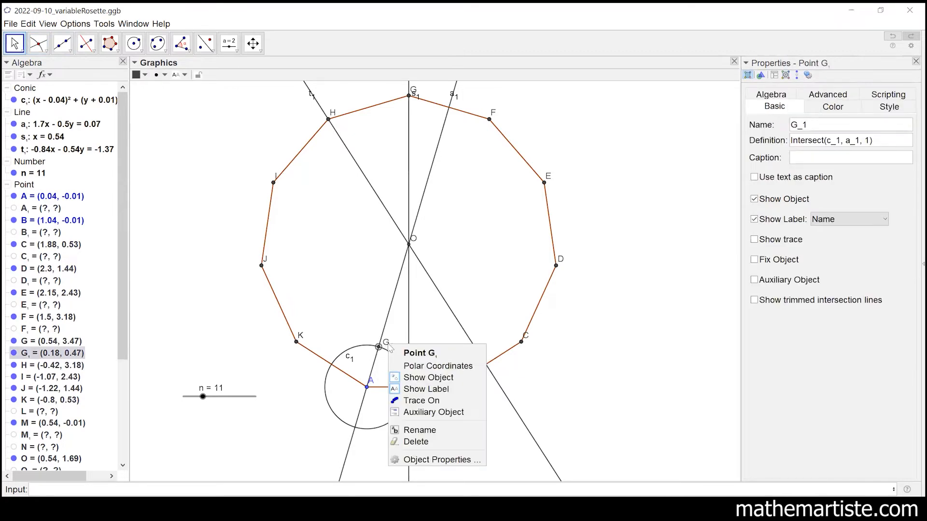
left_click(419, 431)
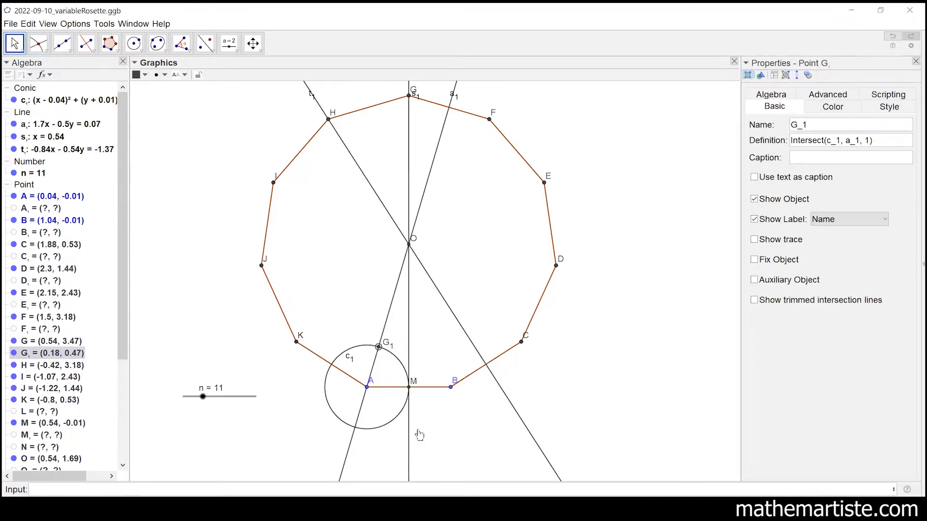
type("P")
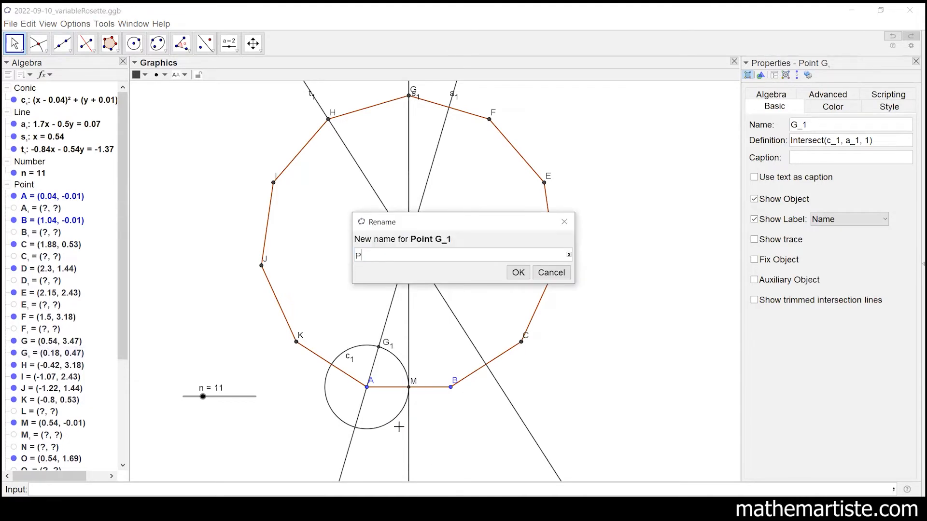
left_click(518, 272)
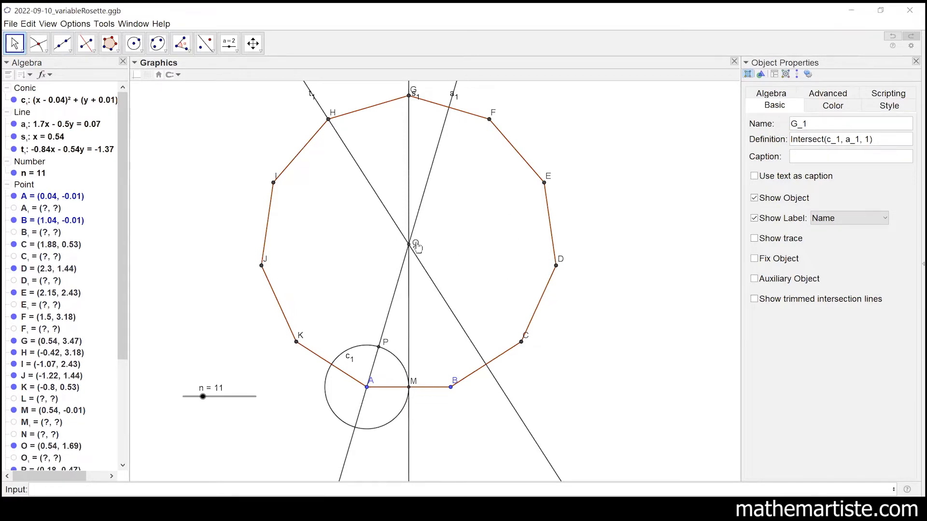
left_click(416, 242)
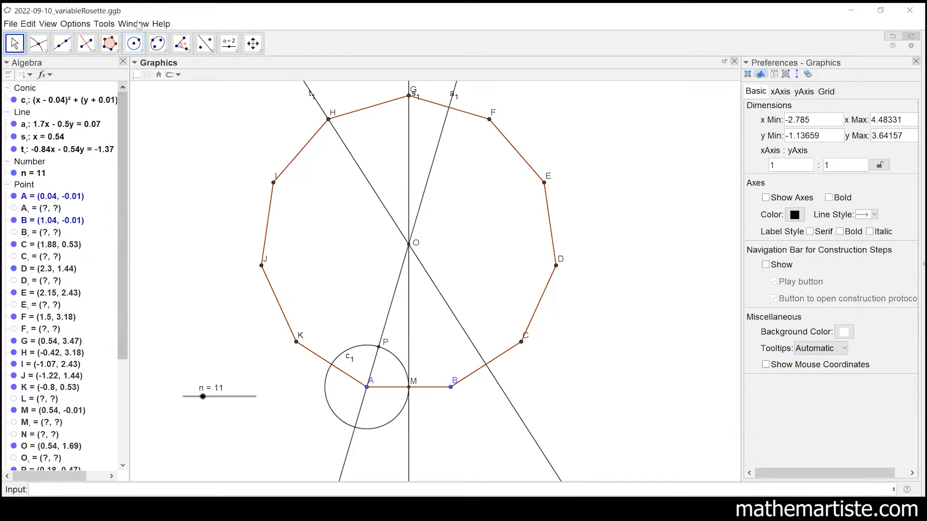
Step: Draw a circle centered at O passing through point P
left_click(134, 45)
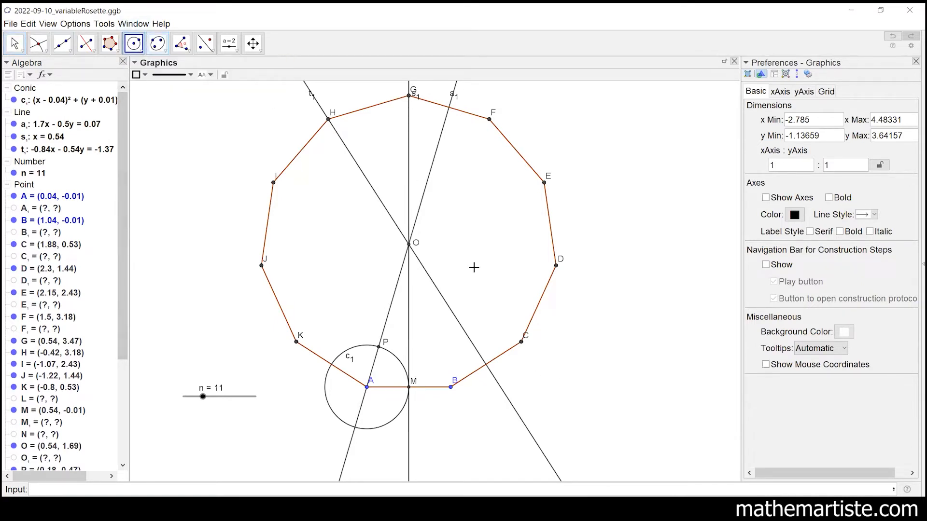
left_click(409, 247)
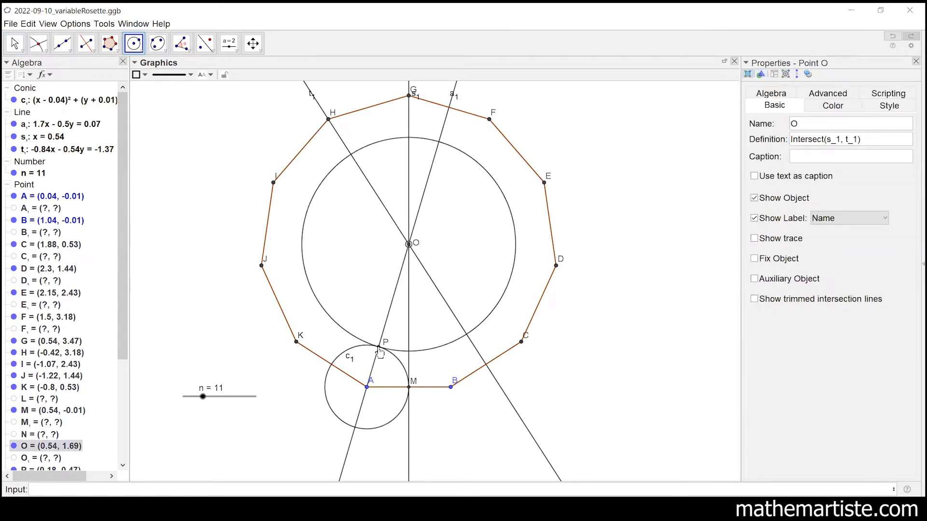
left_click(379, 347)
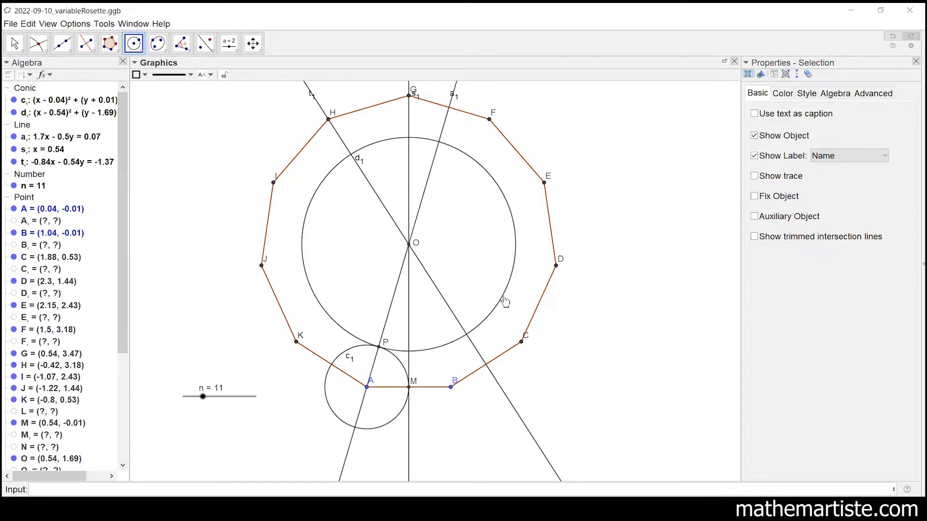
left_click(15, 42)
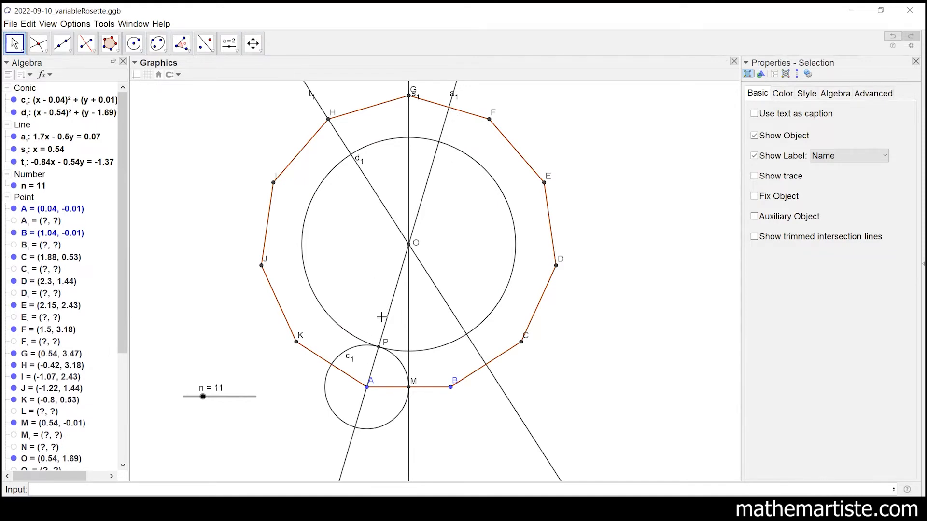
right_click(22, 198)
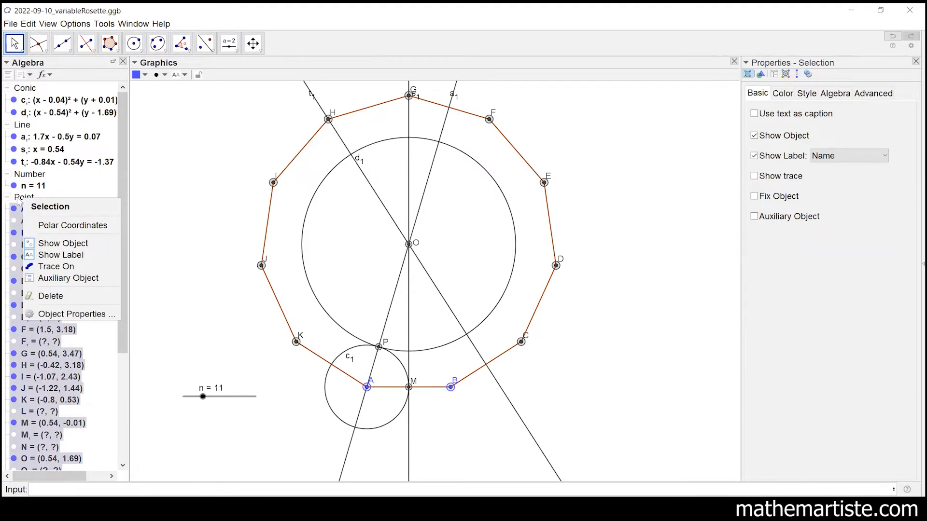
left_click(186, 226)
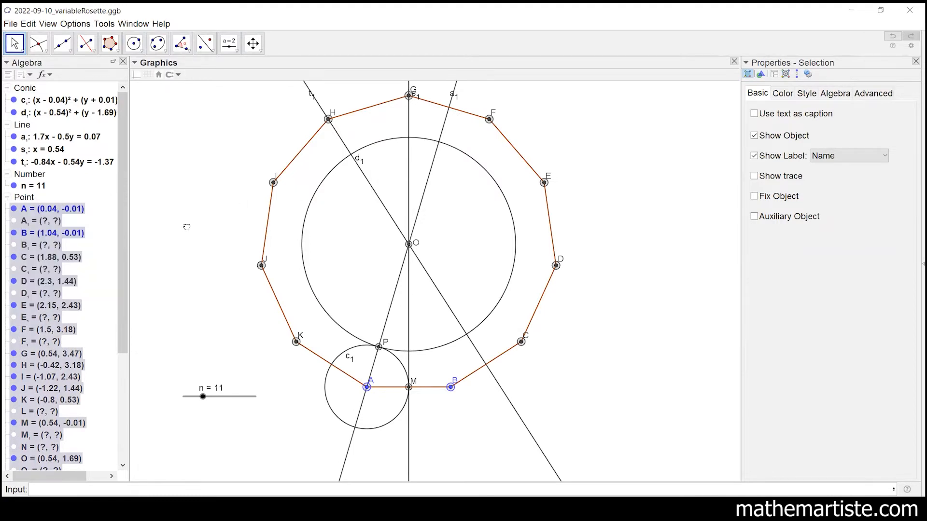
left_click(186, 225)
Step: Raise slider n to its maximum value of 30
left_click_drag(203, 396, 271, 402)
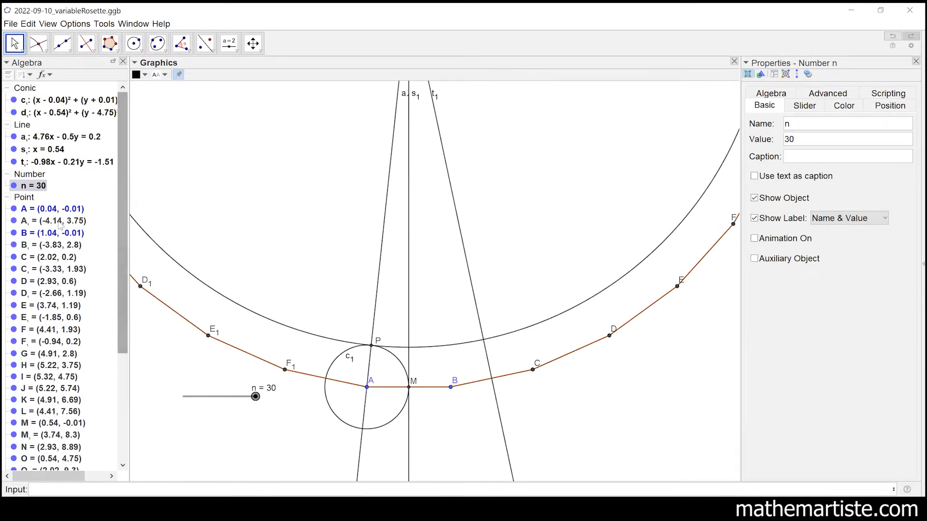
Step: Turn off the labels of all points at once
right_click(24, 201)
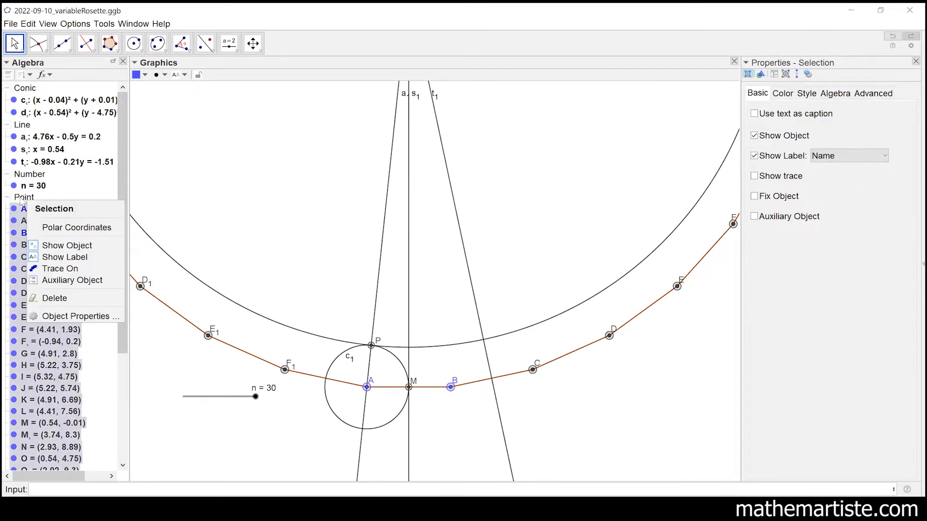
left_click(54, 260)
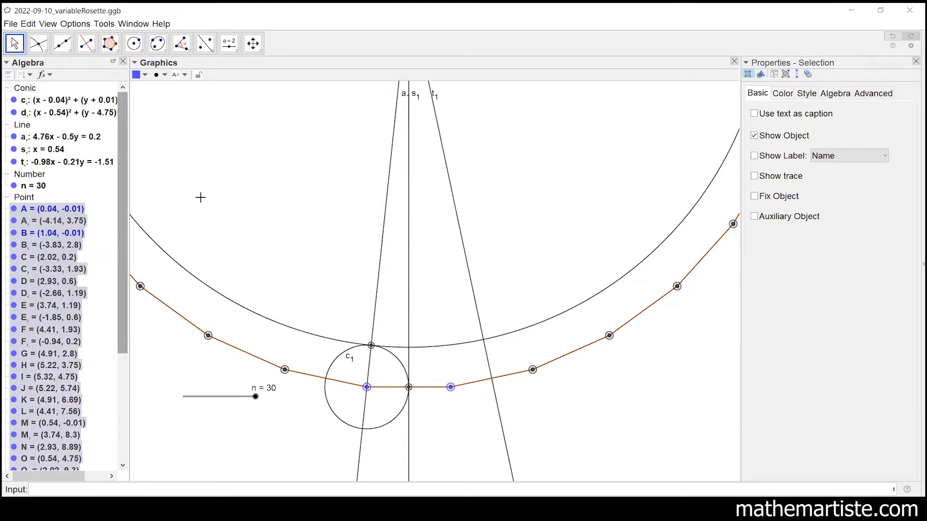
left_click(199, 198)
Step: Turn the labels of points A and B back on
right_click(32, 211)
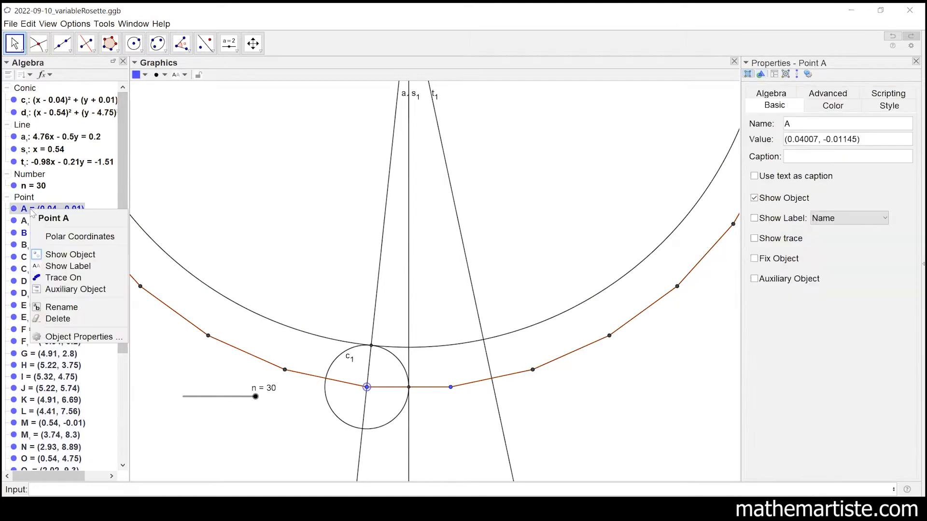
left_click(66, 268)
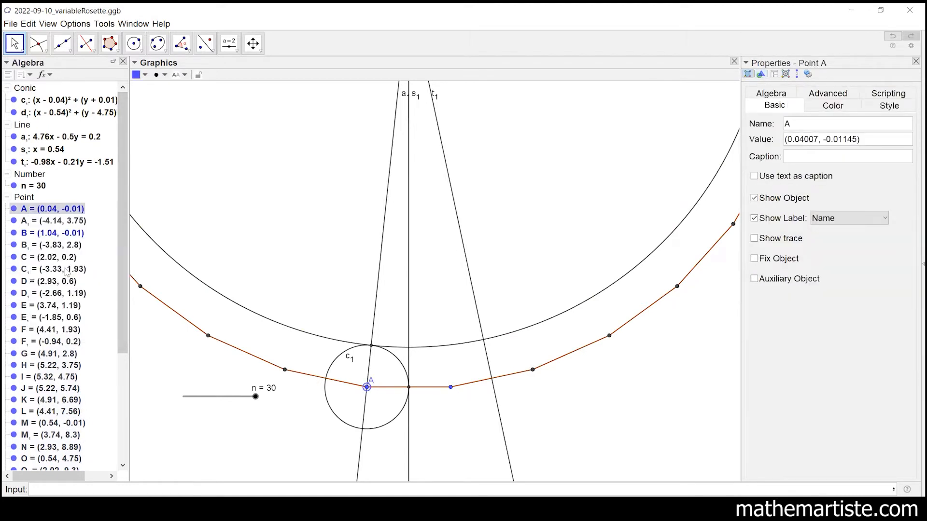
right_click(33, 237)
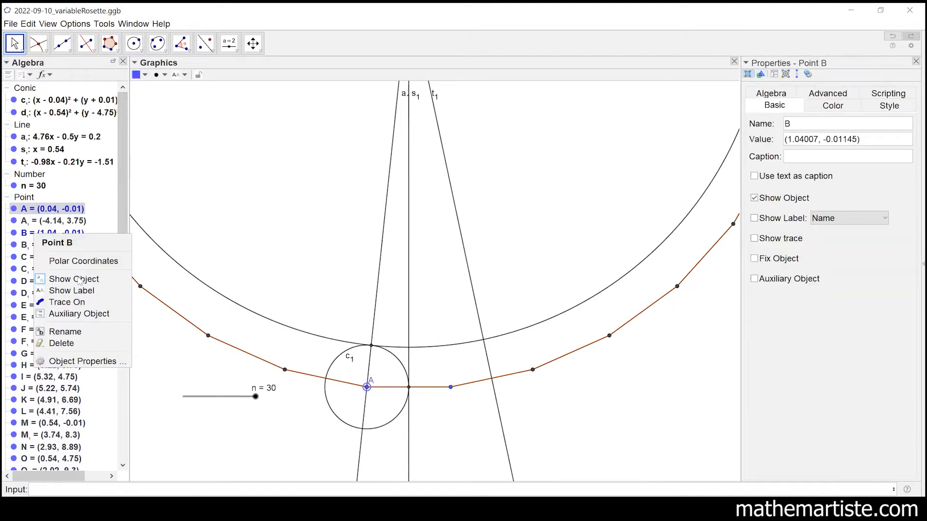
left_click(76, 294)
Step: Turn the labels of points O, P and M back on
scroll(53, 360, "down", 3)
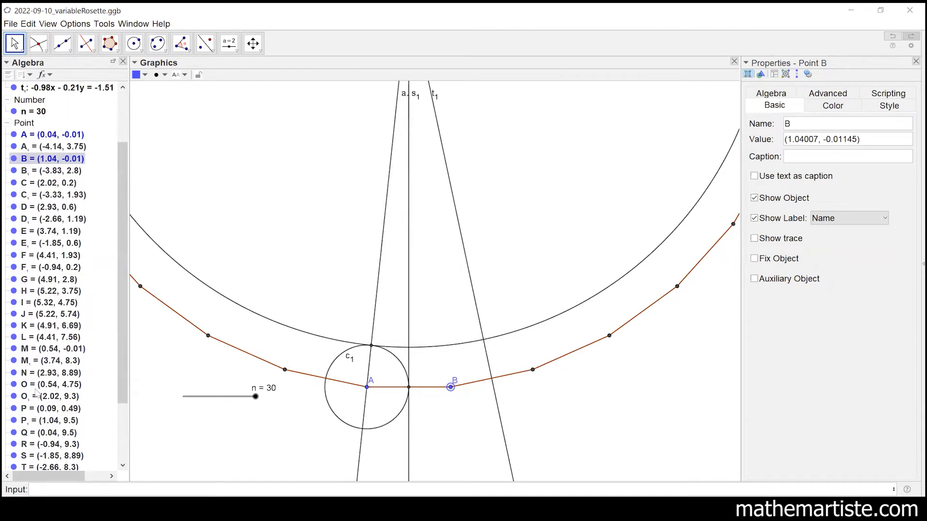
right_click(34, 390)
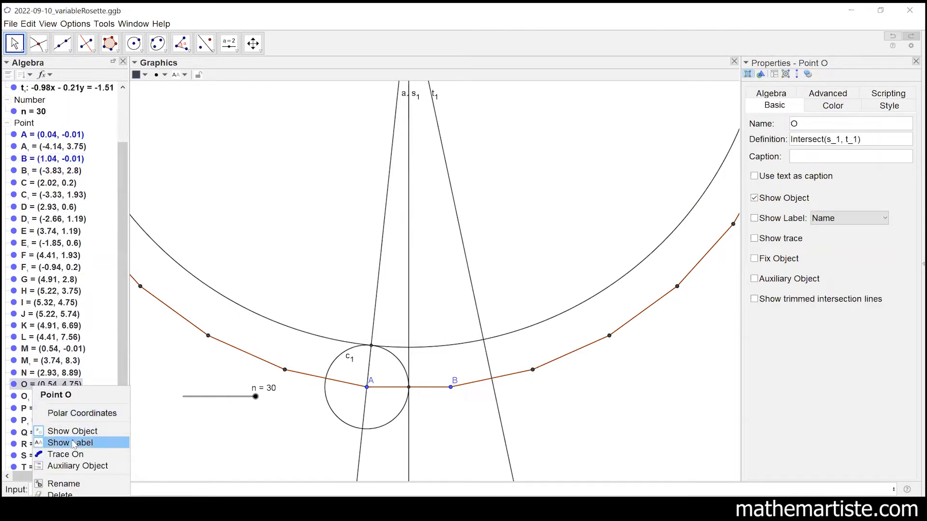
left_click(37, 403)
right_click(32, 408)
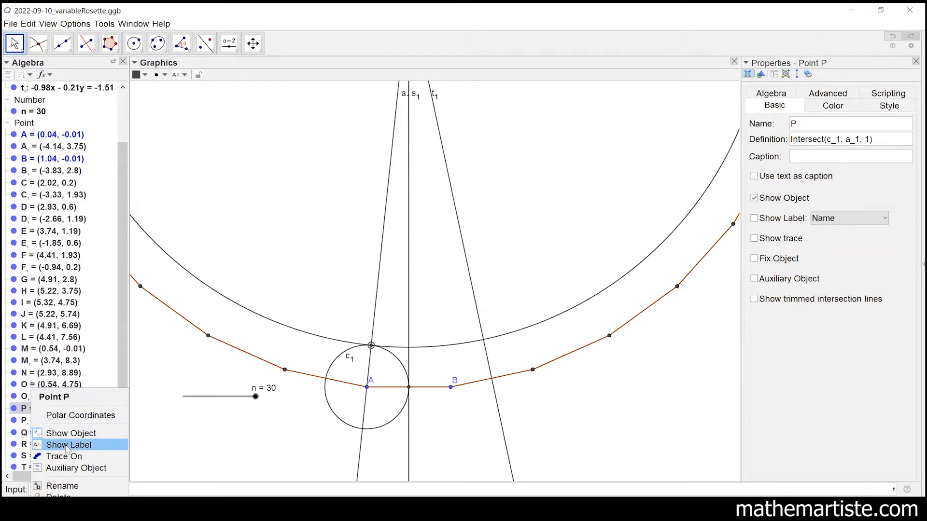
left_click(342, 220)
left_click(309, 224)
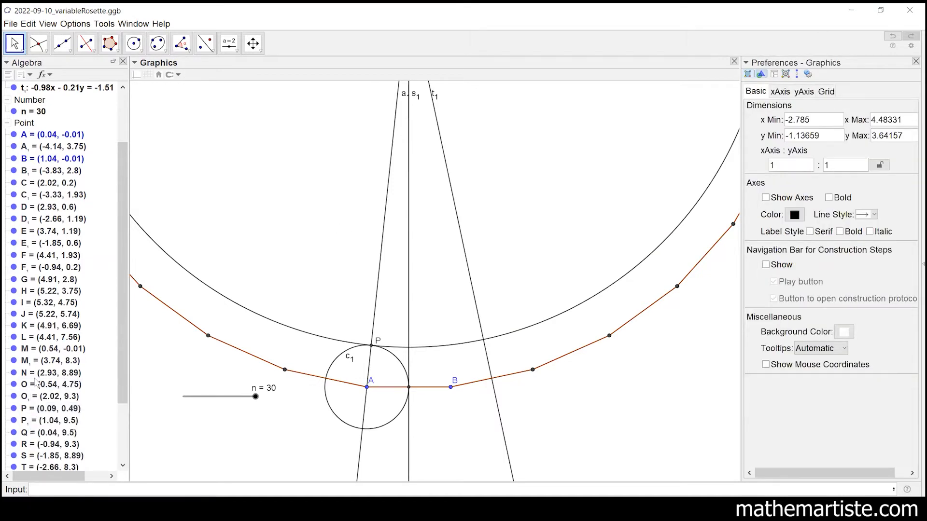
right_click(36, 350)
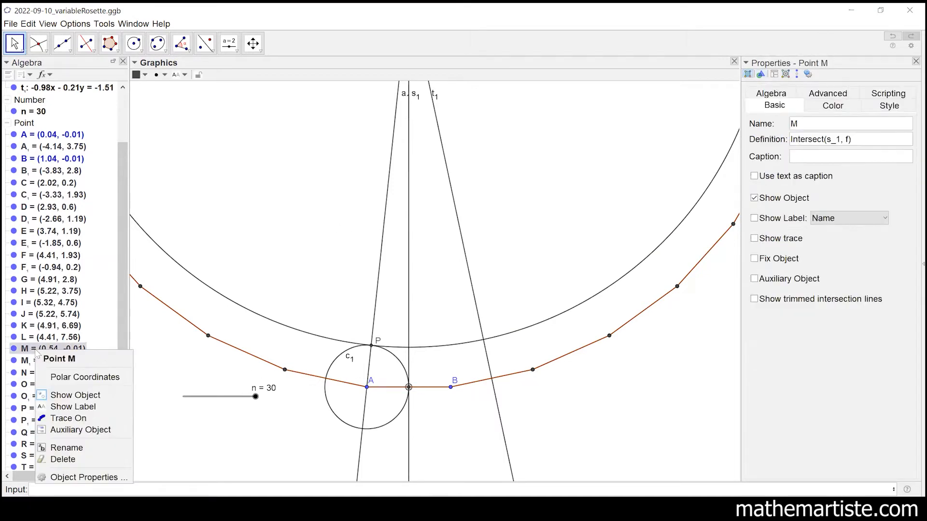
left_click(71, 408)
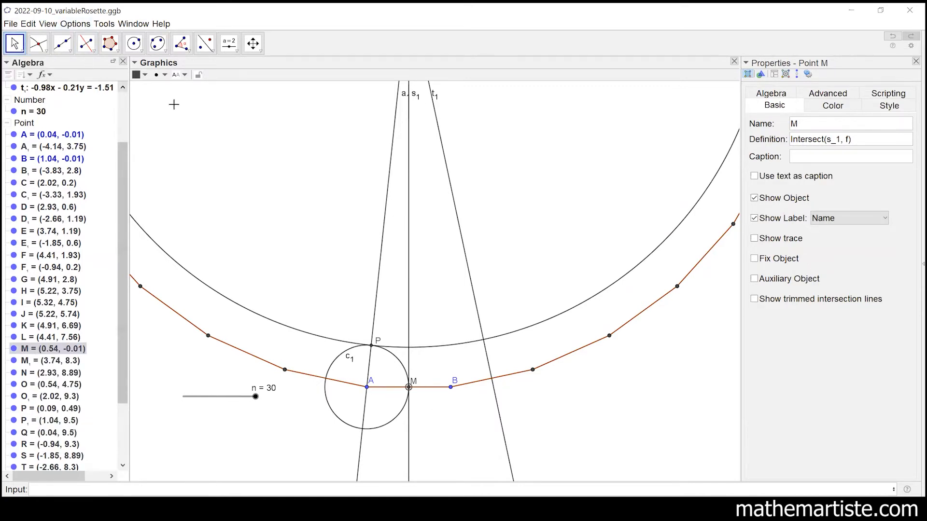
Step: Lower slider n to 15
scroll(270, 177, "down", 2)
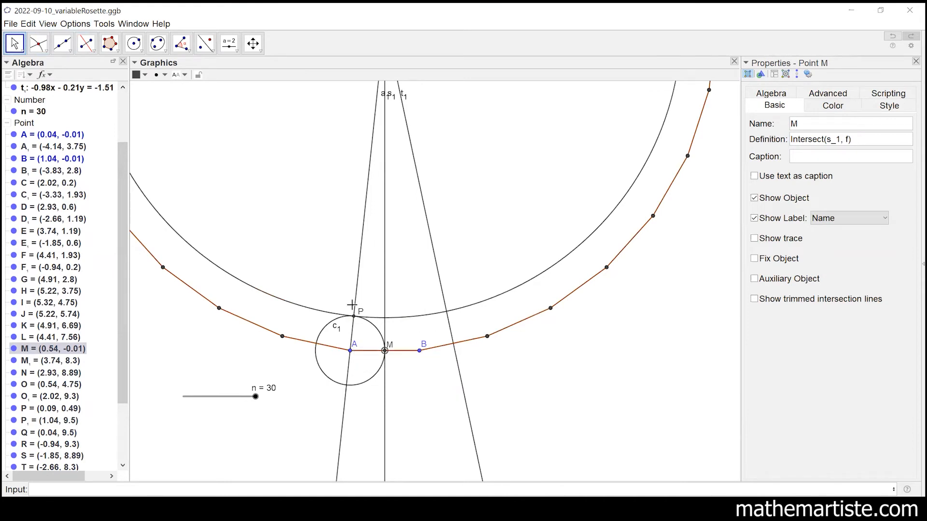
left_click_drag(339, 145, 346, 242)
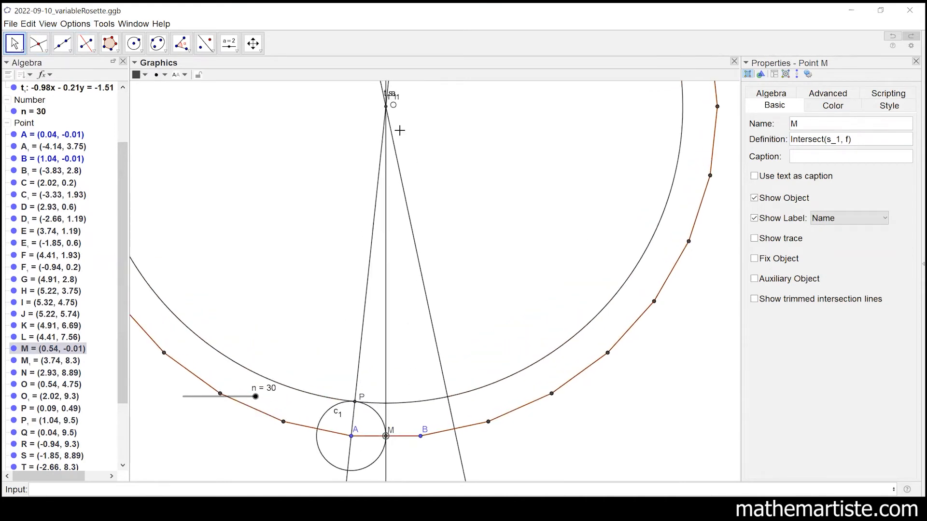
left_click_drag(255, 397, 214, 397)
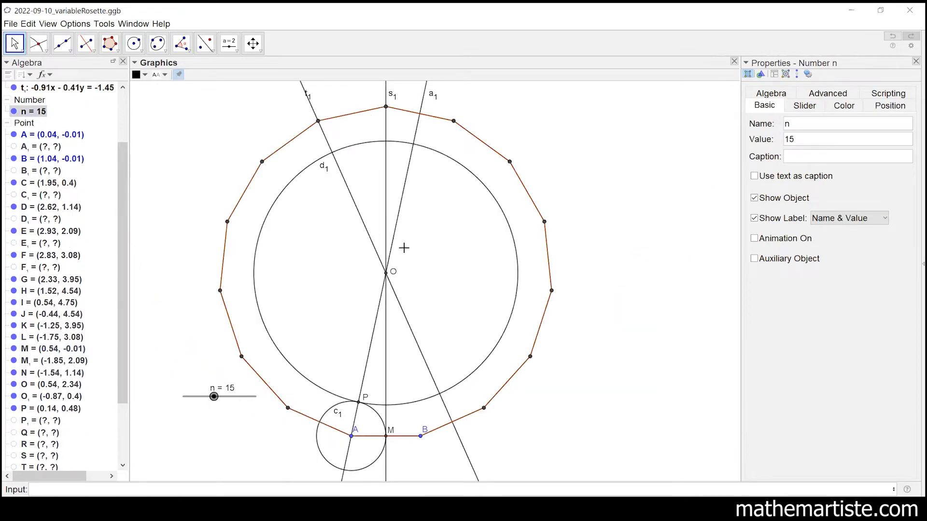
right_click(386, 273)
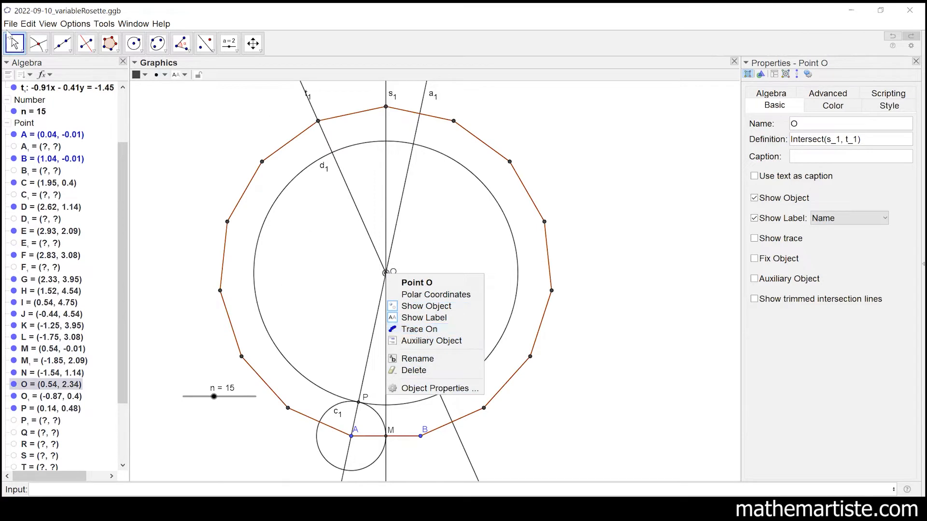
left_click(13, 45)
left_click(284, 233)
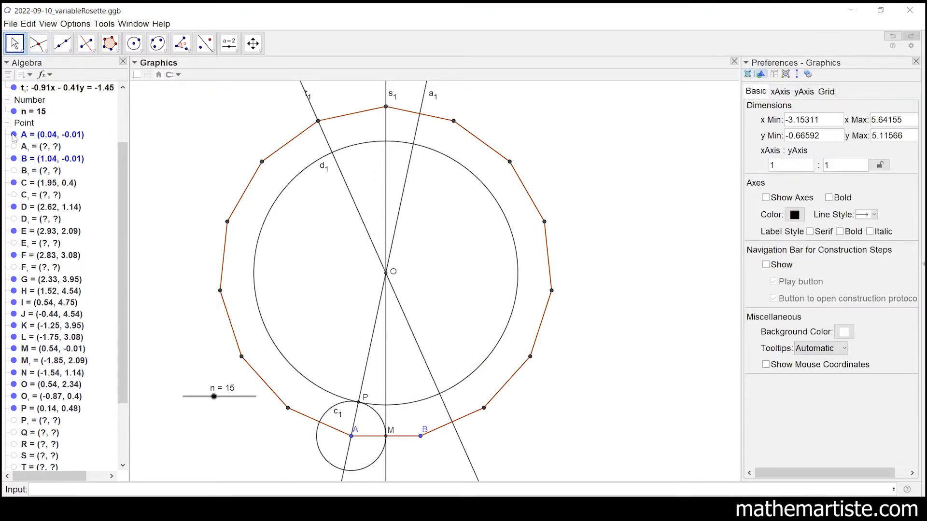
Step: Collapse the list of points and turn off the labels of all three lines
left_click(8, 124)
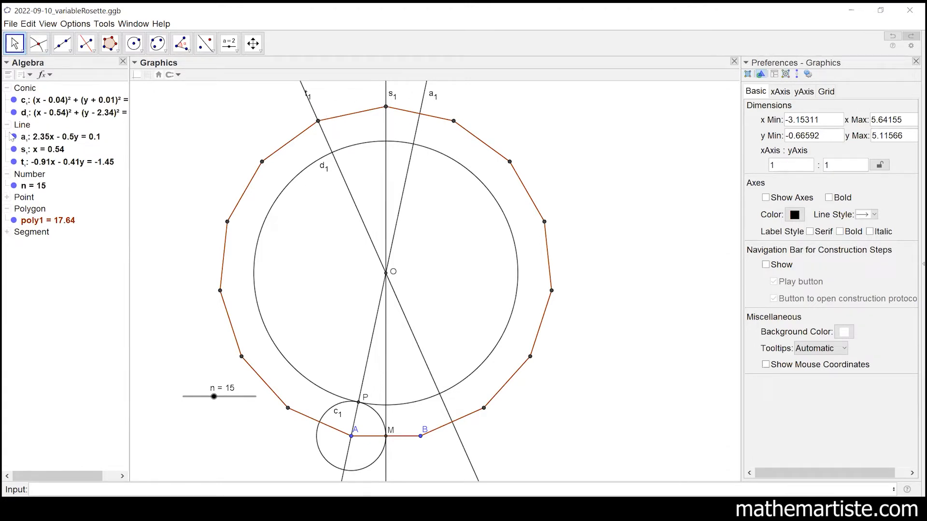
right_click(22, 126)
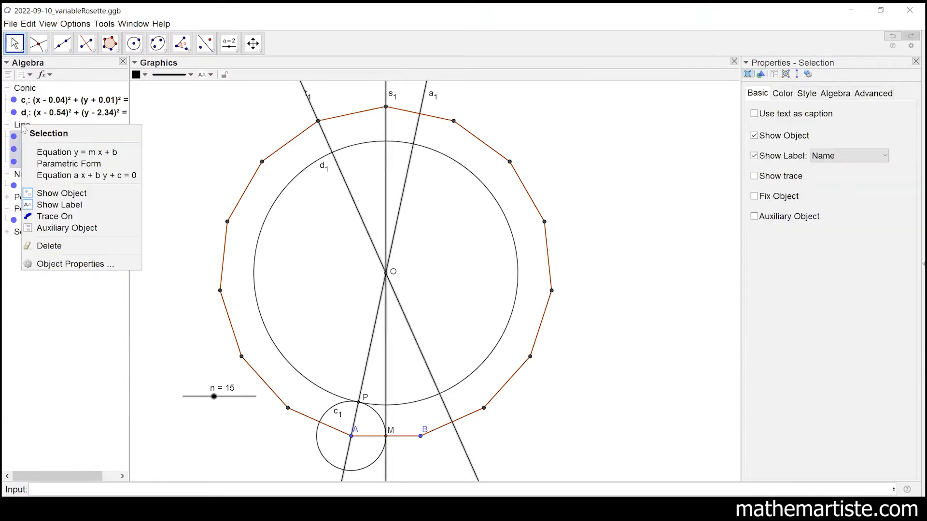
left_click(71, 207)
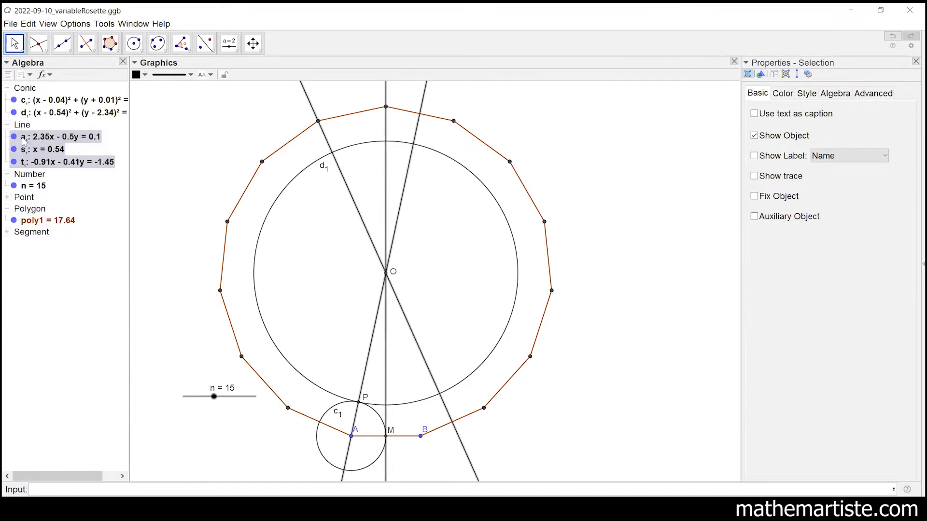
Step: Turn off the labels of both circles and clear the selection
left_click(29, 140)
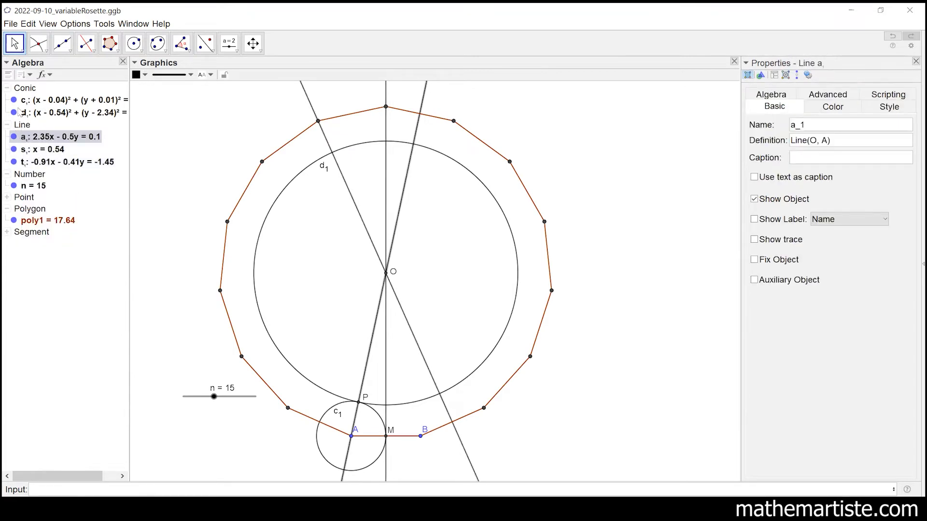
left_click(31, 90, "shift")
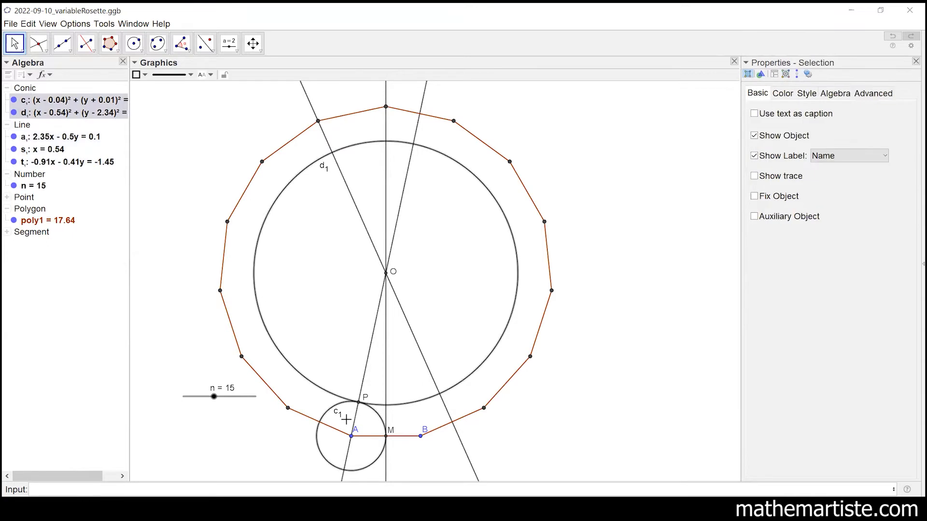
right_click(26, 88)
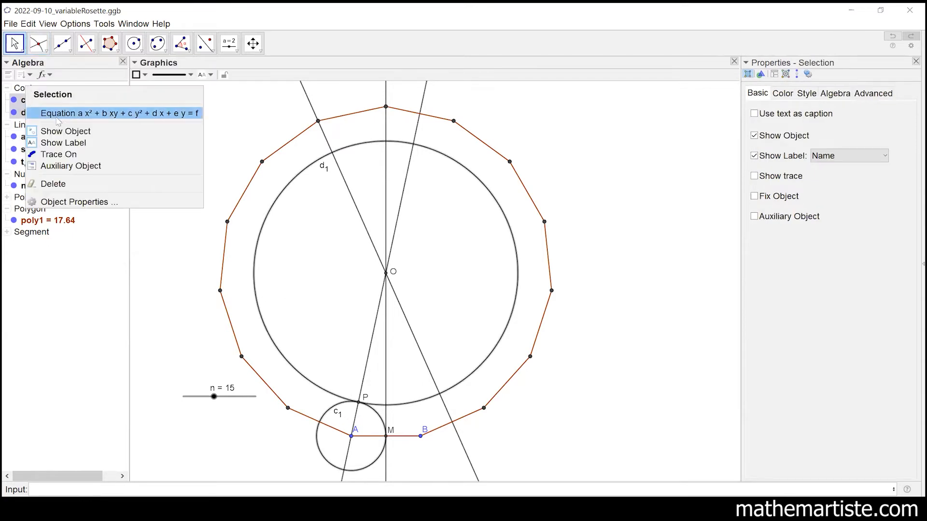
left_click(64, 143)
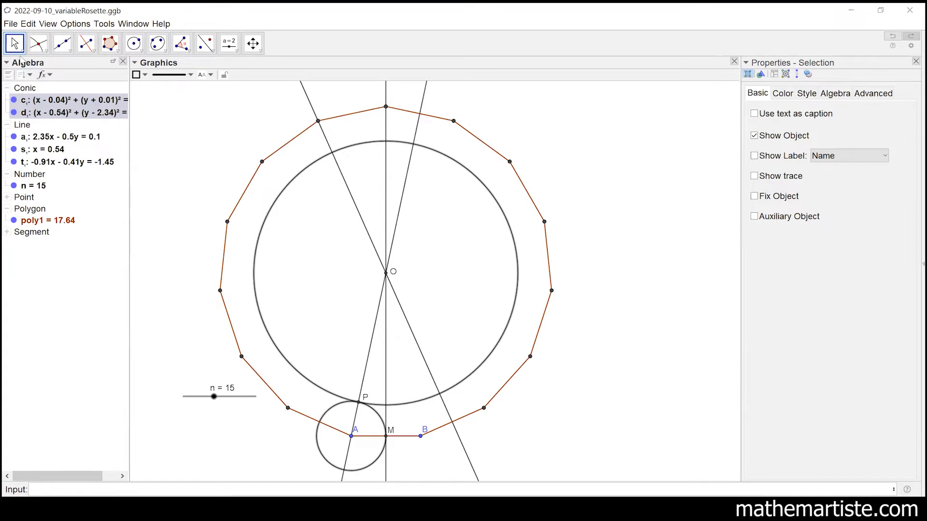
left_click(221, 145)
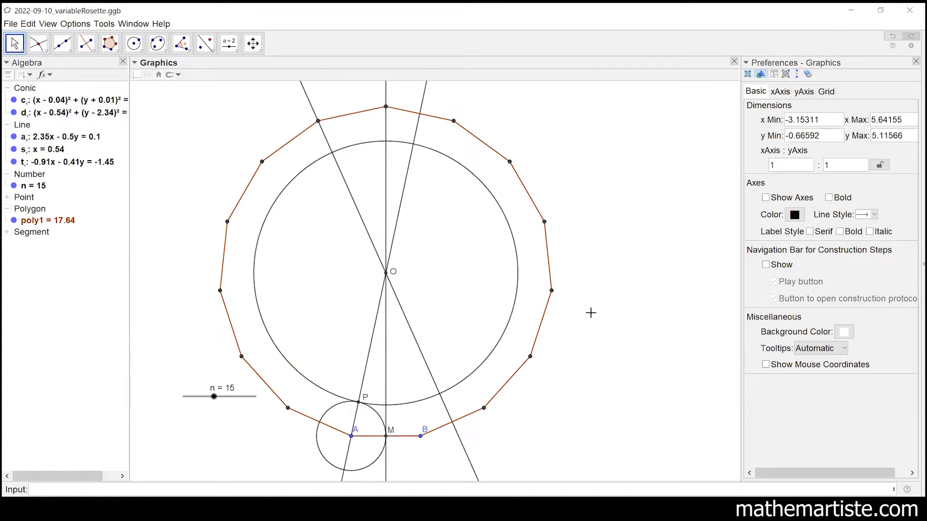
Step: Move the n slider down, clear of the polygon, and set n to 14
left_click(14, 44)
left_click_drag(193, 396, 186, 446)
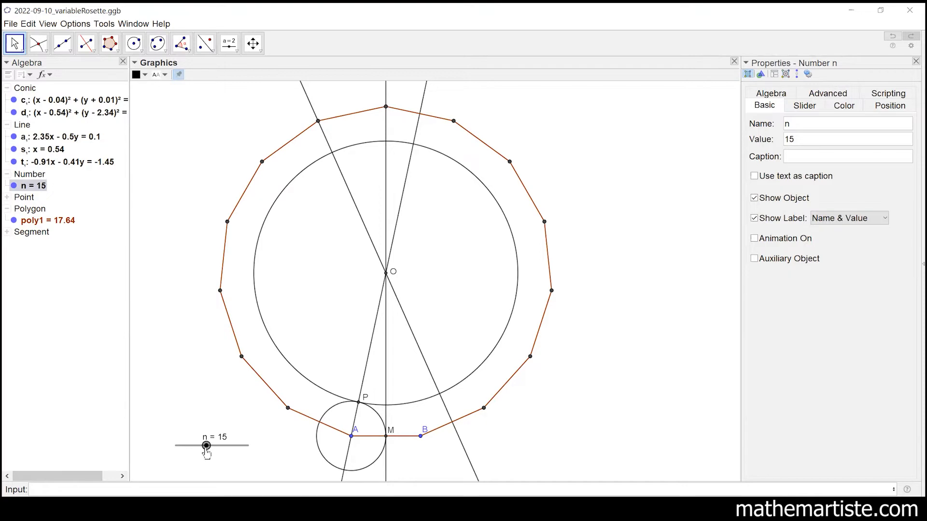
mouse_move(207, 446)
left_mouse_down()
mouse_move(235, 451)
mouse_move(177, 446)
mouse_move(205, 448)
left_mouse_up()
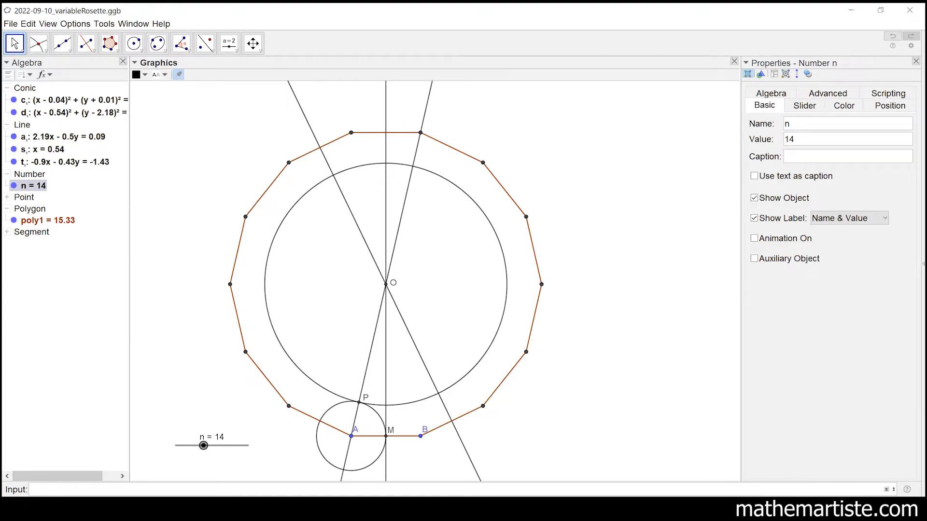
left_click(886, 489)
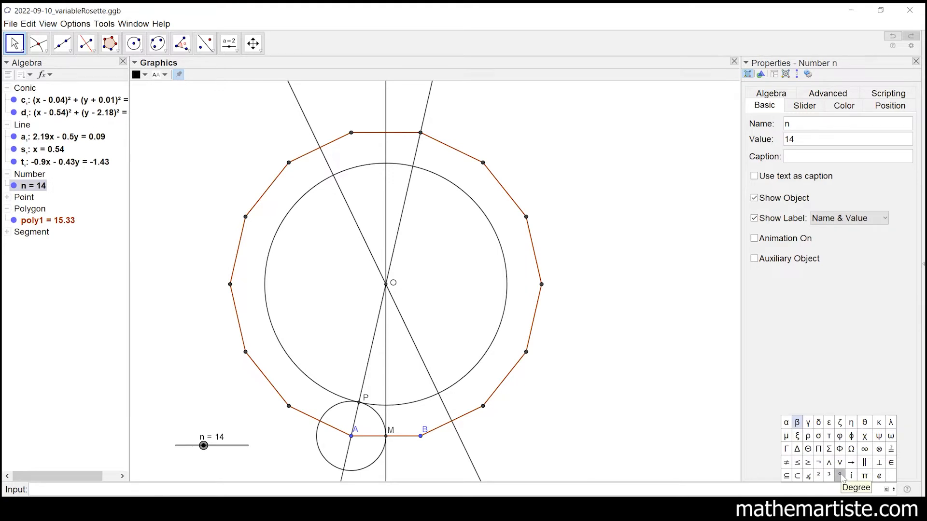
key("Escape")
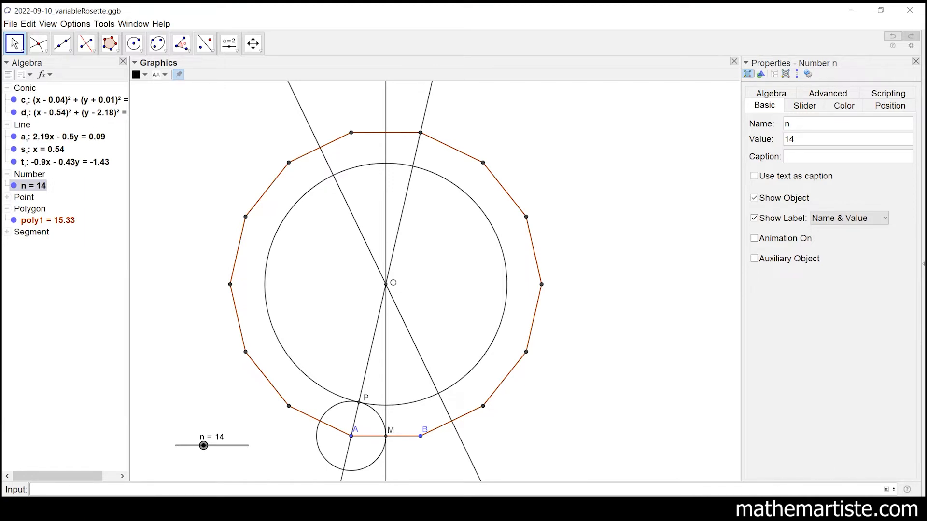
left_click(886, 490)
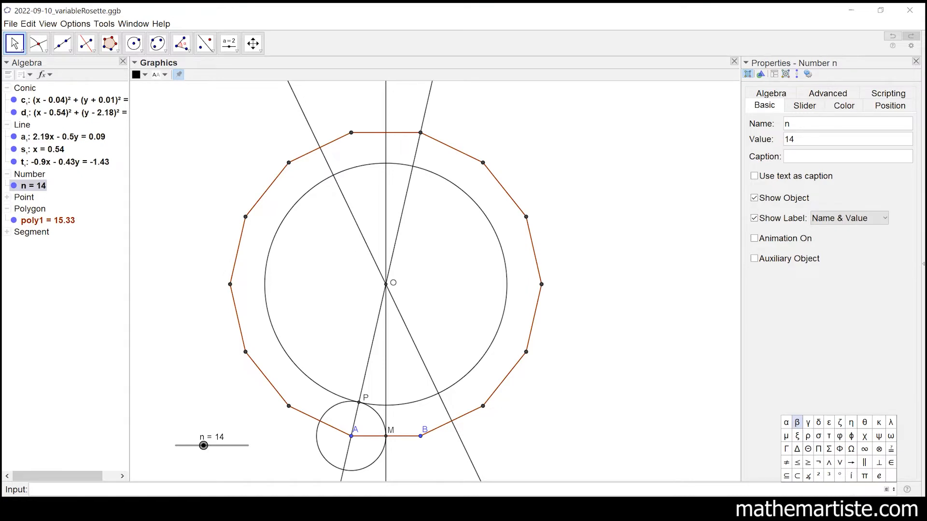
key("Escape")
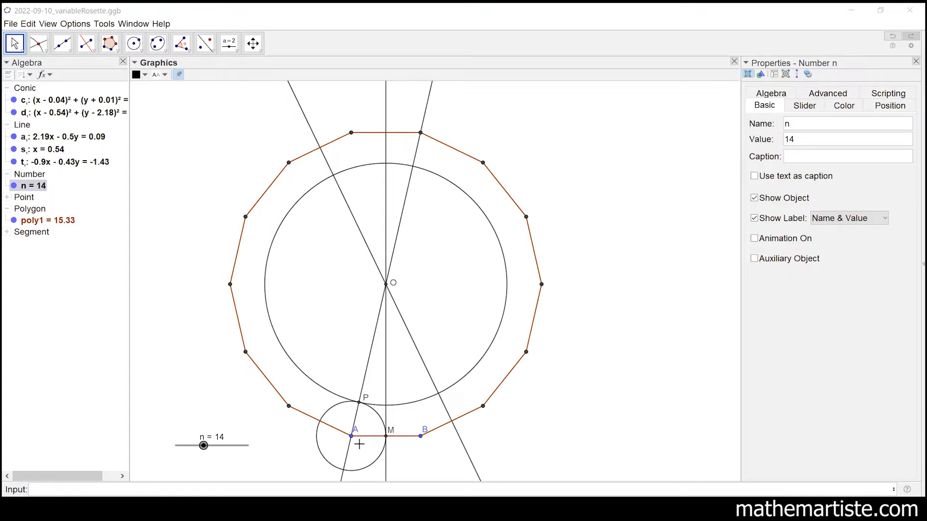
Step: Start a Sequence command with a nested Rotate command as its expression
type("sequence")
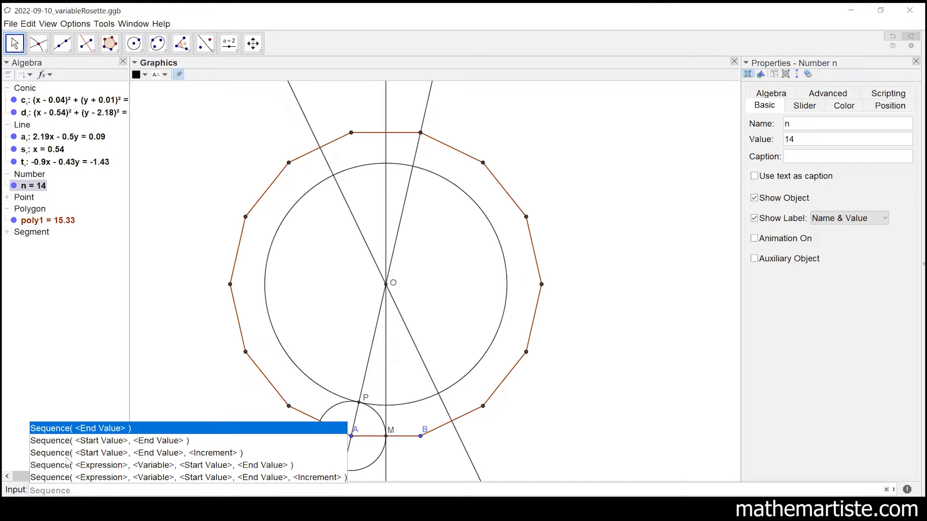
key("Escape")
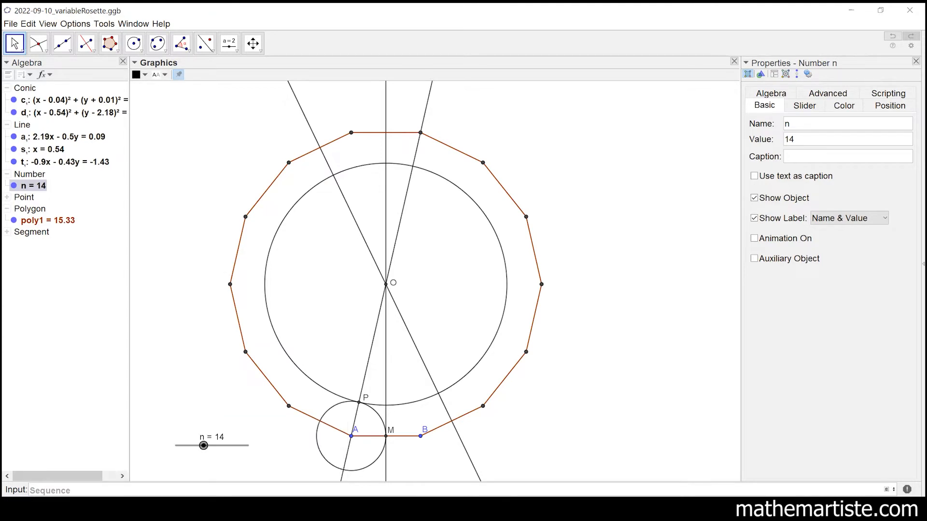
type("(")
type("Rotate")
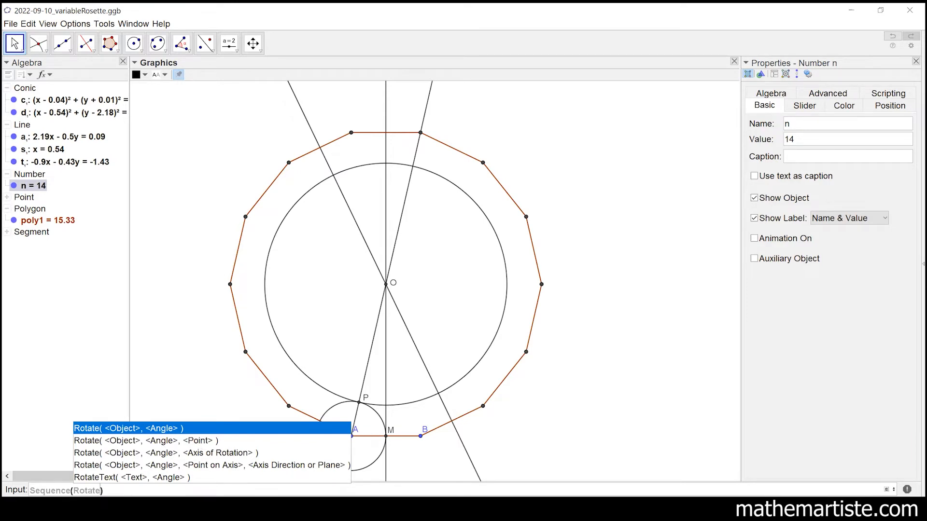
key("Escape")
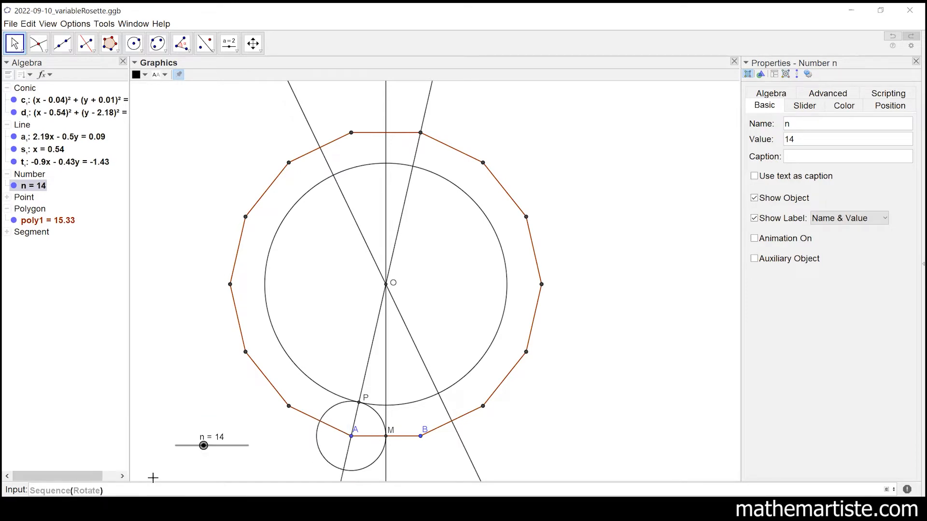
Step: Enter P as the object to rotate and 2*pi*i/(2n) as the rotation angle
type("(")
type("P")
type(",")
type("2")
type("*")
type("pi")
type("*i")
type("/")
type("(")
type("2n")
Step: Simplify the rotation angle to pi*i/n and add O as the center of rotation
left_click(151, 490)
key("BackSpace")
key("BackSpace")
key("BackSpace")
key("Delete")
type(",O")
Step: Complete the Sequence command with variable i running from 1 to 2n and create the list of rotated points
left_click(145, 490)
type(",")
type("i")
type(",")
type("1")
type(",2n")
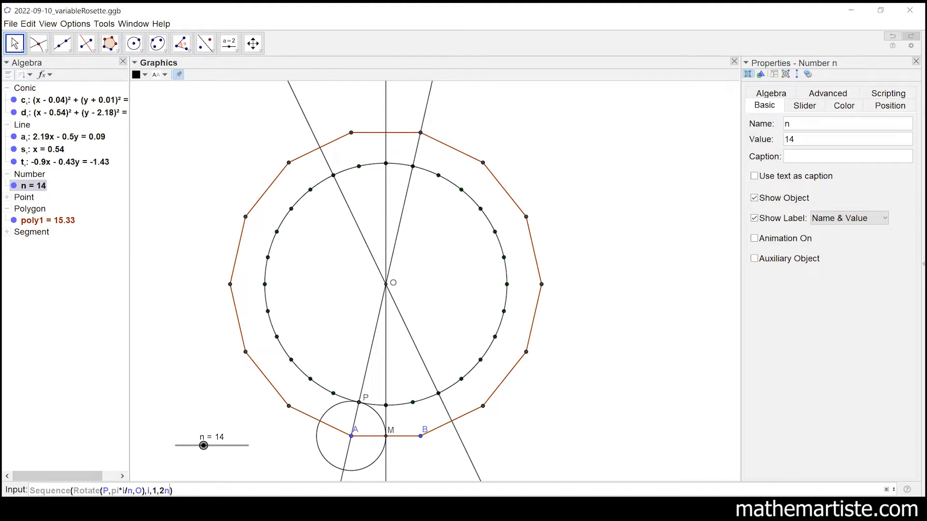
key("ctrl+a")
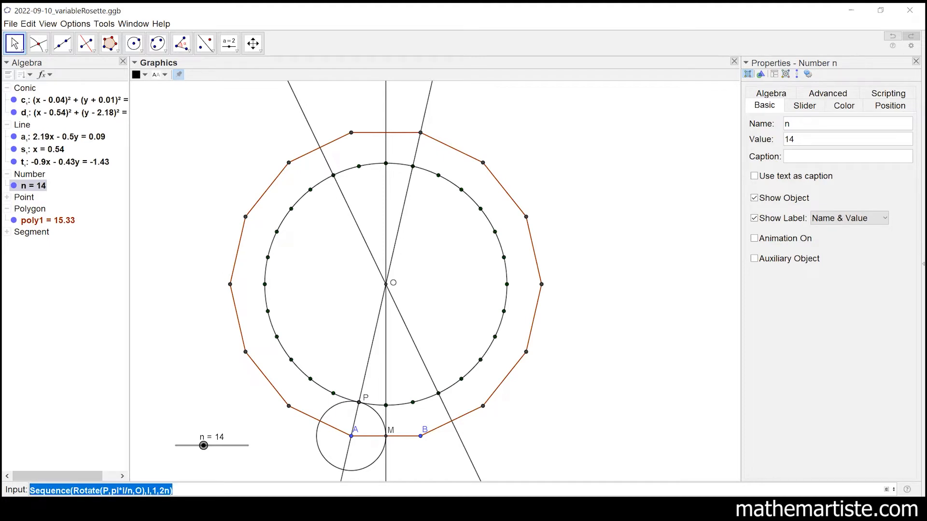
key("F1")
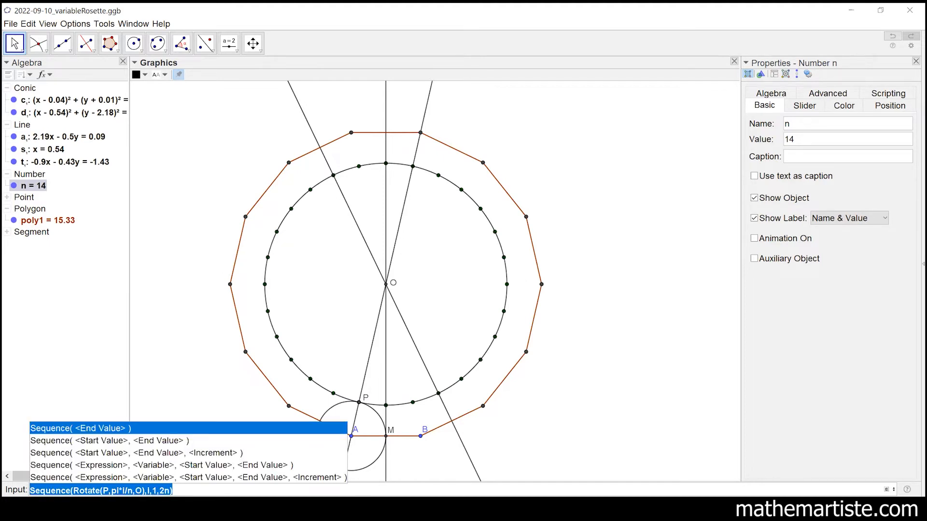
key("Return")
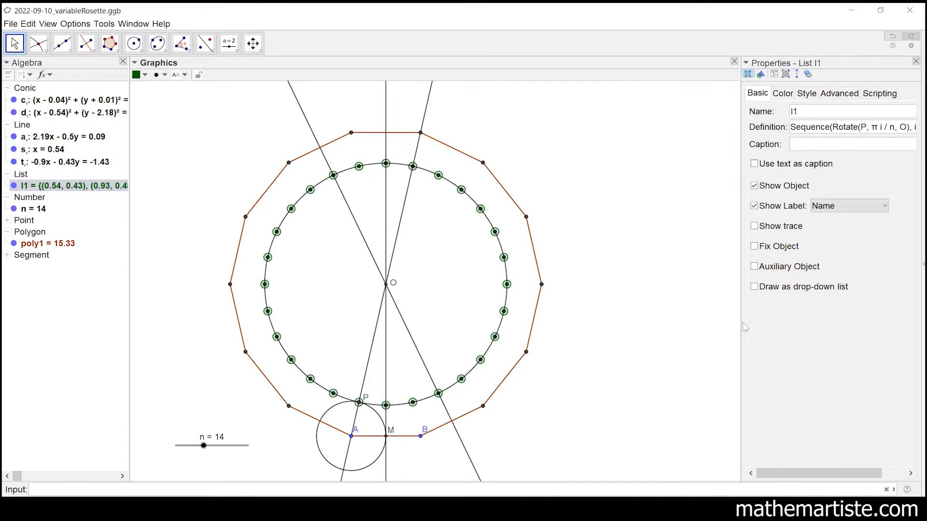
Step: Widen the Properties and Algebra views and examine the Sequence definition of the list of rotated points
left_click_drag(743, 327, 573, 336)
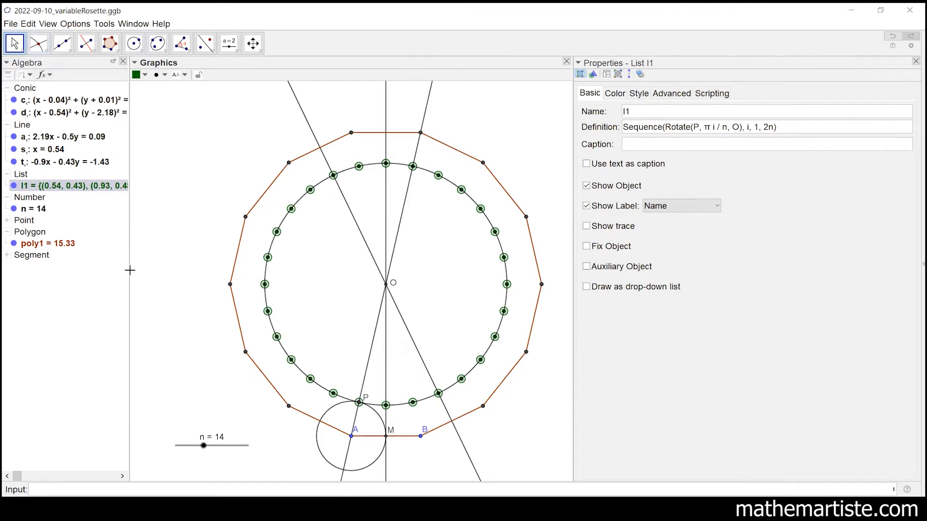
left_click_drag(129, 266, 202, 266)
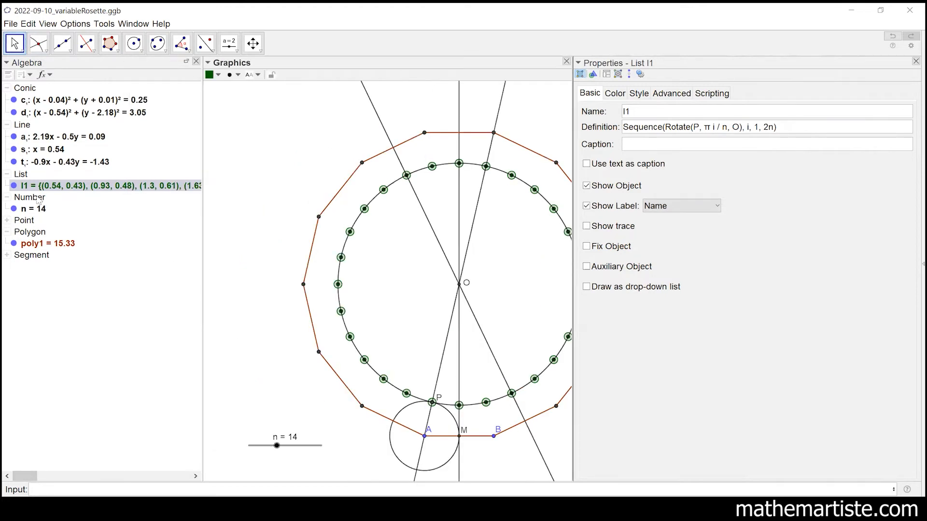
left_click(33, 188)
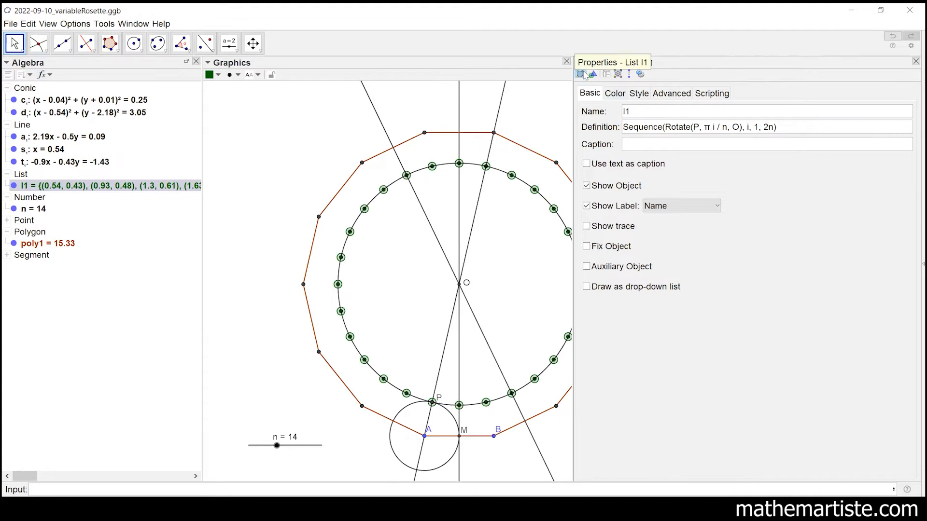
left_click(647, 123)
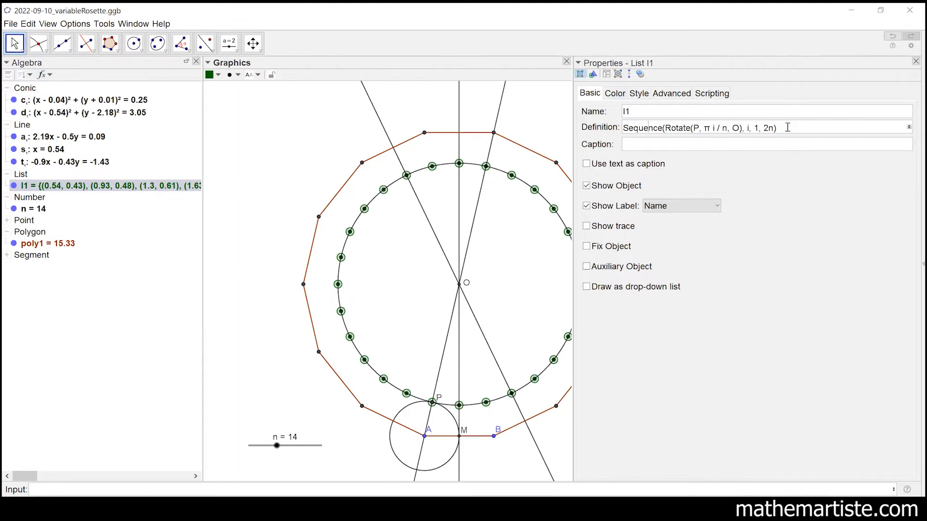
left_click_drag(786, 127, 628, 127)
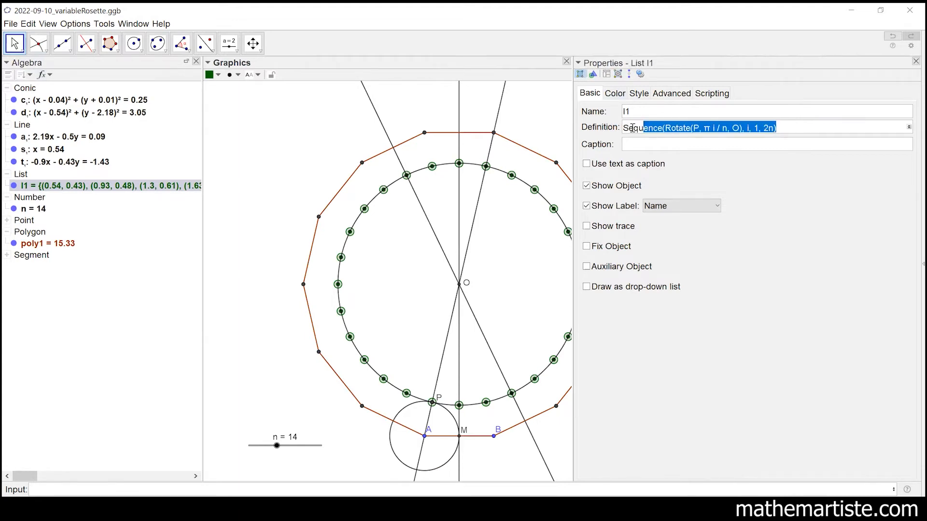
left_click(694, 128)
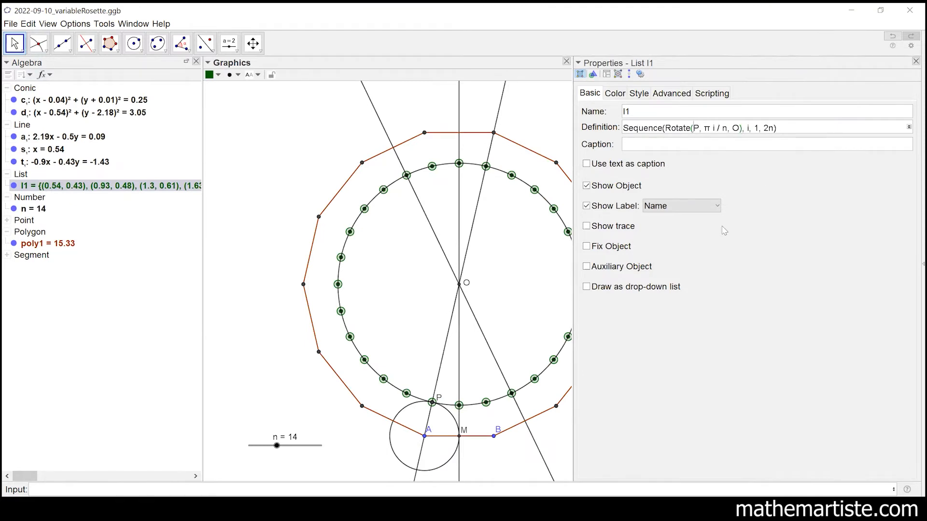
Step: Inspect point P and center O, and locate both in the list's Rotate expression
left_click(319, 352)
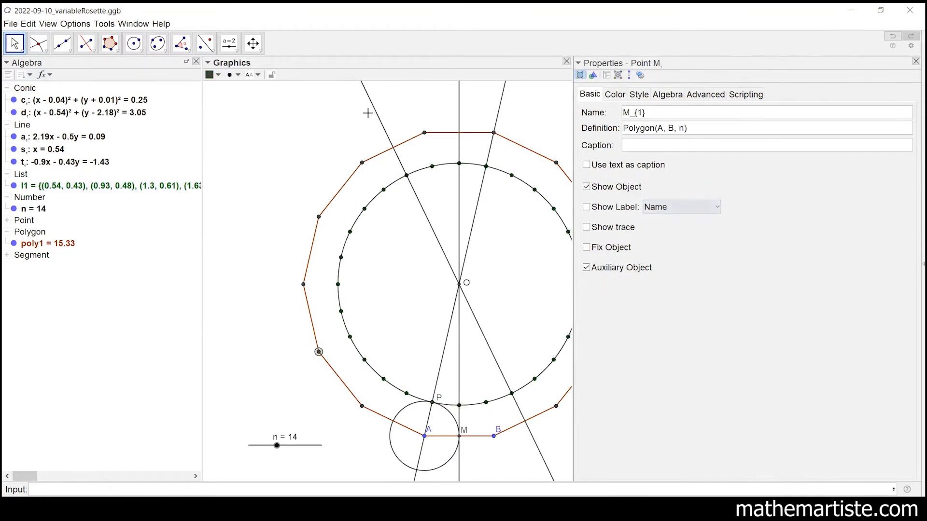
left_click(432, 404)
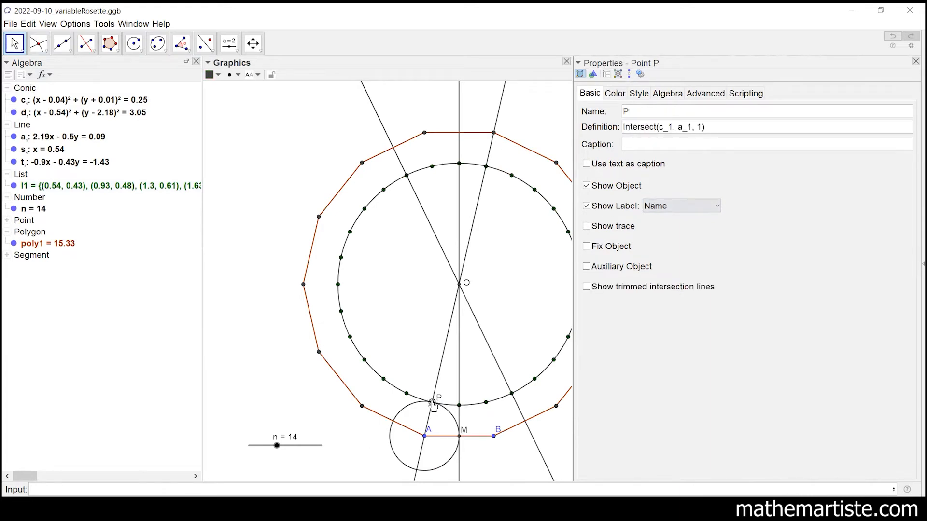
left_click(460, 284)
left_click(85, 188)
double_click(696, 128)
double_click(736, 128)
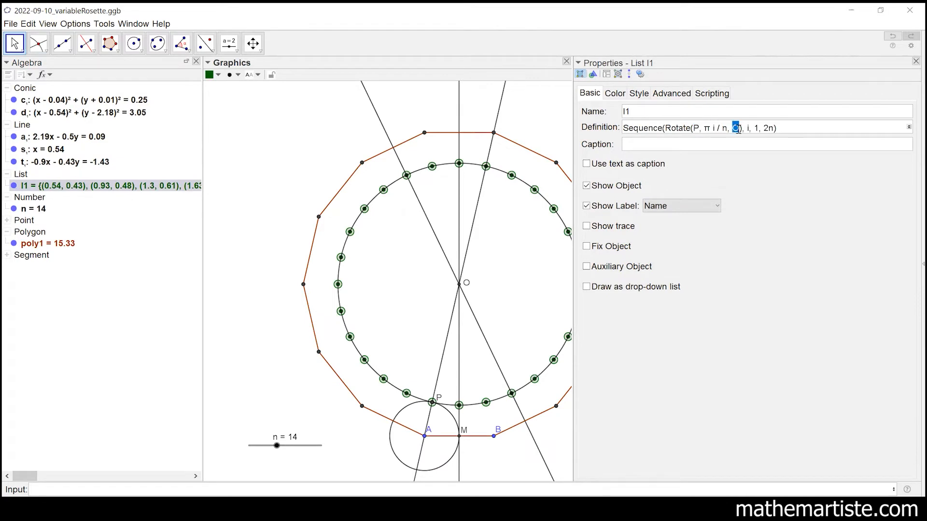
left_click(736, 128)
double_click(734, 128)
left_click(732, 128)
Step: Resize the views to fit the whole polygon, shift the construction away from the slider, and set n to 13
left_click_drag(573, 207, 638, 207)
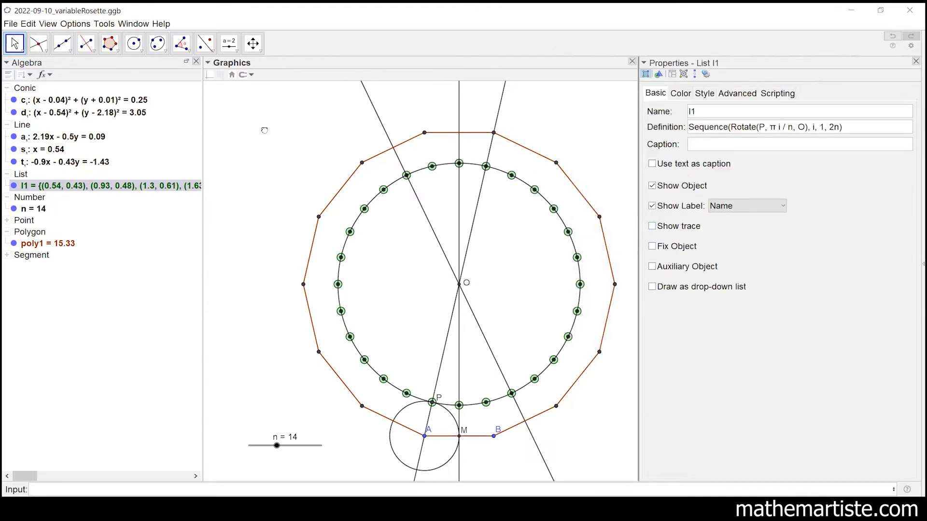
left_click_drag(296, 128, 264, 119)
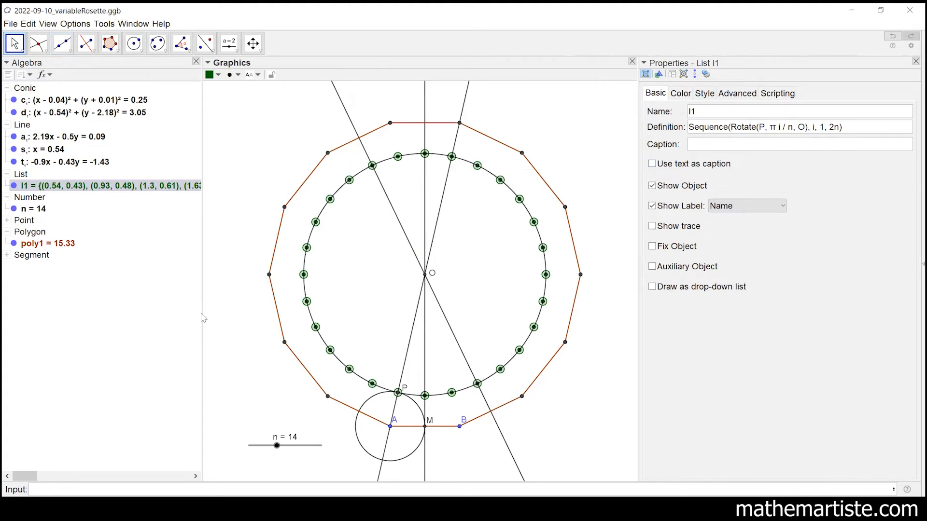
left_click_drag(203, 313, 220, 307)
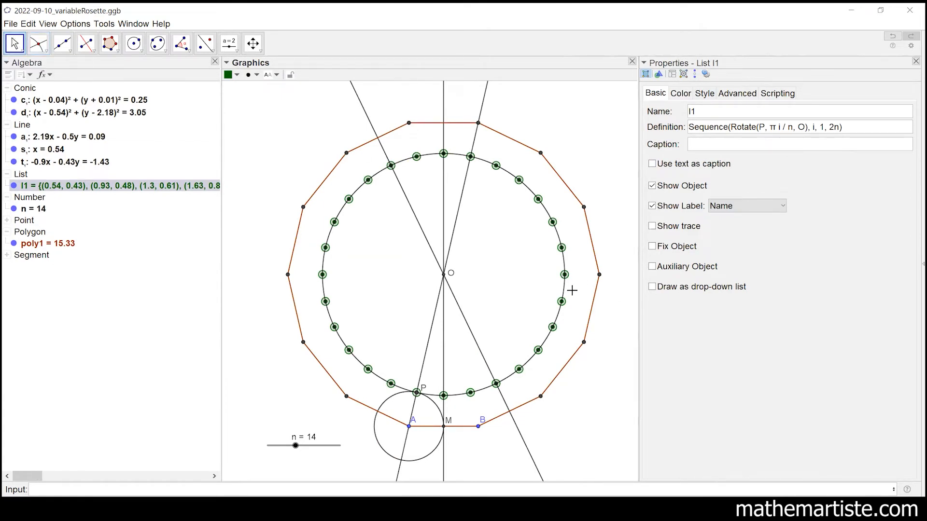
left_click(536, 260)
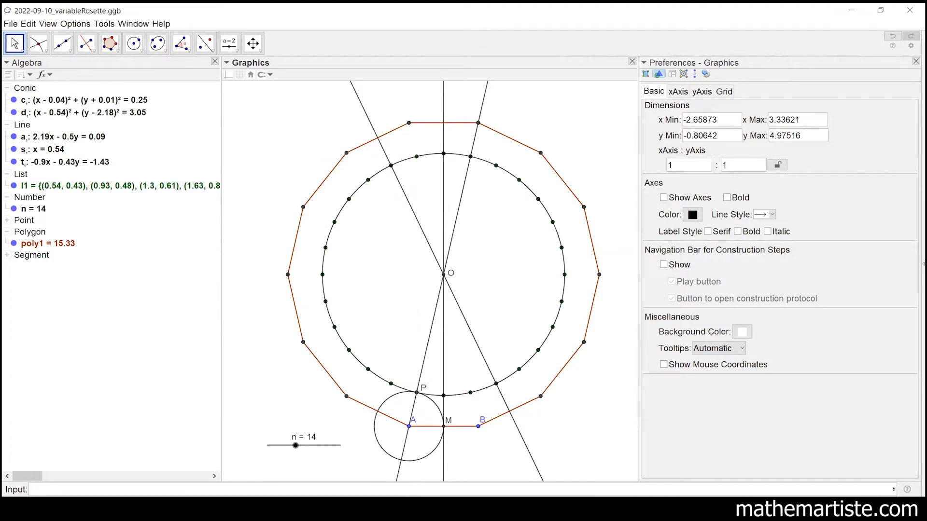
mouse_move(295, 445)
left_mouse_down()
mouse_move(306, 443)
mouse_move(280, 446)
mouse_move(295, 448)
left_mouse_up()
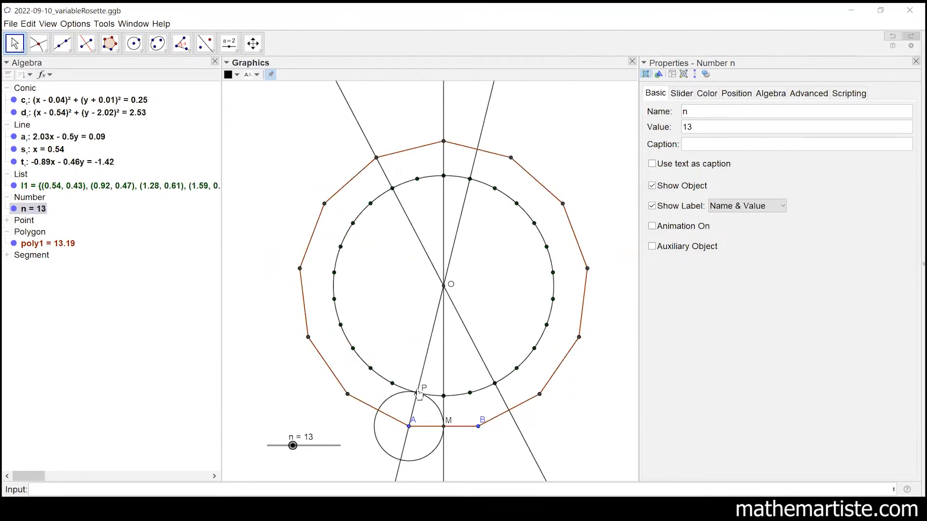
mouse_move(547, 244)
left_click(233, 44)
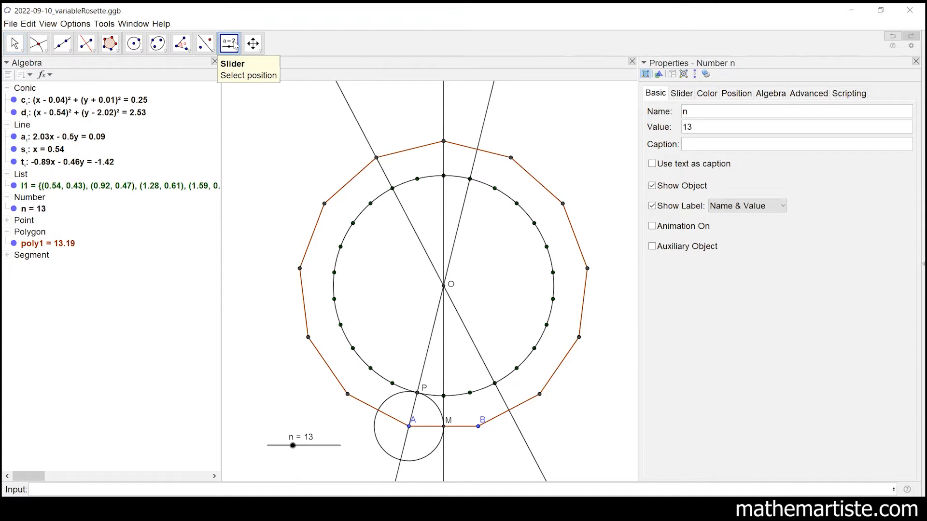
left_click(230, 44)
left_click(231, 44)
left_click(230, 45)
left_click(234, 67)
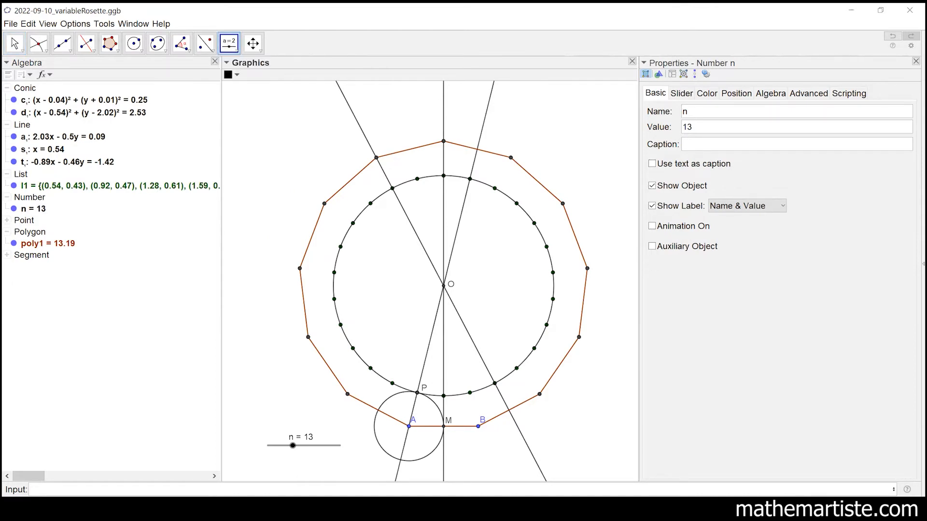
left_click(271, 469)
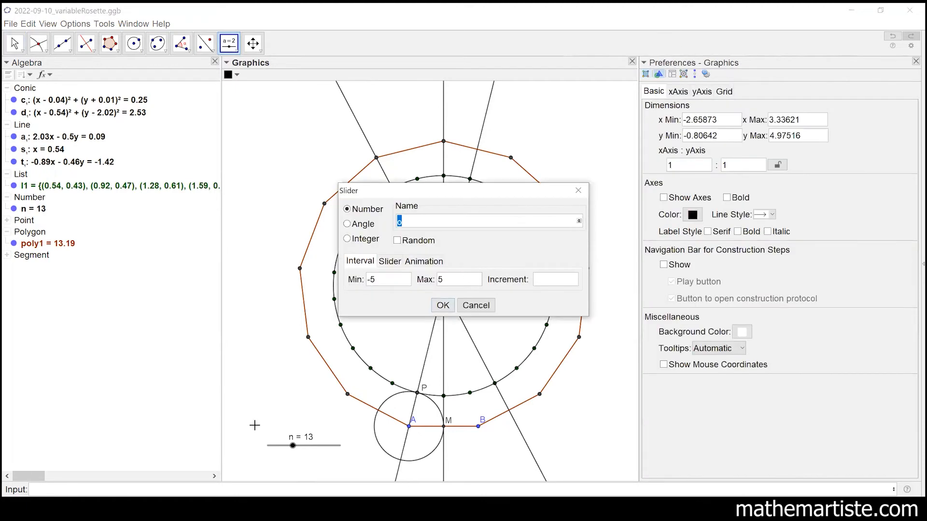
left_click(478, 305)
left_click(14, 43)
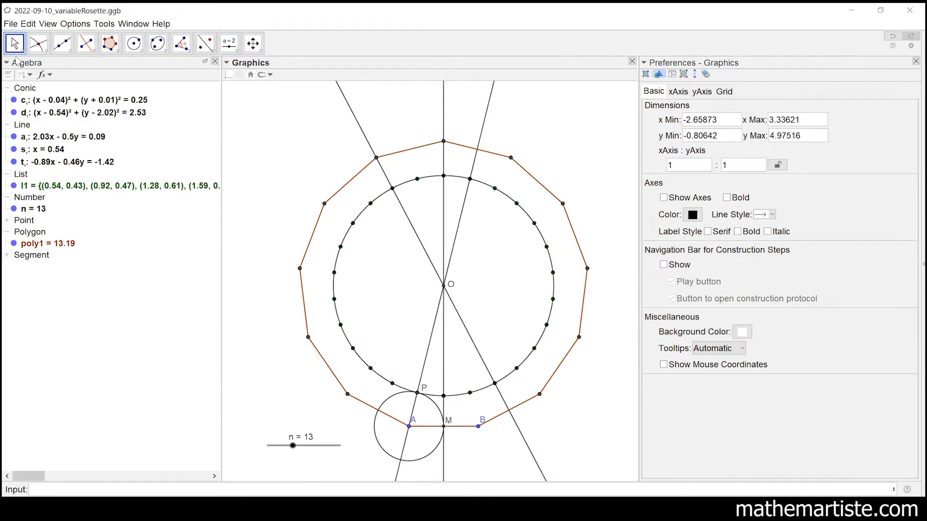
Step: Move the n slider slightly up and to the left to make room beneath it
mouse_move(327, 446)
left_mouse_down()
mouse_move(296, 429)
mouse_move(304, 457)
mouse_move(314, 428)
mouse_move(316, 444)
left_mouse_up()
left_click(307, 461)
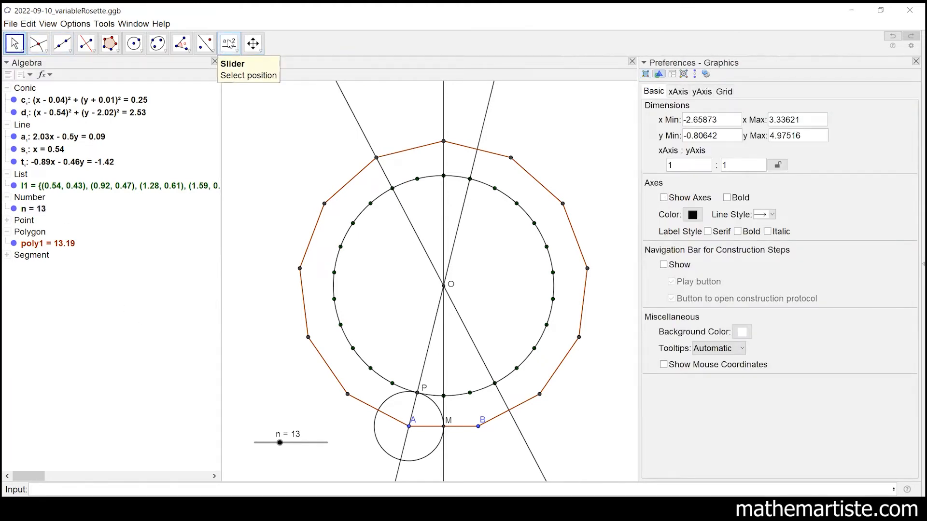
Step: Add an integer slider k below the n slider, ranging from 1 to n, and set it to 6
left_click(230, 43)
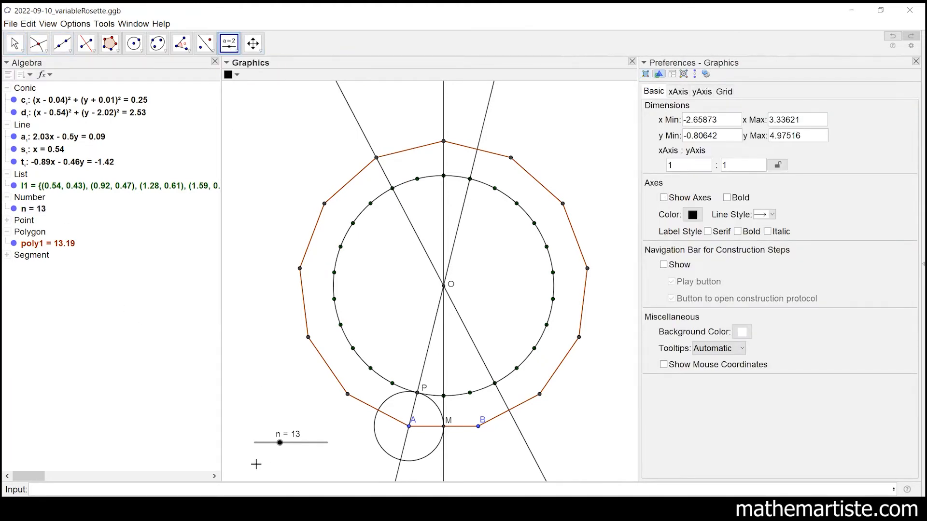
left_click(566, 319)
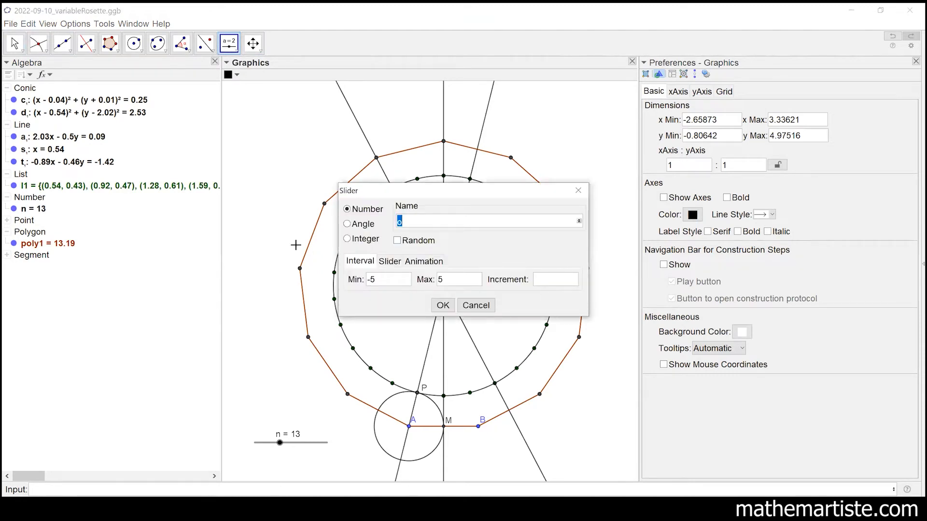
left_click(348, 239)
type("k")
left_click(384, 284)
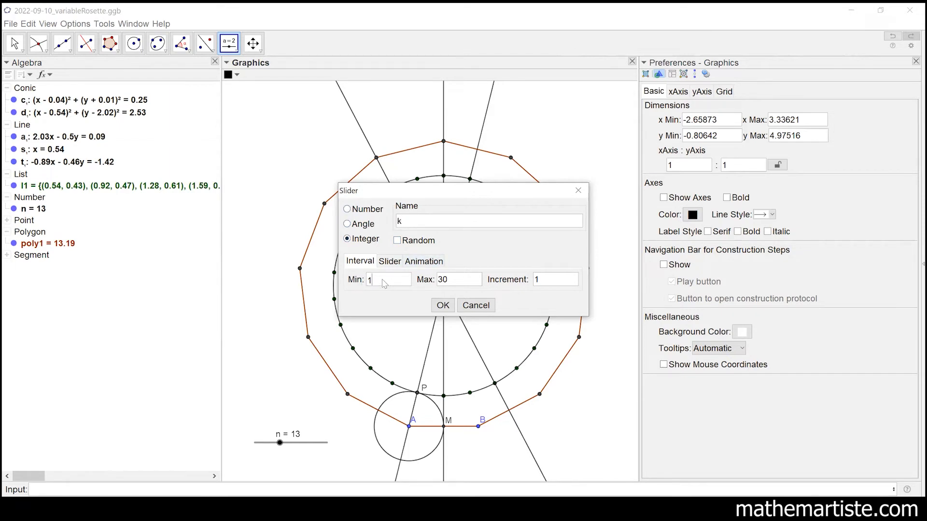
left_click(455, 285)
type("n")
left_click(443, 306)
left_click(15, 43)
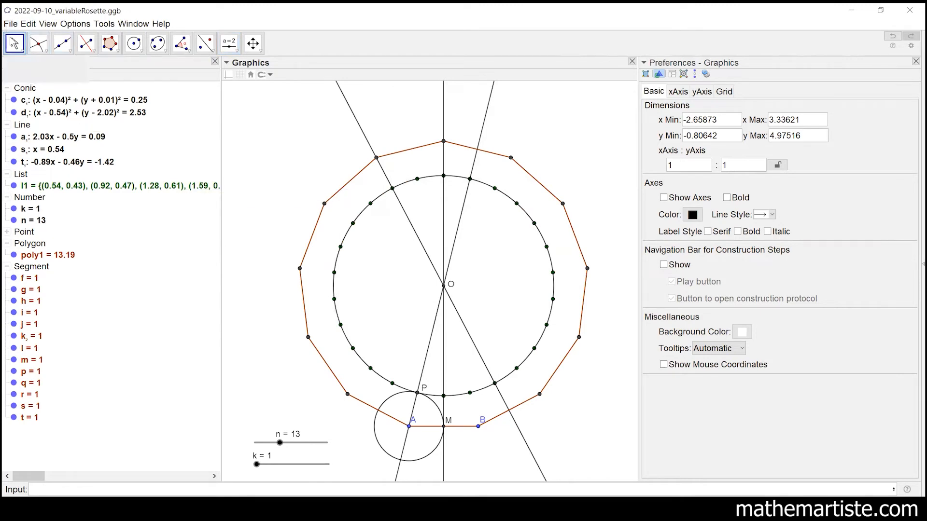
left_click_drag(256, 464, 287, 469)
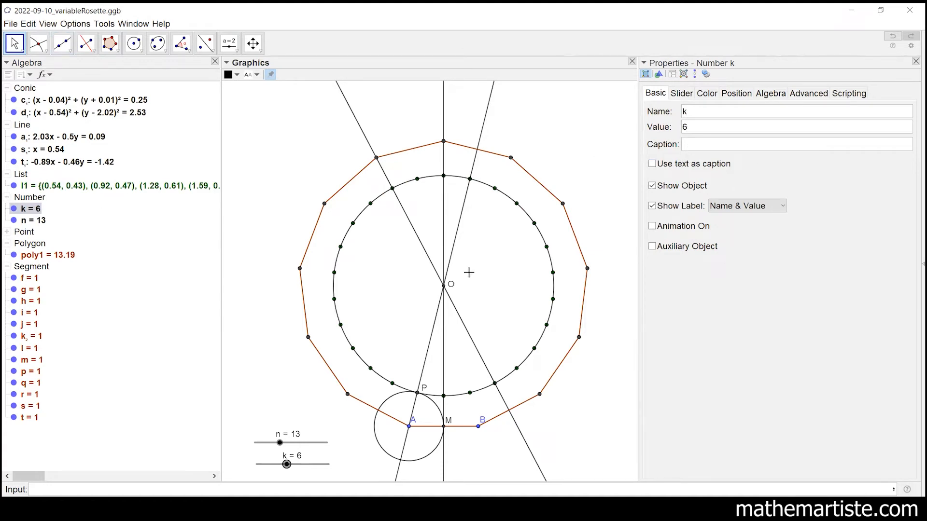
Step: Set slider k to 3 and create a point defined as Element(l1, k) from the list of rotated points
mouse_move(285, 466)
left_mouse_down()
mouse_move(300, 465)
mouse_move(267, 468)
left_mouse_up()
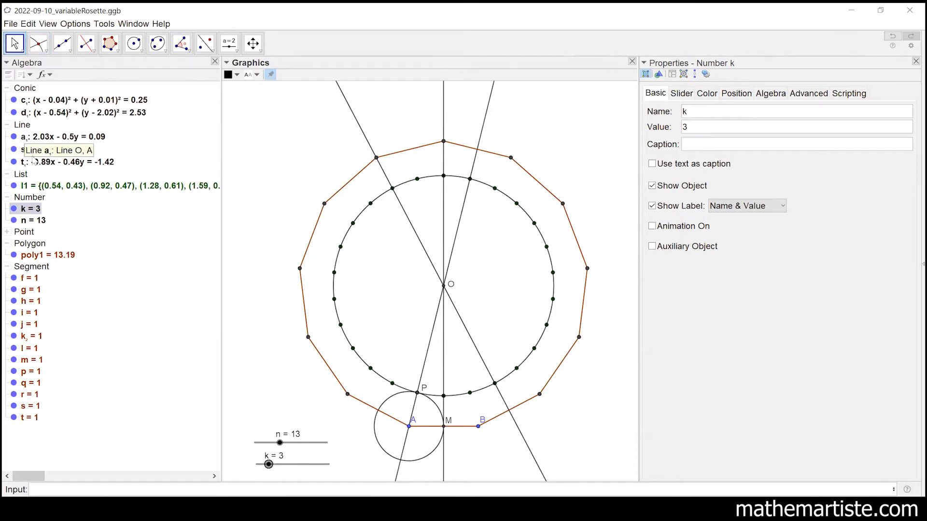
left_click(21, 188)
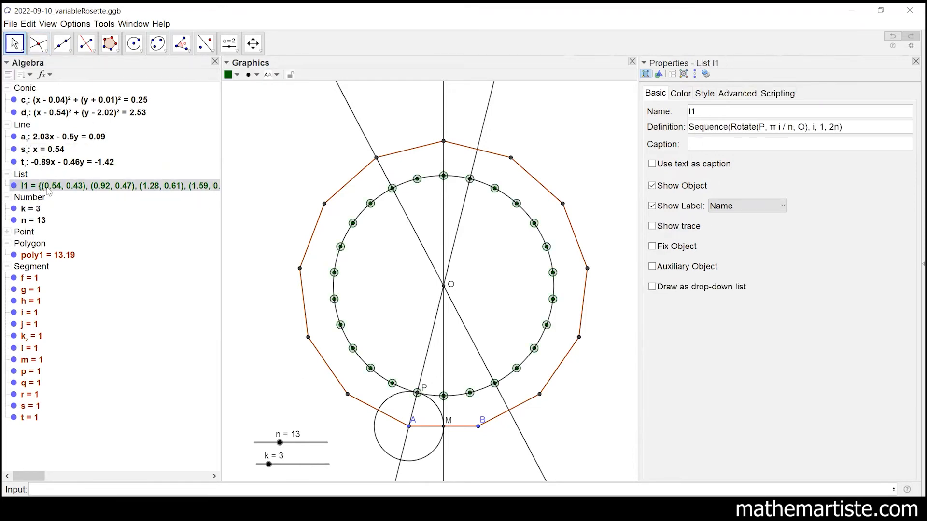
left_click(701, 113)
left_click_drag(705, 113, 683, 112)
left_click(705, 112)
type("ment")
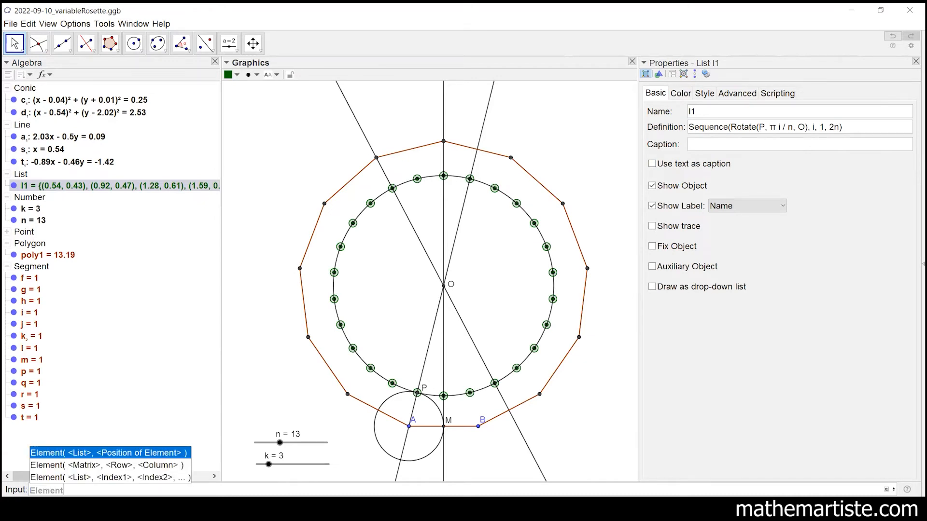
key("Escape")
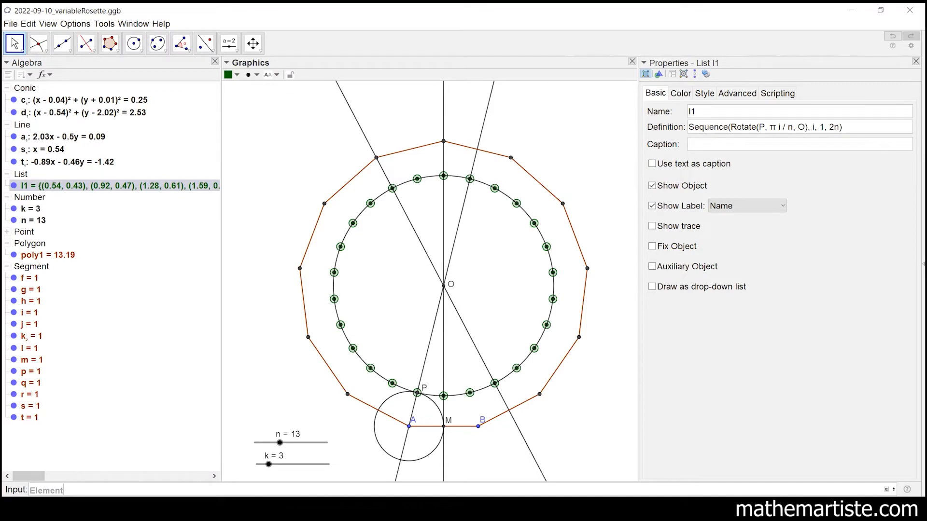
type("(")
type("k")
key("ctrl+a")
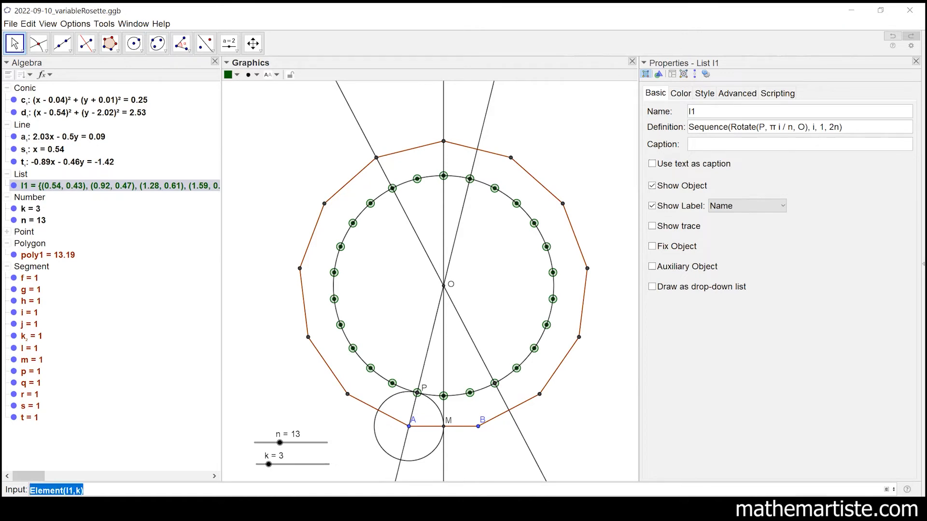
key("ctrl+c")
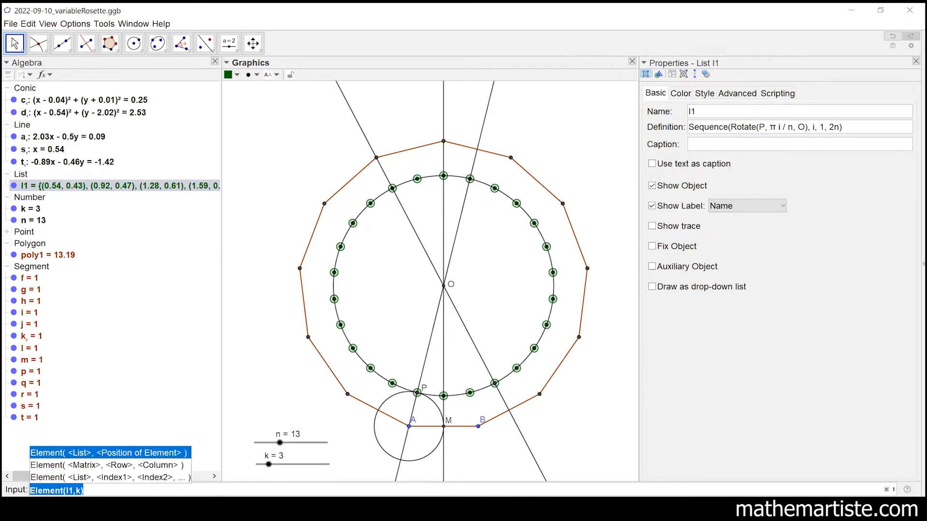
key("Return")
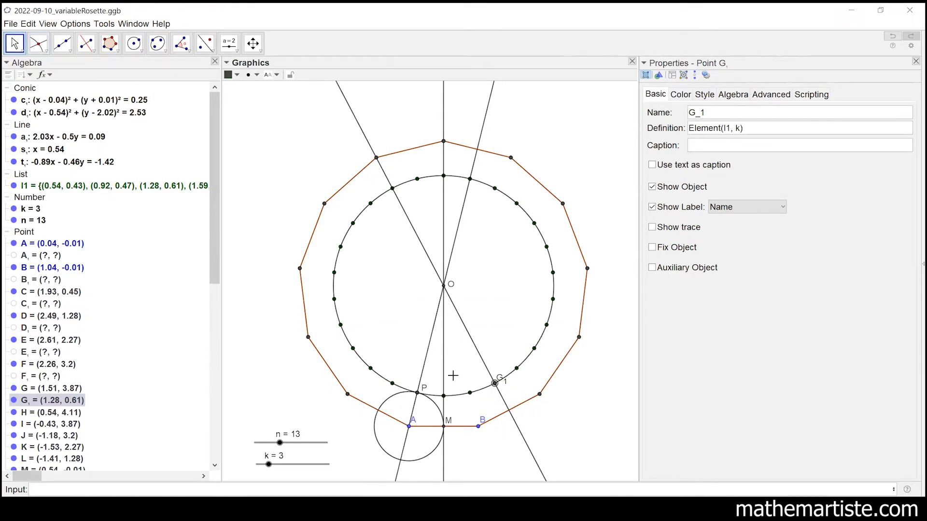
Step: Set slider k to 9 and rename the new list-element point G_1 to Q
left_click_drag(269, 464, 305, 465)
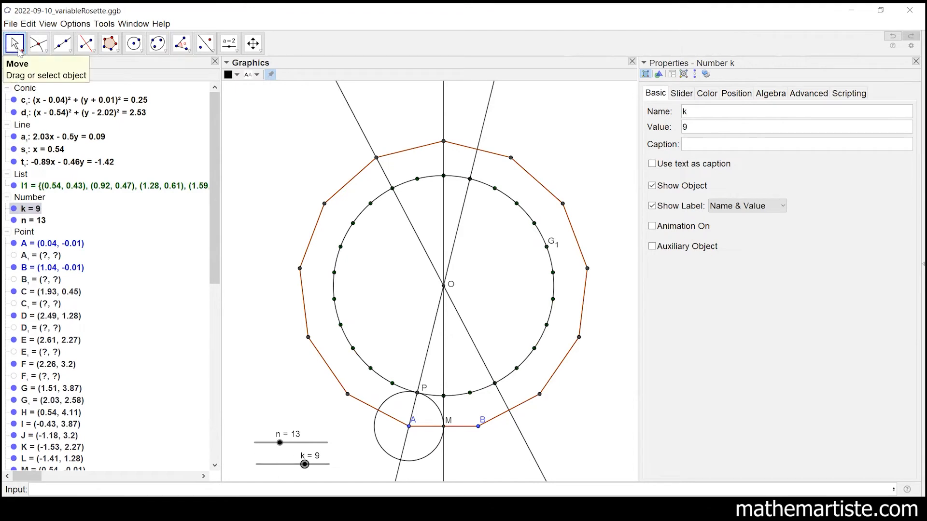
right_click(555, 244)
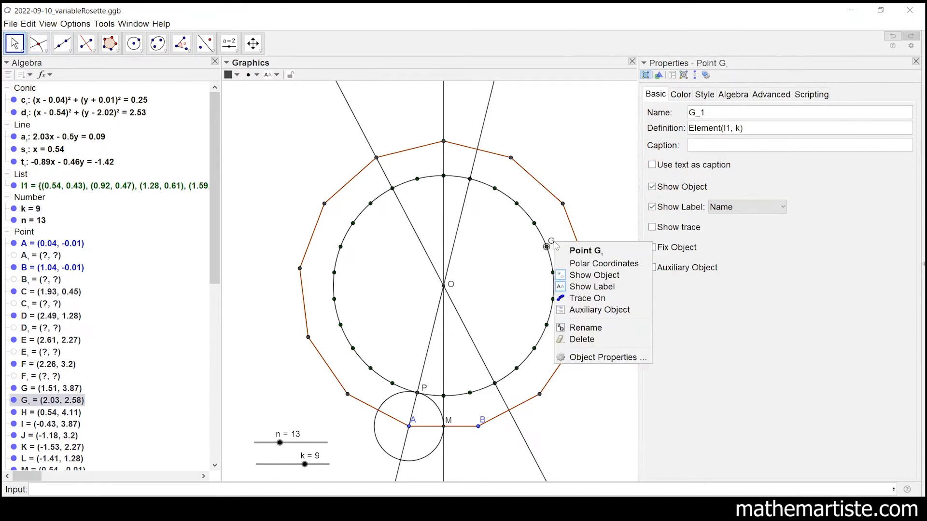
left_click(590, 328)
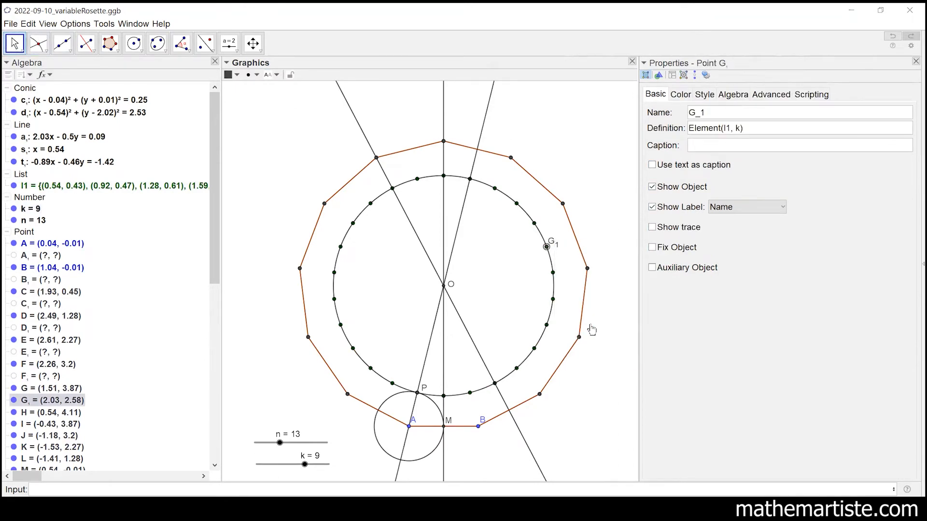
type("Q")
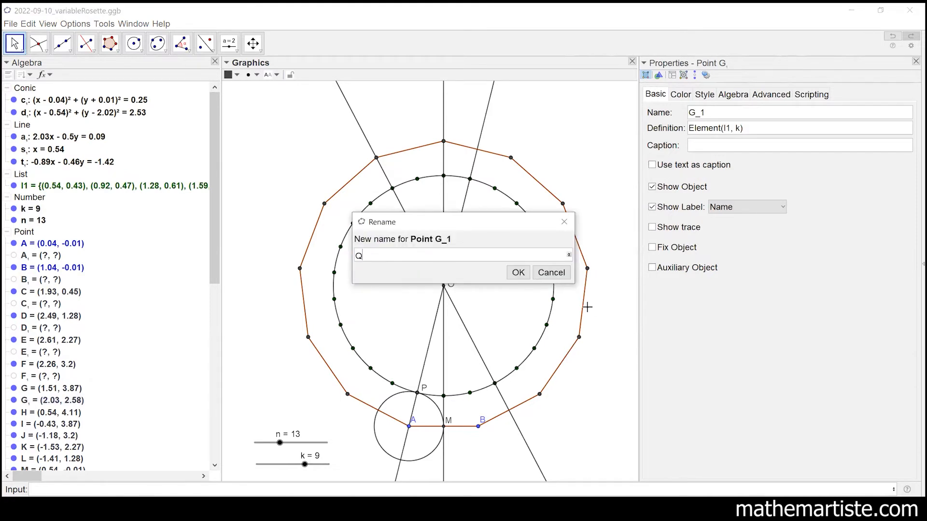
left_click(517, 271)
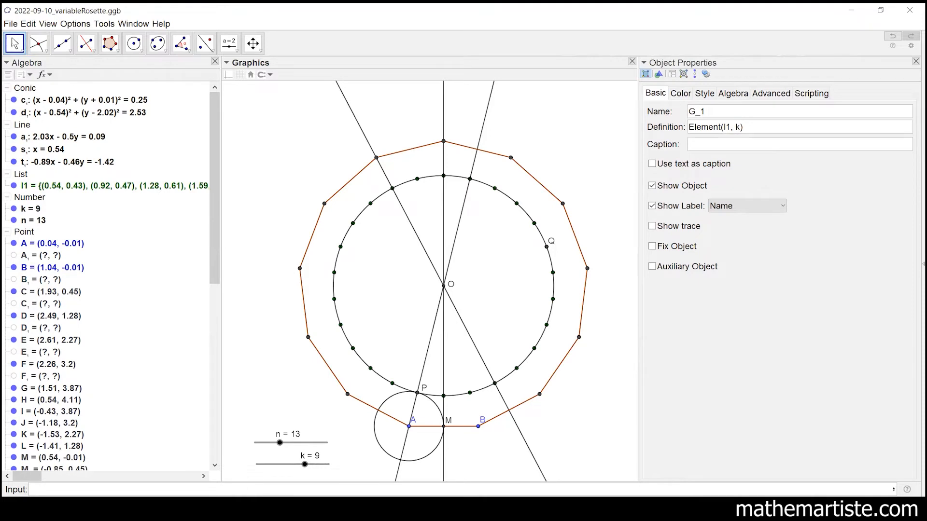
Step: Inspect point Q's definition and its entry among the listed points, and collapse the Point group
left_click(547, 246)
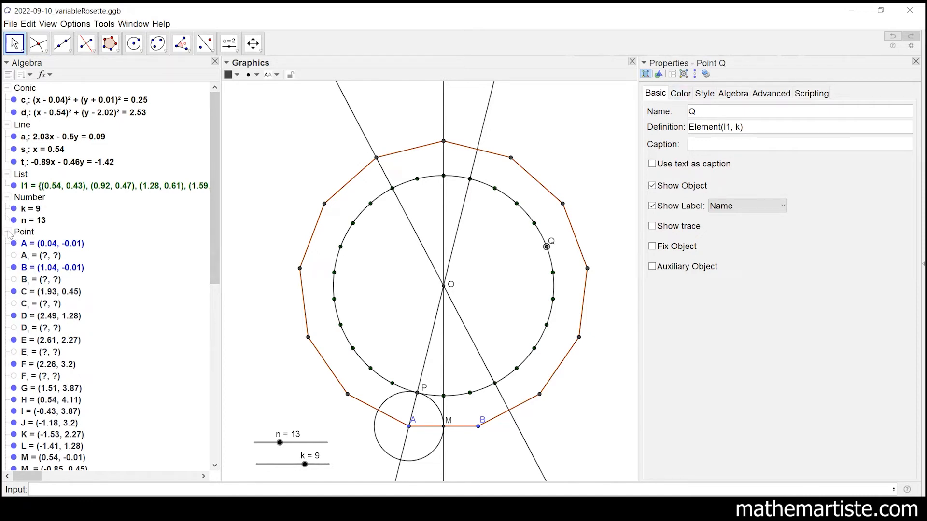
scroll(30, 237, "down", 5)
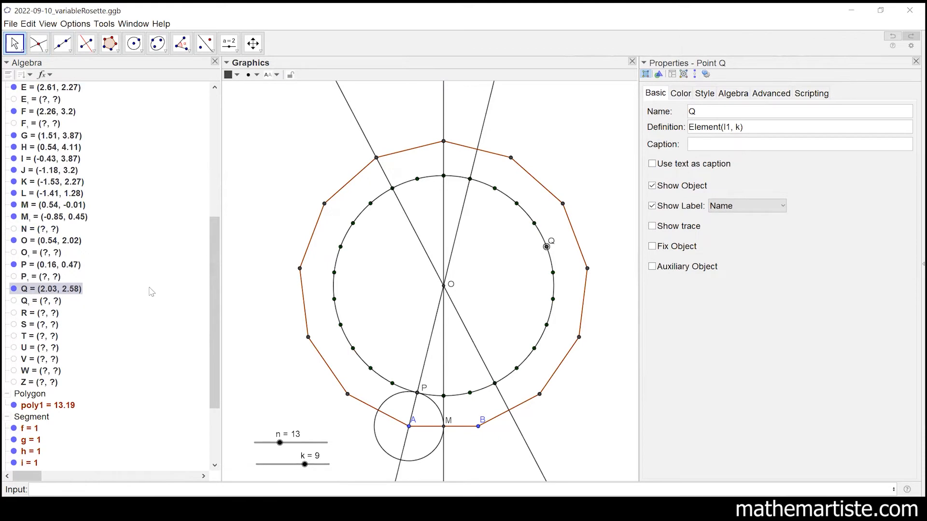
scroll(116, 239, "up", 6)
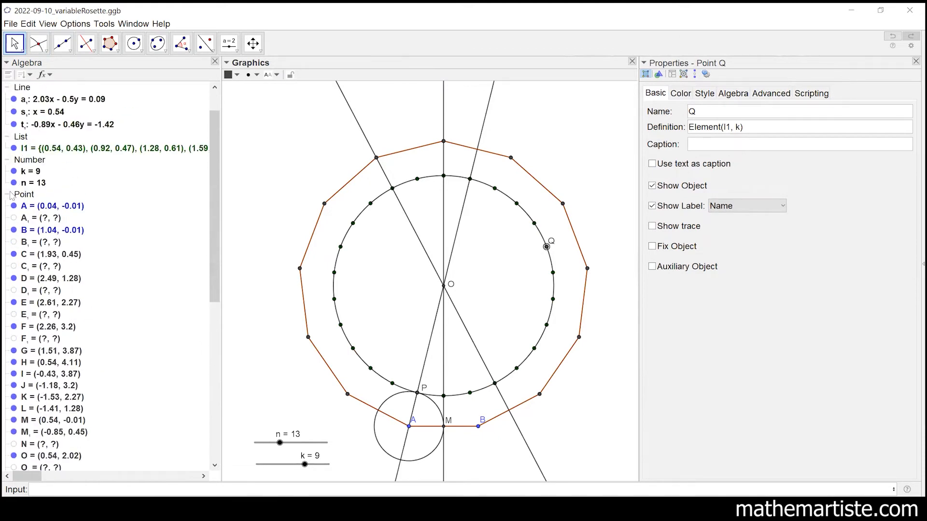
left_click(8, 195)
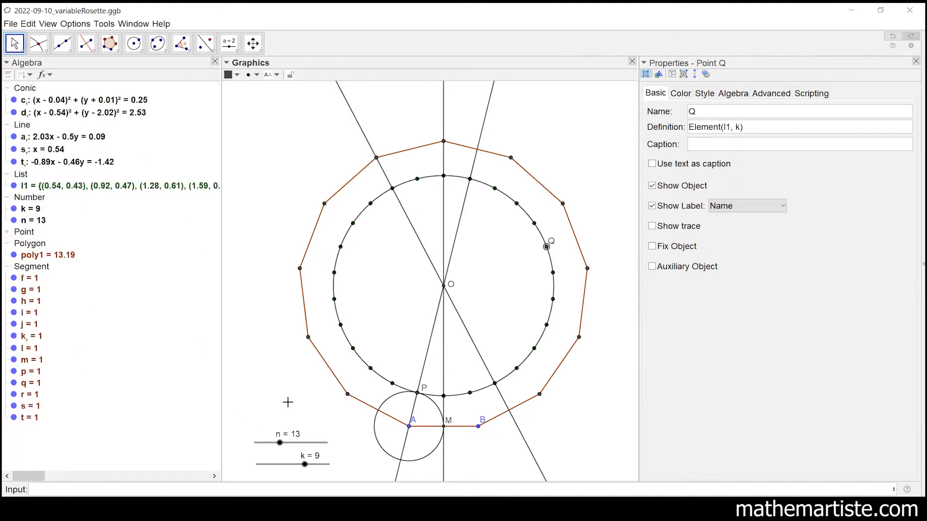
Step: Test how Q follows the sliders by setting n to 14, 8 and 25 and raising k to 25
mouse_move(280, 443)
left_mouse_down()
mouse_move(290, 443)
mouse_move(274, 443)
mouse_move(282, 443)
left_mouse_up()
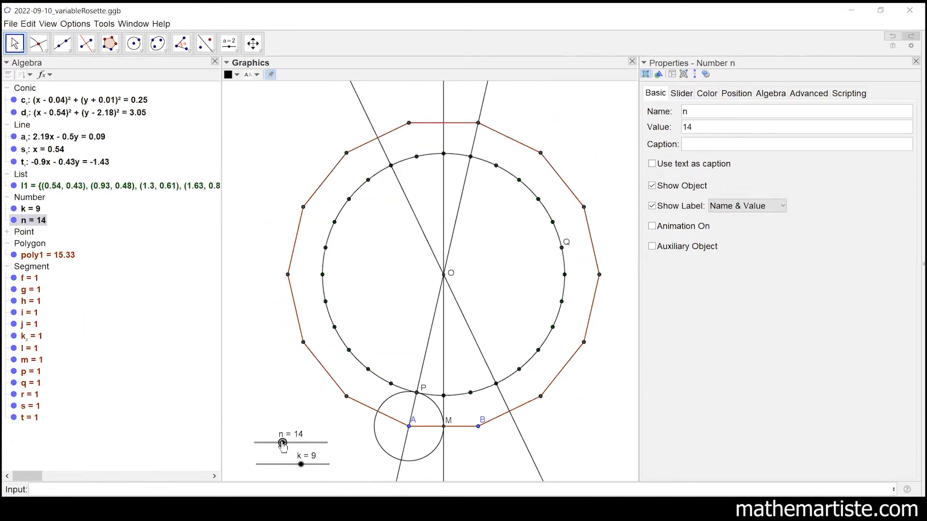
left_click(301, 464)
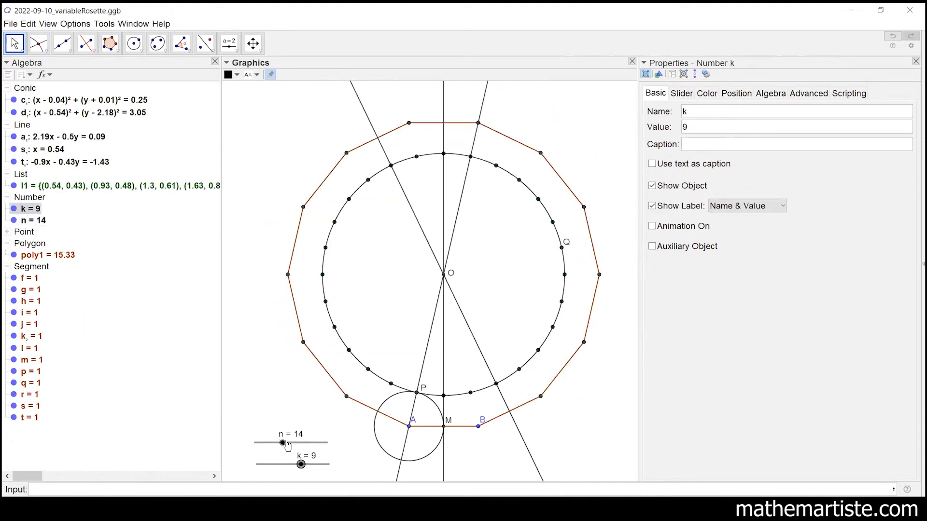
mouse_move(284, 445)
left_mouse_down()
mouse_move(321, 444)
mouse_move(266, 443)
left_mouse_up()
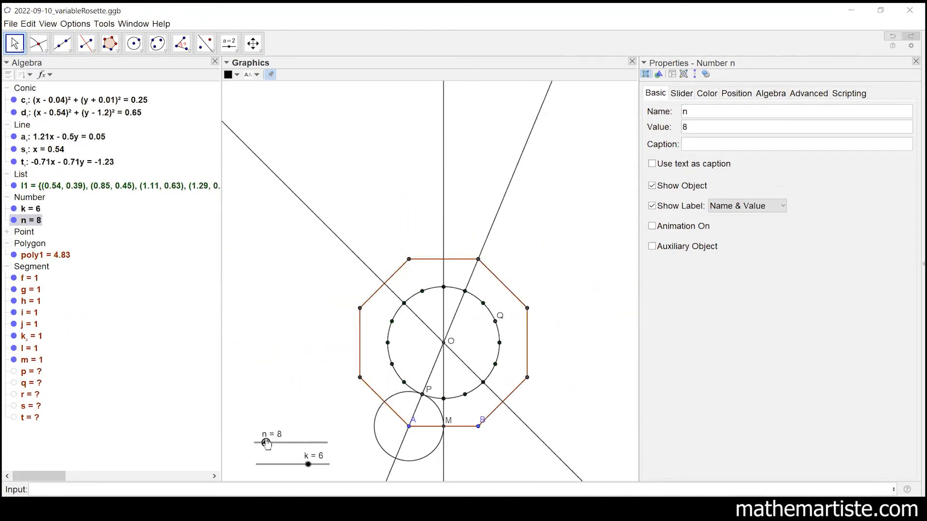
left_click(308, 464)
mouse_move(314, 465)
left_mouse_down()
mouse_move(278, 465)
mouse_move(279, 443)
mouse_move(303, 443)
mouse_move(255, 443)
mouse_move(327, 443)
mouse_move(276, 443)
mouse_move(313, 443)
mouse_move(330, 465)
left_mouse_up()
left_click(290, 464)
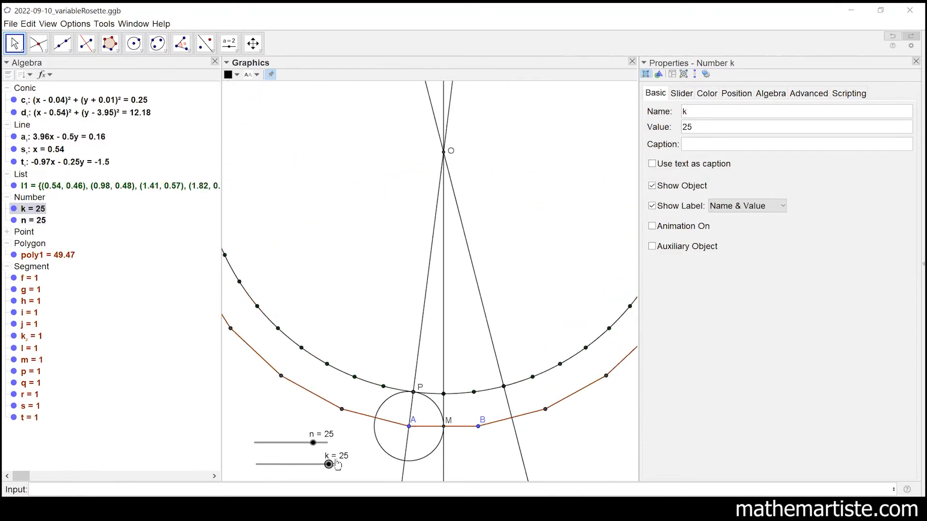
Step: Set slider n to 15 and slider k to 10
left_click(313, 443)
left_click_drag(314, 445, 284, 443)
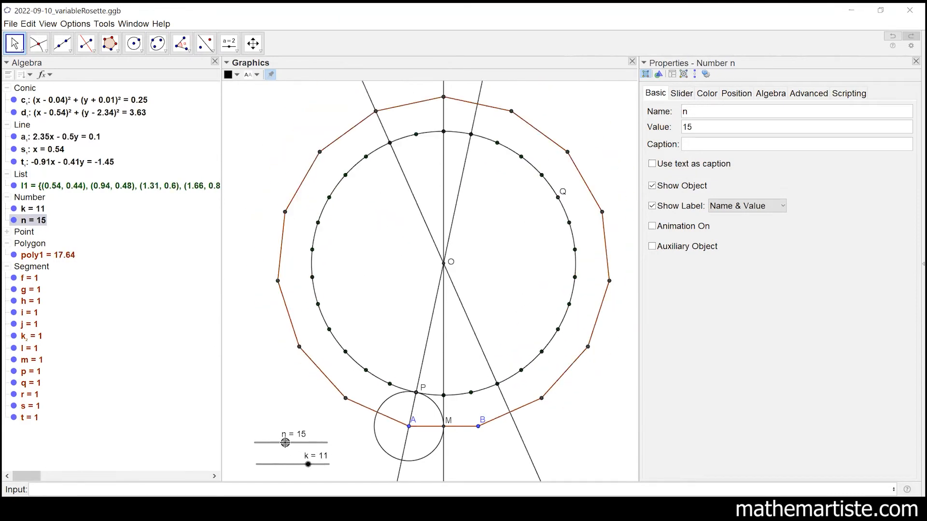
left_click(308, 465)
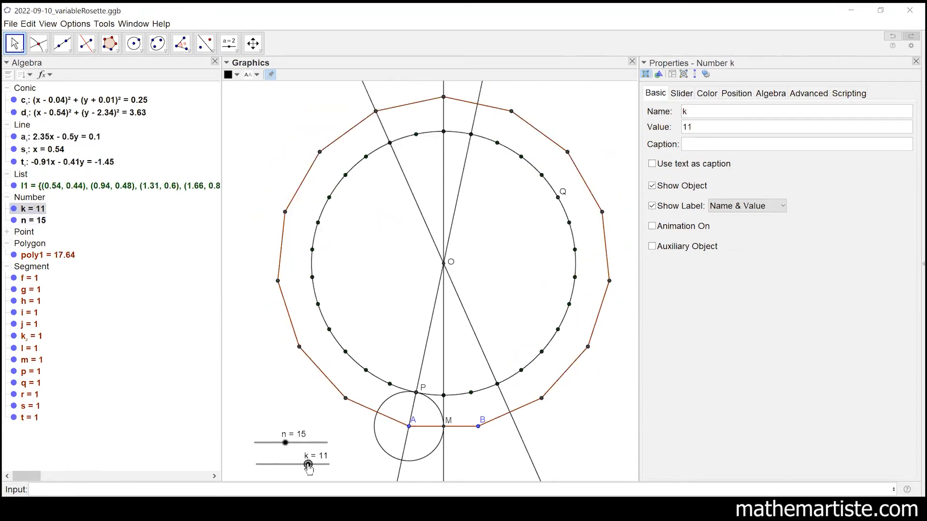
mouse_move(308, 465)
left_mouse_down()
mouse_move(262, 465)
mouse_move(303, 465)
left_mouse_up()
Step: Draw a line through points P and Q
left_click(65, 45)
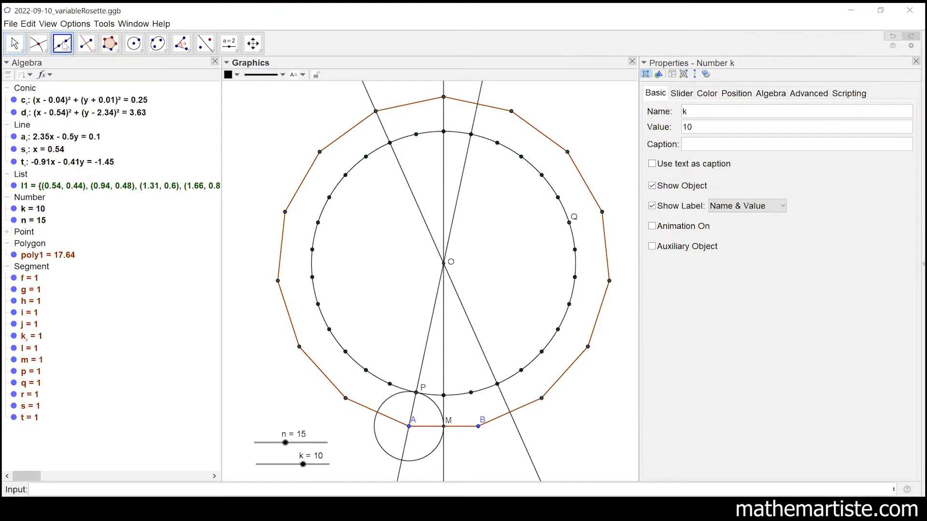
left_click(416, 392)
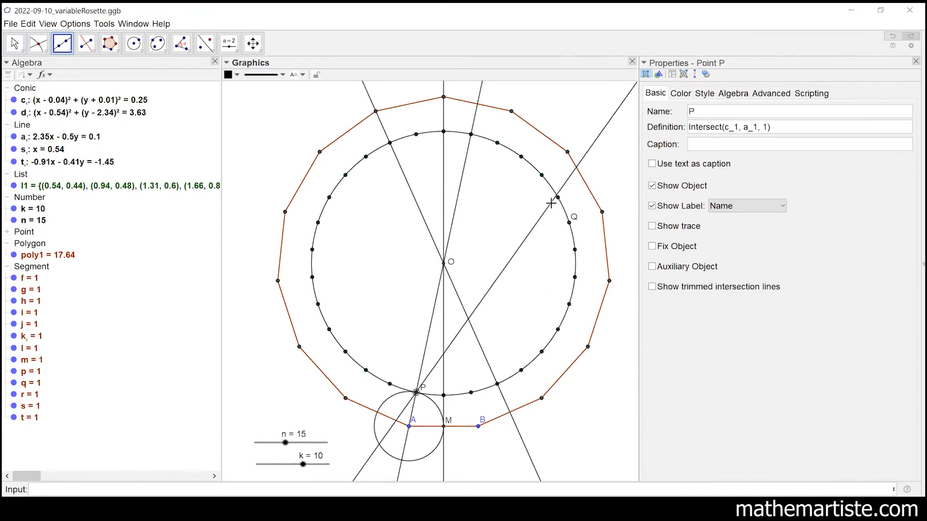
left_click(571, 223)
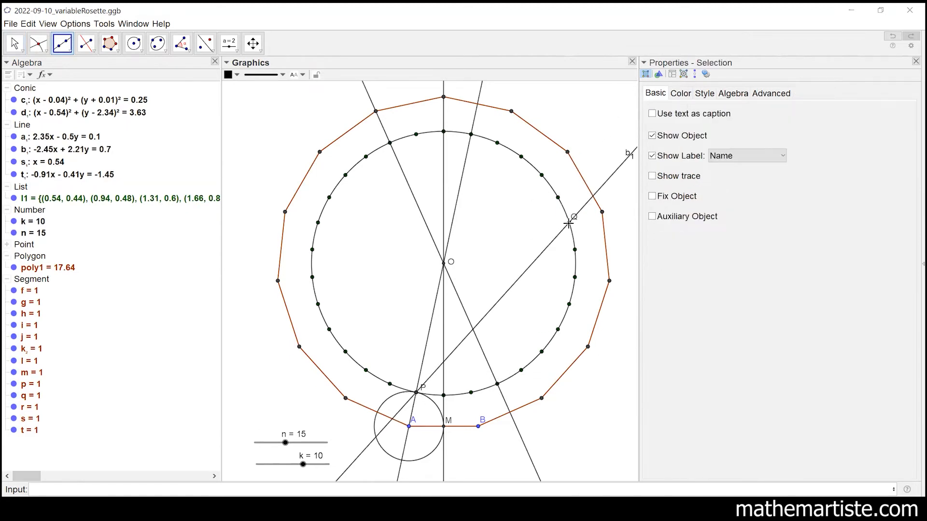
left_click(14, 43)
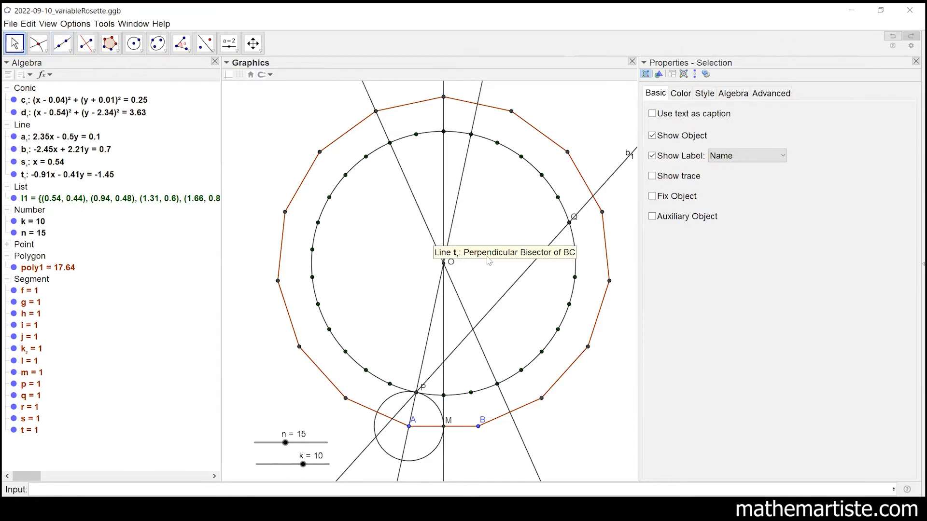
Step: Color the line through P and Q blue (0, 0, 255)
left_click(521, 270)
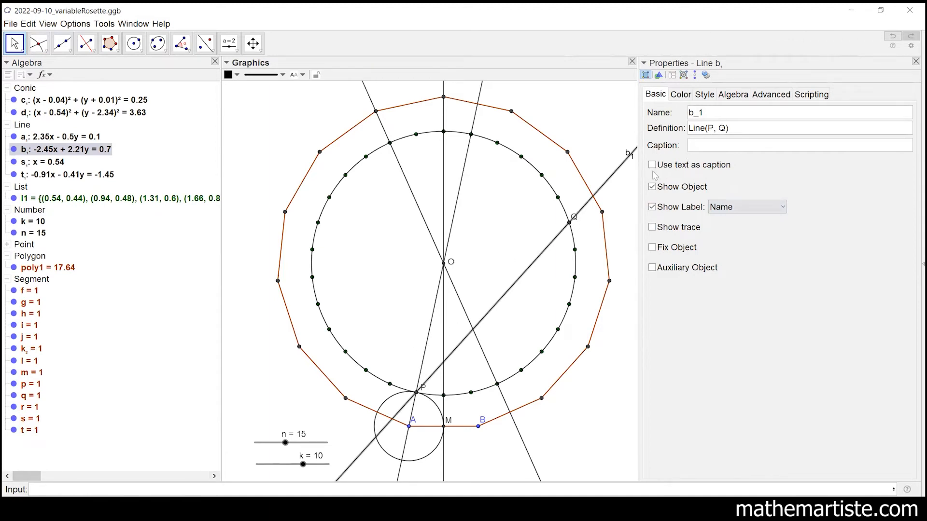
left_click(686, 96)
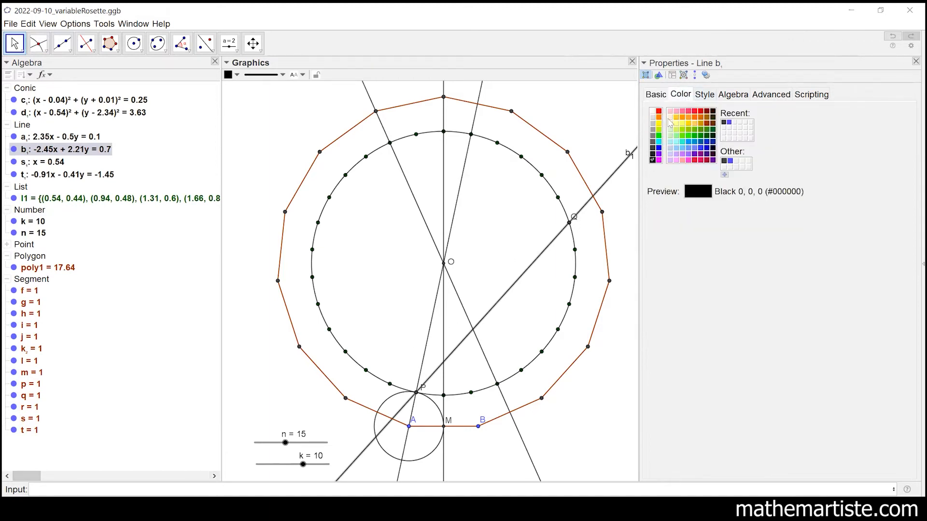
left_click(660, 149)
left_click(15, 43)
left_click(505, 210)
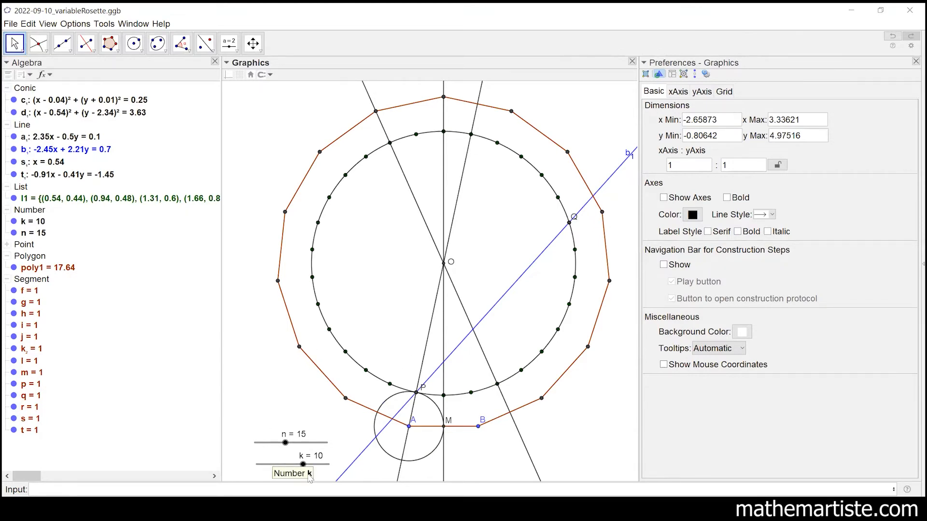
Step: Hide the label of the blue line PQ and move the labels of Q and P clear of the lines
mouse_move(304, 464)
left_mouse_down()
mouse_move(330, 464)
mouse_move(250, 480)
mouse_move(303, 478)
left_mouse_up()
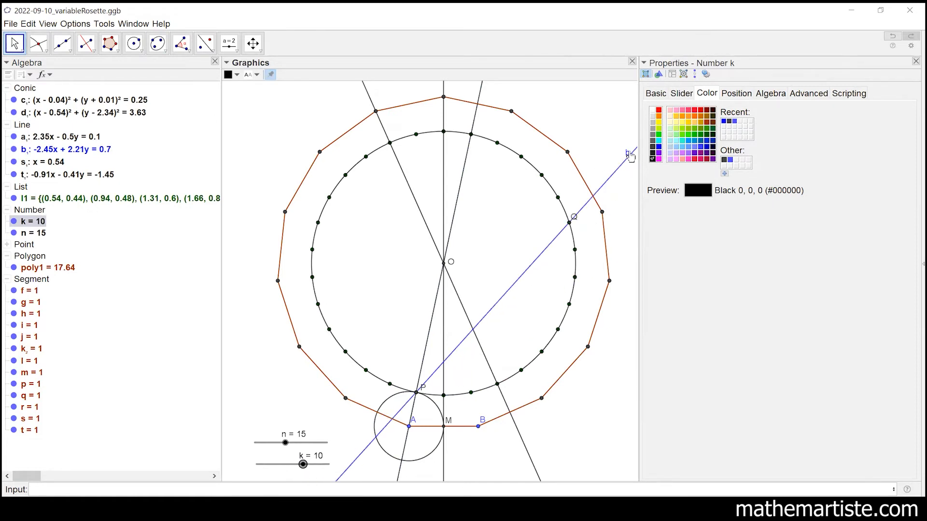
right_click(48, 153)
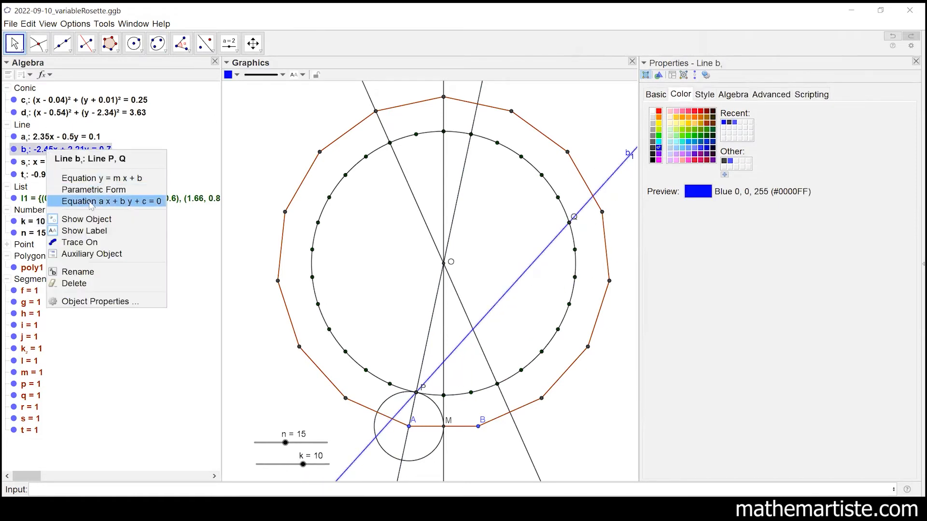
left_click(67, 223)
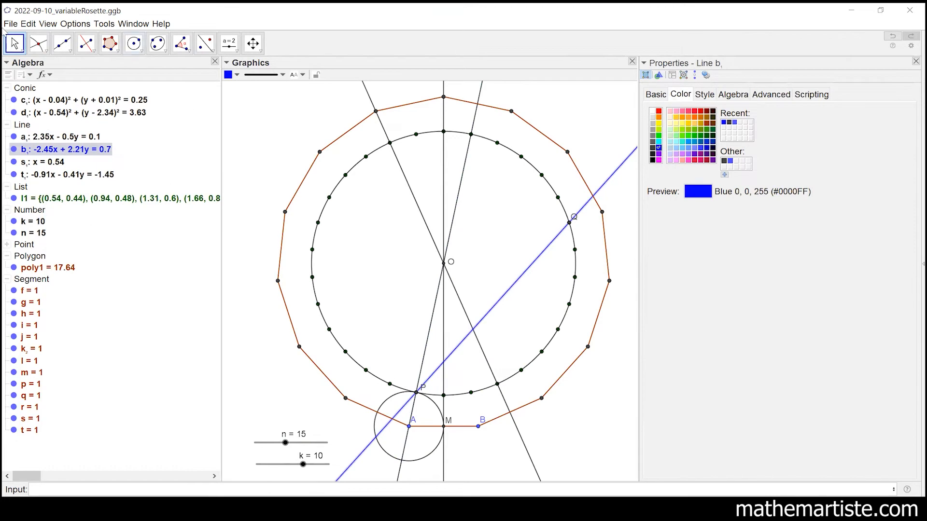
left_click(248, 118)
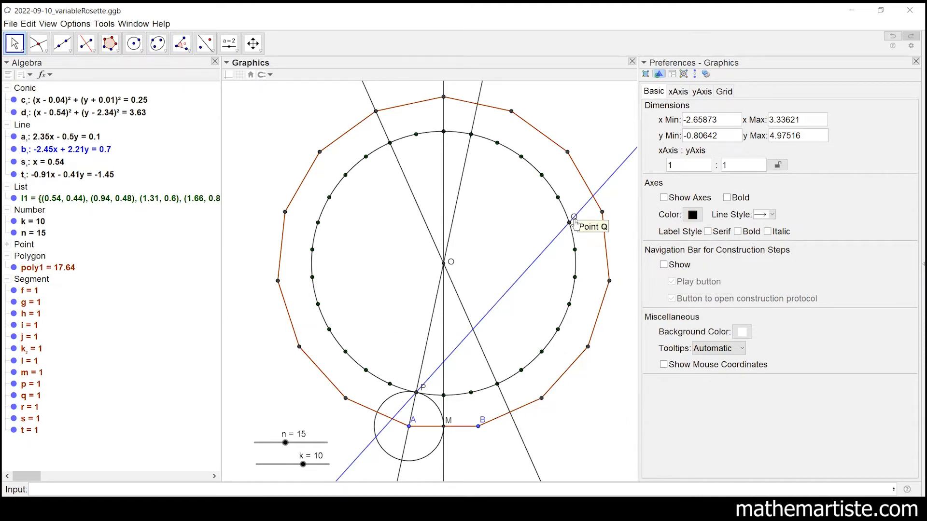
left_click_drag(579, 228, 583, 235)
left_click_drag(424, 391, 429, 391)
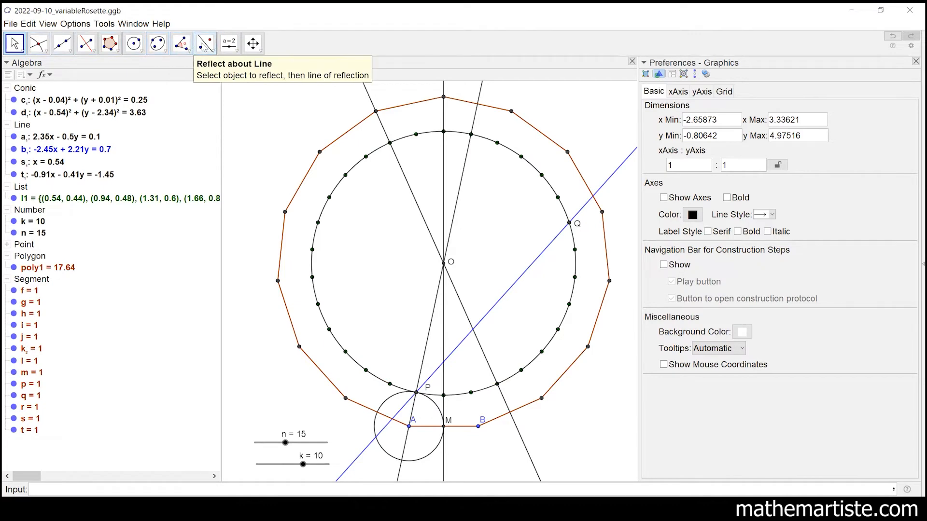
Step: Reflect the blue line PQ about the line through O and P
left_click(206, 44)
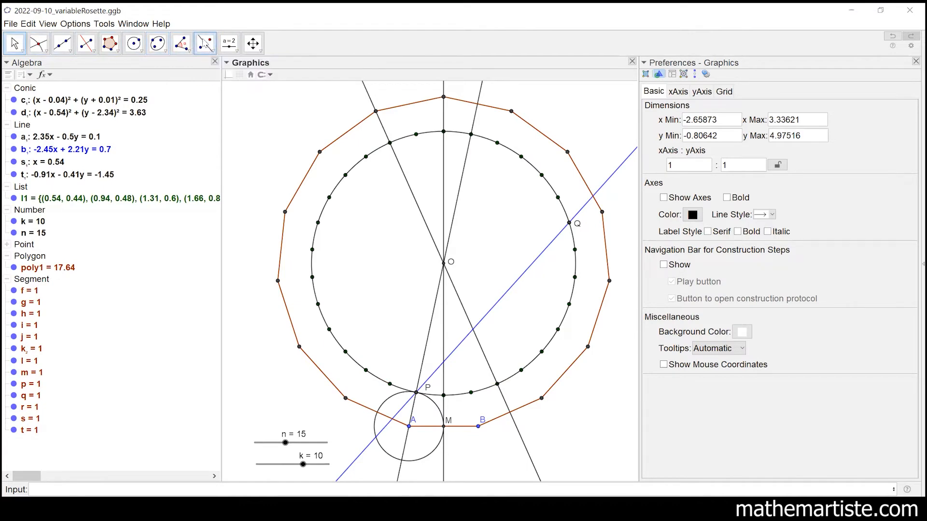
left_click(203, 46)
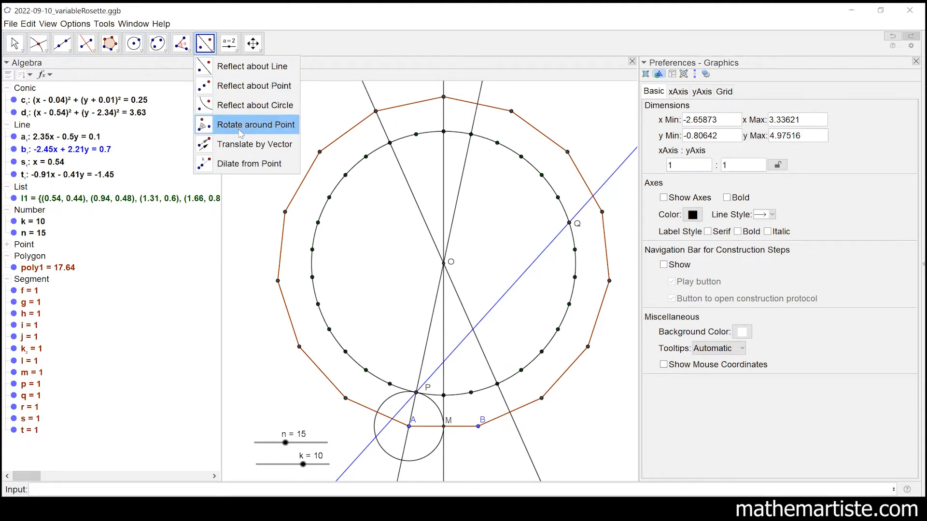
left_click(224, 68)
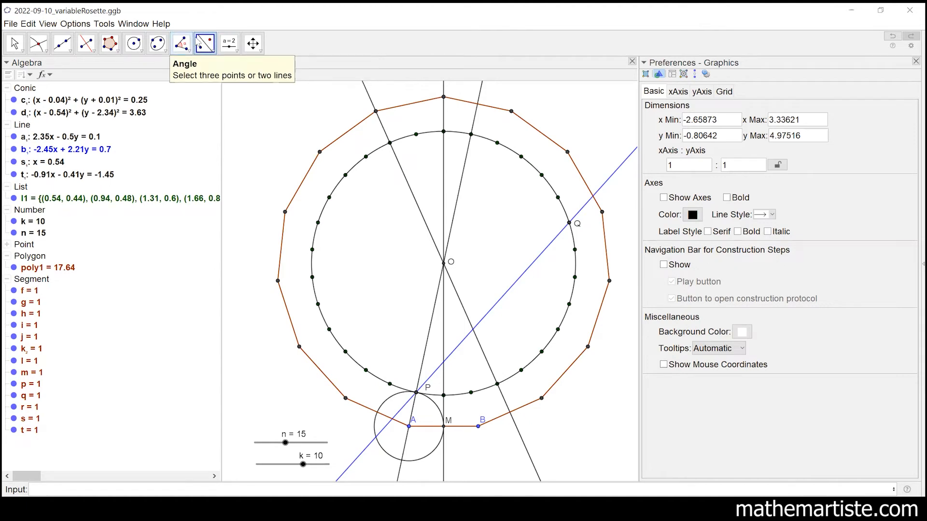
left_click(205, 44)
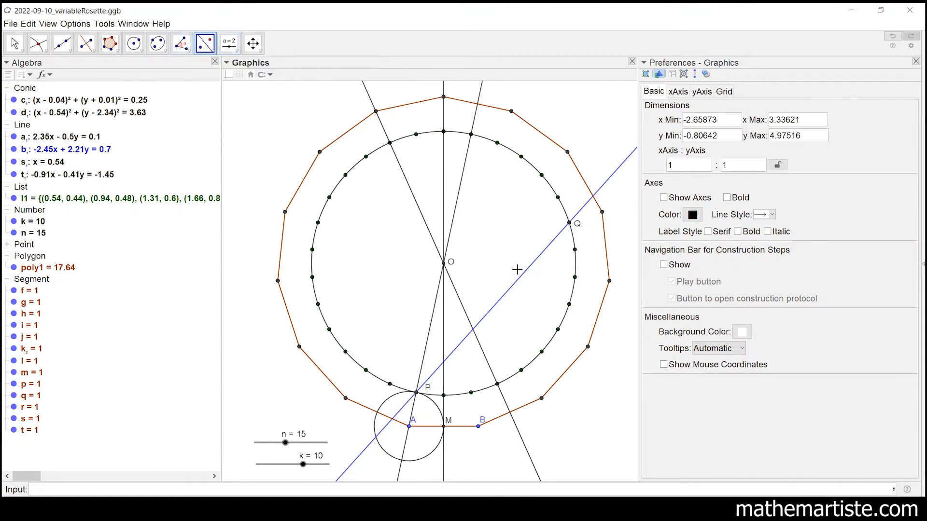
left_click(523, 280)
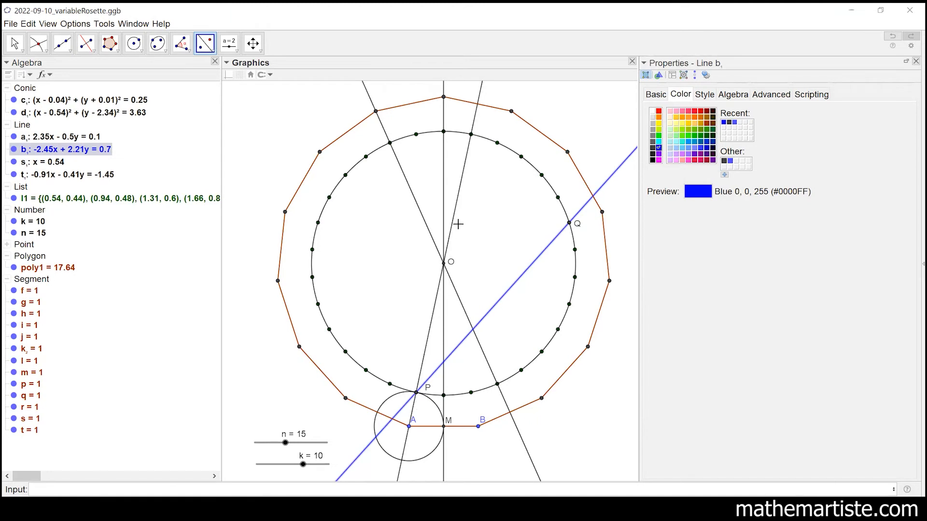
left_click(427, 343)
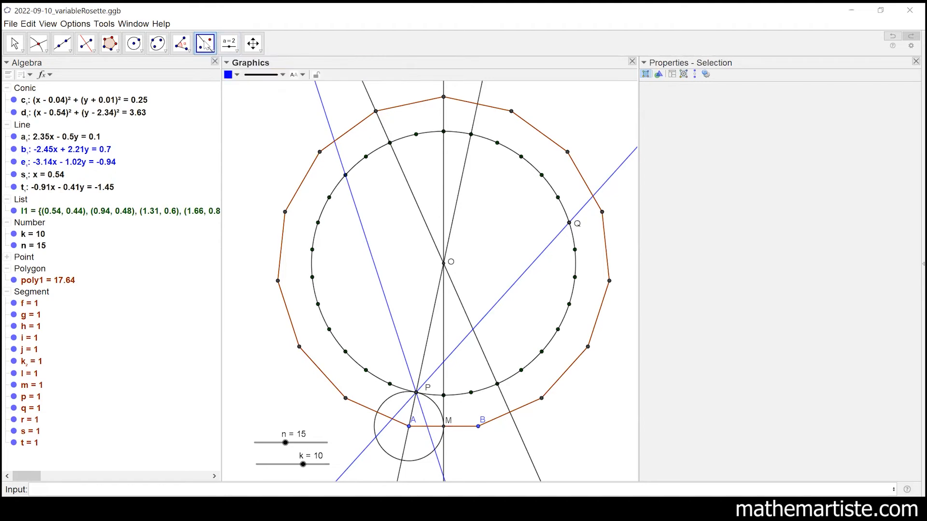
left_click(236, 49)
left_click(511, 295)
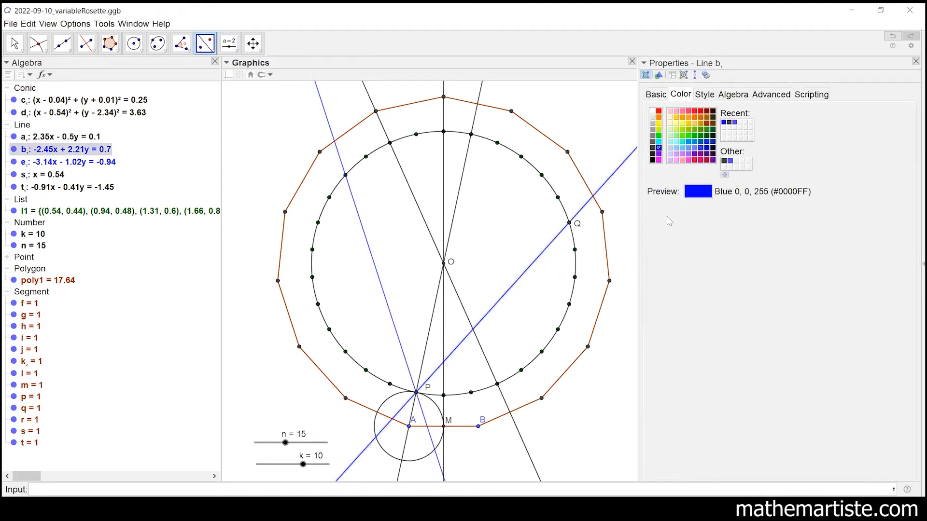
left_click(444, 332)
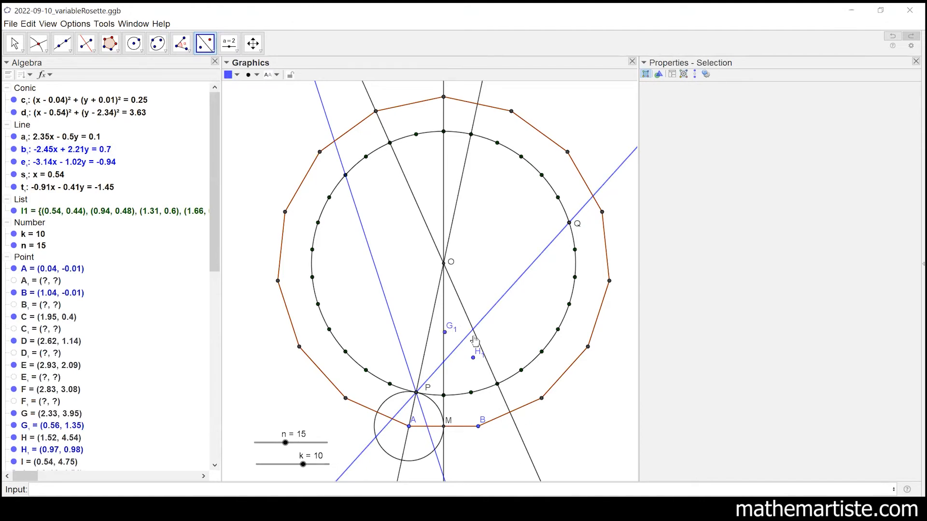
left_click(25, 27)
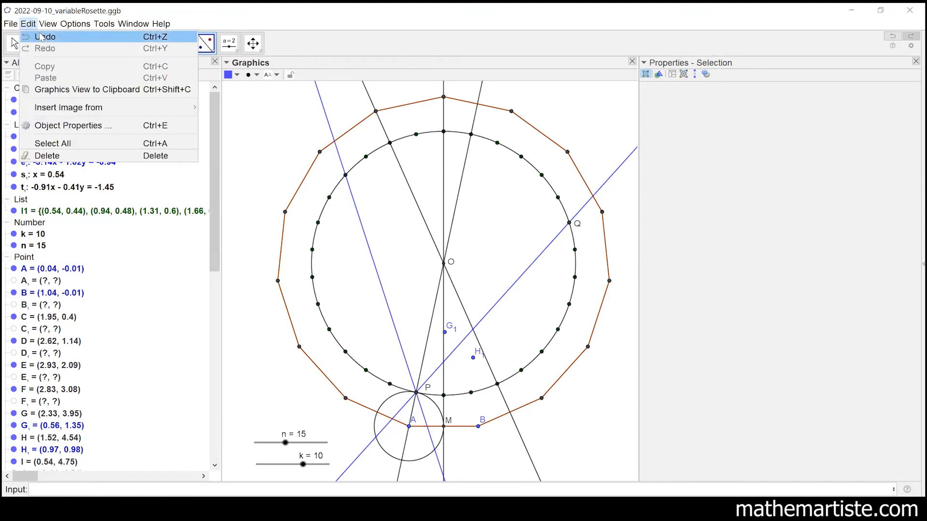
left_click(42, 38)
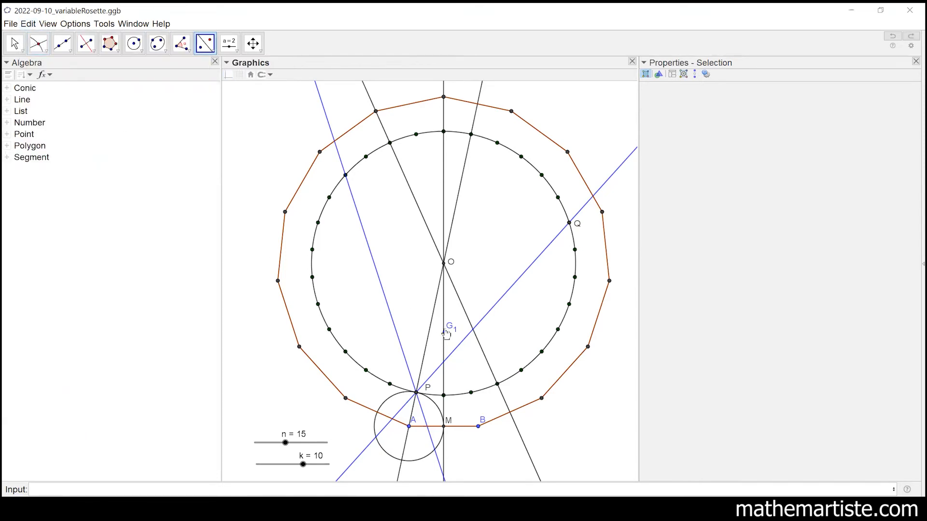
left_click(26, 23)
left_click(40, 37)
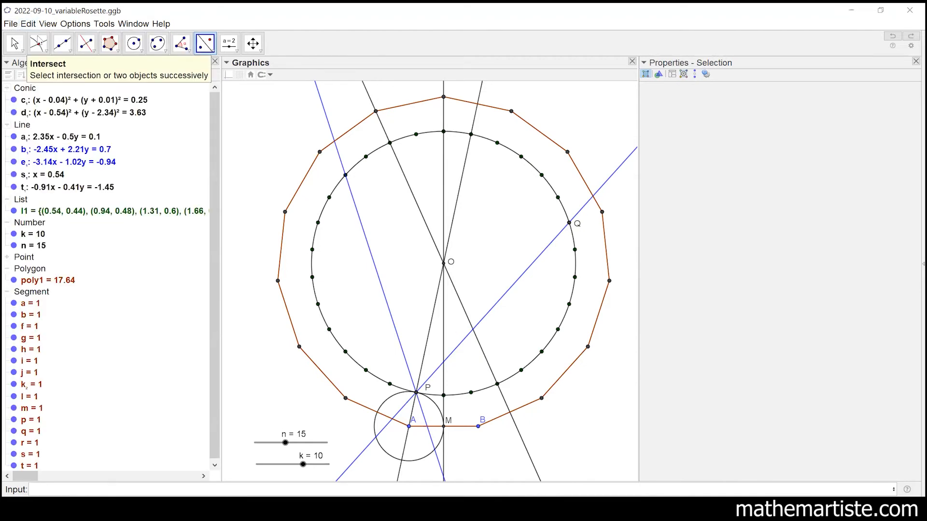
Step: Collapse the segment group in the object list and save the file
left_click(14, 43)
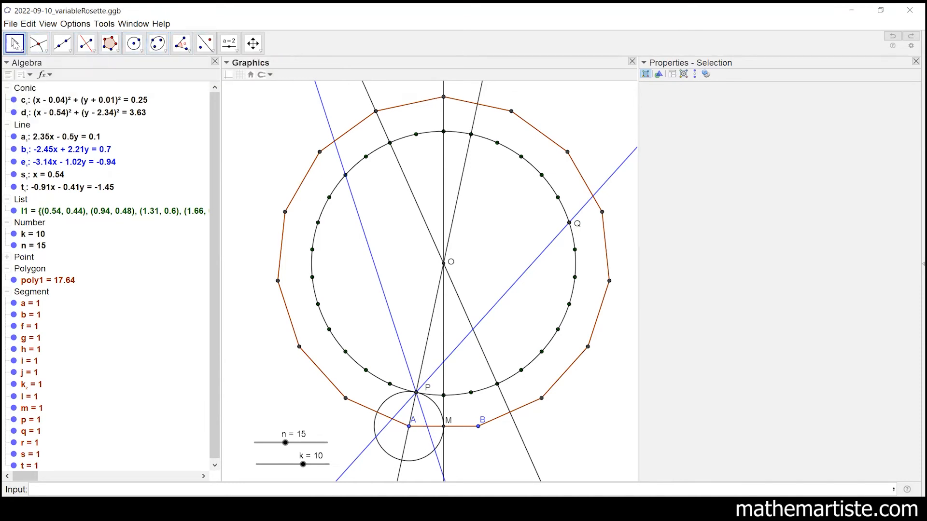
left_click(272, 148)
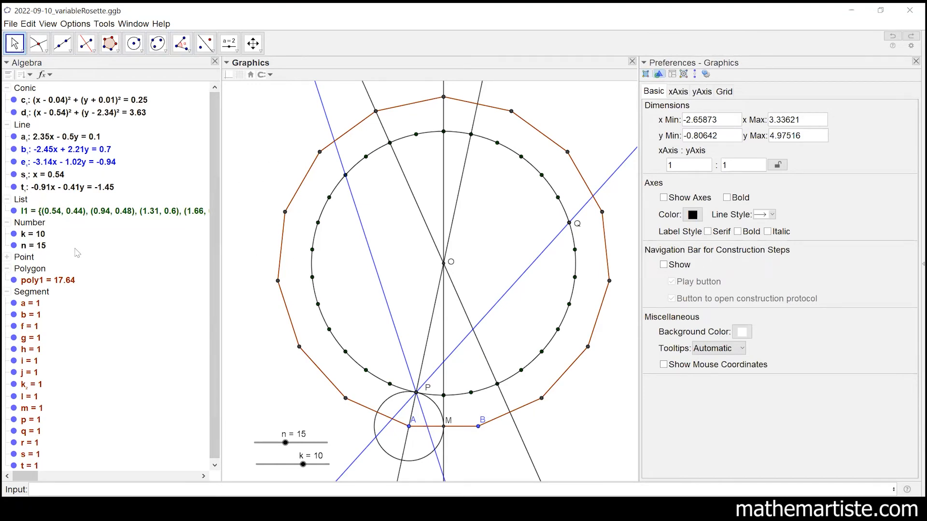
left_click(7, 293)
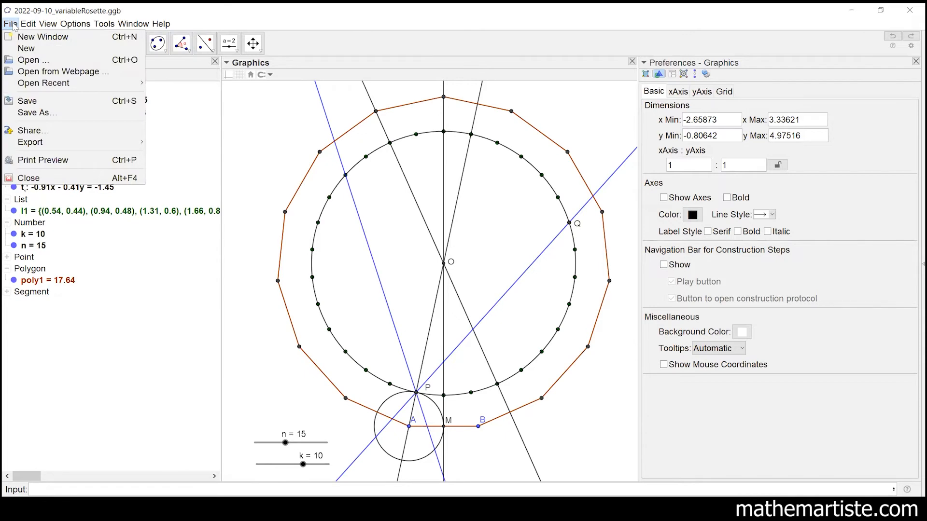
left_click(35, 101)
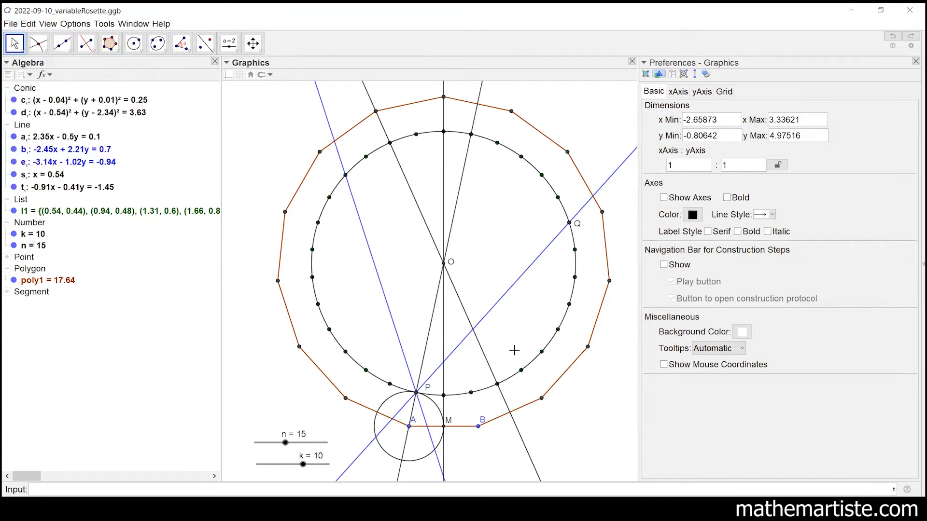
Step: Reflect the blue line PQ about the vertical line through O and M
left_click(203, 44)
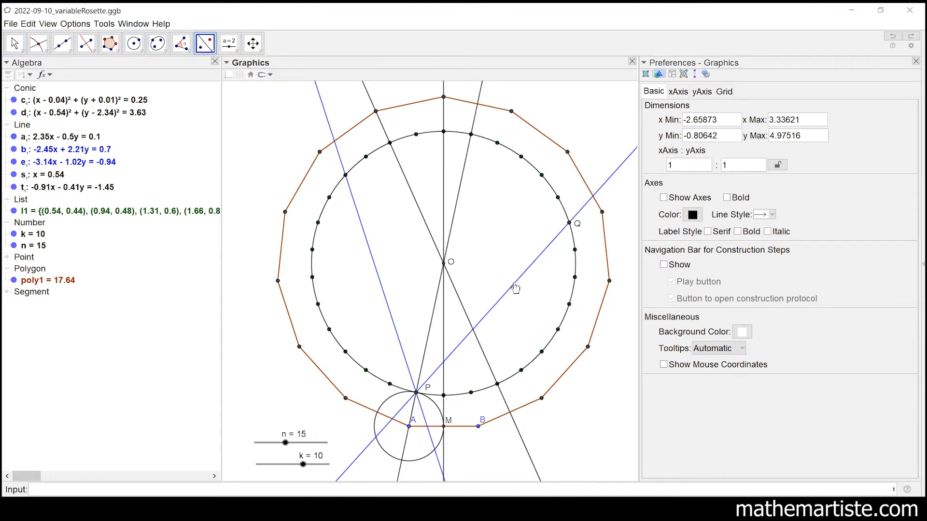
left_click(514, 286)
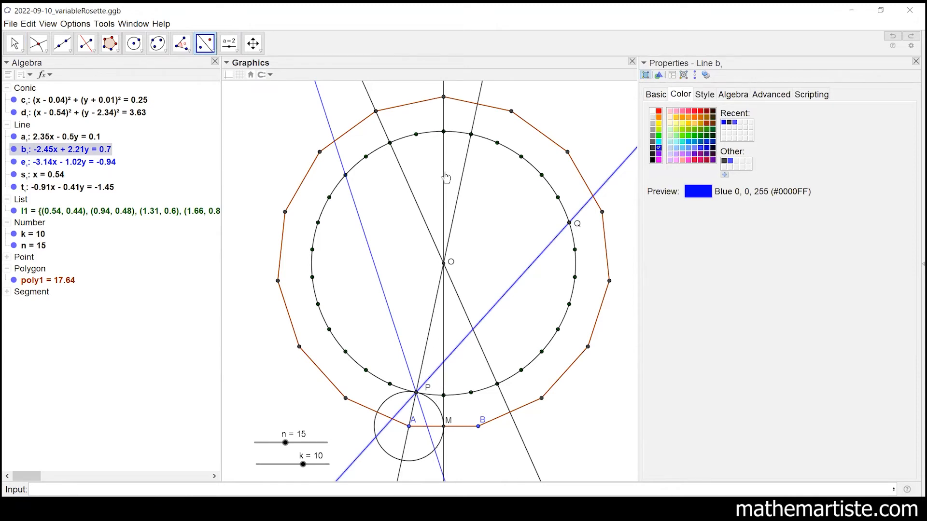
left_click(445, 179)
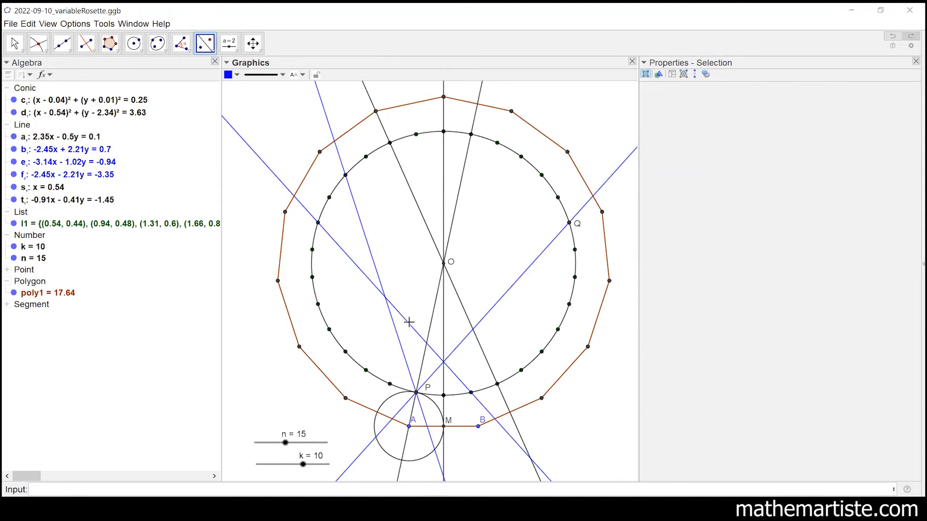
Step: Mark the intersection of line OP with the reflection of PQ about the vertical line
left_click(39, 45)
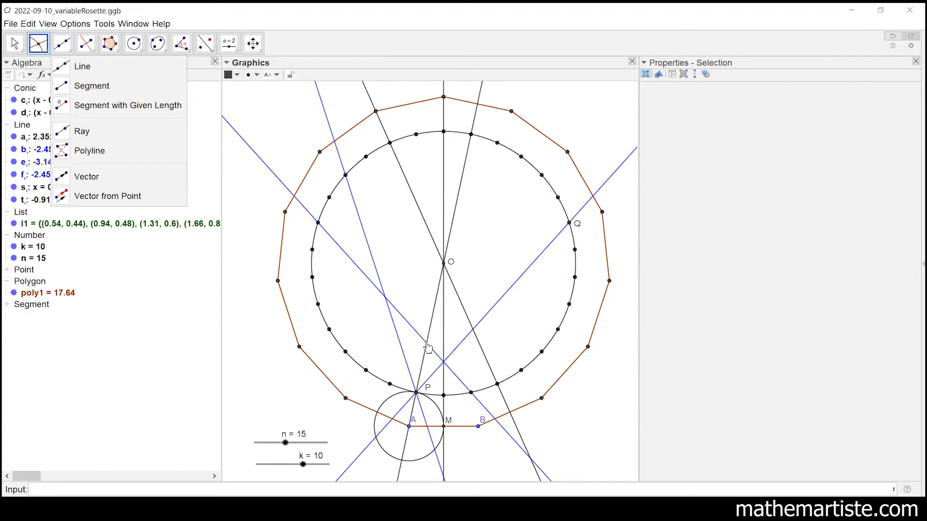
left_click(428, 345)
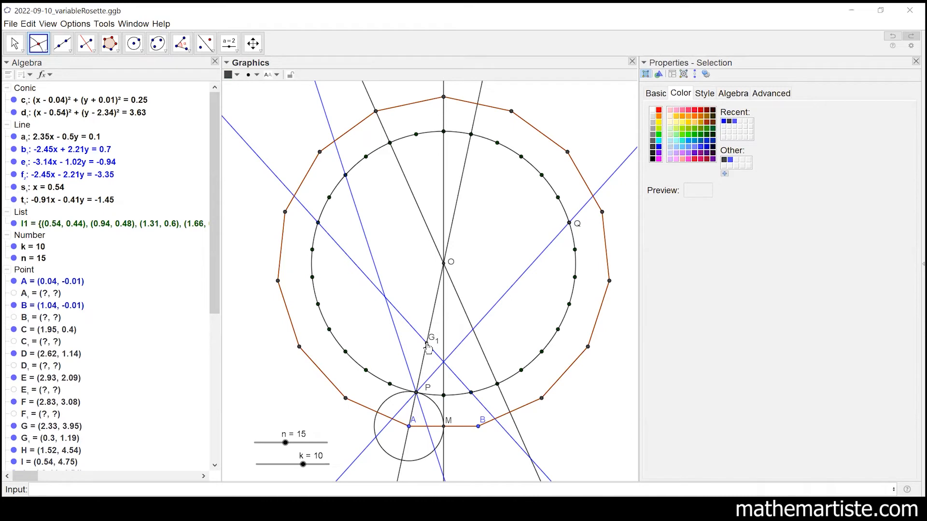
left_click(444, 365)
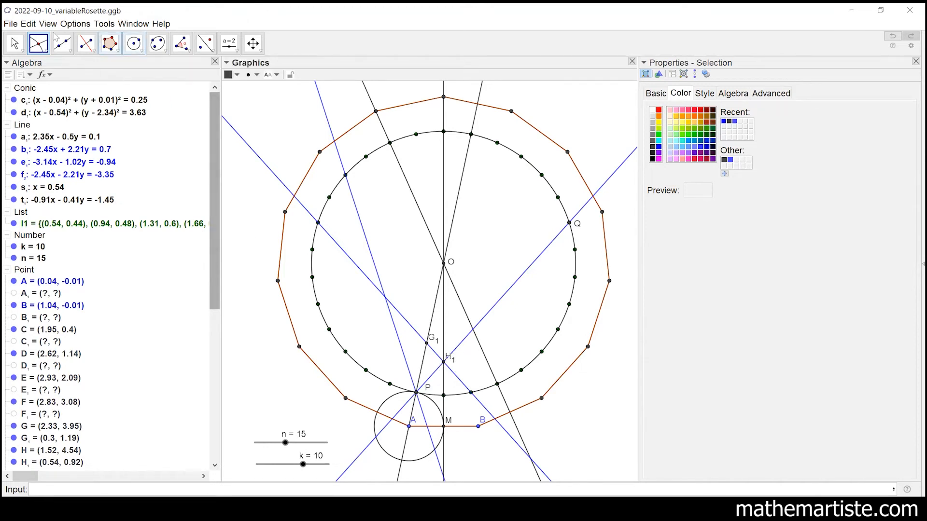
left_click(28, 23)
left_click(48, 33)
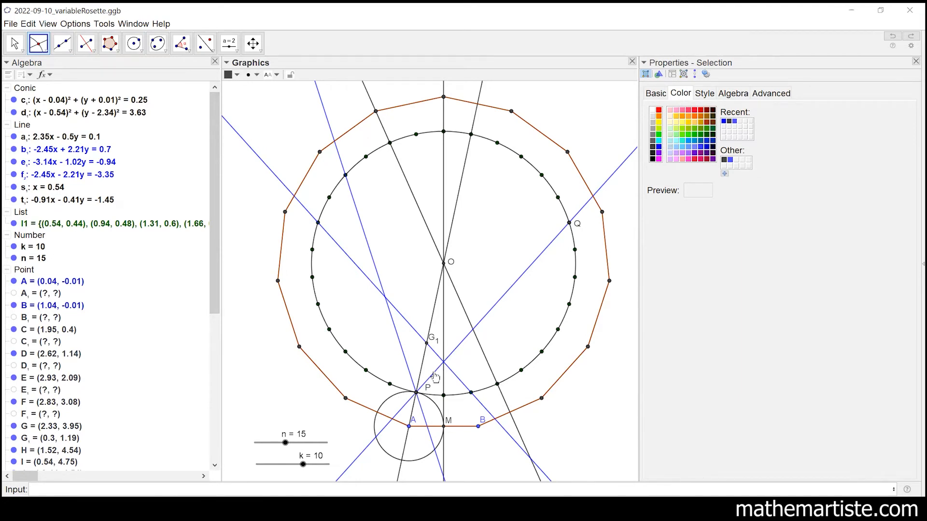
Step: Mark the intersection of line PQ with the vertical line through O and reflect that point about line OP
left_click(500, 303)
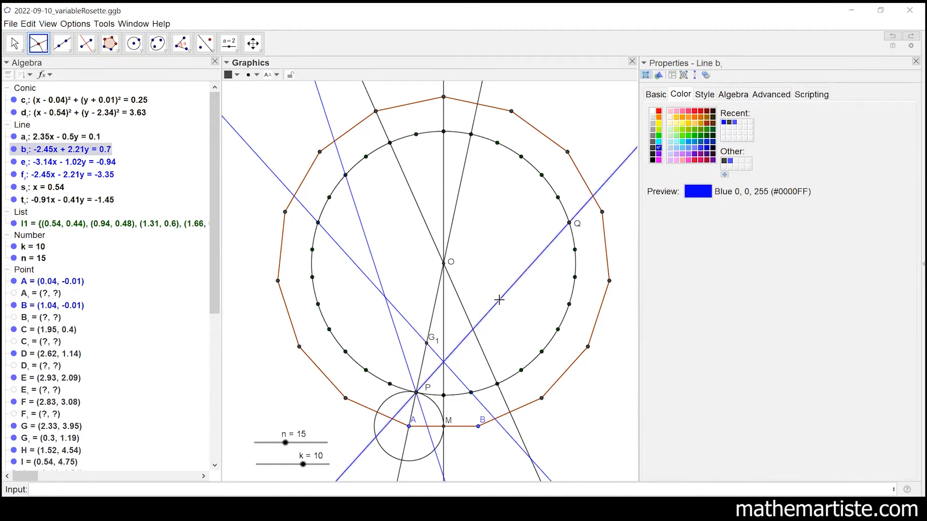
left_click(444, 321)
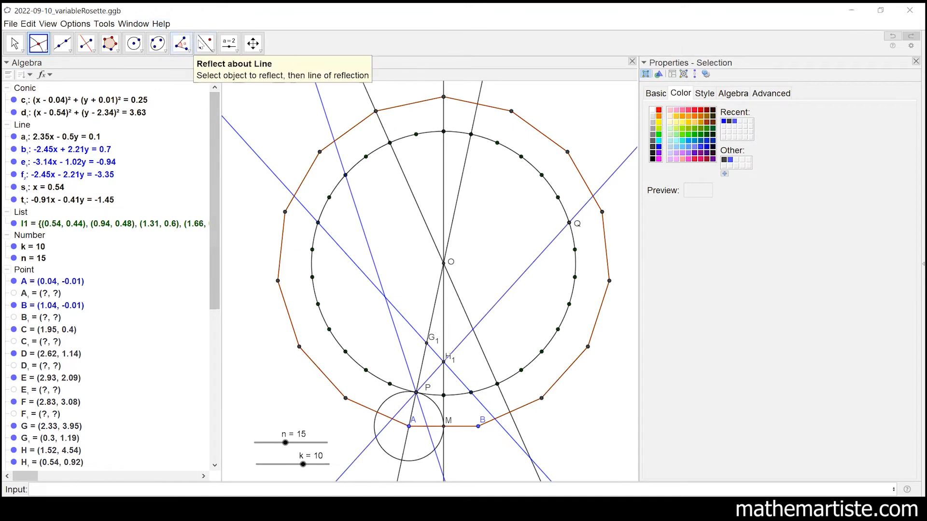
left_click(207, 46)
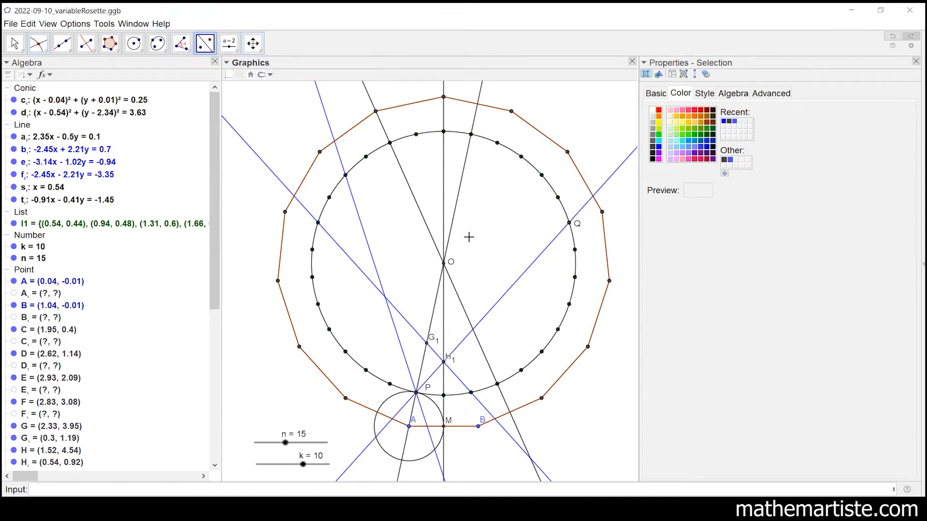
left_click(443, 363)
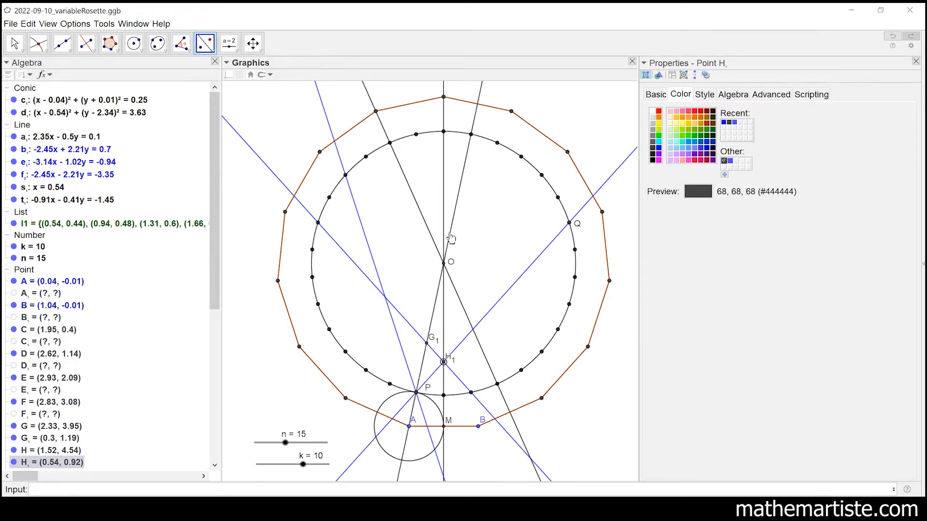
left_click(432, 316)
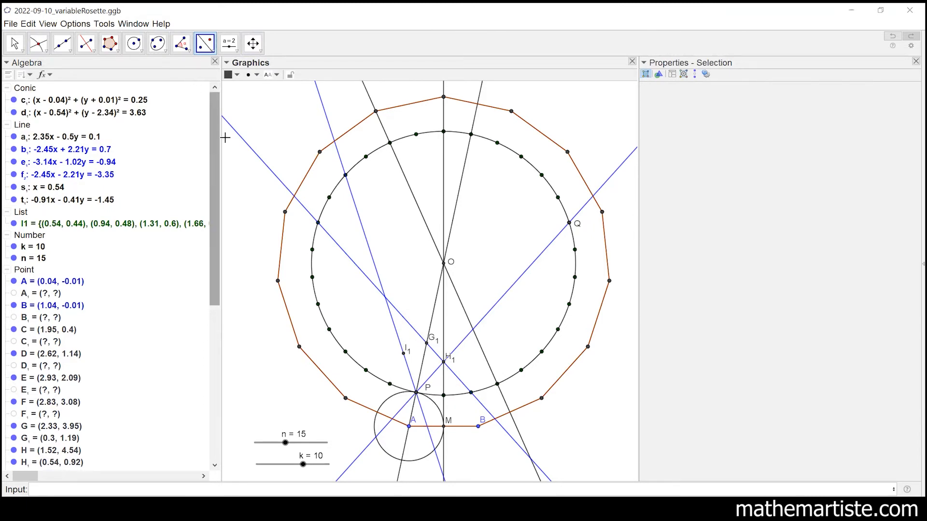
Step: Draw a closed four-sided polygon through points P, H₁, G₁ and I₁
left_click(117, 51)
left_click(131, 69)
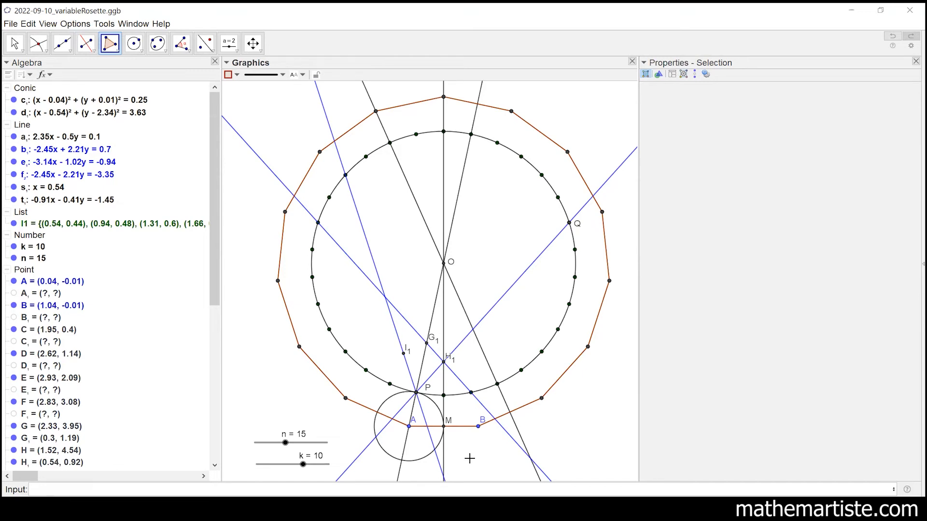
left_click(416, 393)
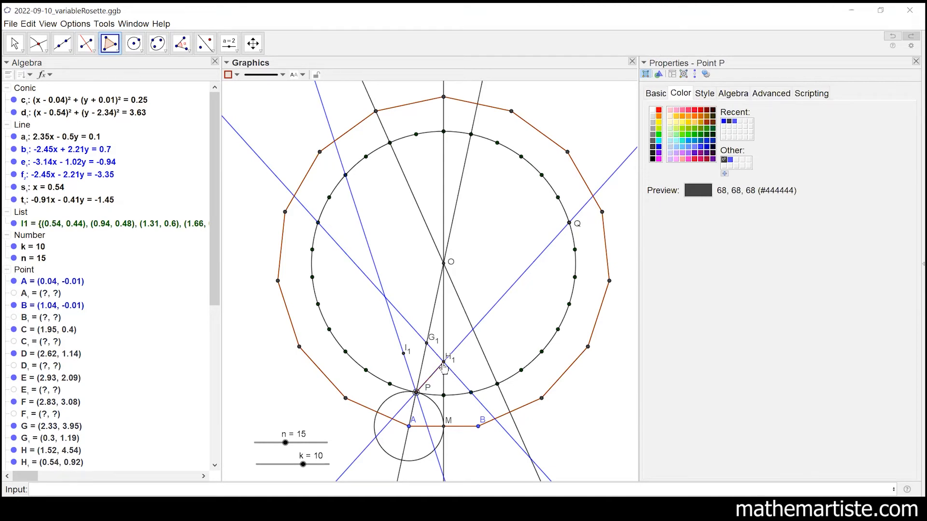
left_click(444, 363)
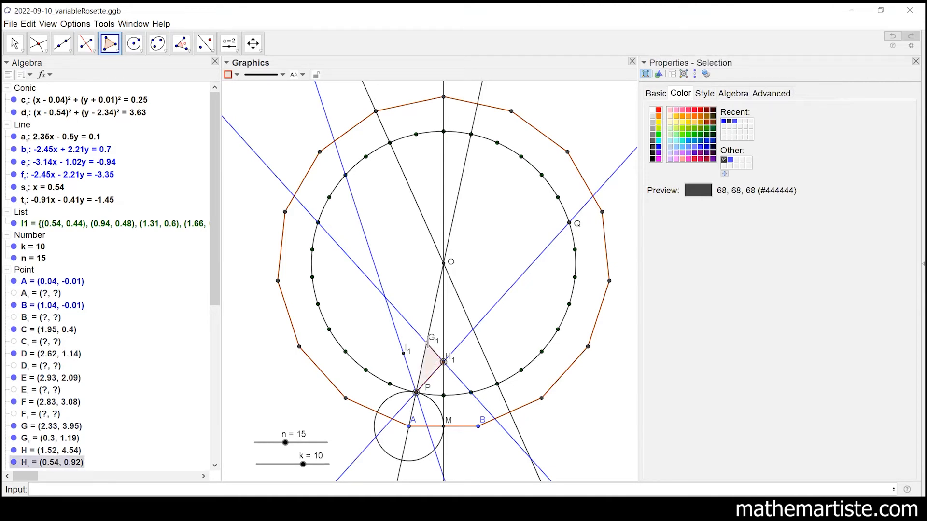
left_click(427, 343)
left_click(404, 355)
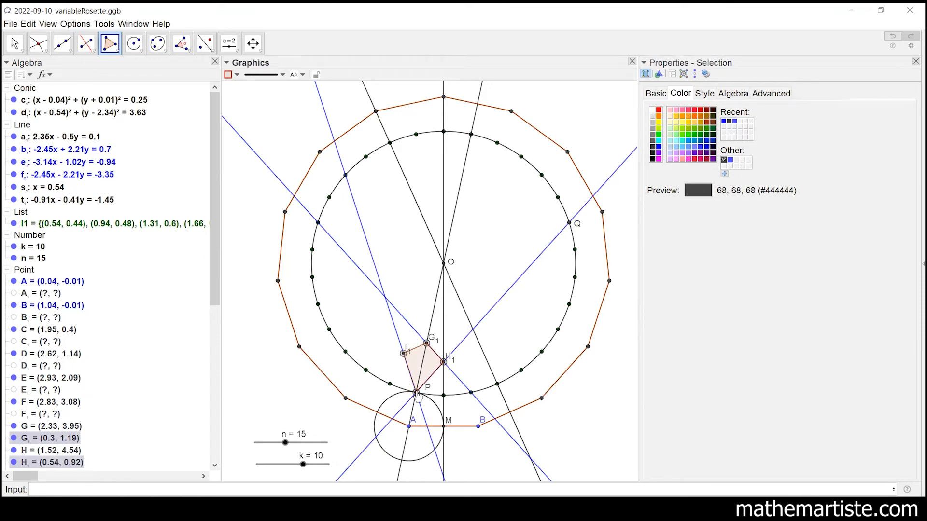
left_click(416, 393)
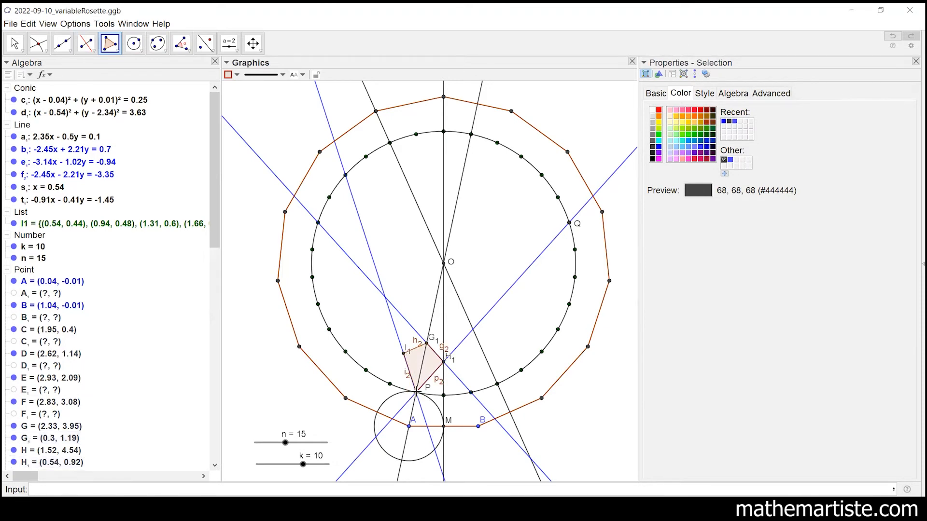
Step: Hide the labels of all segments, including the polygon and quadrilateral sides, and collapse the Point and Segment groups in the object list
left_click(16, 46)
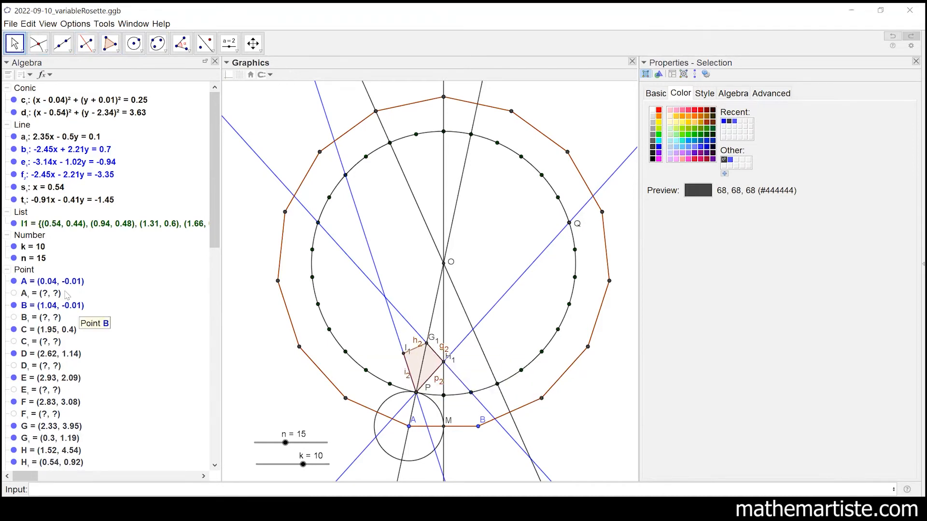
left_click(8, 270)
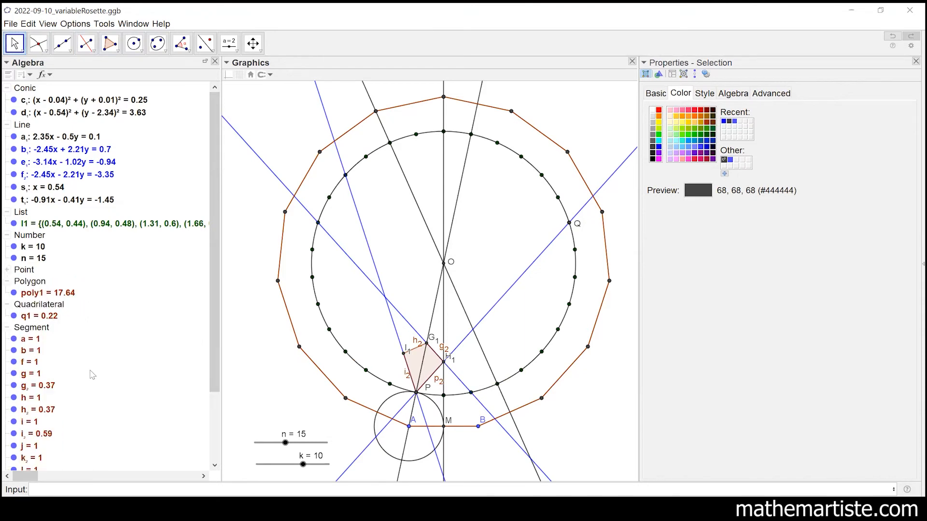
right_click(39, 331)
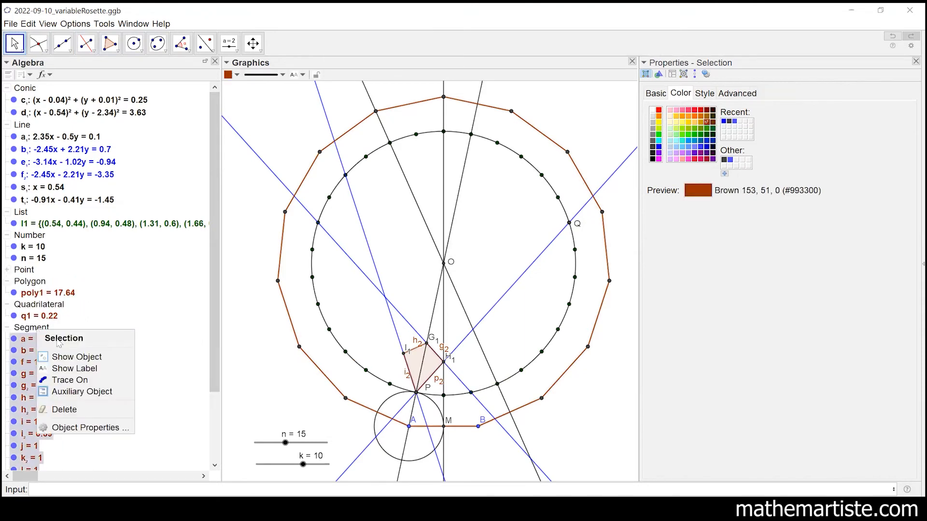
left_click(77, 369)
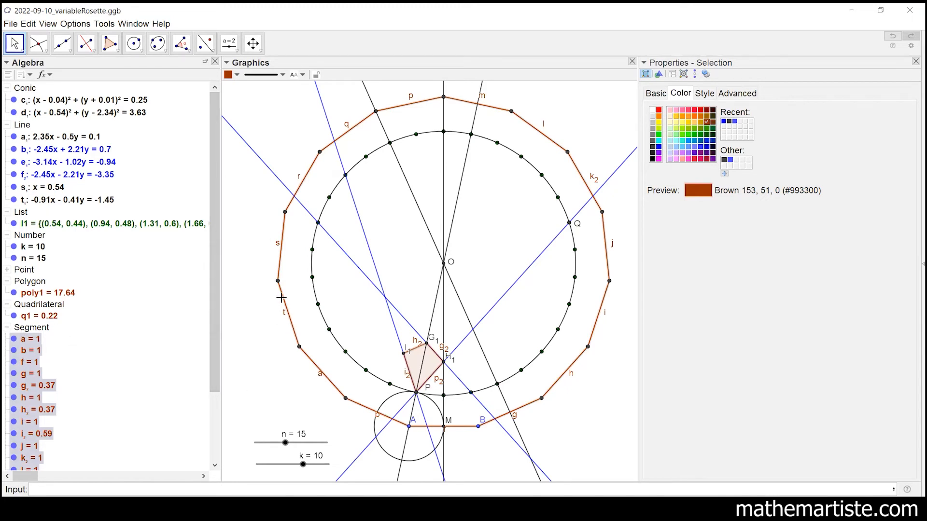
right_click(30, 327)
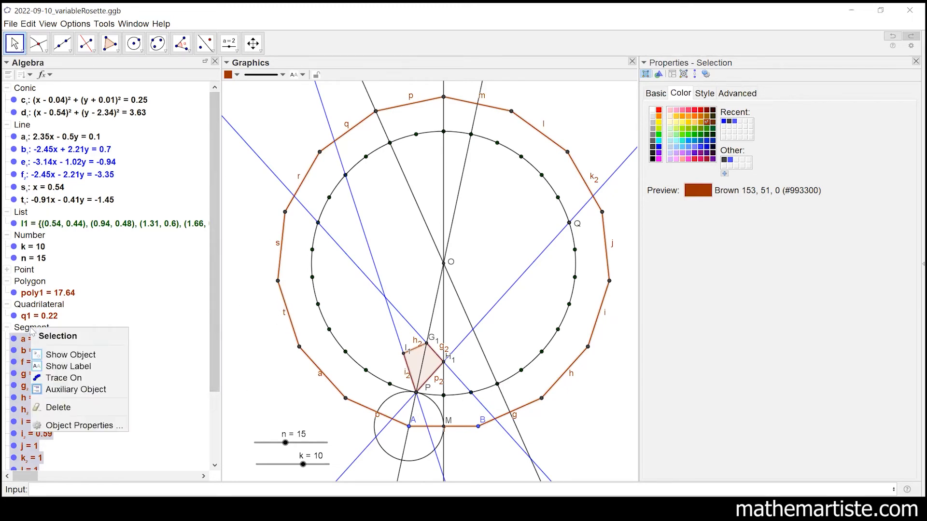
left_click(64, 368)
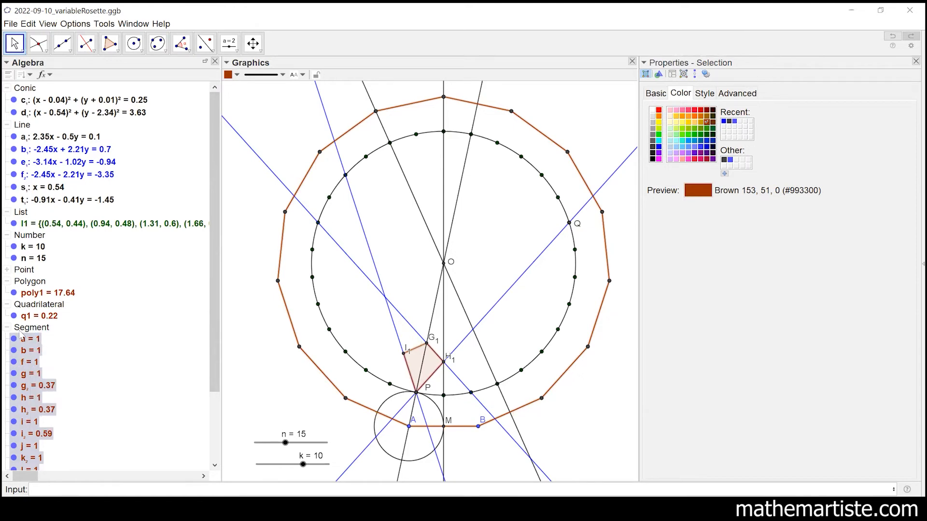
left_click(7, 328)
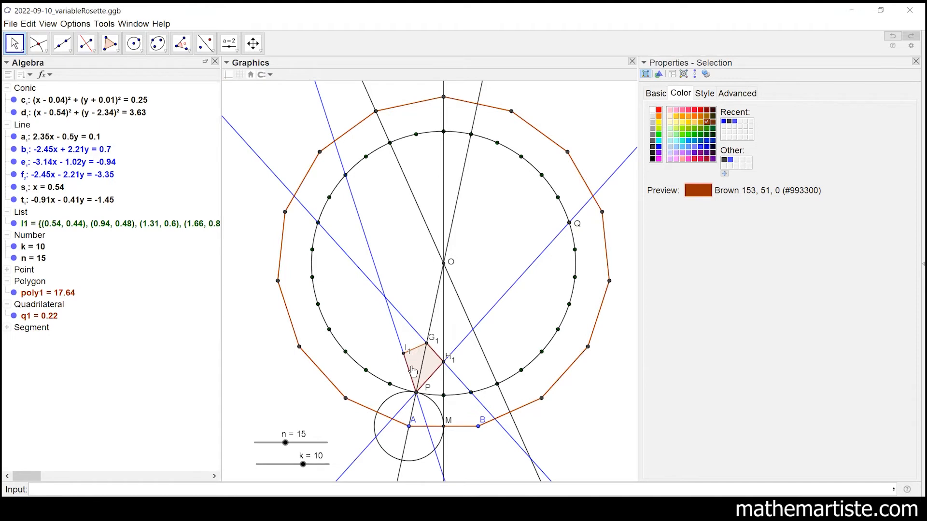
Step: Hide the labels of the kite's vertices I₁, G₁ and H₁
right_click(406, 347)
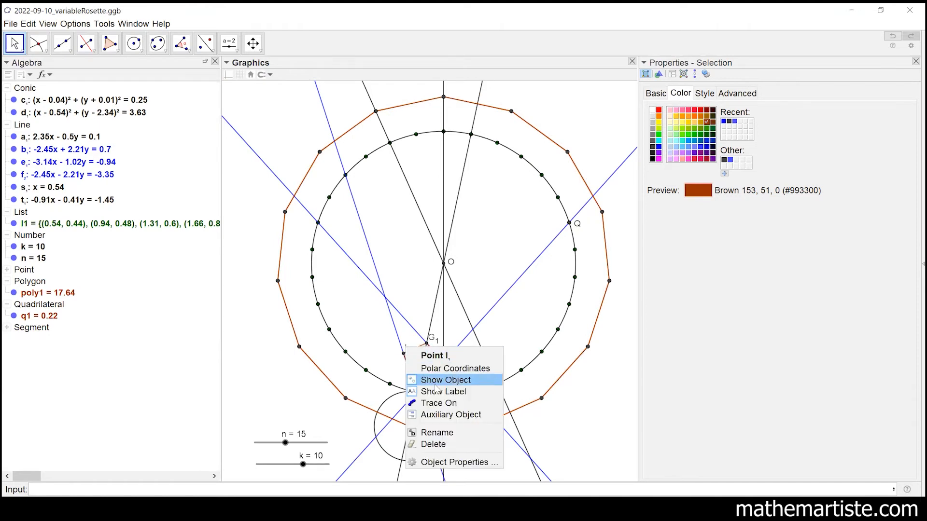
key("Escape")
right_click(437, 339)
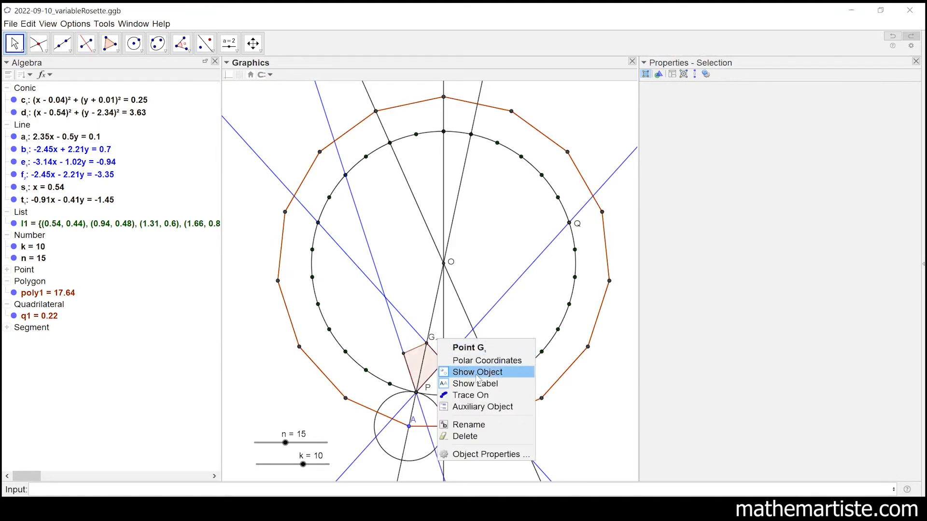
left_click(476, 384)
right_click(453, 359)
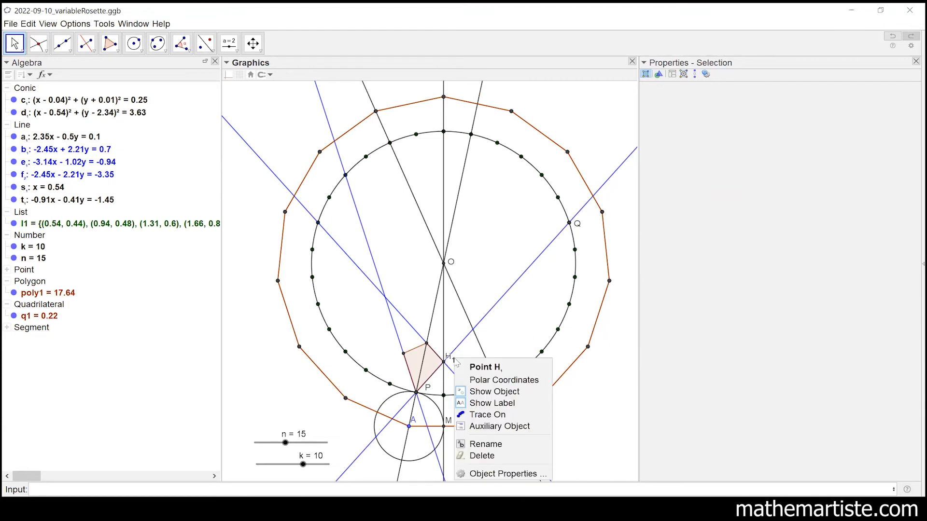
left_click(482, 404)
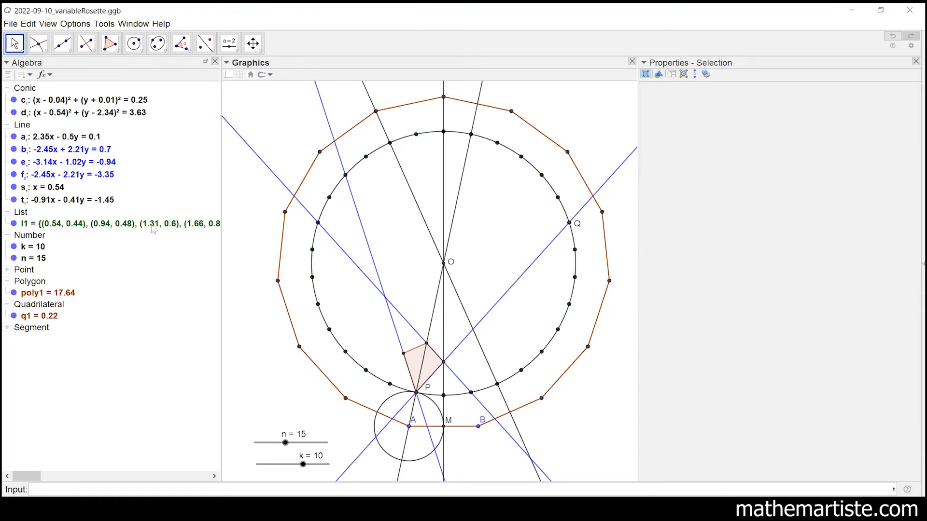
Step: Set slider k to 12
mouse_move(302, 465)
left_mouse_down()
mouse_move(314, 465)
mouse_move(301, 465)
mouse_move(294, 442)
mouse_move(309, 443)
mouse_move(276, 449)
mouse_move(313, 464)
left_mouse_up()
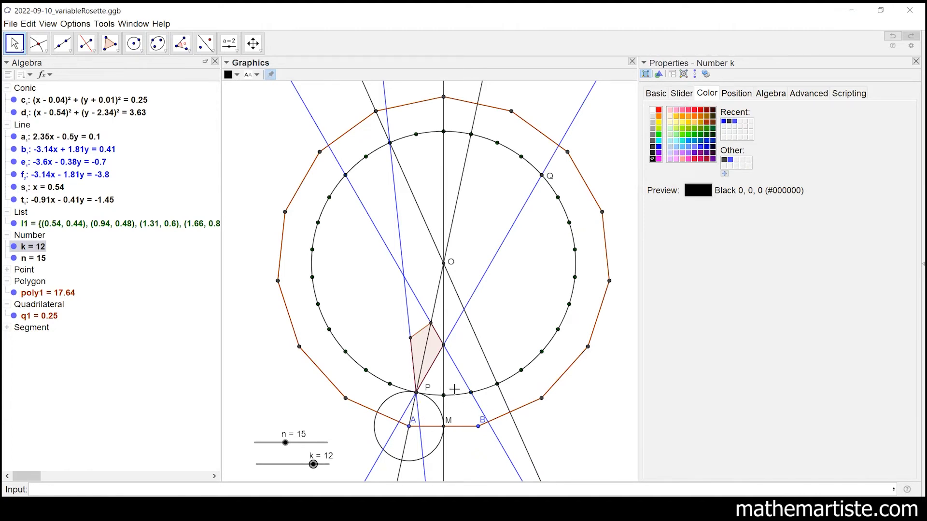
Step: Construct the angle bisector at A between points P and M
scroll(449, 449, "up", 3)
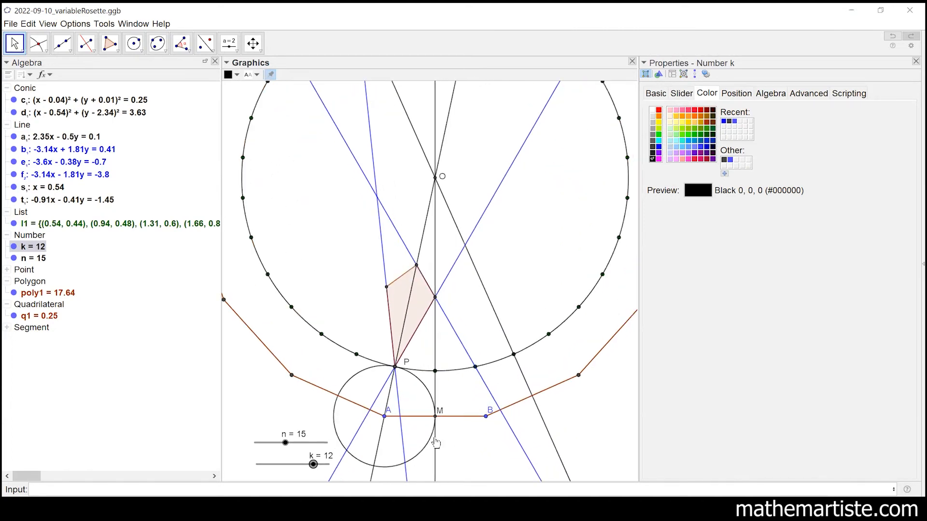
scroll(413, 466, "up", 2)
scroll(413, 466, "up", 3)
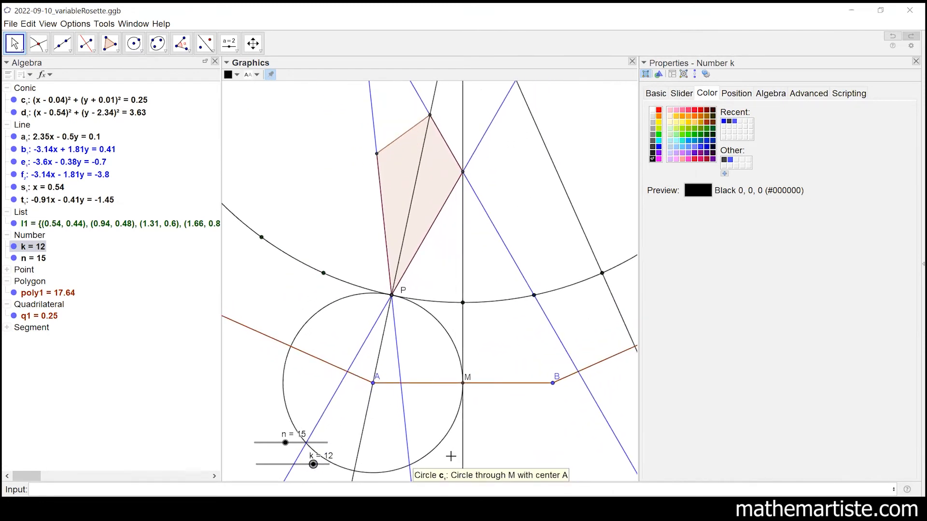
left_click_drag(502, 427, 484, 429)
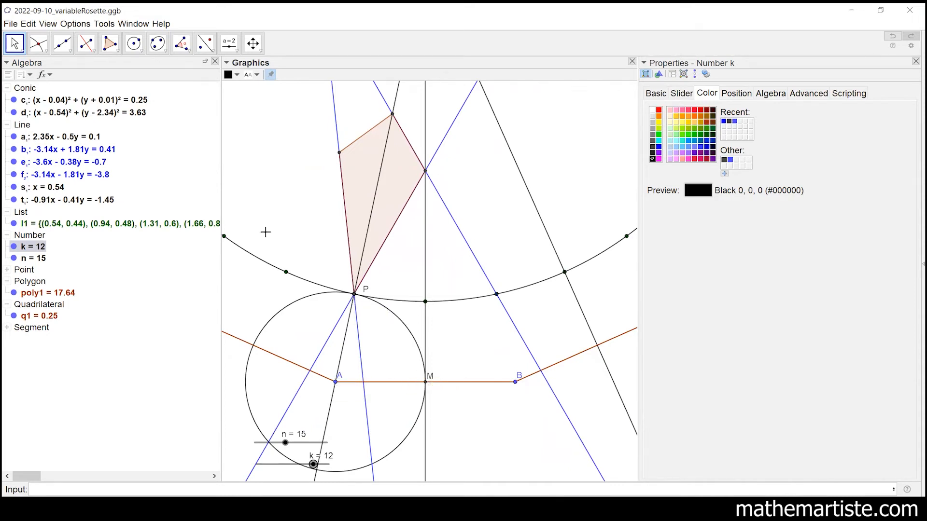
left_click(96, 54)
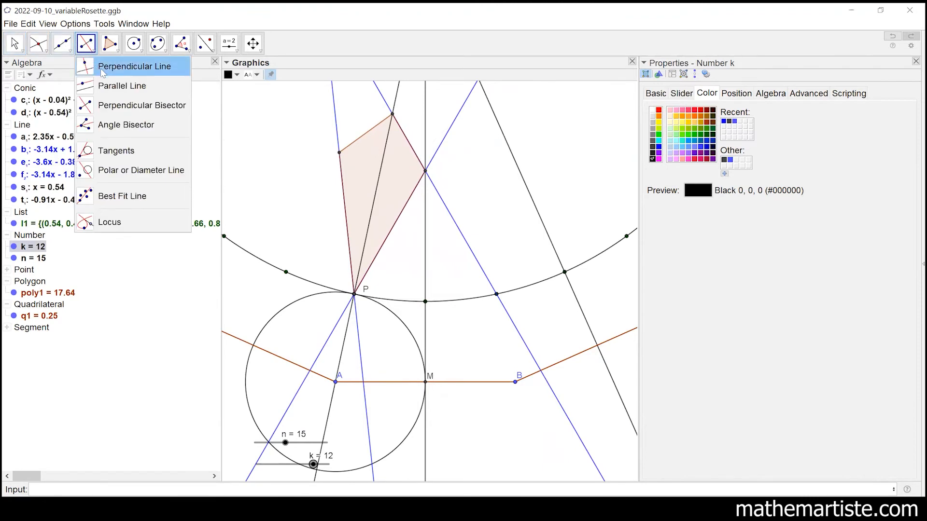
left_click(89, 48)
left_click(89, 48)
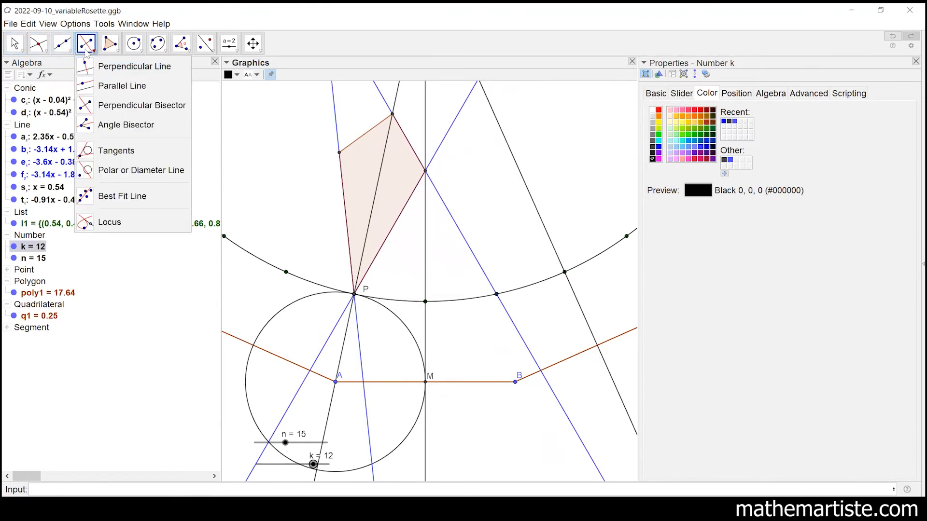
left_click(111, 127)
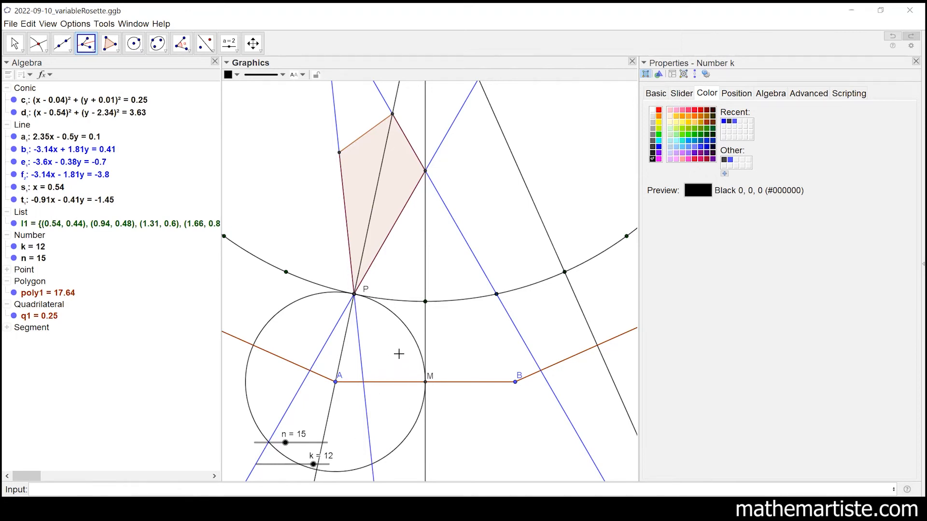
left_click(355, 295)
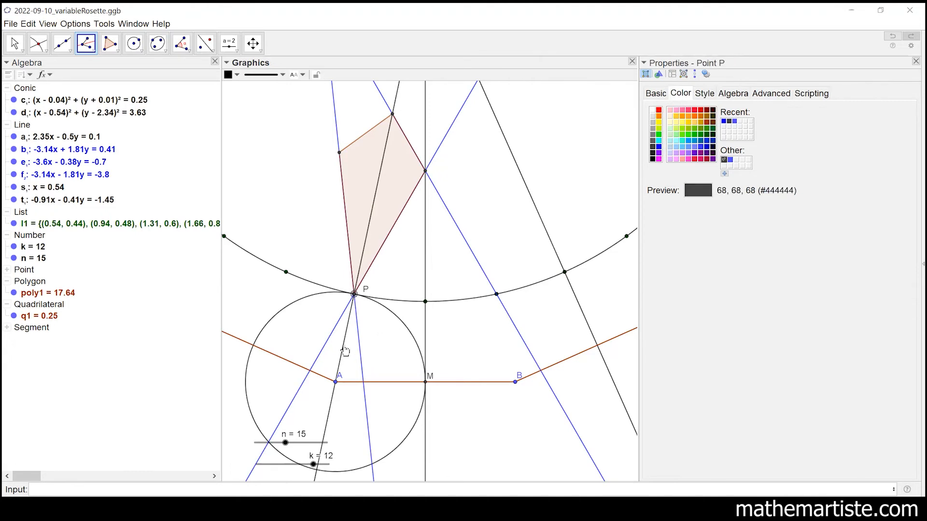
left_click(336, 382)
left_click(366, 381)
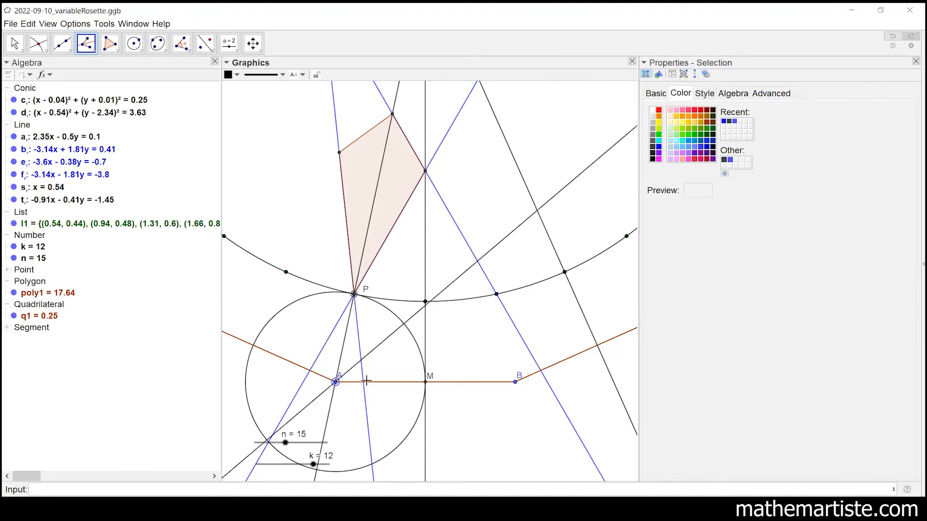
left_click(427, 387)
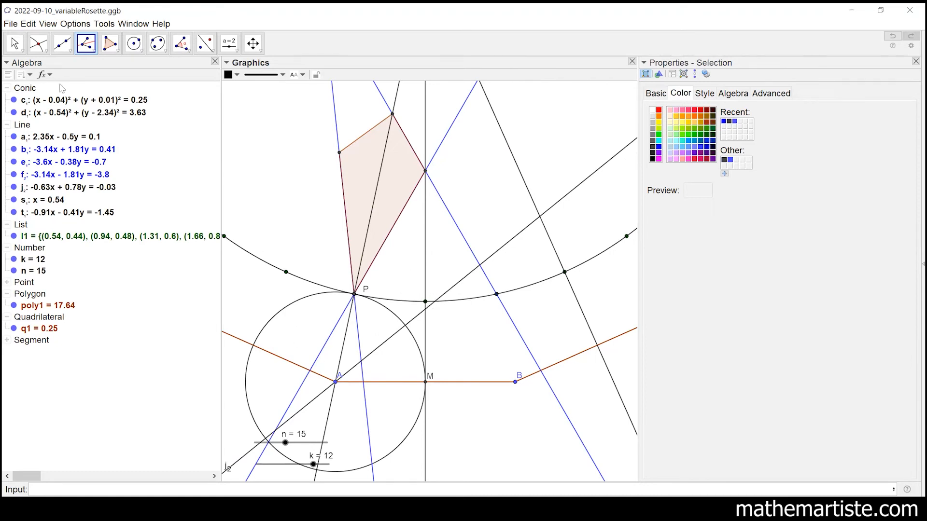
Step: Format the new angle bisector through A as a red dashed line
left_click(14, 44)
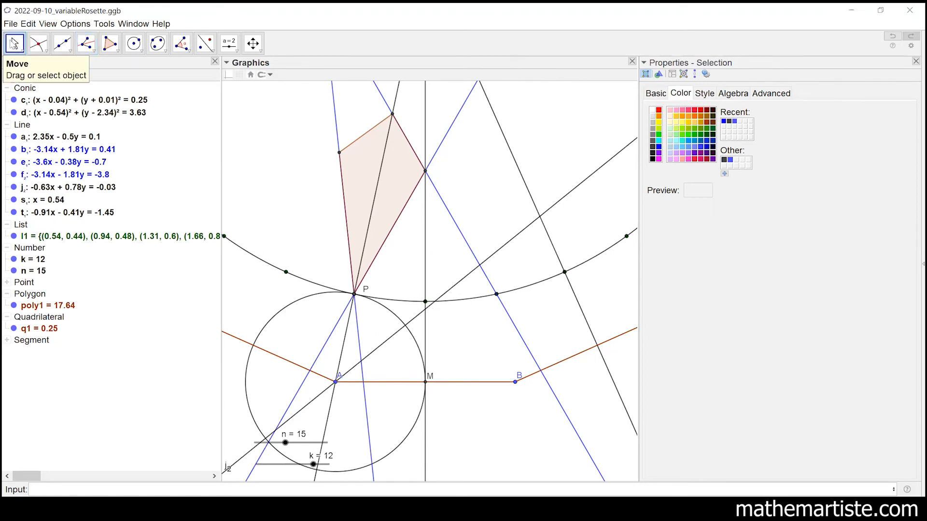
left_click(15, 45)
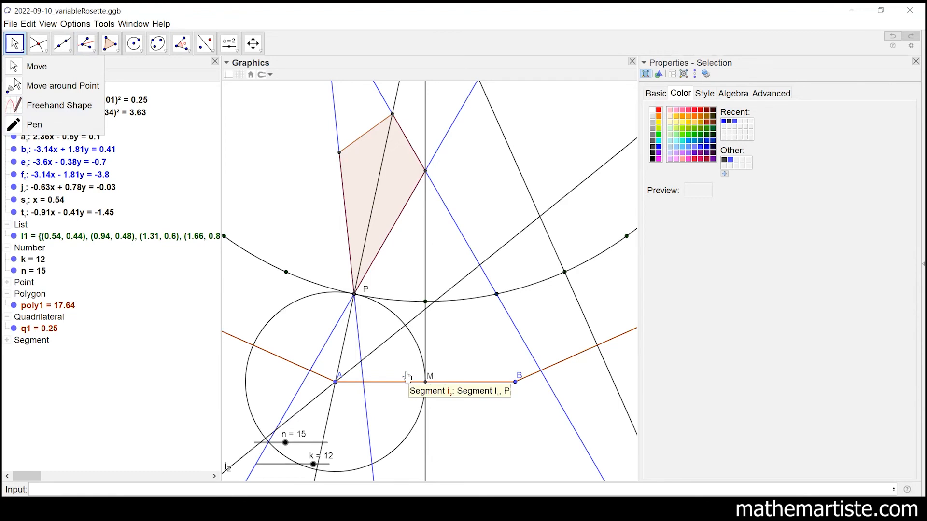
left_click(384, 342)
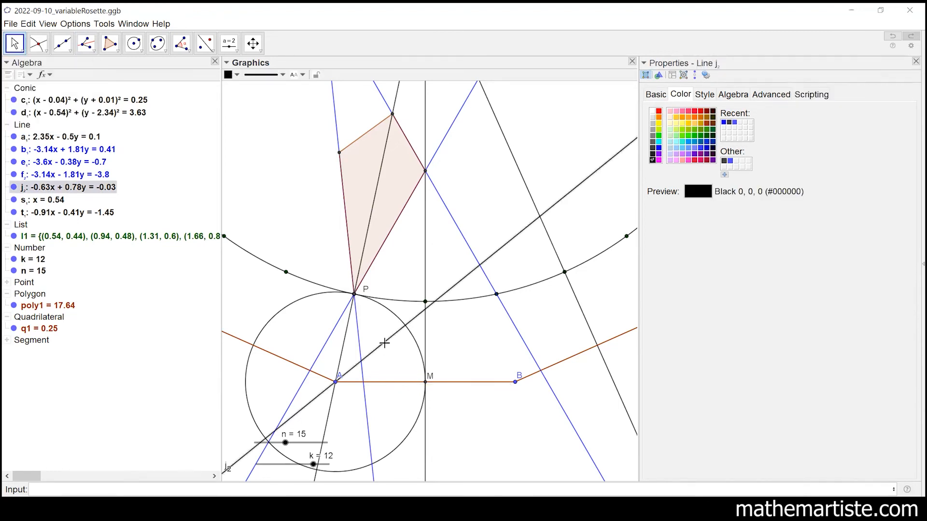
left_click(659, 111)
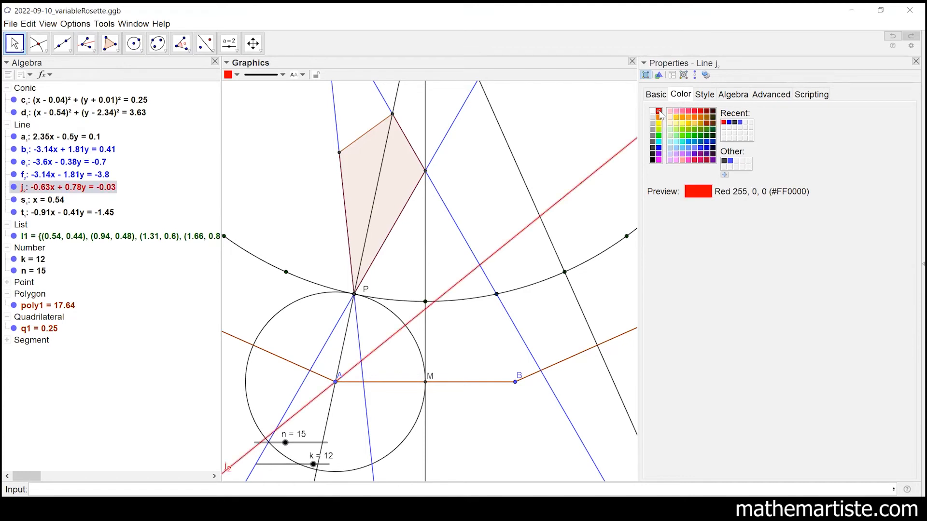
left_click(704, 96)
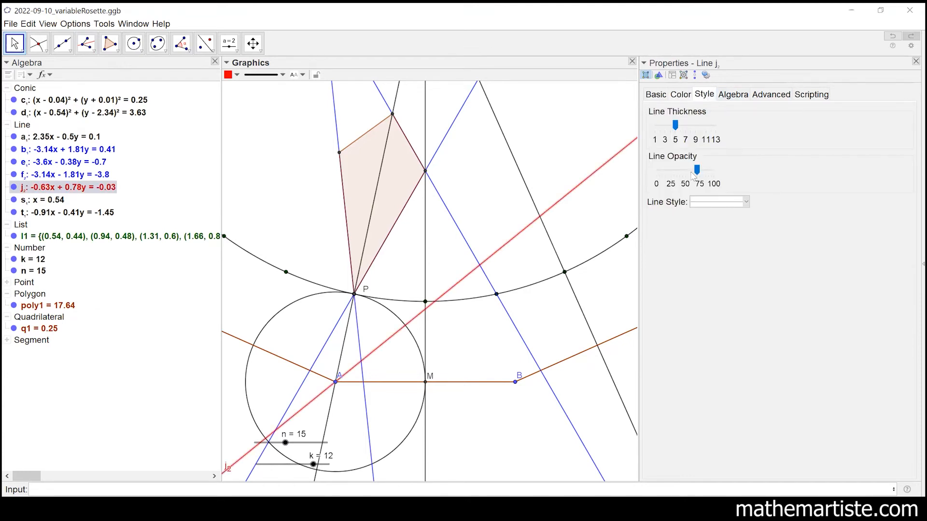
left_click(701, 205)
left_click(708, 228)
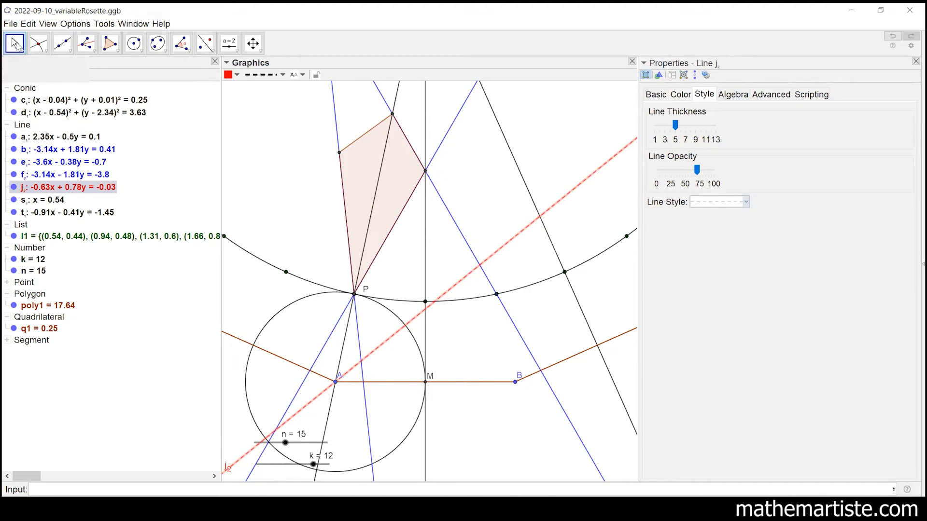
left_click(504, 355)
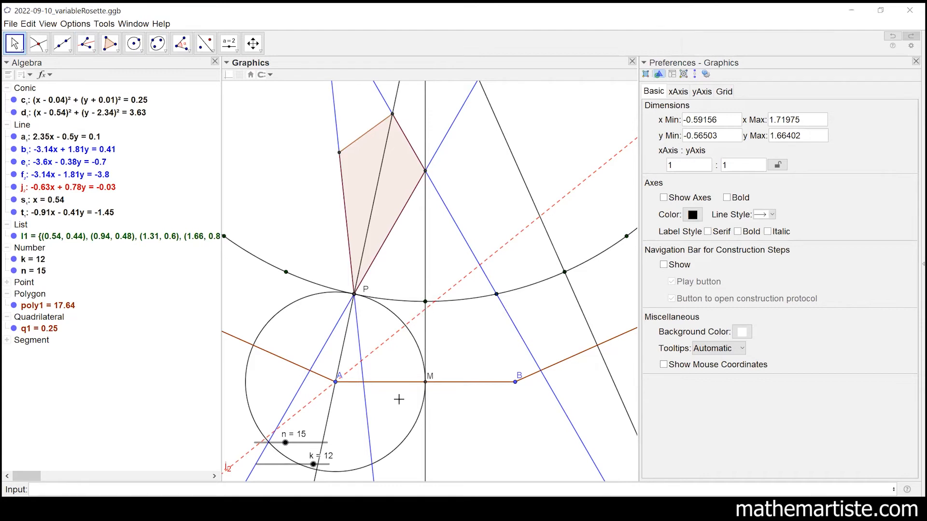
Step: Mark the intersection of the red bisector with the steep blue line through P and reflect it about the vertical line through M
left_click(39, 47)
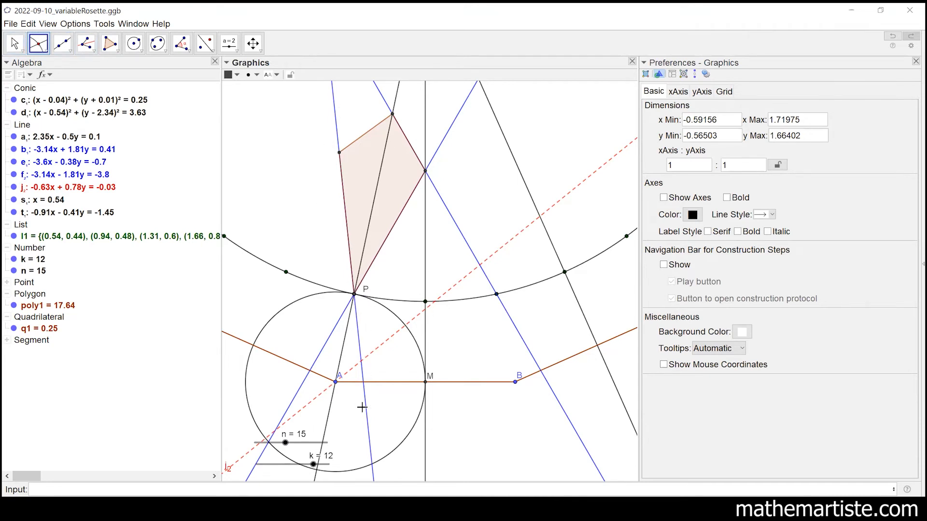
left_click(360, 361)
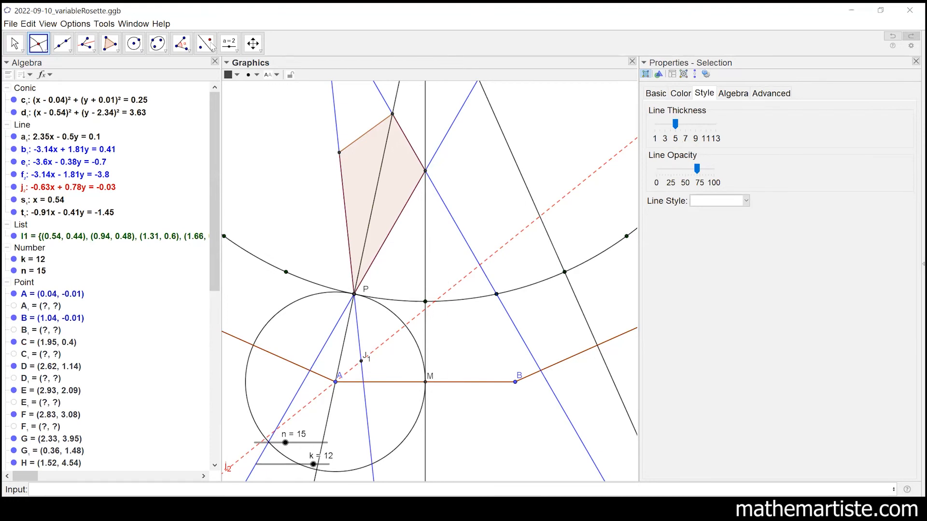
left_click(203, 46)
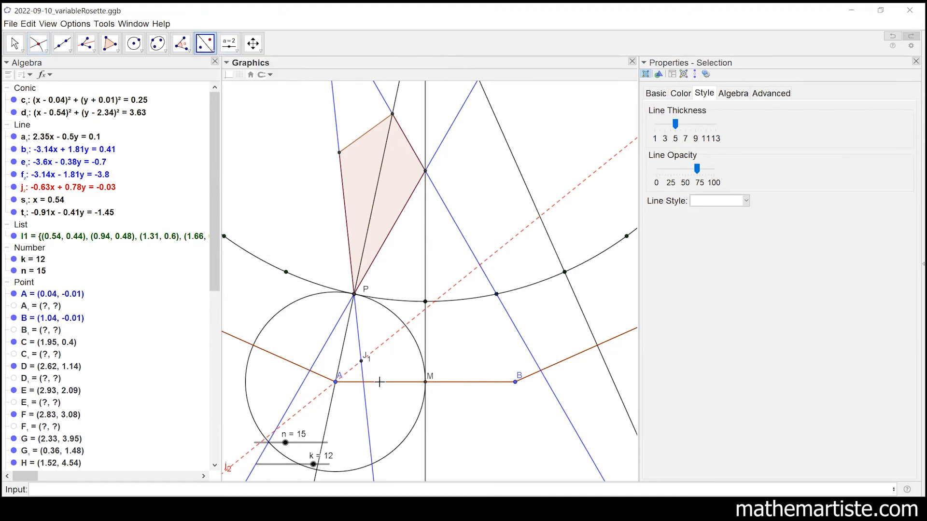
left_click(362, 363)
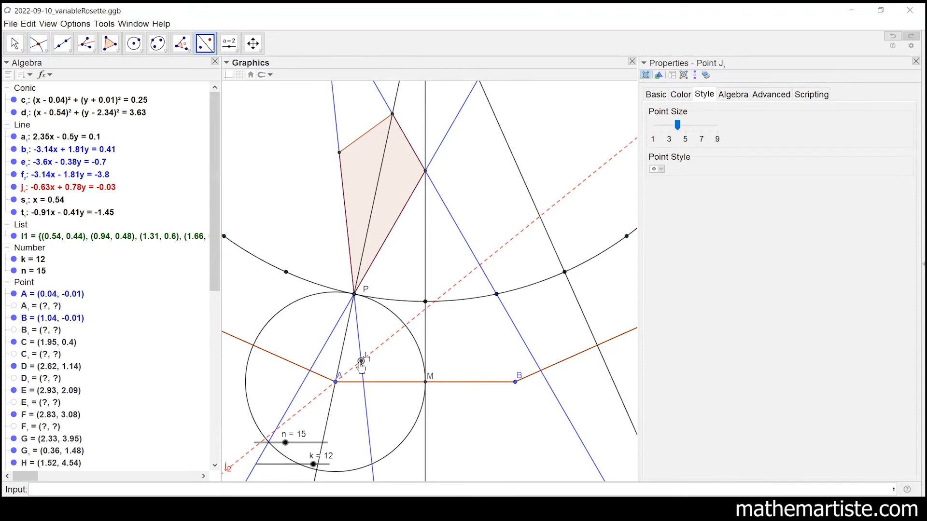
left_click(427, 255)
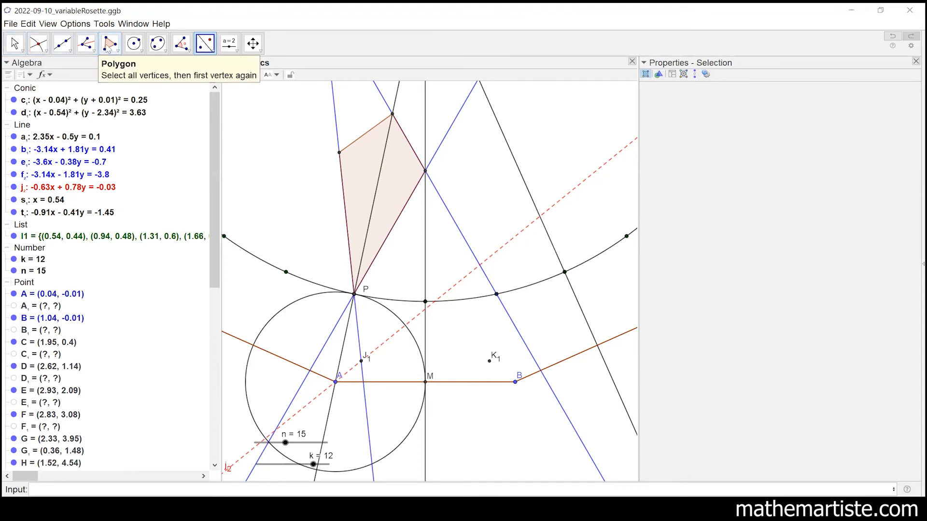
Step: Try drawing a pentagon from the intersection above P on the vertical line through M, via P, J1, M and K1, and undo it
left_click(109, 46)
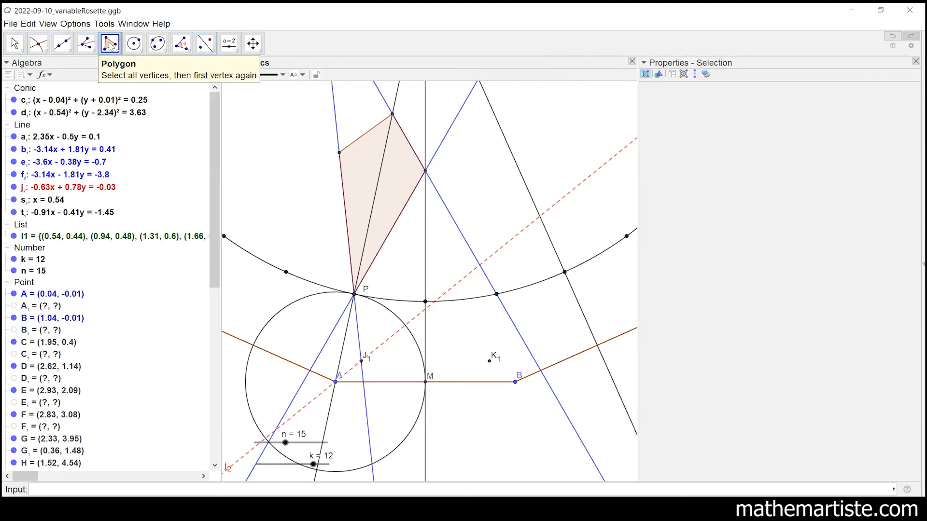
left_click(111, 46)
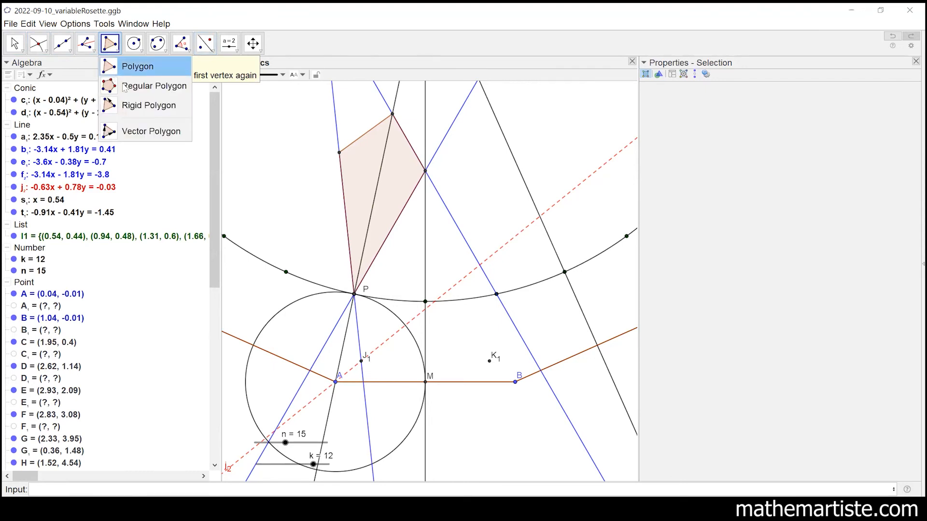
left_click(126, 67)
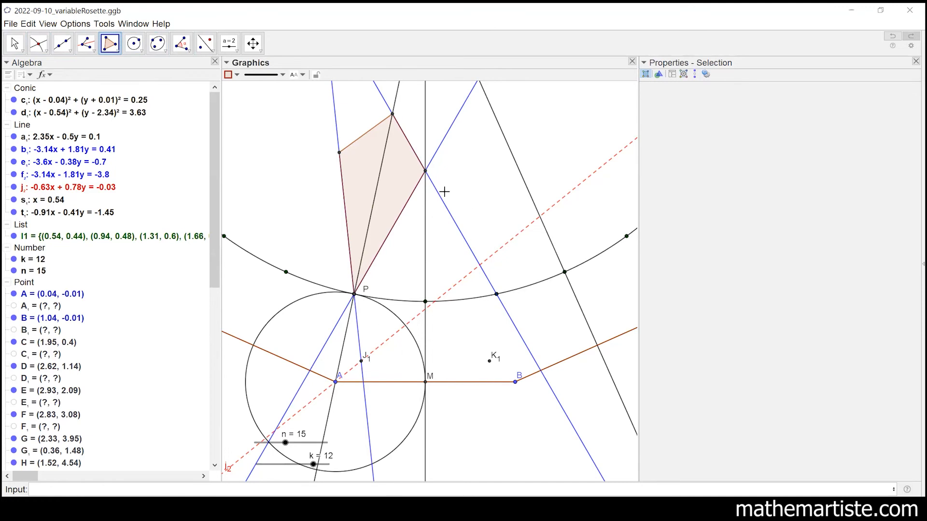
left_click(424, 171)
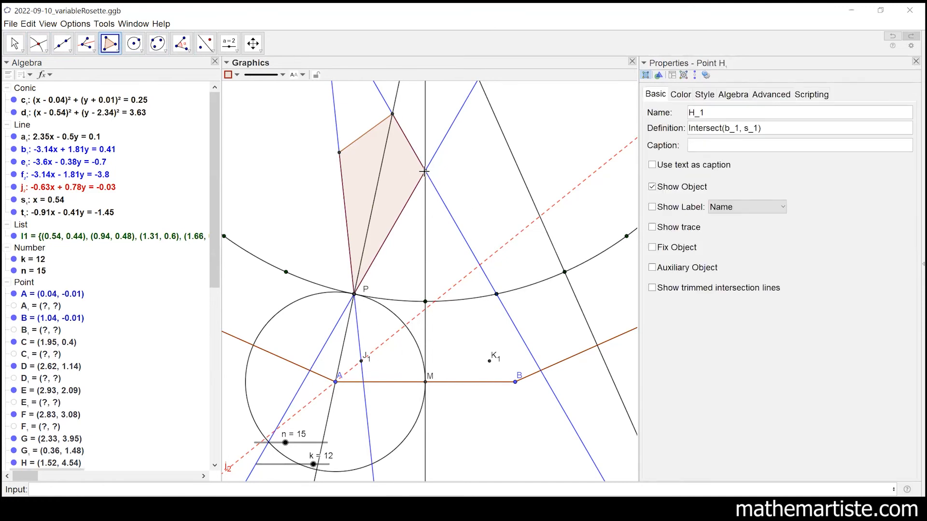
left_click(355, 297)
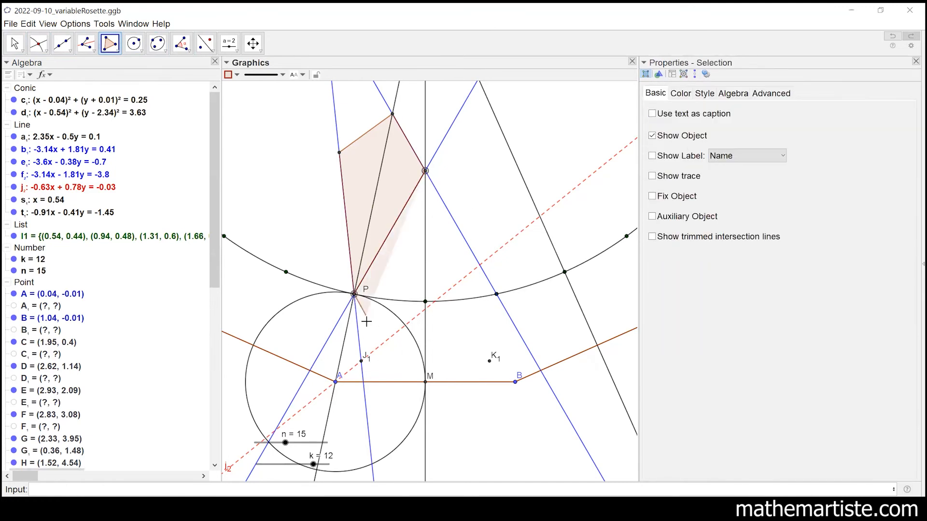
left_click(362, 361)
left_click(425, 382)
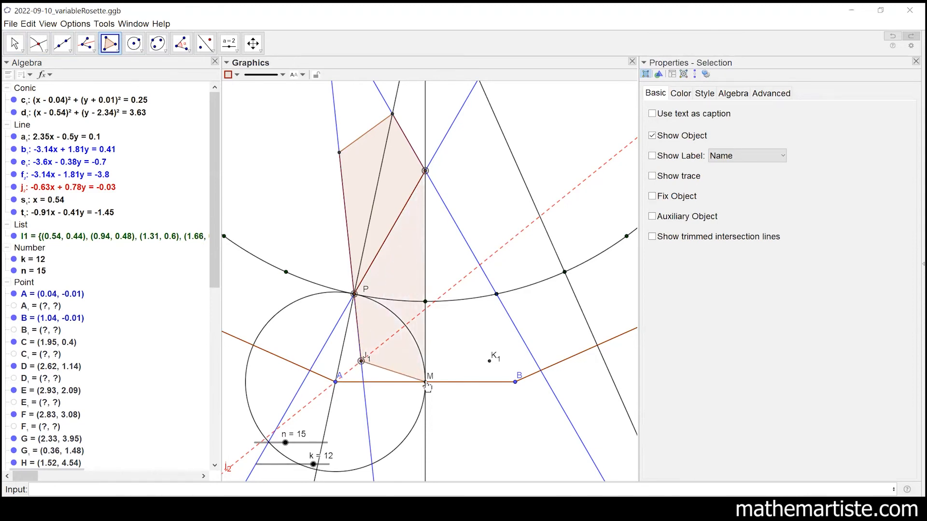
left_click(489, 361)
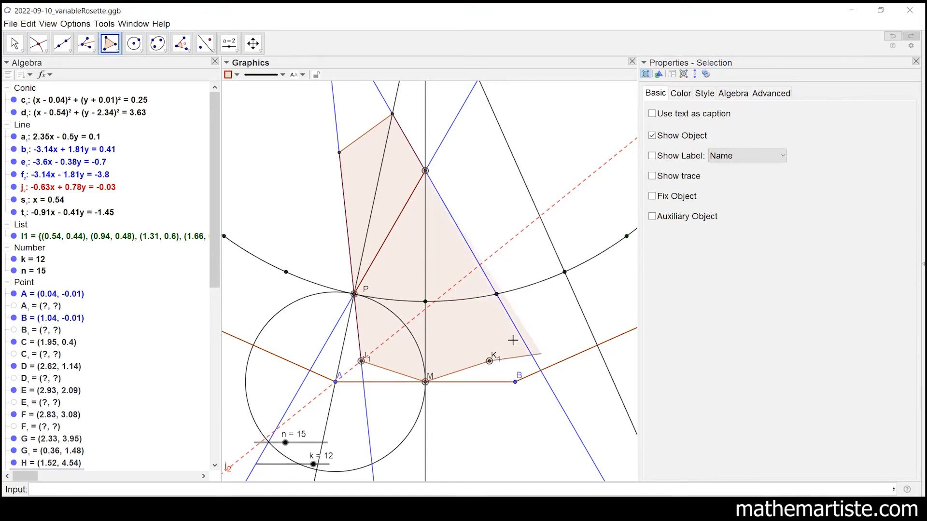
left_click(426, 172)
left_click(27, 24)
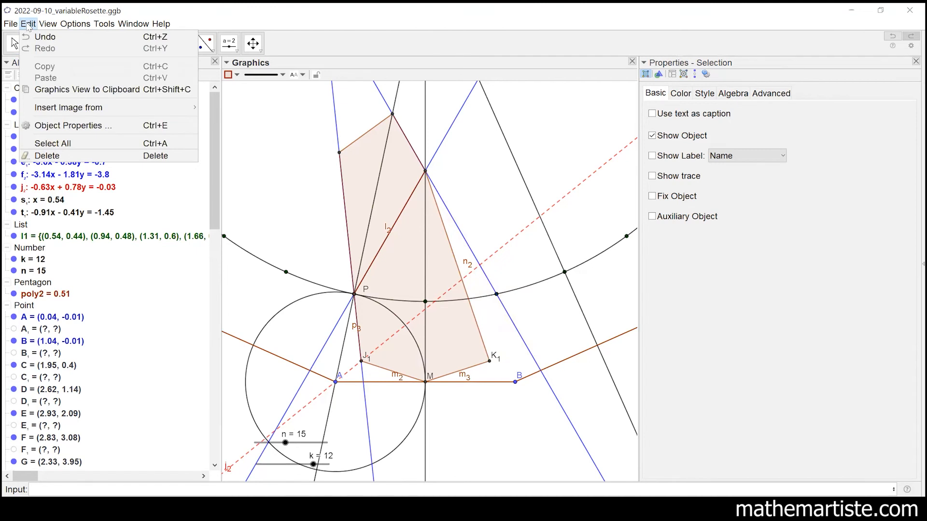
left_click(45, 36)
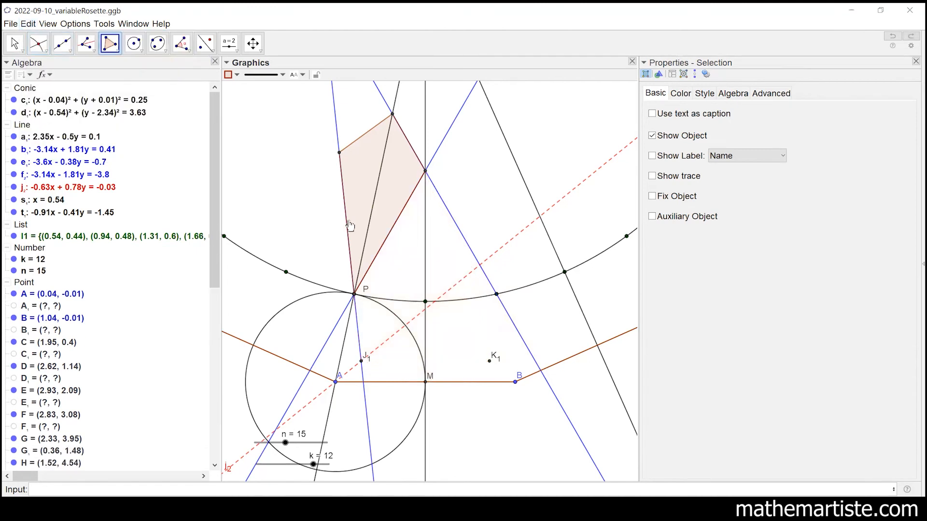
Step: Reflect point P about the vertical line through M
left_click(205, 43)
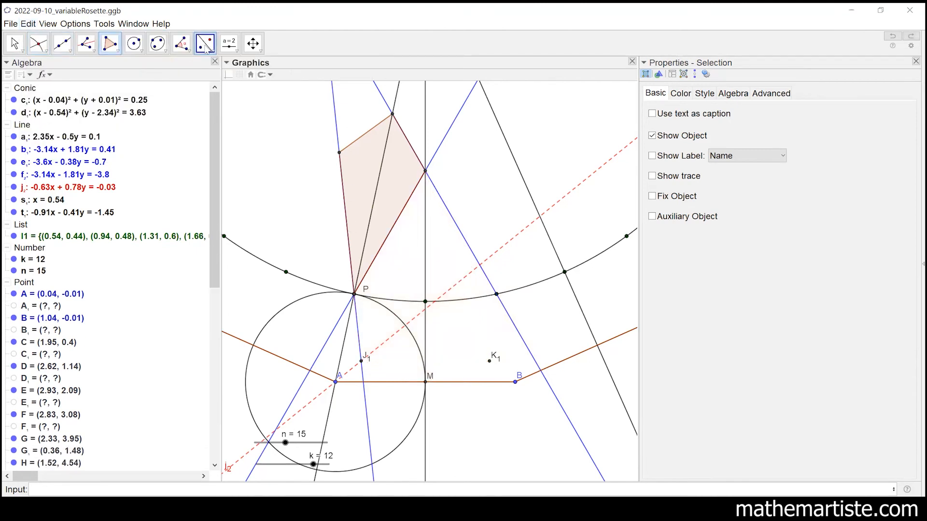
left_click(355, 294)
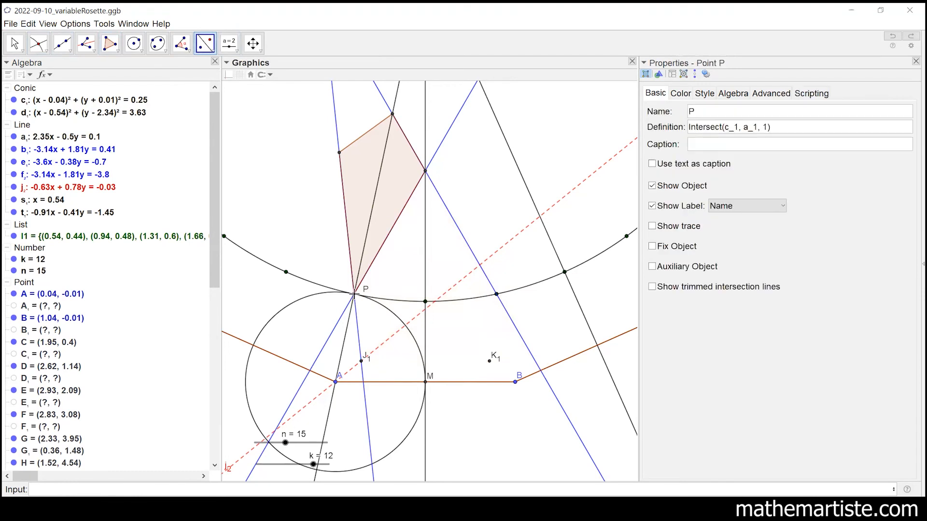
left_click(426, 273)
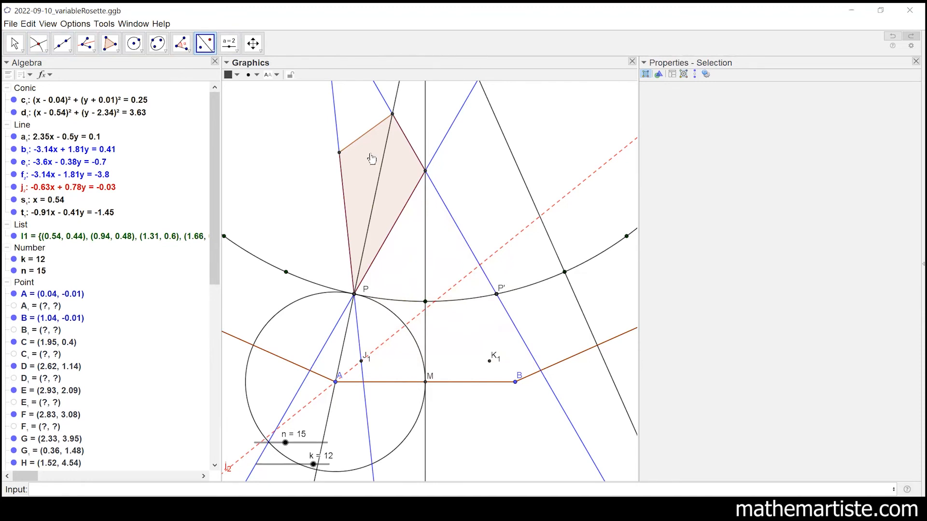
Step: Draw a hexagonal tile from H1 on the vertical line through P, J1, M, K1 and P', closing at H1
left_click(114, 47)
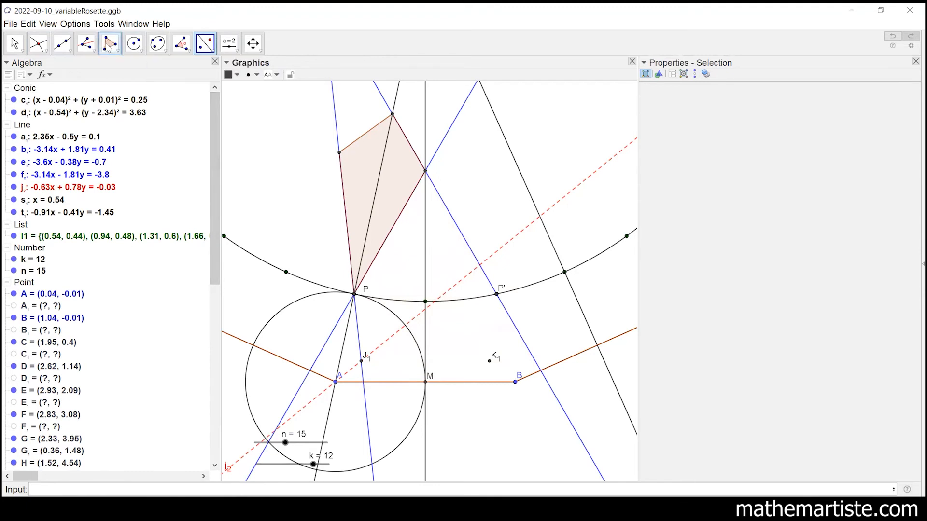
left_click(424, 169)
left_click(354, 294)
left_click(361, 361)
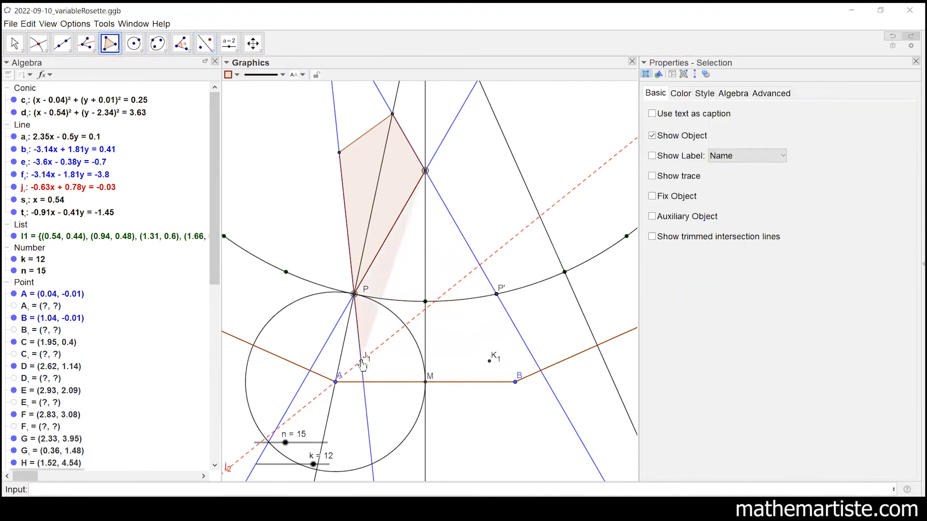
left_click(425, 382)
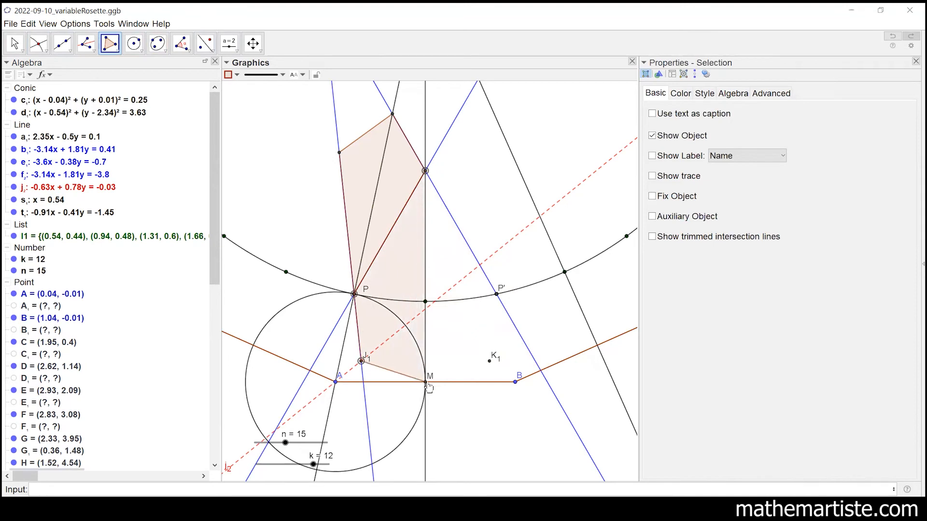
left_click(489, 361)
left_click(495, 295)
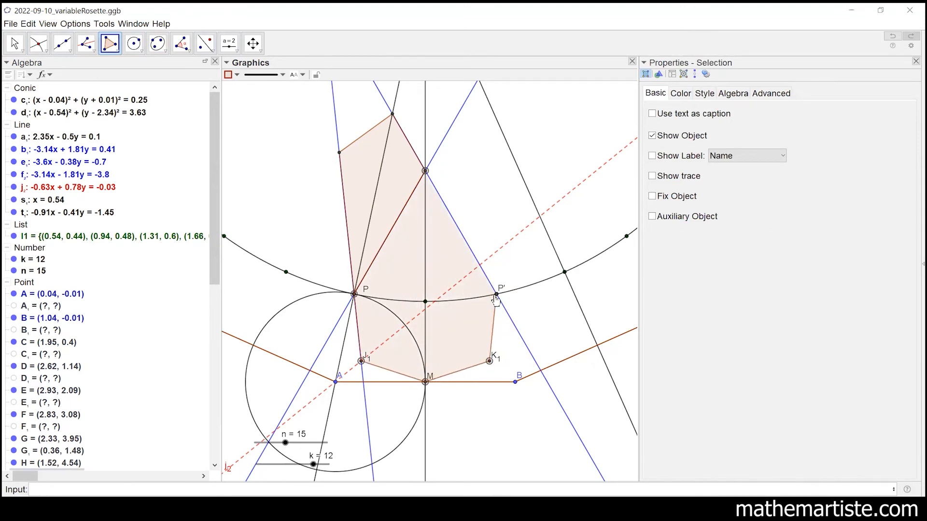
left_click(425, 171)
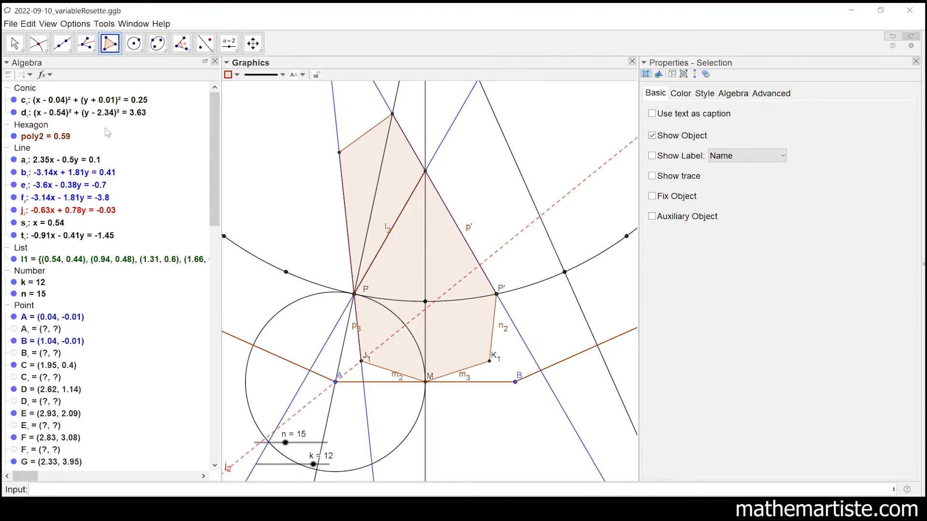
Step: Collapse the list of points and hide the labels of all segments
left_click(14, 43)
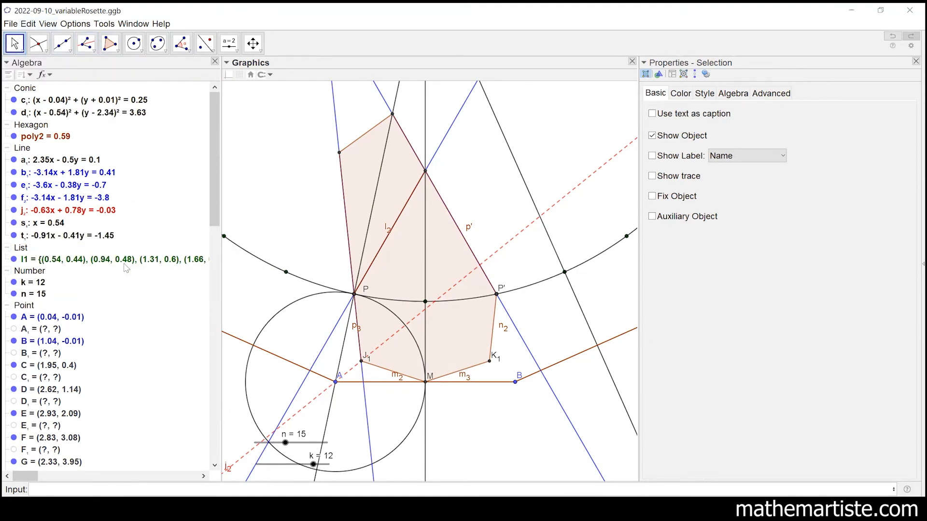
left_click(8, 306)
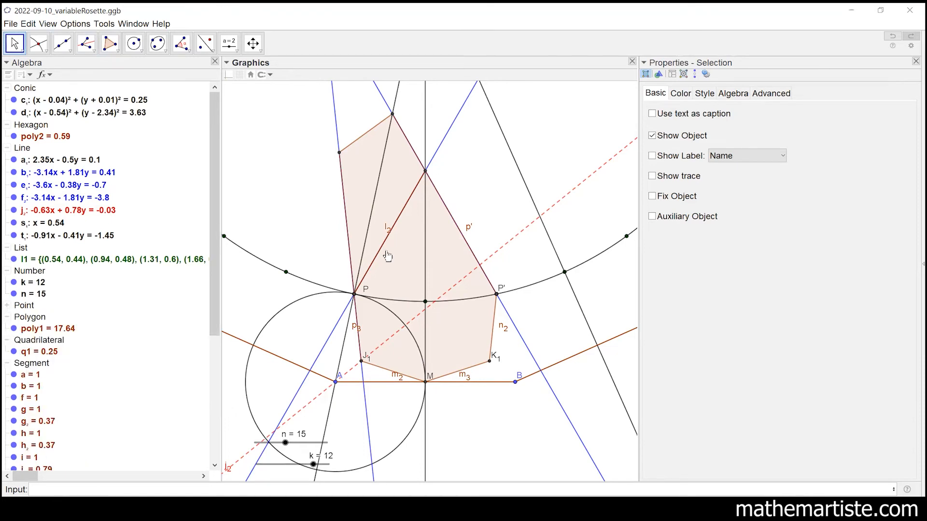
right_click(23, 368)
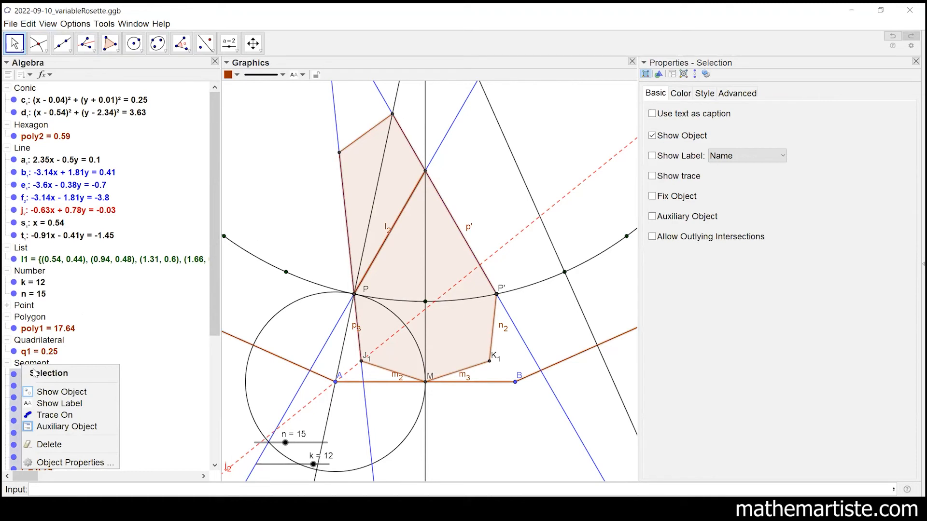
left_click(61, 408)
right_click(29, 365)
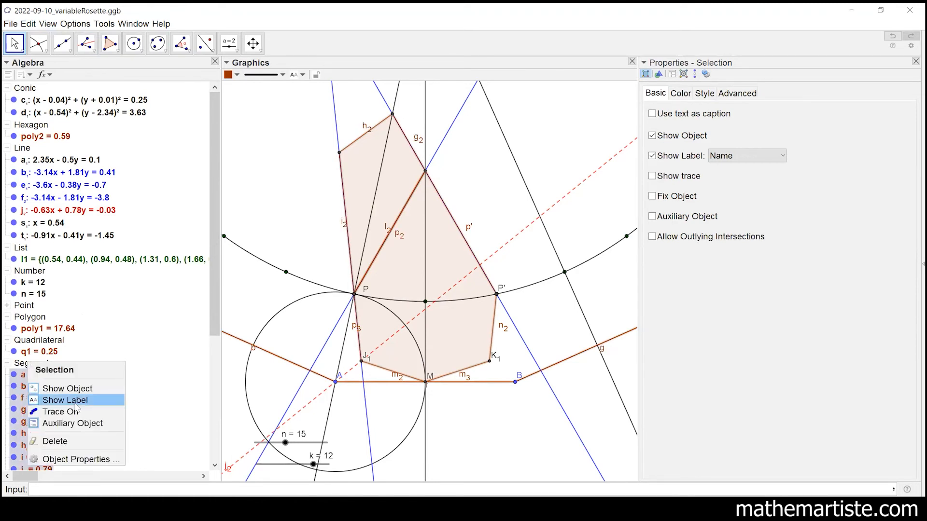
left_click(53, 405)
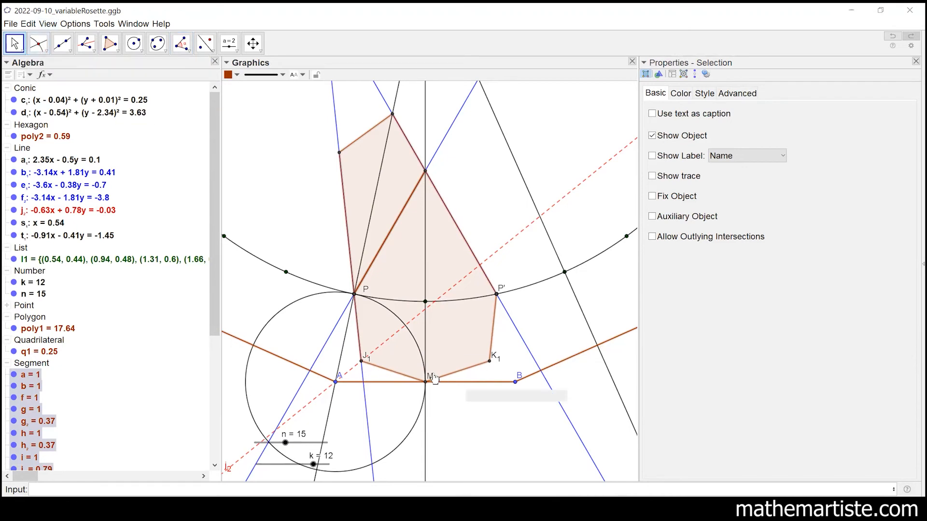
Step: Hide the labels of points J1, K1 and P'
left_click(368, 357)
right_click(368, 357)
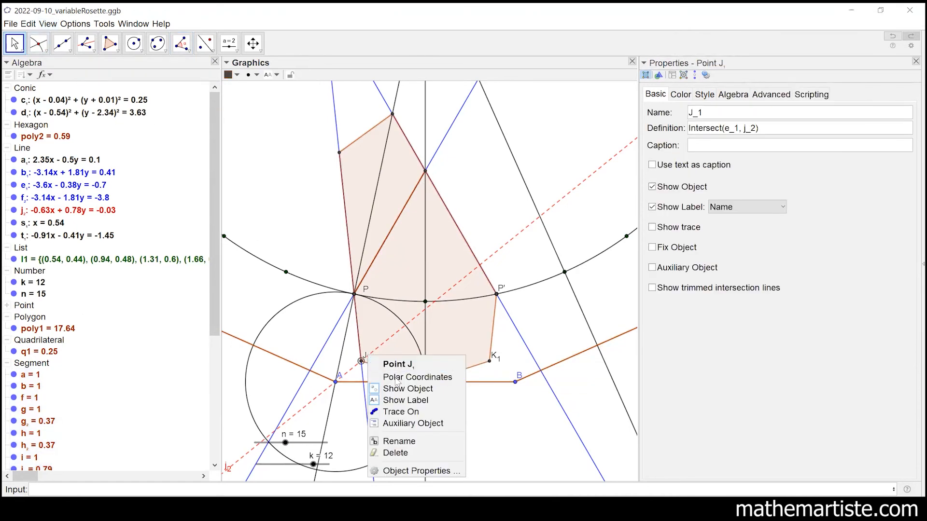
left_click(403, 401)
right_click(490, 361)
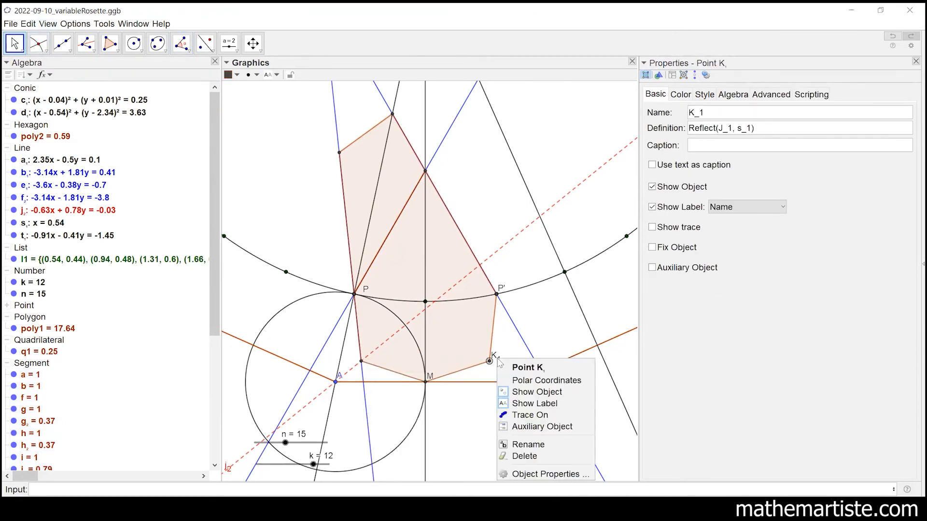
left_click(526, 405)
right_click(497, 292)
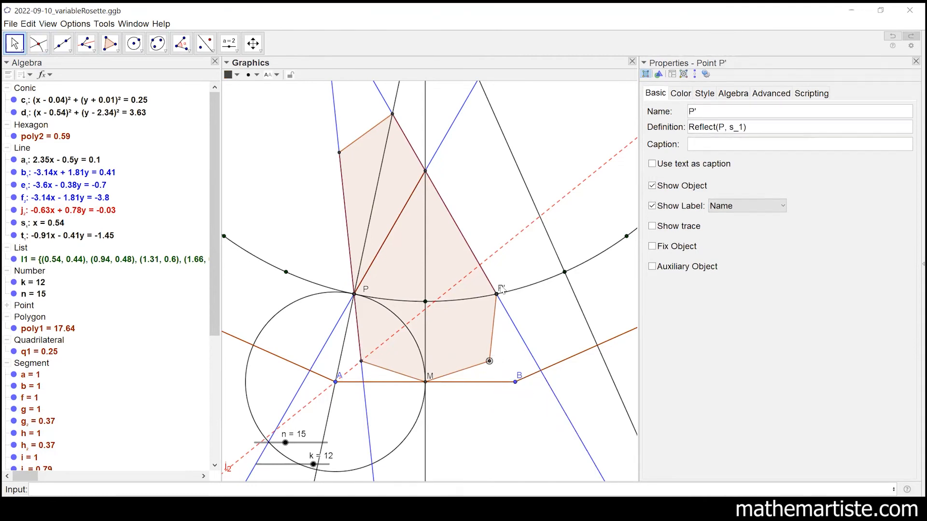
left_click(547, 329)
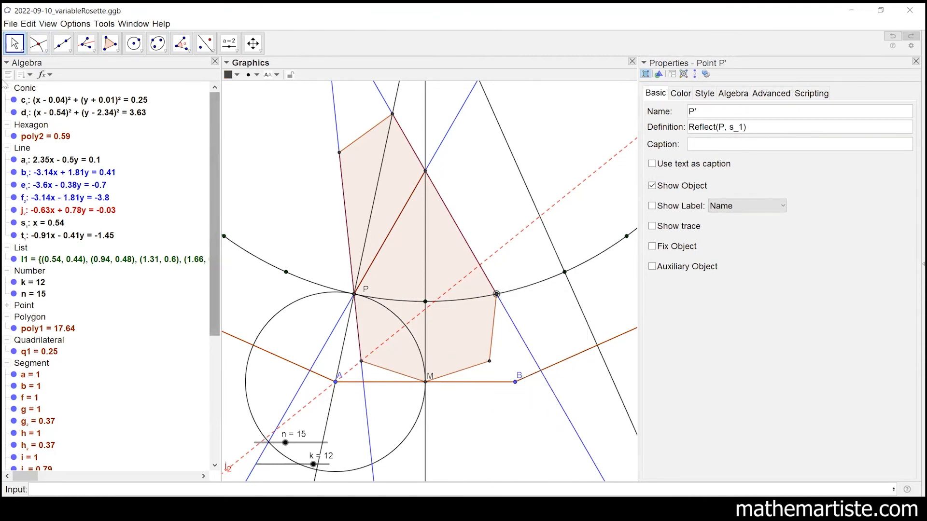
left_click(242, 180)
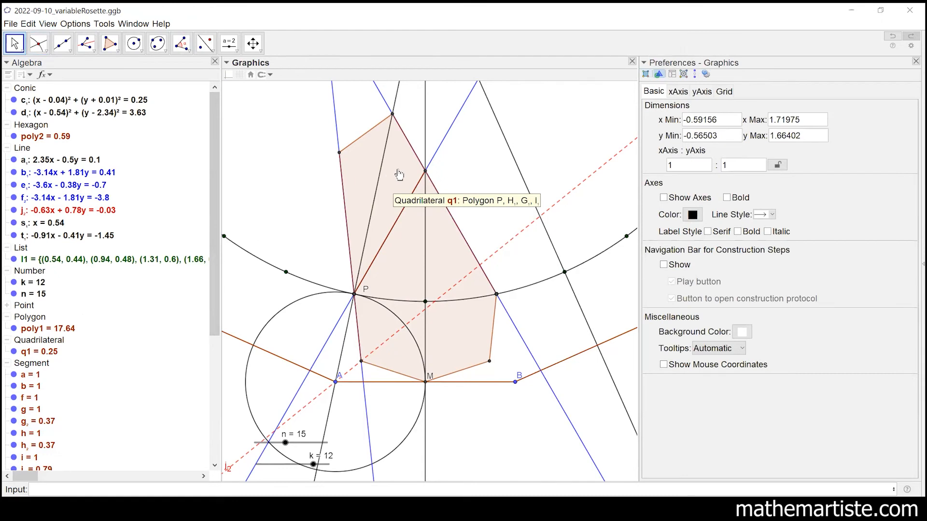
left_click(398, 187)
left_click(407, 260)
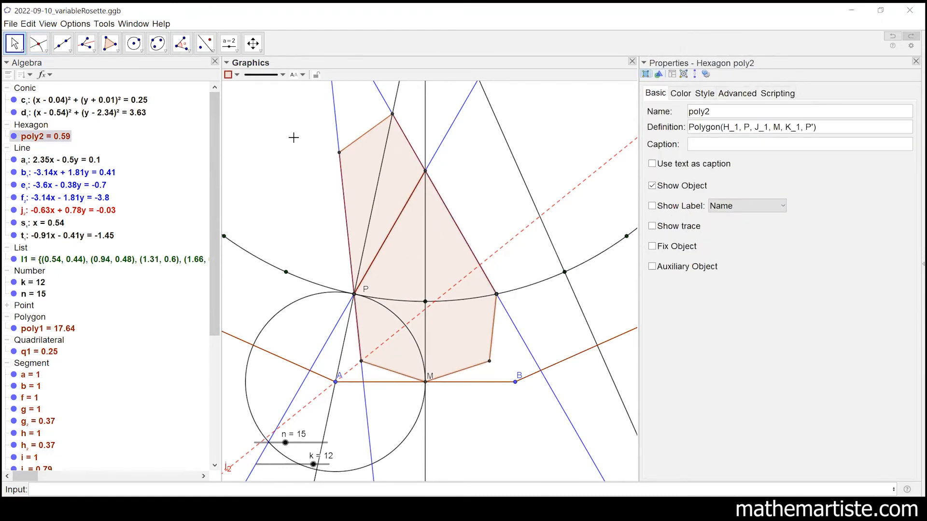
Step: Try drawing a quadrilateral from O through the upper tile's two top vertices, I1 and G1, and the hexagon's apex H1, and undo it
scroll(294, 138, "down", 4)
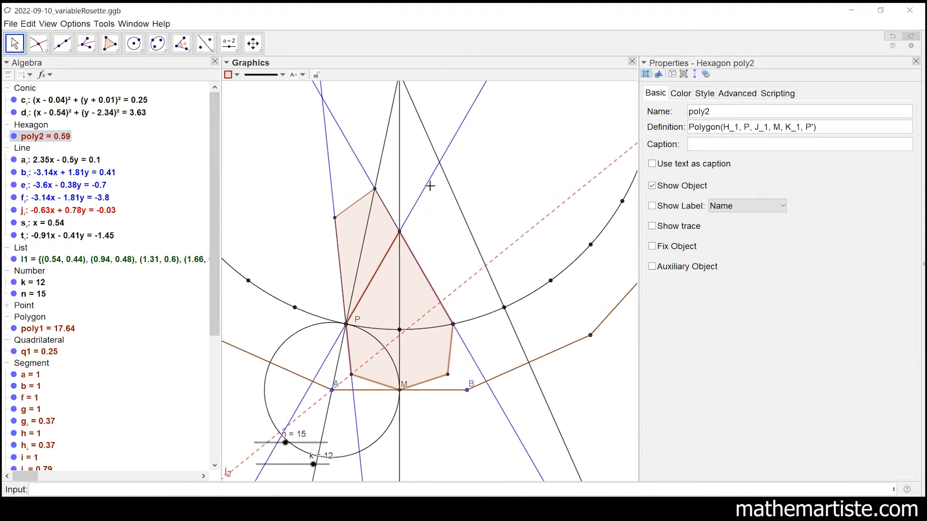
scroll(377, 190, "down", 2)
left_click_drag(288, 159, 304, 187)
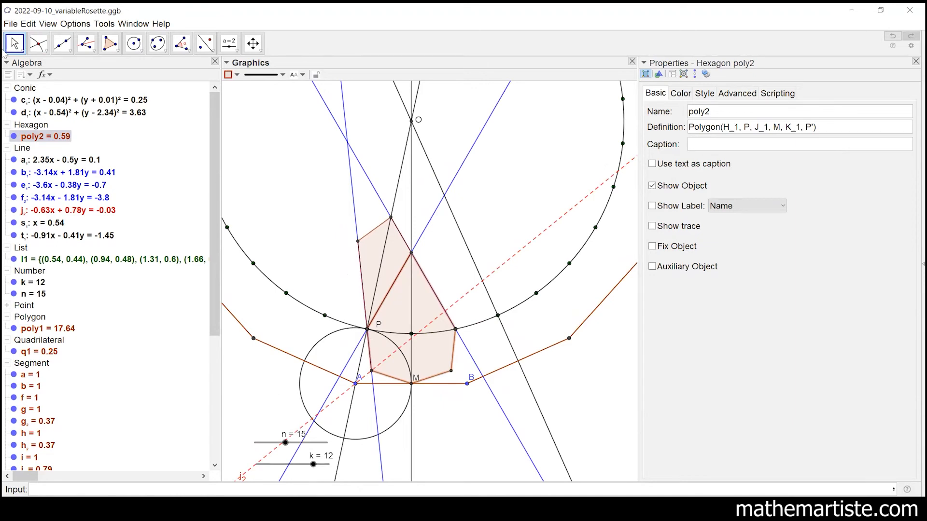
left_click(110, 43)
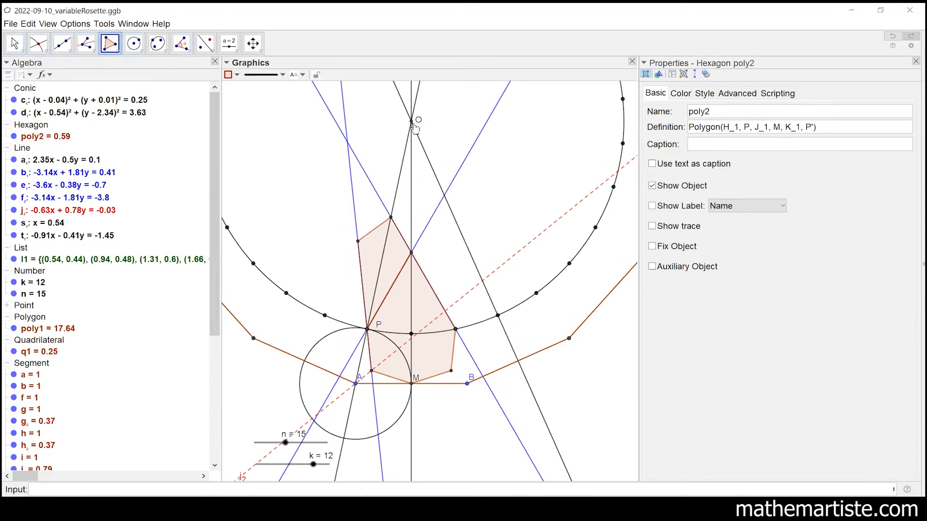
left_click(411, 121)
left_click(358, 241)
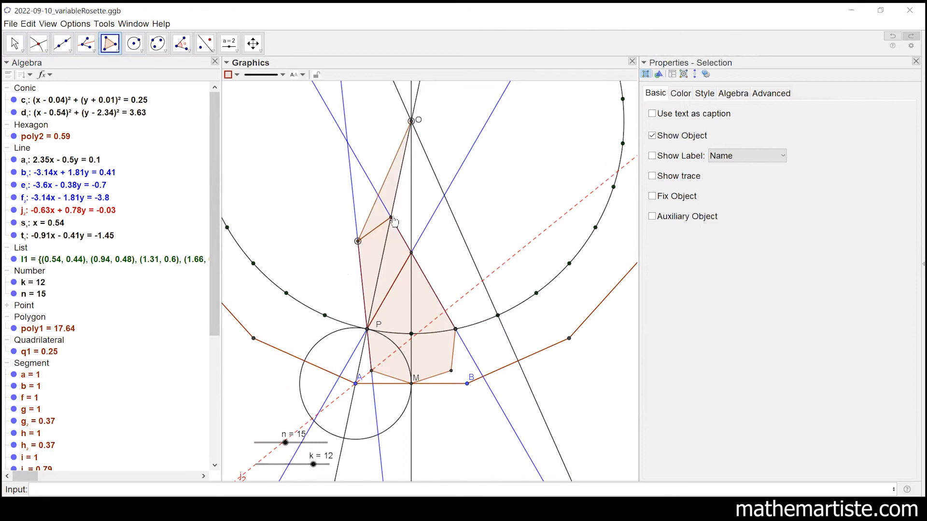
left_click(391, 218)
left_click(410, 253)
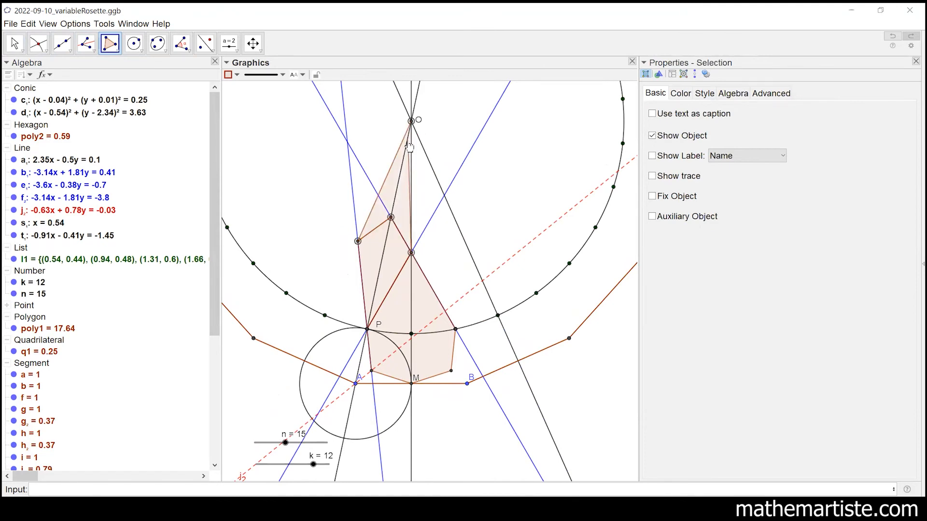
left_click(410, 121)
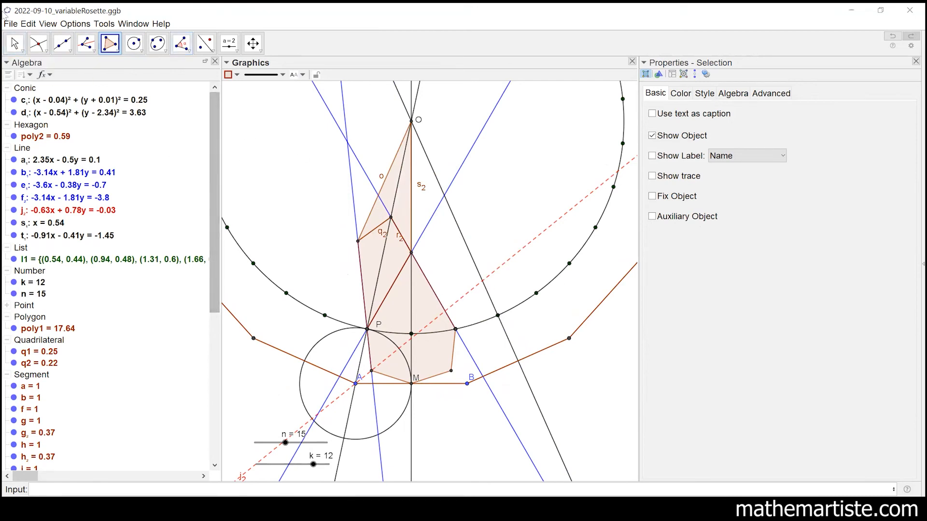
left_click(28, 24)
left_click(40, 36)
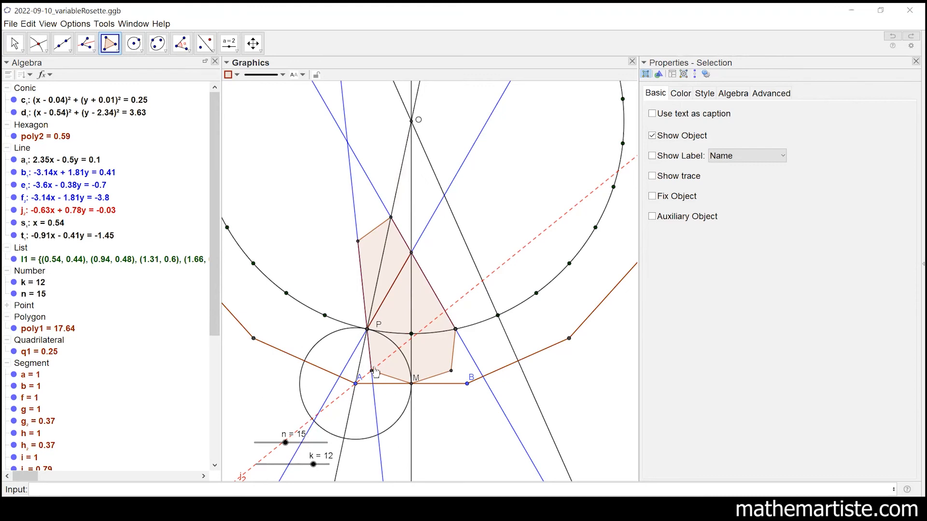
Step: Vary the sliders to test the tiles, ending with n at 14 and k at 10
left_click(14, 44)
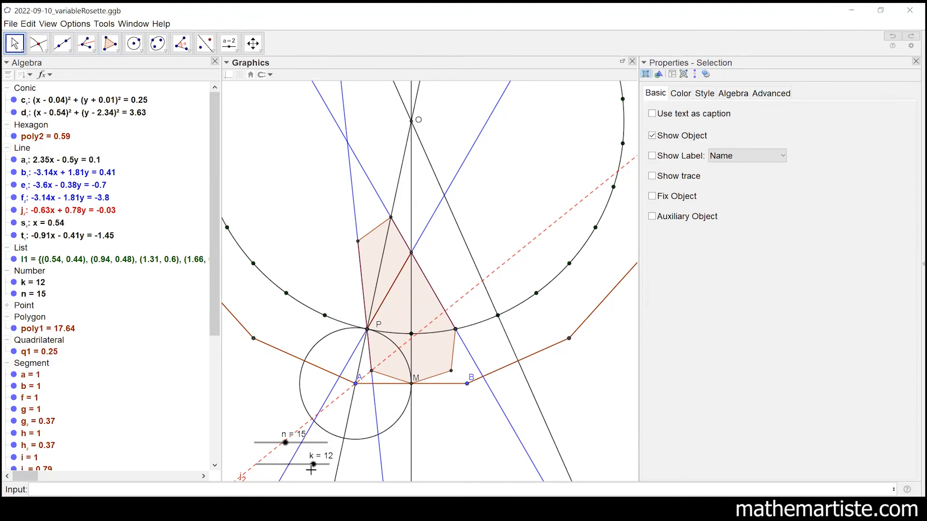
left_click_drag(314, 465, 308, 465)
left_click_drag(319, 464, 288, 442)
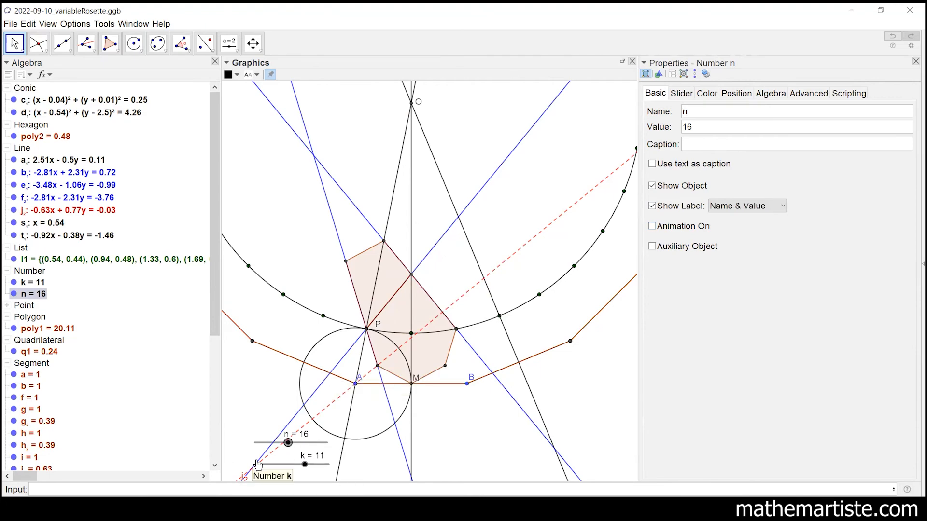
left_click_drag(288, 443, 307, 465)
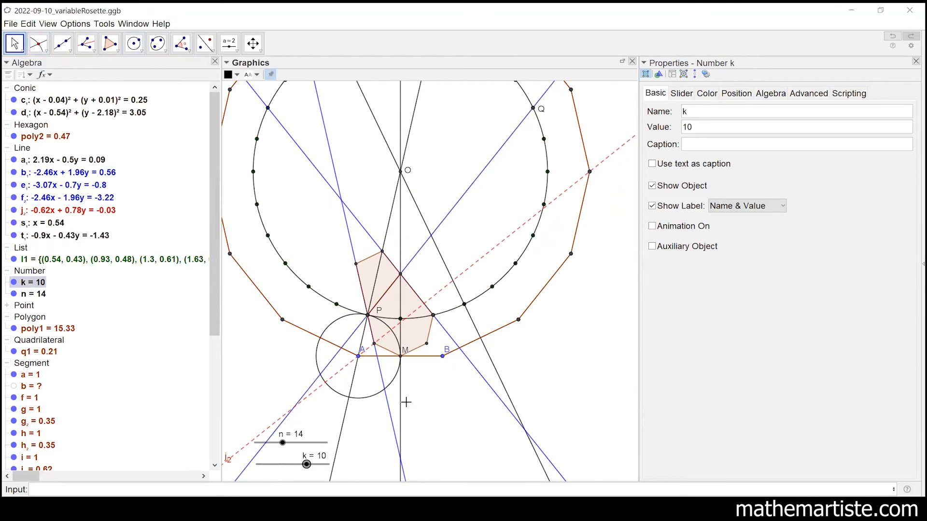
Step: Reflect line e1 about the dashed red bisector at A, and reflect the resulting line about segment AB
left_click(389, 409)
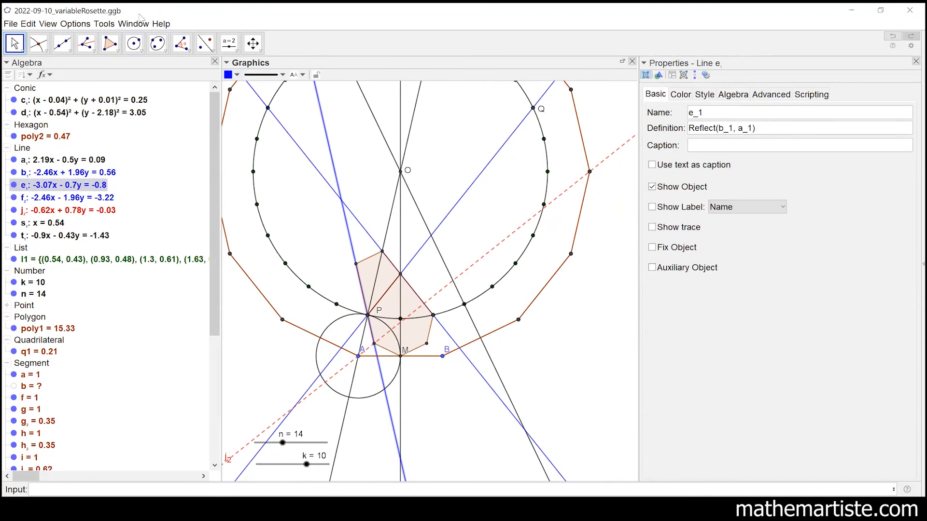
left_click(205, 43)
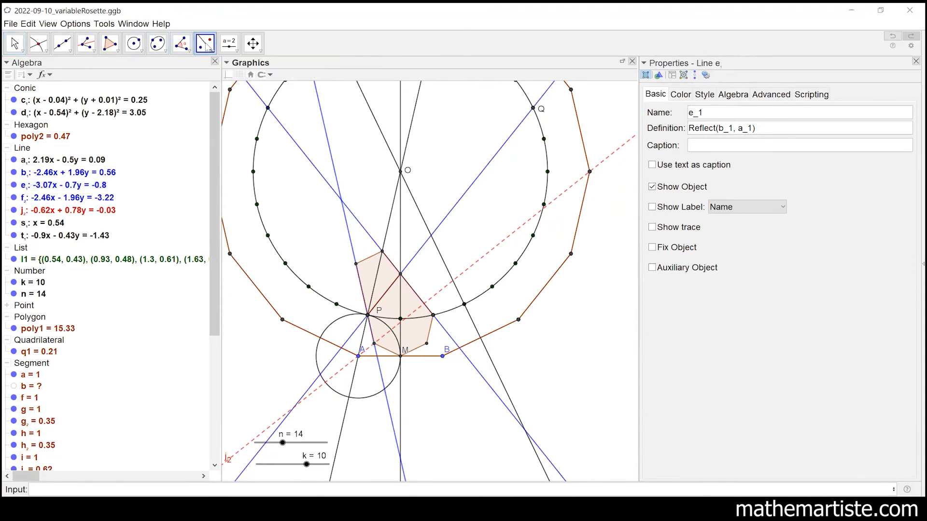
left_click(207, 46)
left_click(351, 239)
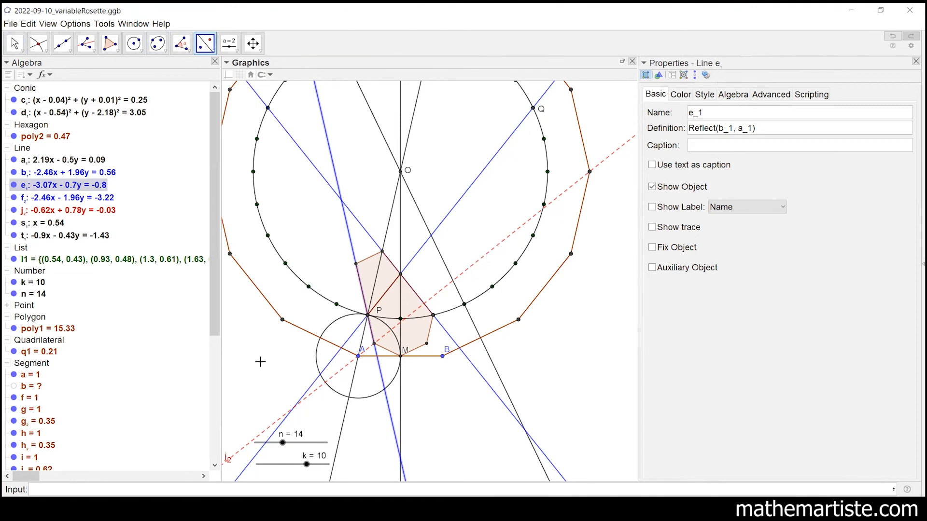
left_click(478, 261)
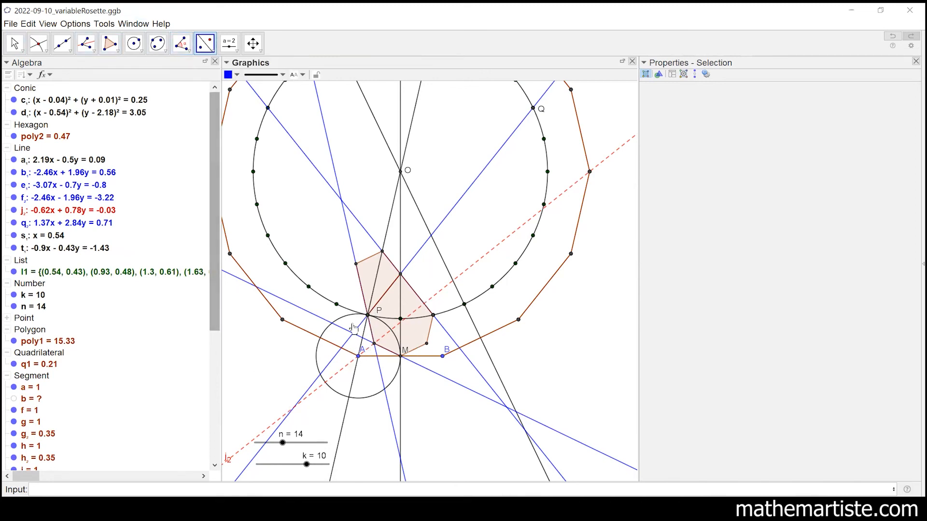
left_click(440, 376)
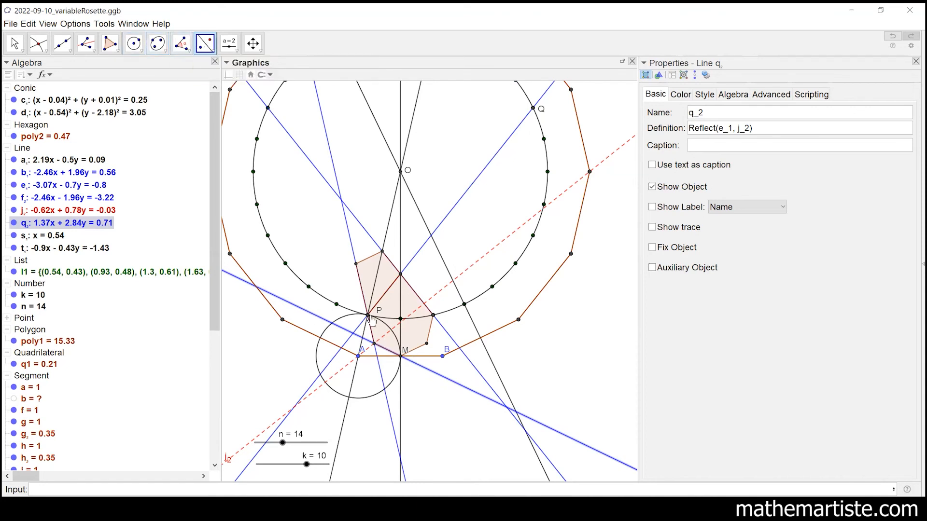
left_click(428, 362)
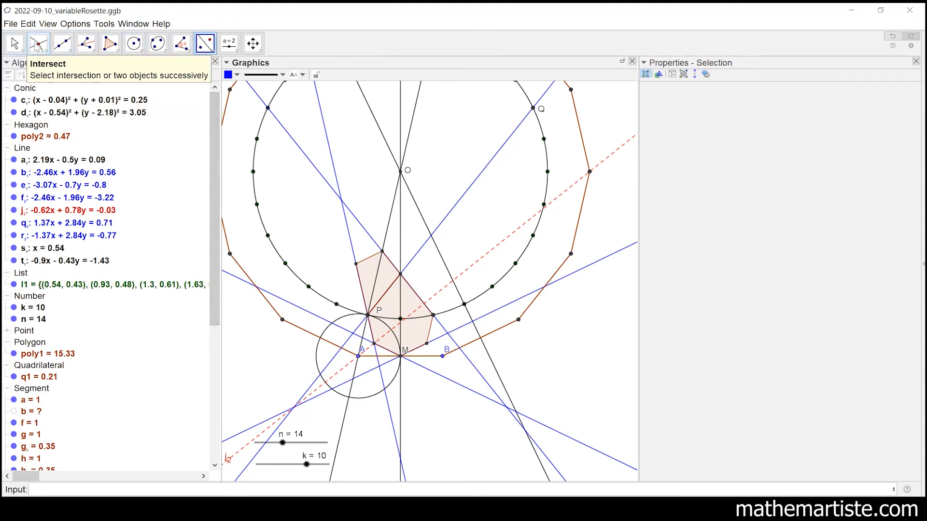
Step: Intersect the line reflected about AB with the line through O and A, and hide the new point's label
left_click(38, 44)
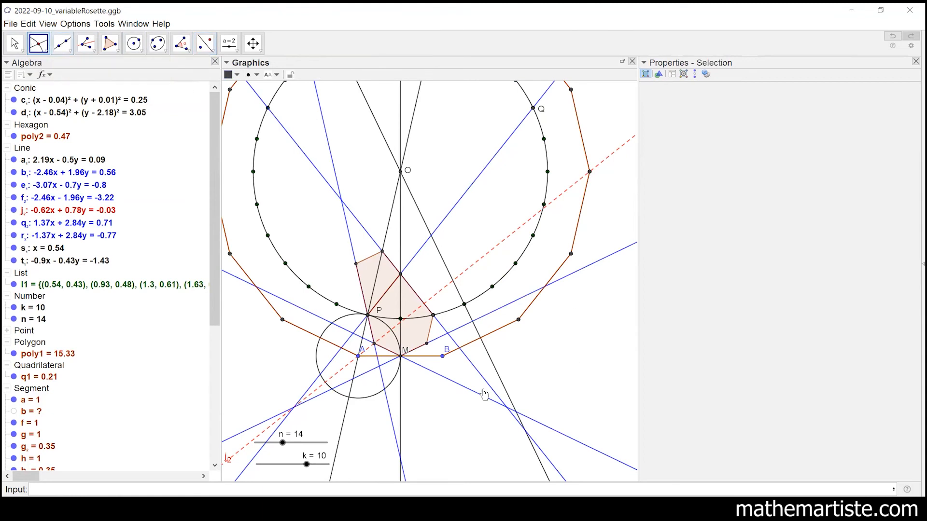
left_click(366, 373)
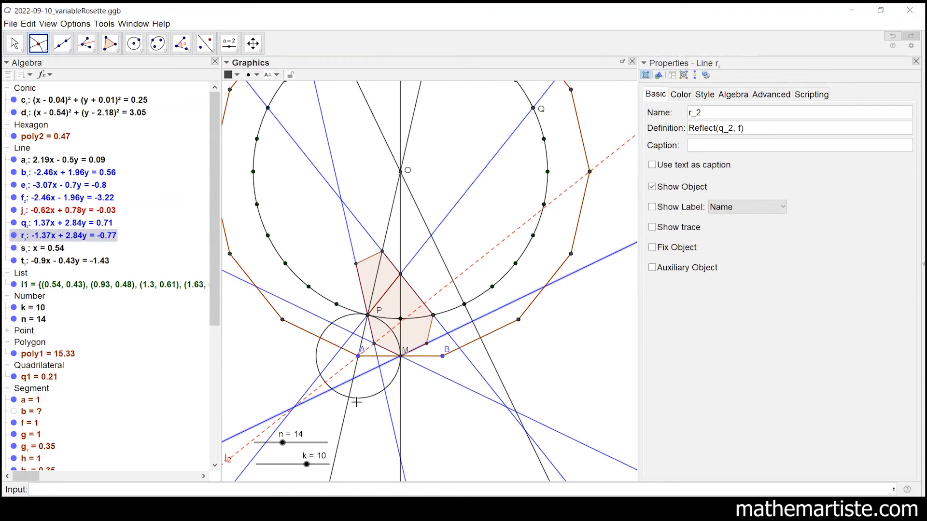
left_click(346, 421)
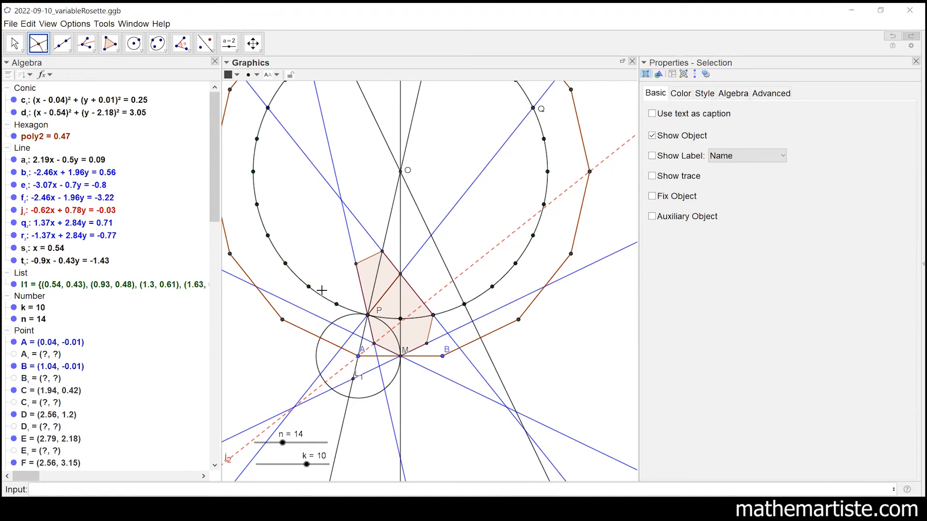
key("Escape")
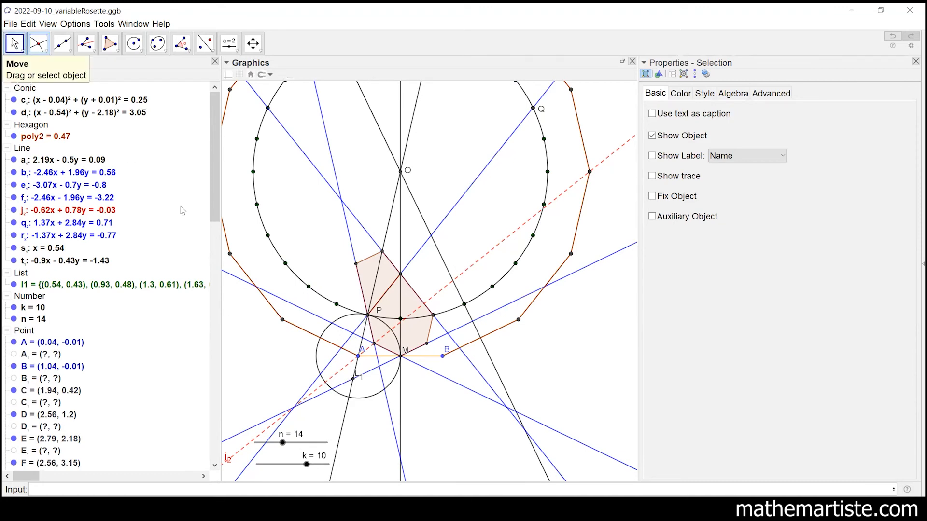
right_click(357, 374)
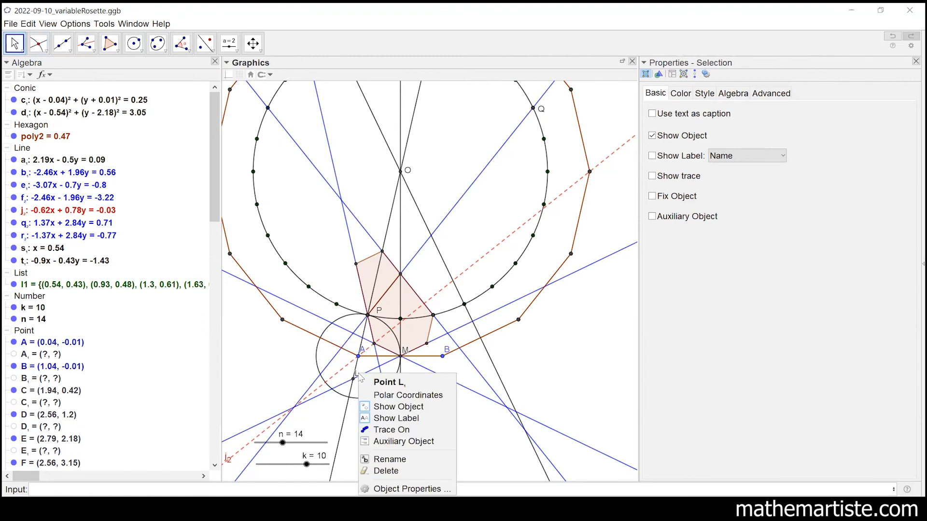
left_click(413, 419)
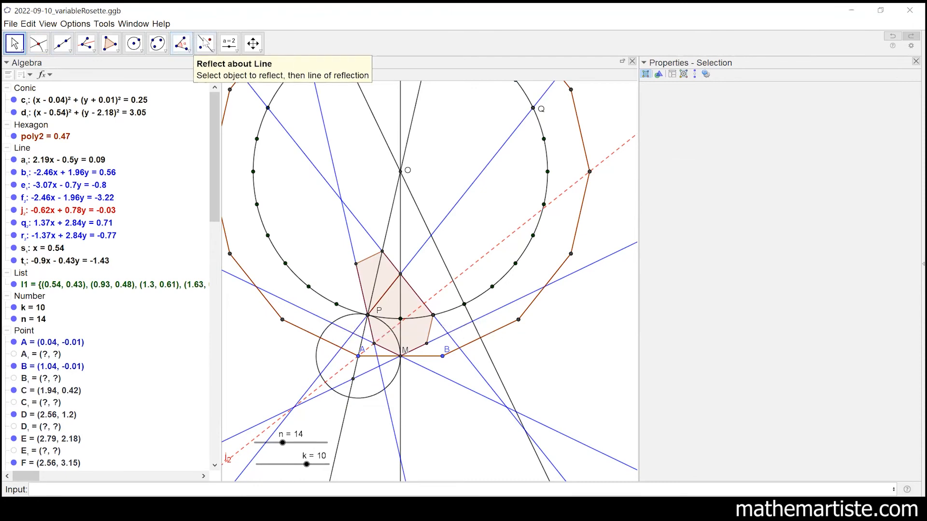
Step: Reflect points M and J1 about the line through O and A, and hide the label of M's mirror image
left_click(206, 44)
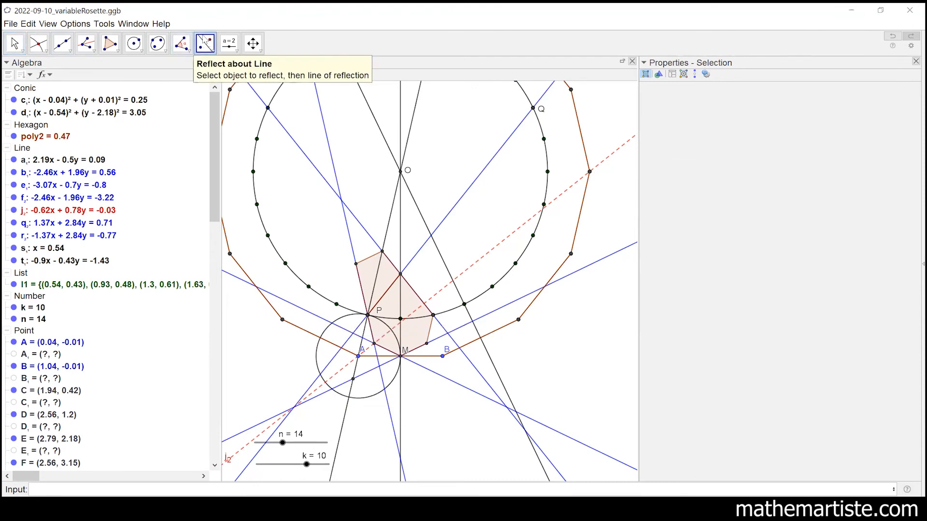
left_click(401, 356)
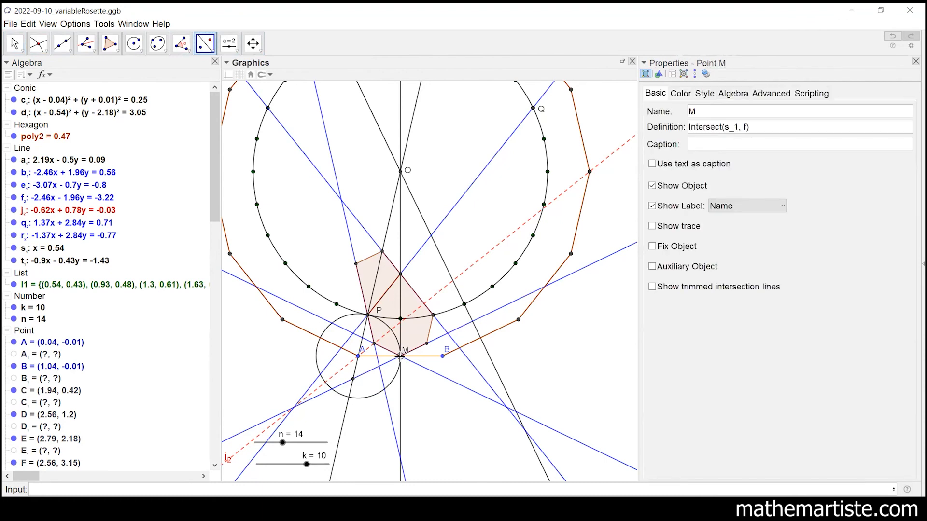
left_click(346, 424)
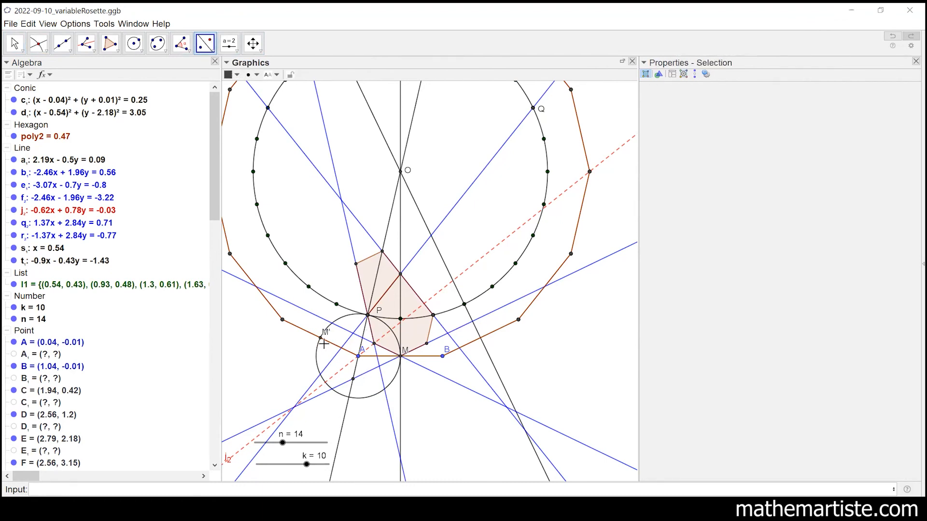
left_click(374, 344)
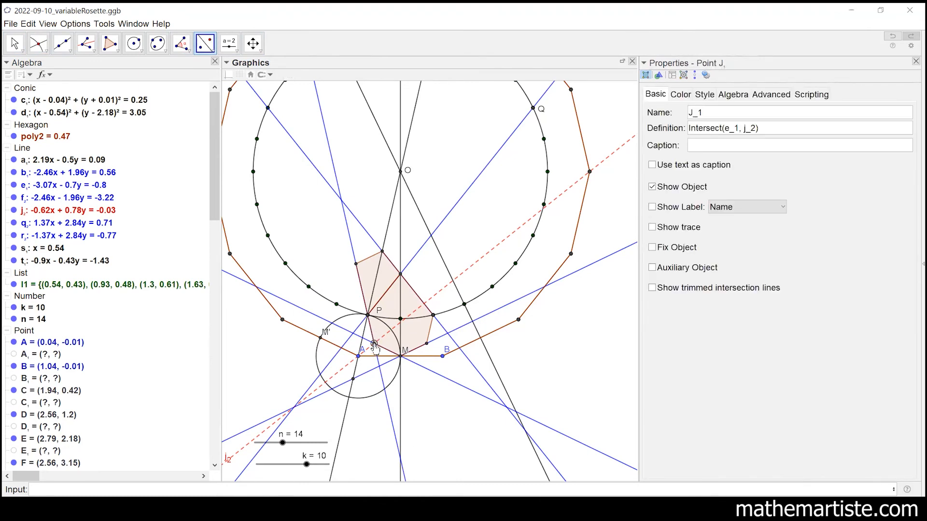
left_click(347, 413)
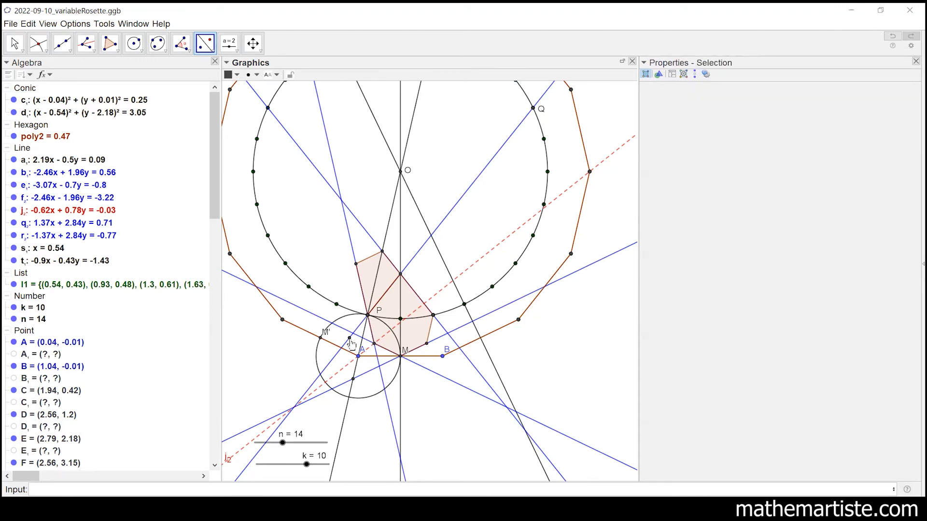
key("Escape")
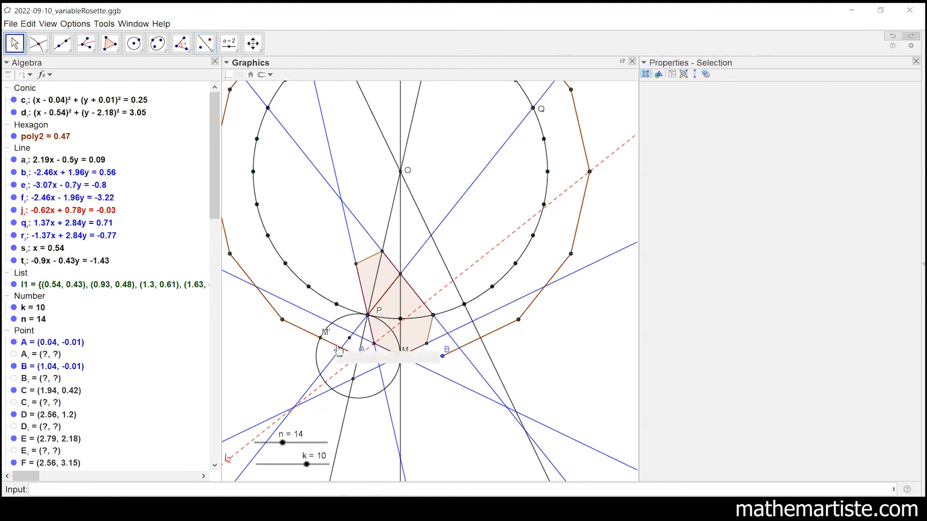
right_click(331, 333)
left_click(347, 373)
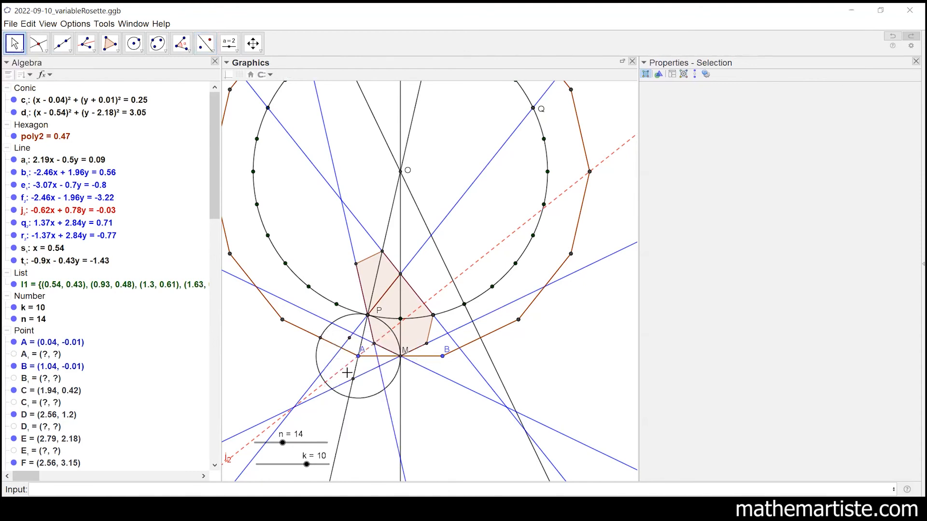
Step: Draw a hexagonal tile from the intersection below A through M, J1, P and the mirror images of J1 and M, closing at the start
left_click(110, 43)
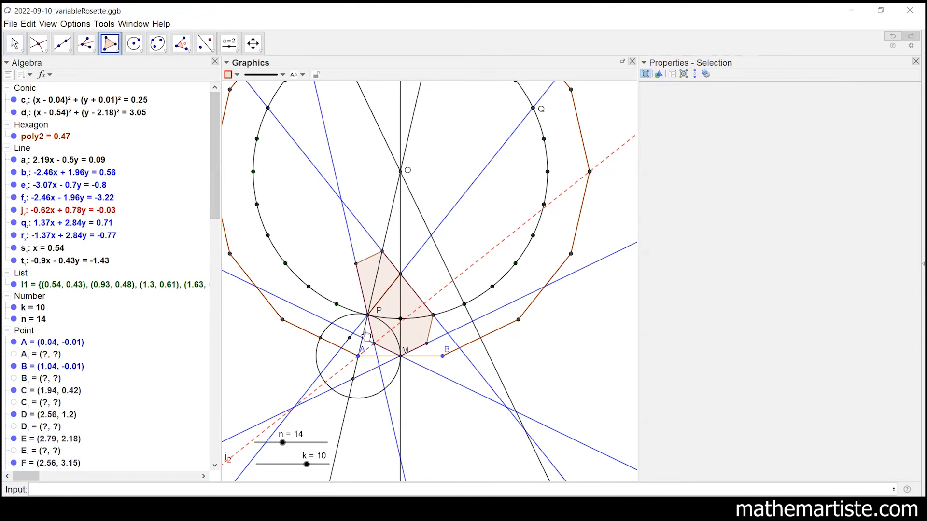
left_click(353, 379)
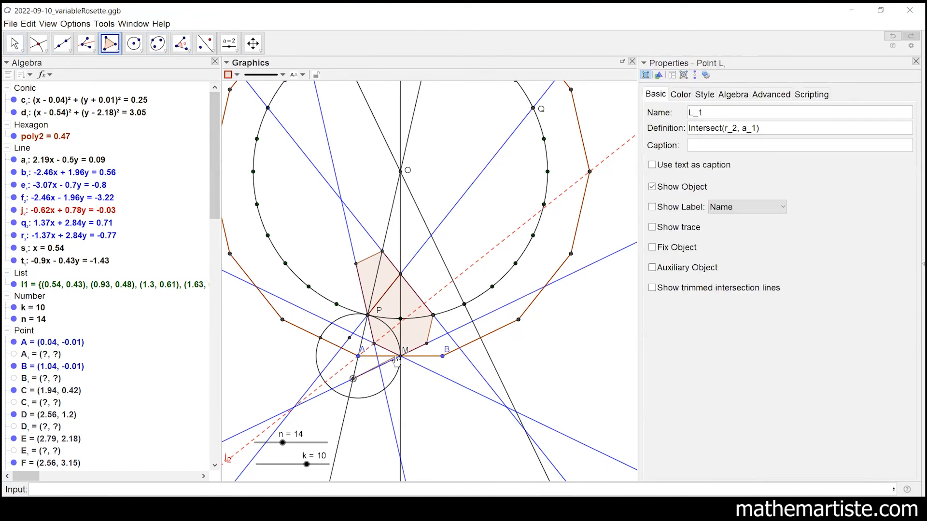
left_click(400, 357)
left_click(374, 344)
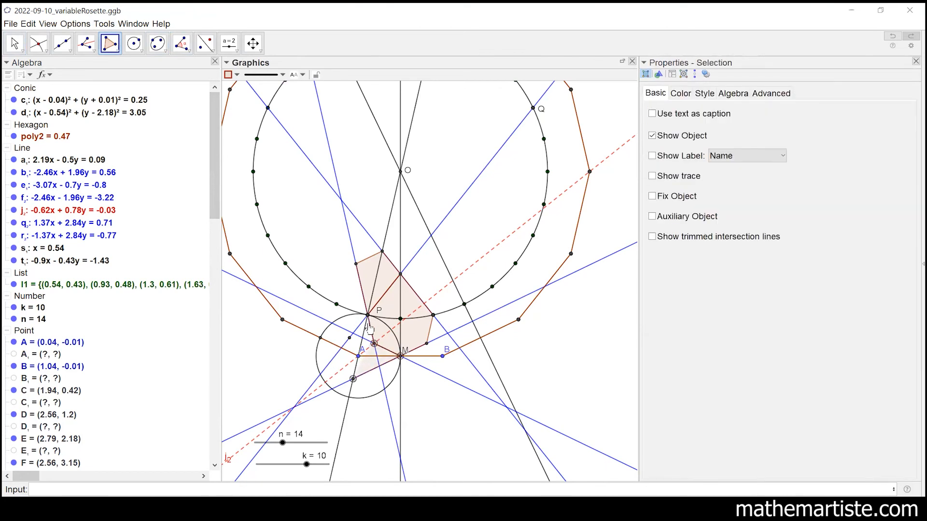
left_click(367, 315)
left_click(350, 338)
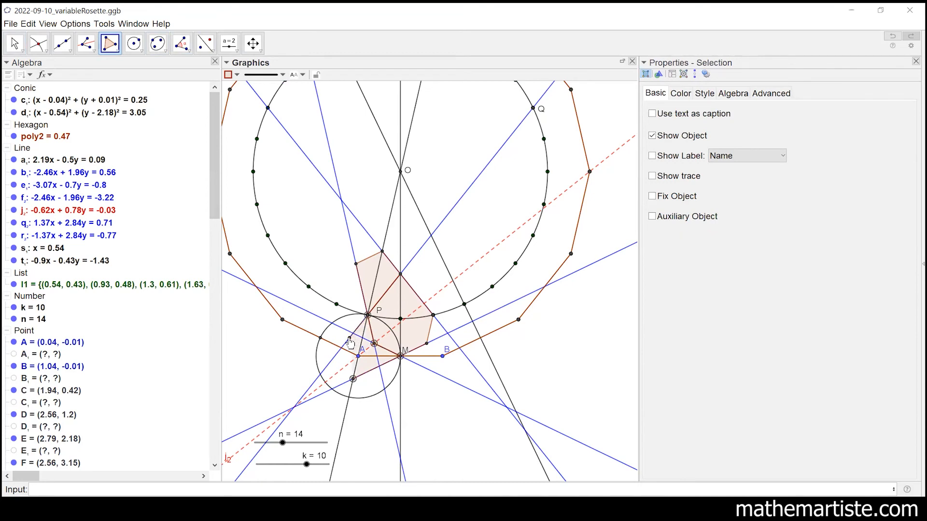
left_click(320, 339)
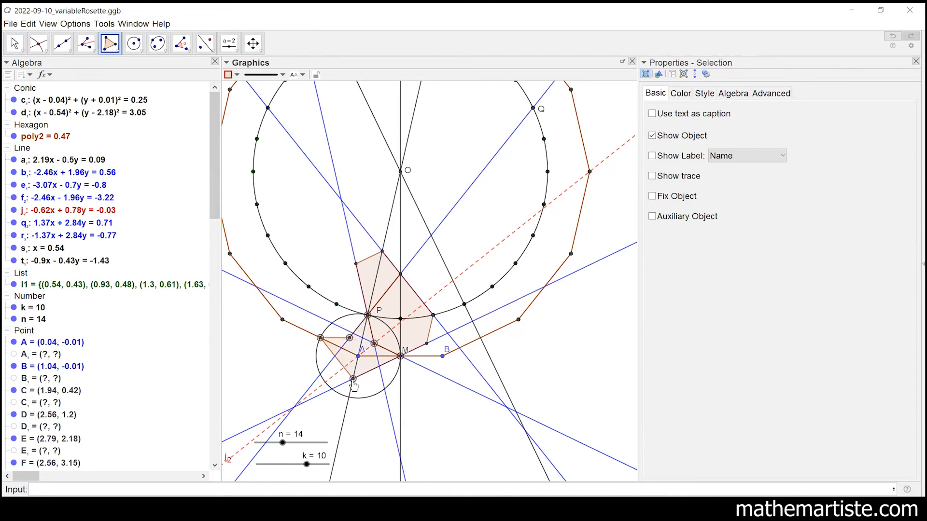
left_click(354, 379)
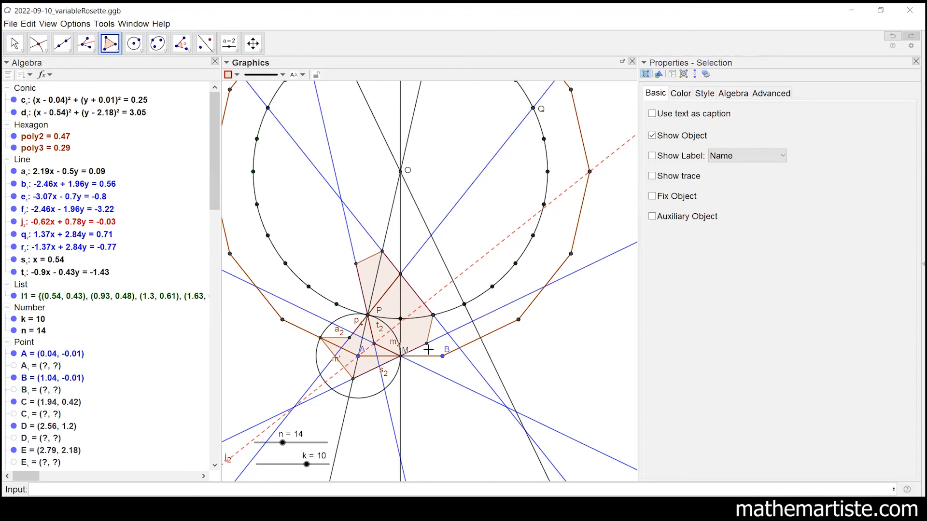
Step: Collapse the list of points again and hide the labels of all segments, including the new hexagon's edges
left_click(14, 45)
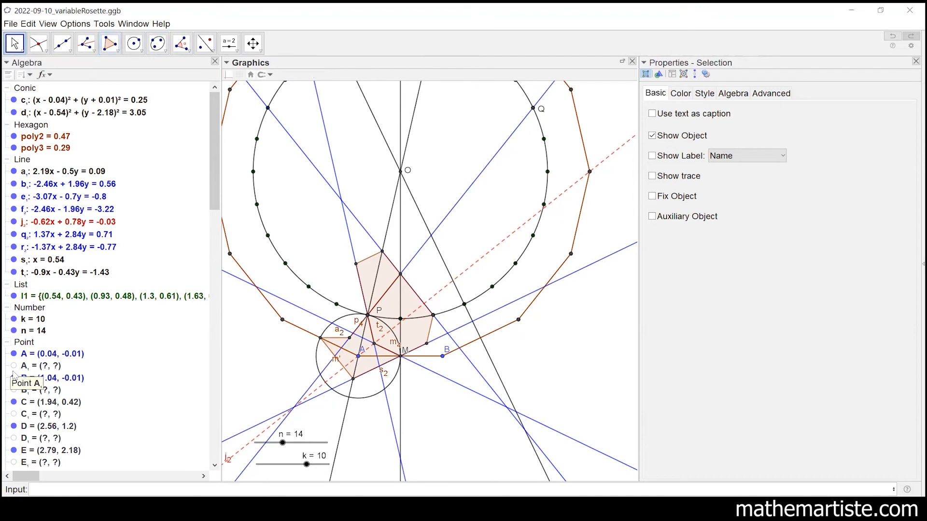
left_click(7, 342)
right_click(25, 402)
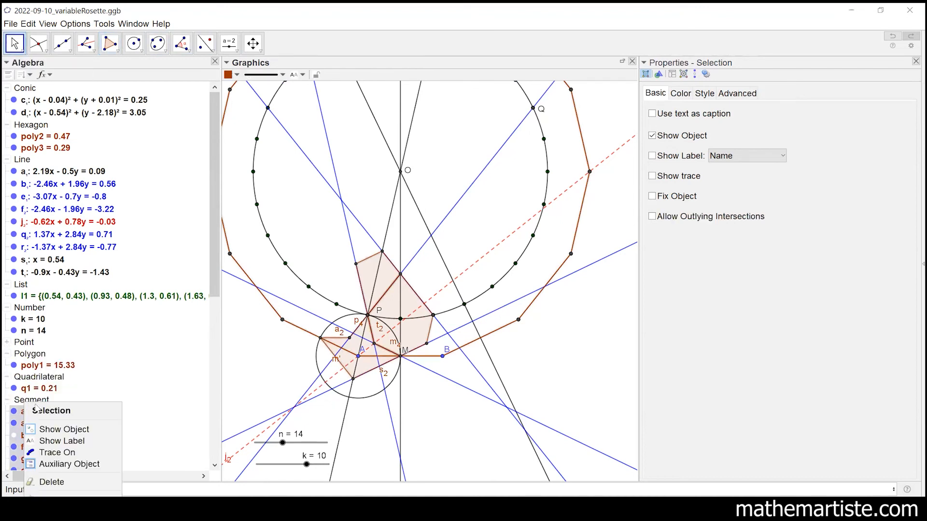
left_click(38, 439)
right_click(29, 404)
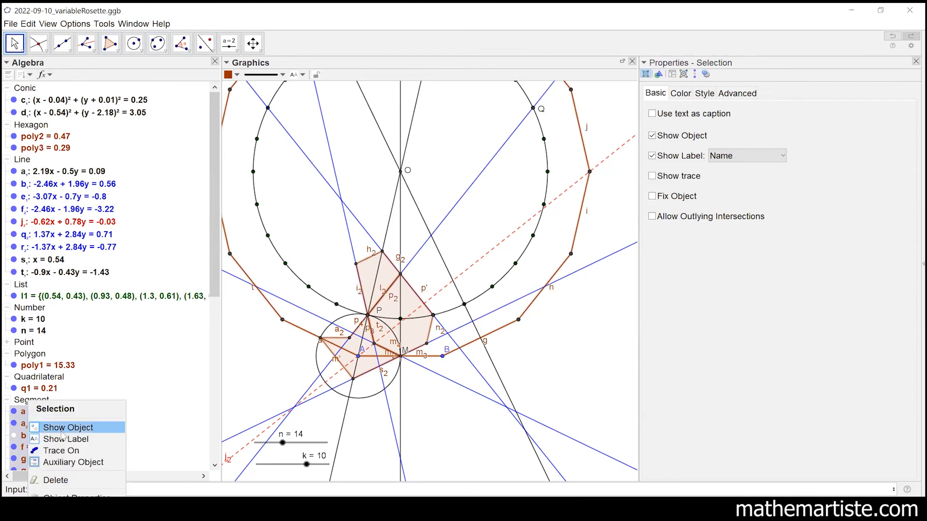
left_click(32, 439)
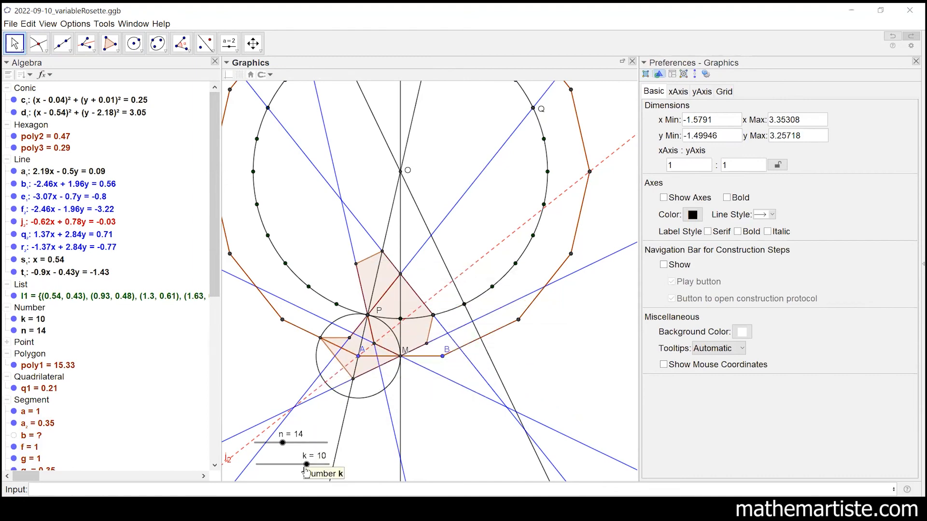
Step: Test the new tile by setting slider k to 12, back to 10, and finally to 13
left_click_drag(306, 463, 319, 467)
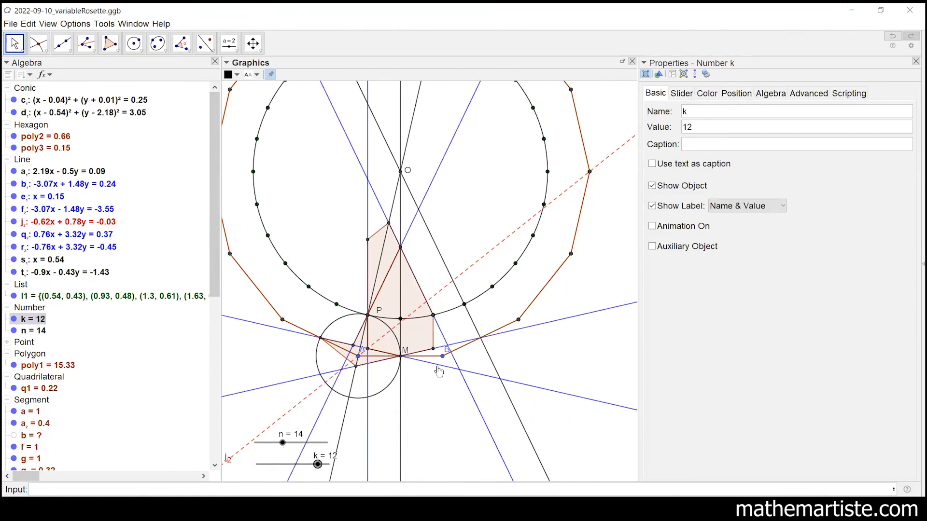
left_click_drag(317, 465, 307, 468)
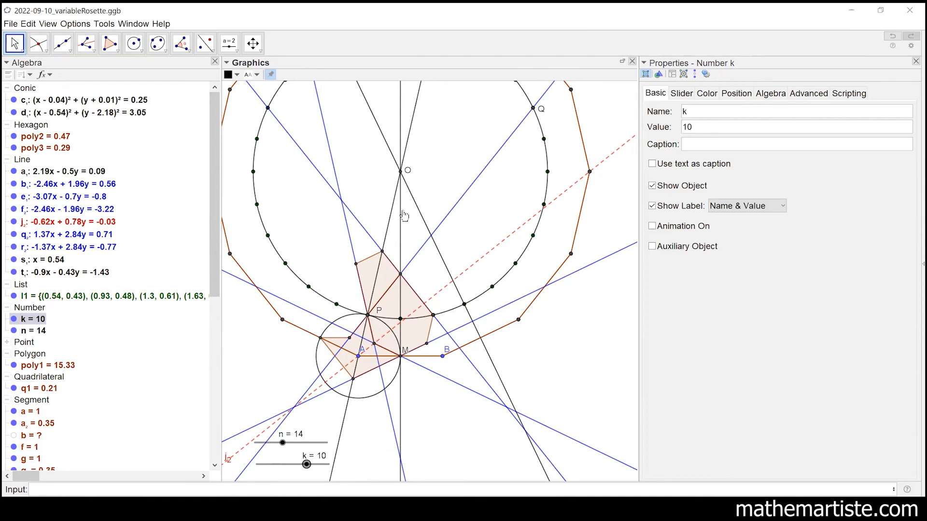
left_click_drag(307, 470, 324, 468)
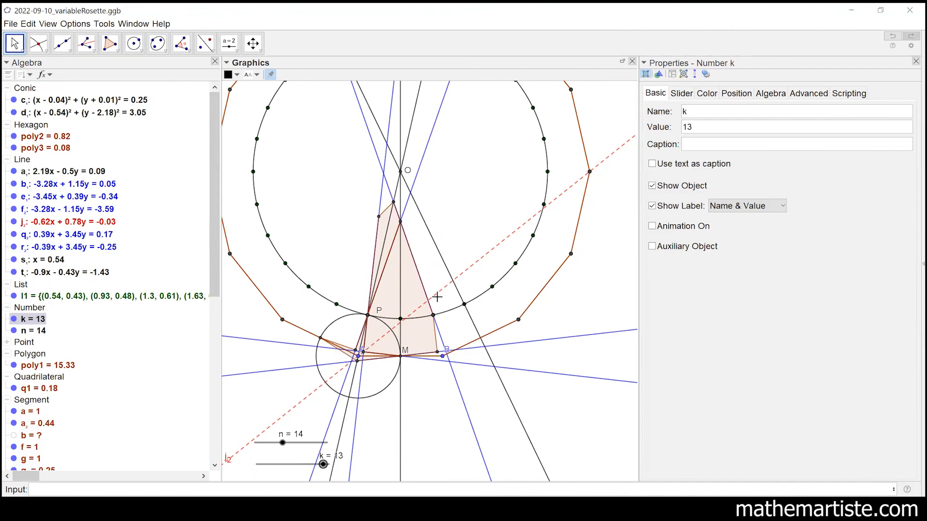
Step: Test the tiles with slider n set to 12 and slider k set to 9
left_click_drag(323, 467, 272, 446)
left_click_drag(316, 466, 307, 466)
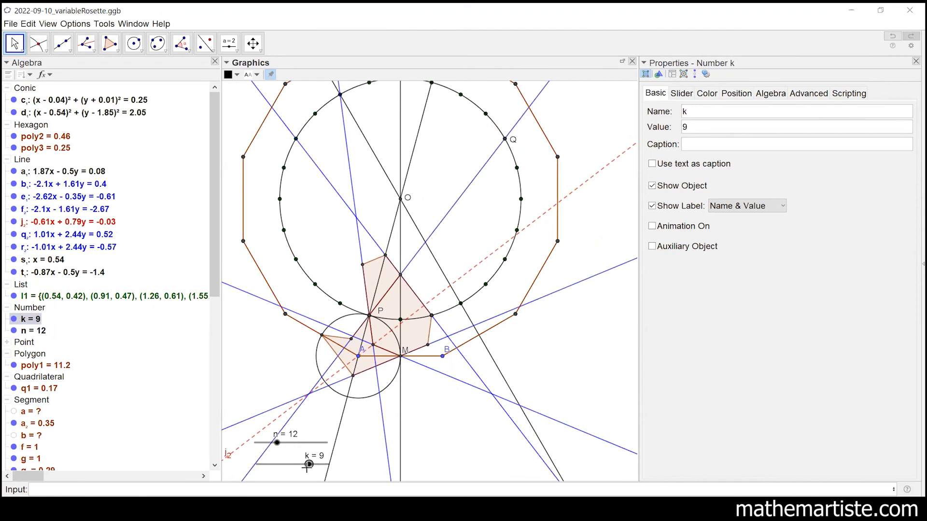
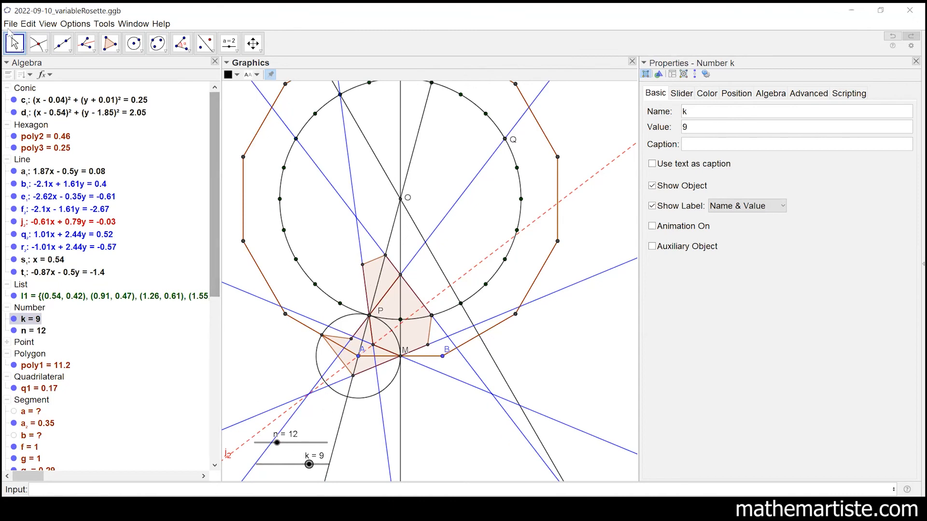
Step: Create the rotated copies of the quadrilateral tile with Sequence(Rotate(q1,2*pi*i/n,O),i,1,n)
left_click(369, 272)
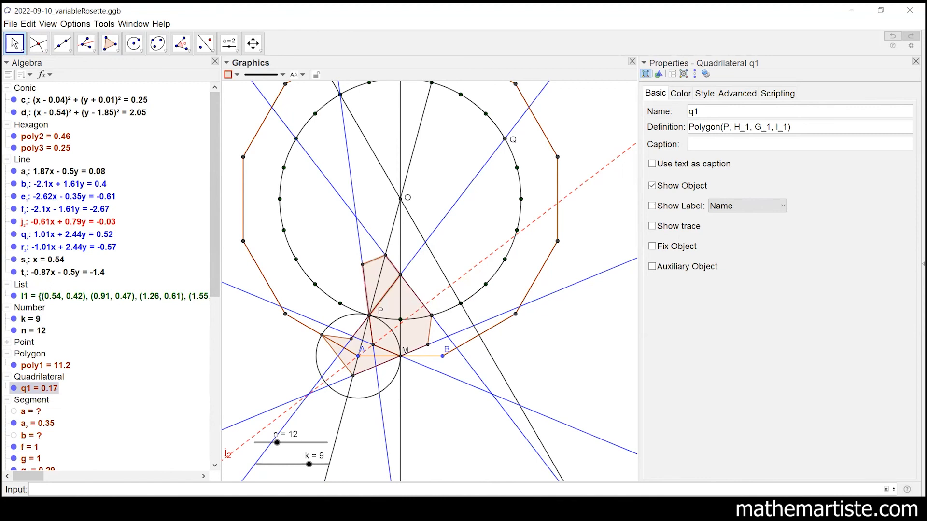
type("quence(Rotate")
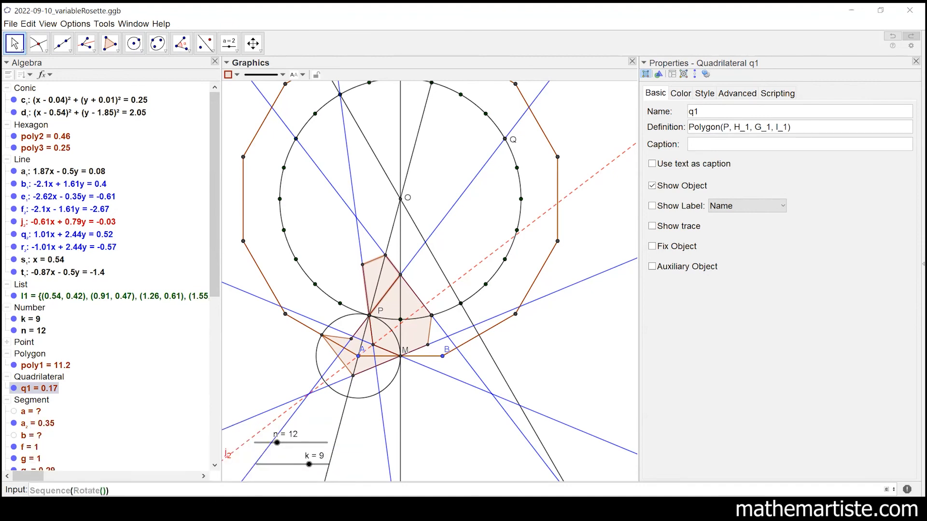
type("(q1,2*pi*i/n")
type(",O),i,1,n")
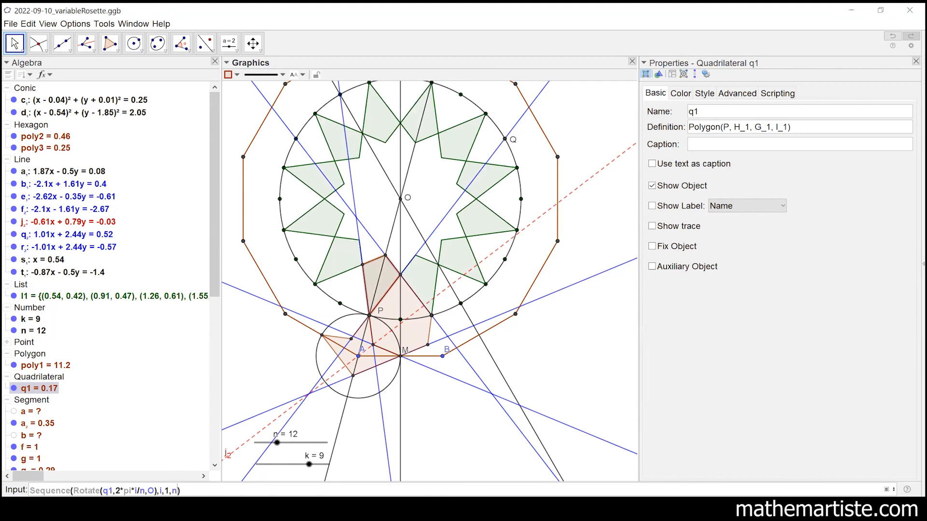
key("Return")
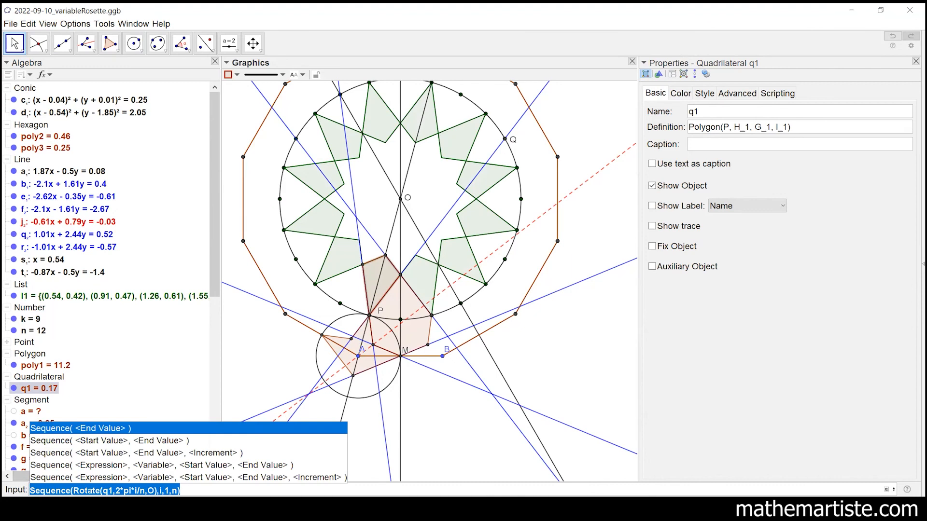
key("Return")
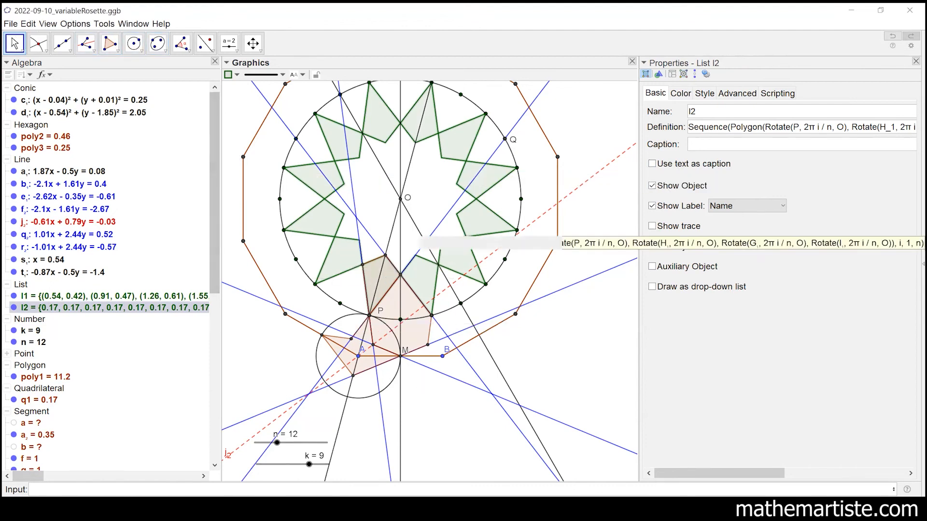
Step: Set slider n to 11 and slider k to 8
mouse_move(277, 443)
left_mouse_down()
mouse_move(288, 443)
mouse_move(275, 446)
left_mouse_up()
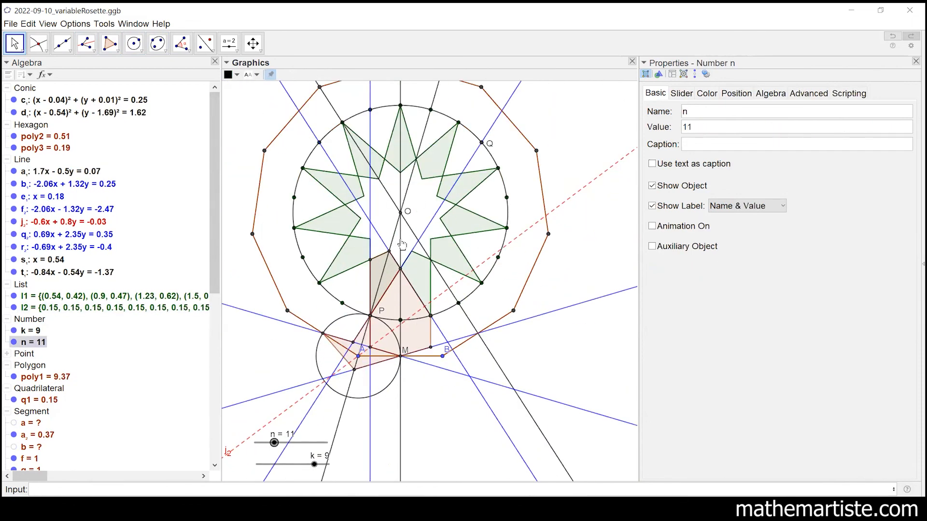
left_click_drag(314, 471, 302, 473)
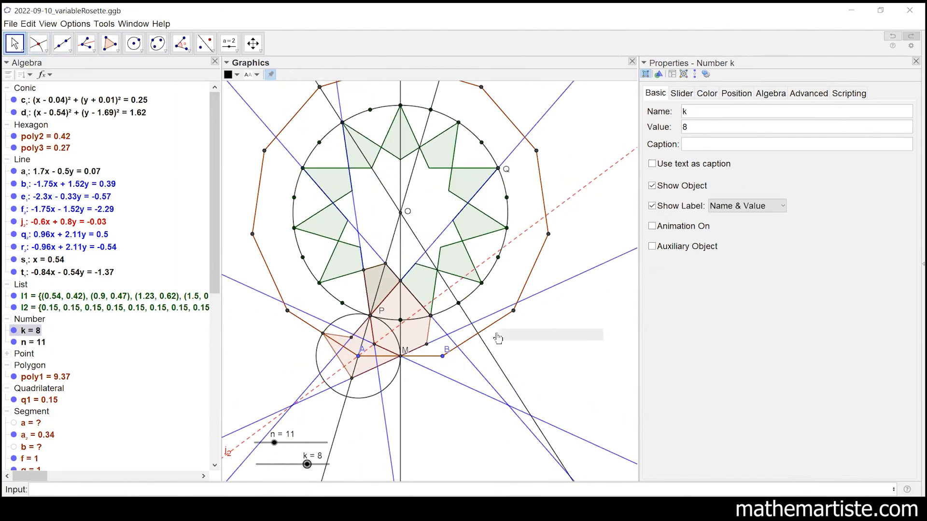
Step: Select the hexagonal tile above M and collapse the lists of lines and segments
left_click(416, 335)
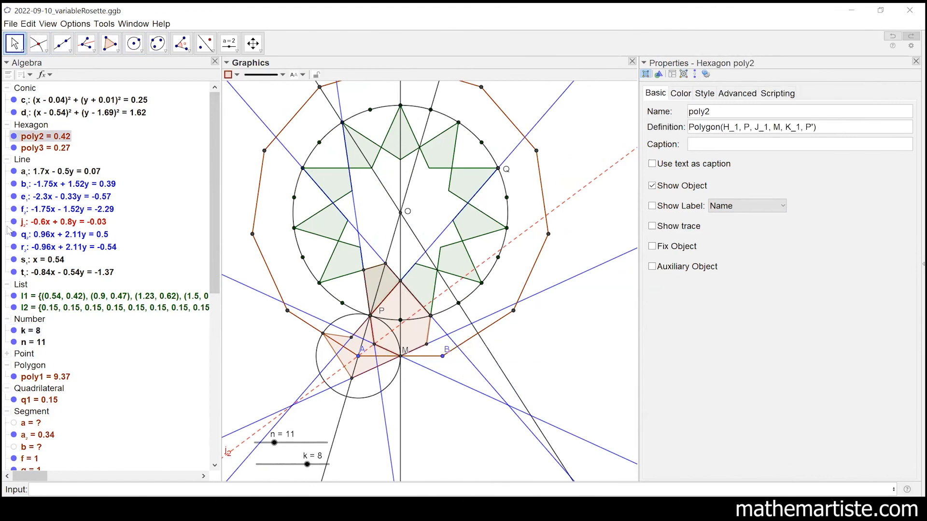
left_click(7, 161)
left_click(7, 299)
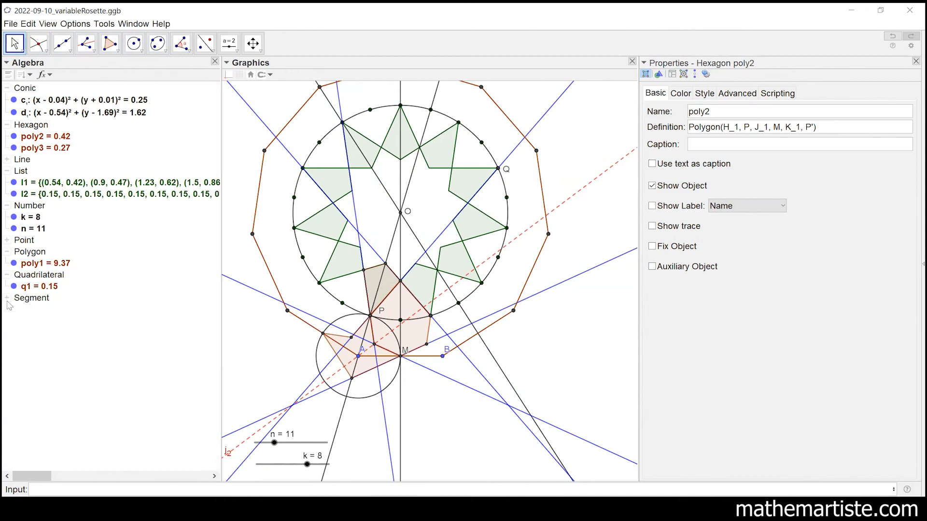
Step: Examine which listed objects correspond to the two hexagonal tiles and the regular polygon by selecting each one
left_click(26, 128)
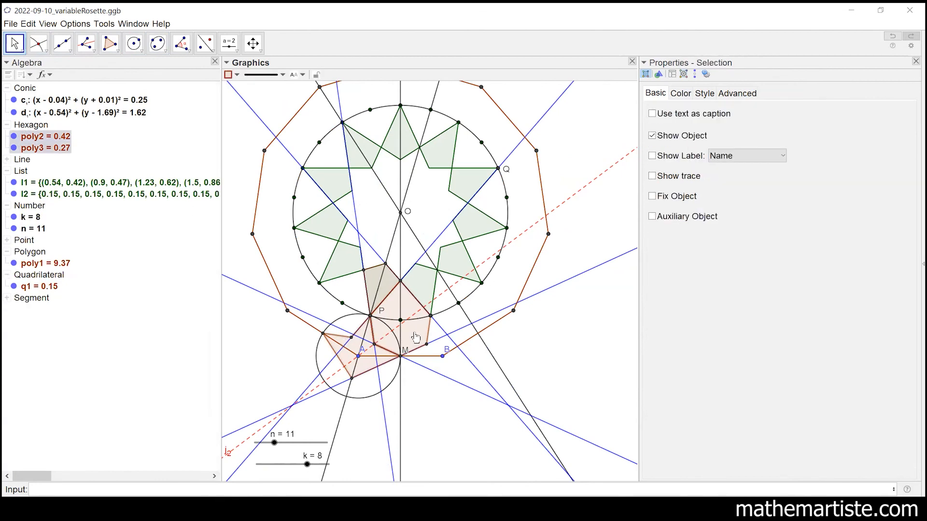
left_click(534, 354)
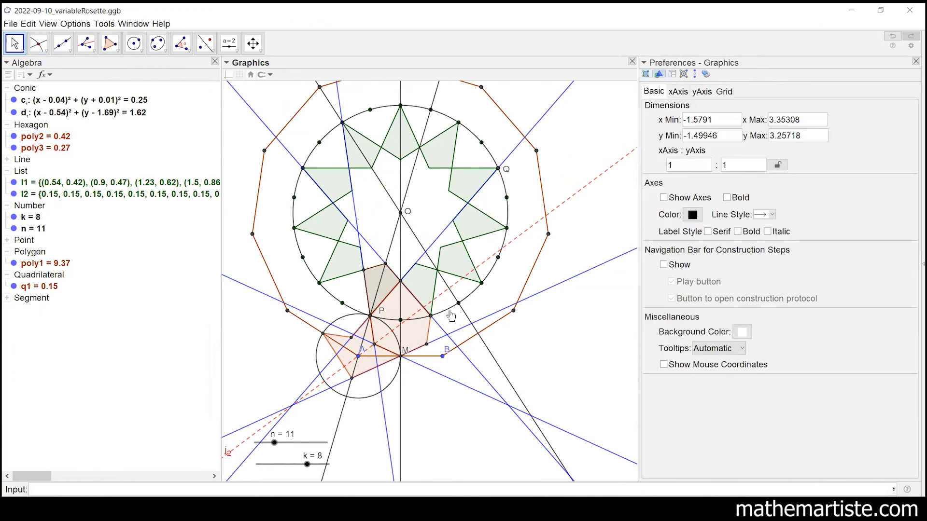
left_click(411, 330)
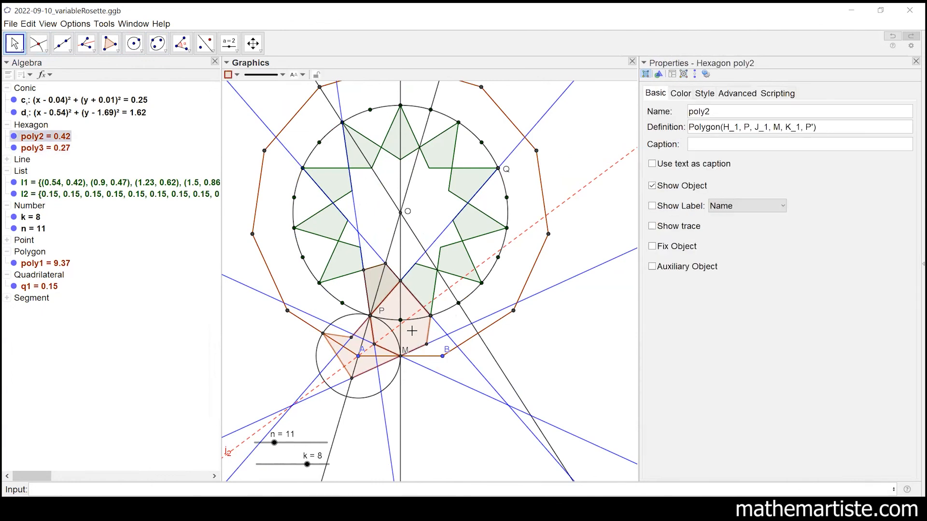
left_click(363, 364)
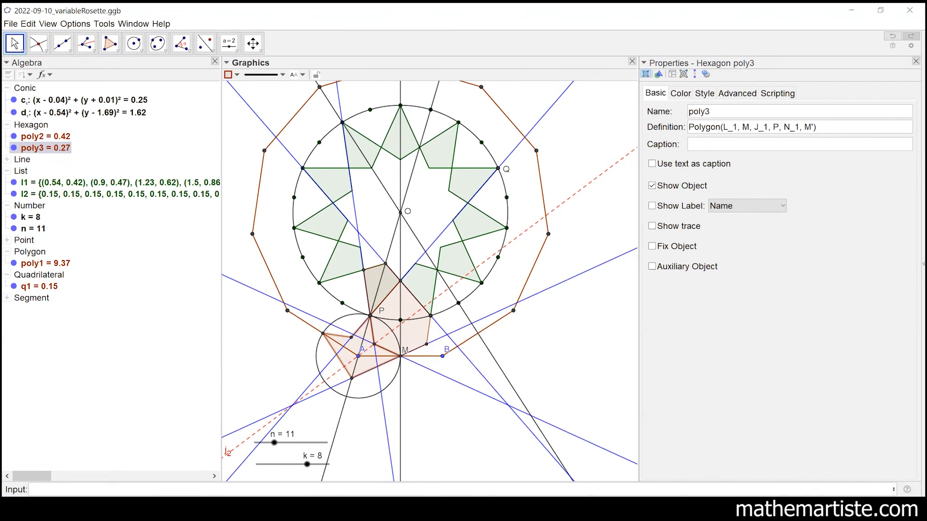
left_click(426, 403)
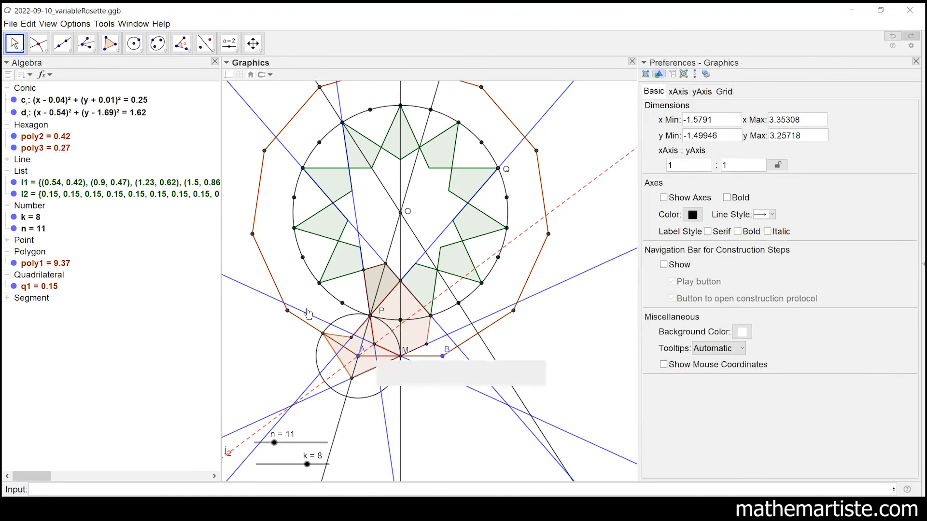
left_click(48, 262)
left_click(8, 251)
left_click(7, 251)
left_click(31, 263)
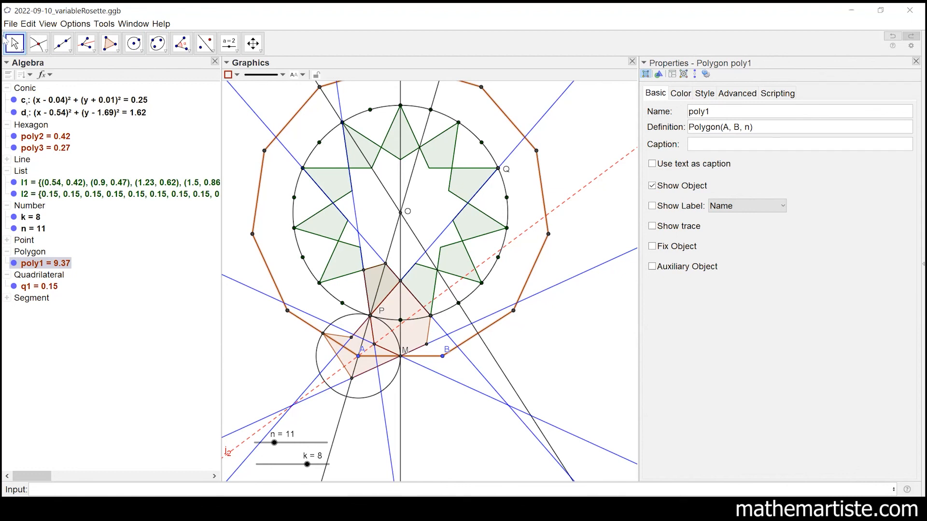
Step: Create the rotated copies of the hexagonal tile around A with Sequence(Rotate(poly3,2*pi*i/n,O),i,1,n), and clear the selection
left_click(413, 334)
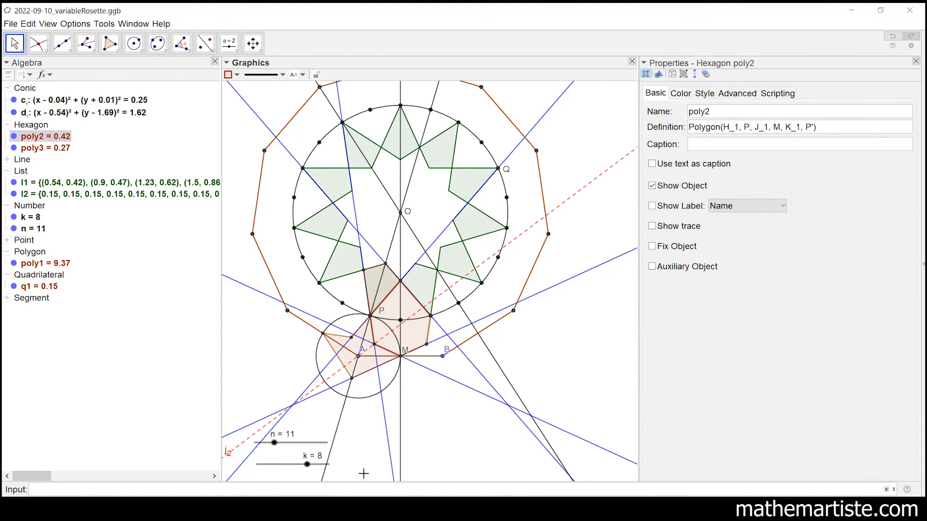
type("uence(Rotate(pol")
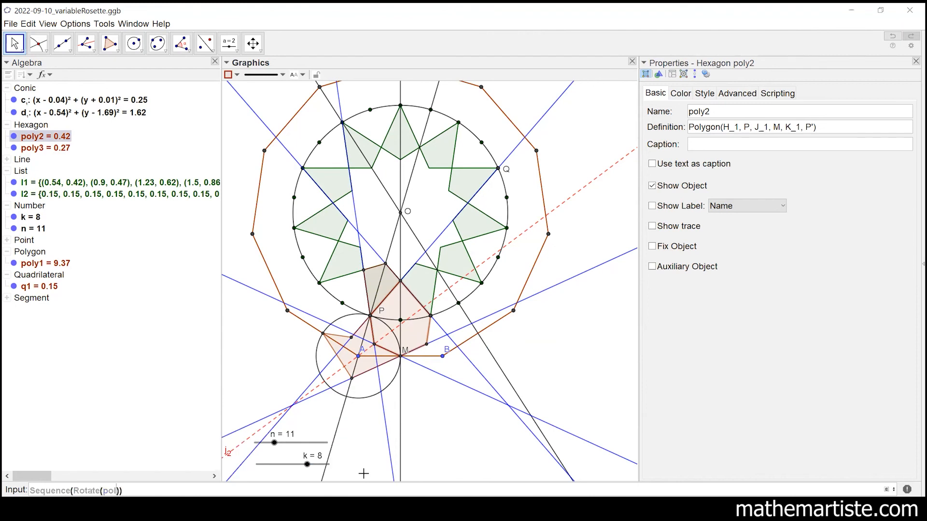
type("y2")
key("BackSpace")
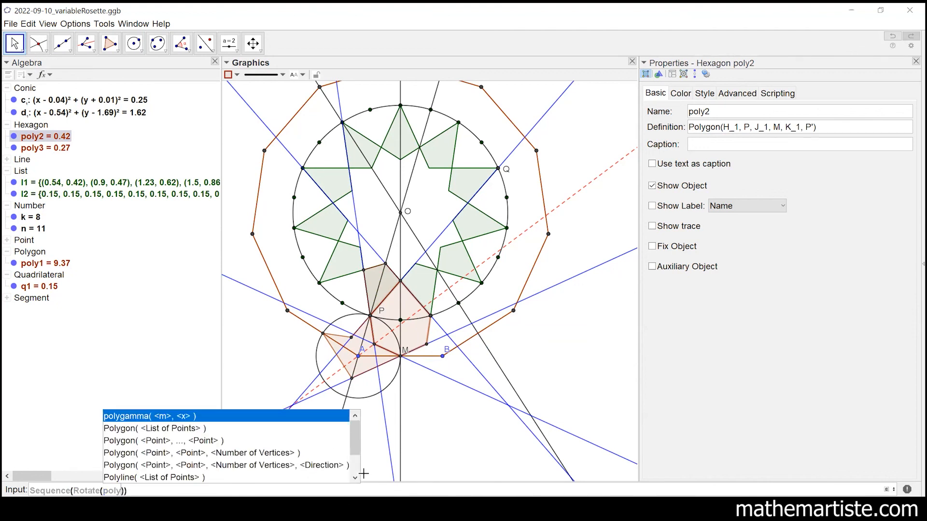
type("3,")
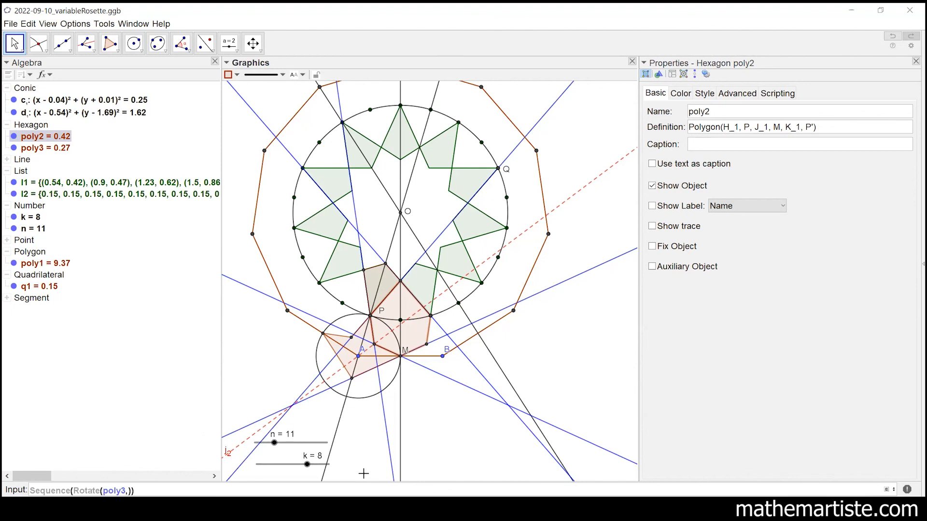
type("2*pi*i/n,O),i,1,n")
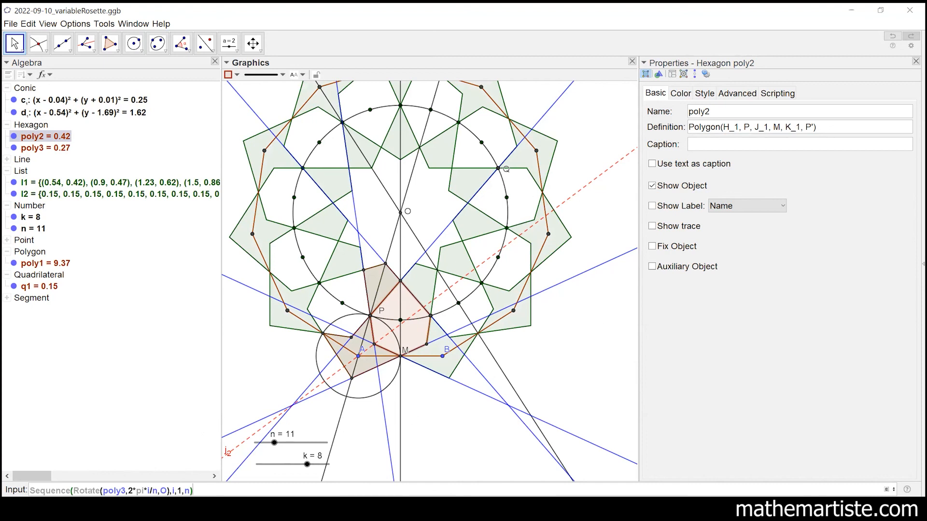
key("shift+Home")
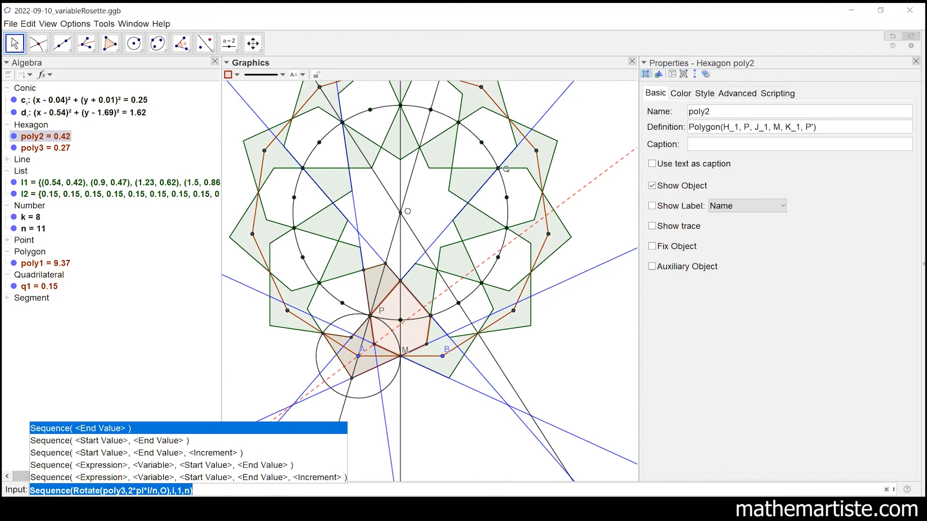
key("Return")
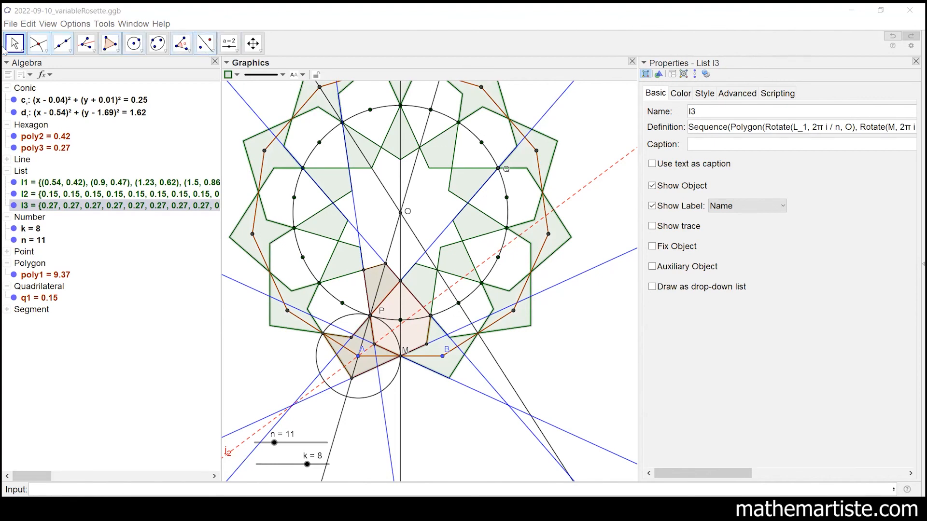
left_click(552, 351)
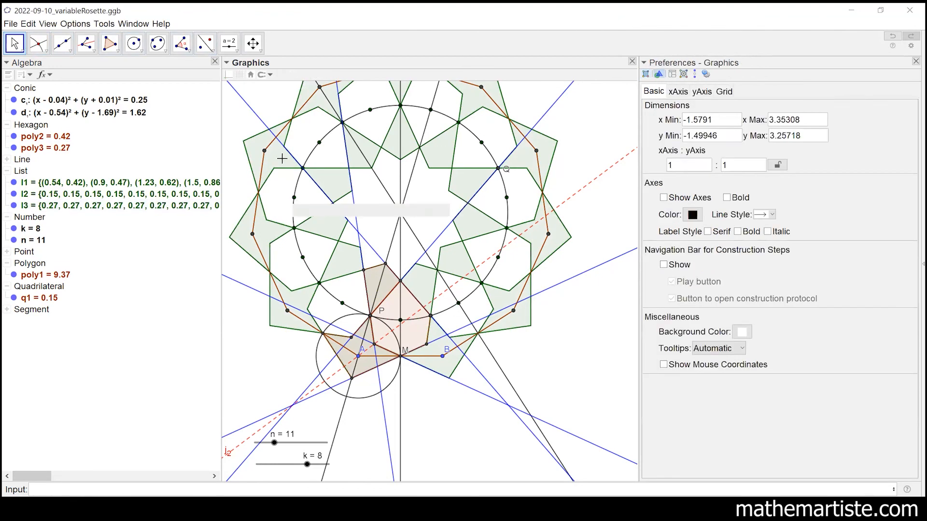
Step: Expand the list of lines and hide all construction lines at once
left_click_drag(235, 101, 368, 312)
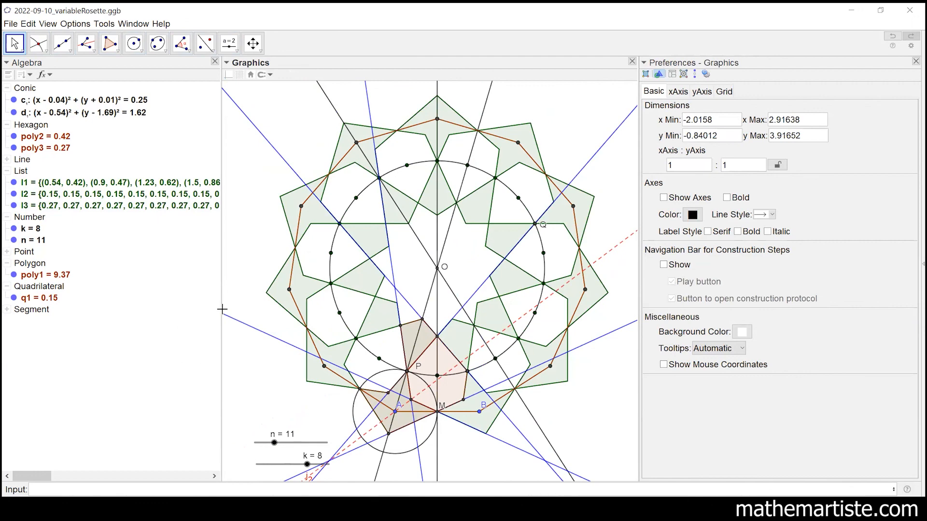
left_click(7, 159)
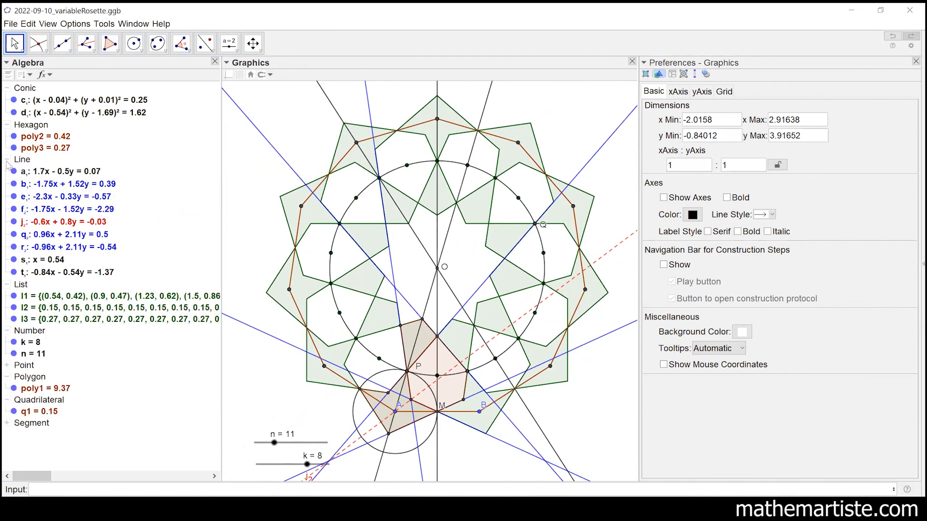
right_click(23, 161)
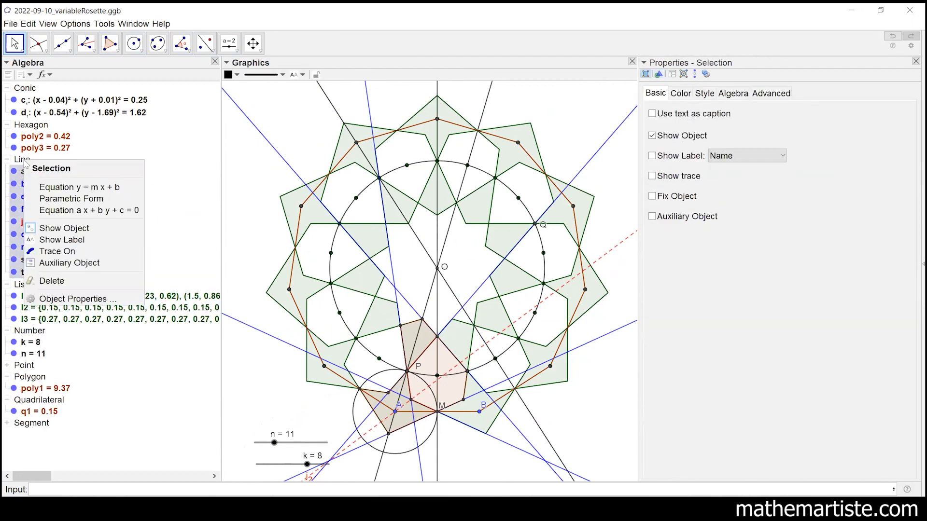
right_click(17, 159)
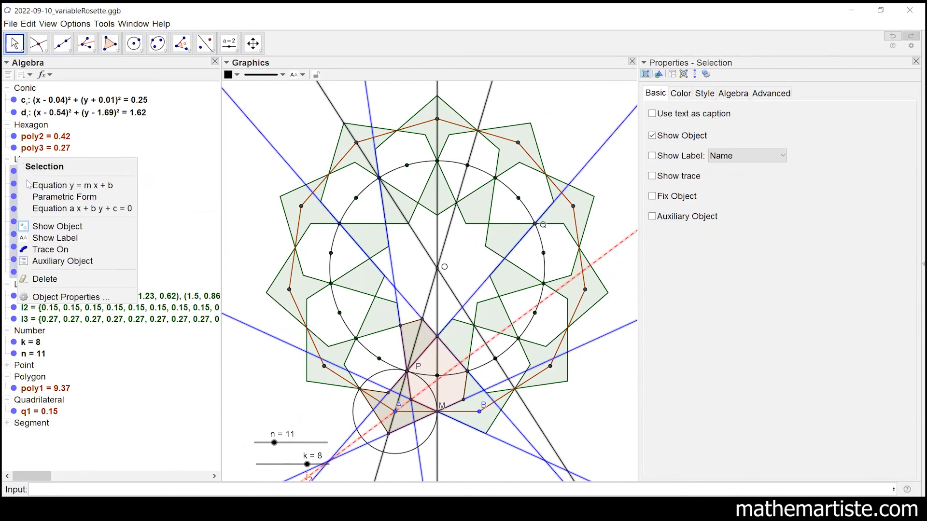
left_click(49, 226)
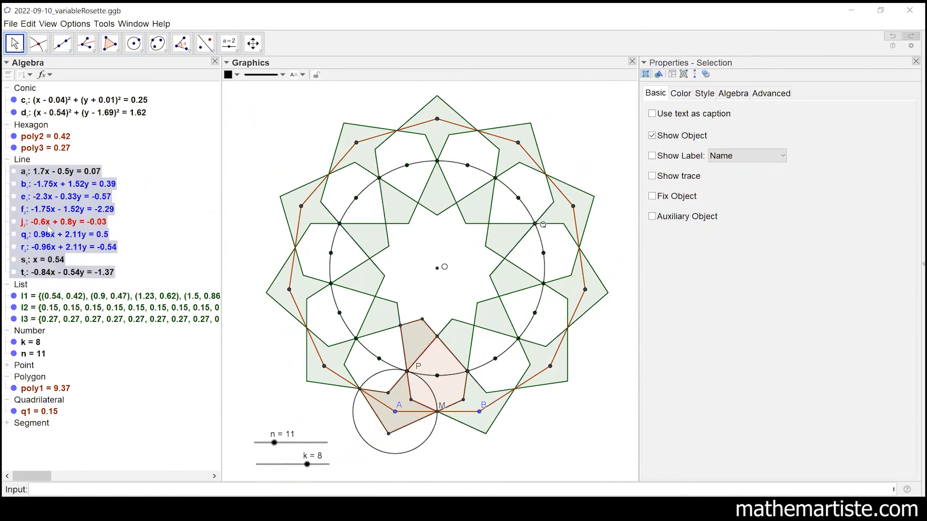
left_click(14, 172)
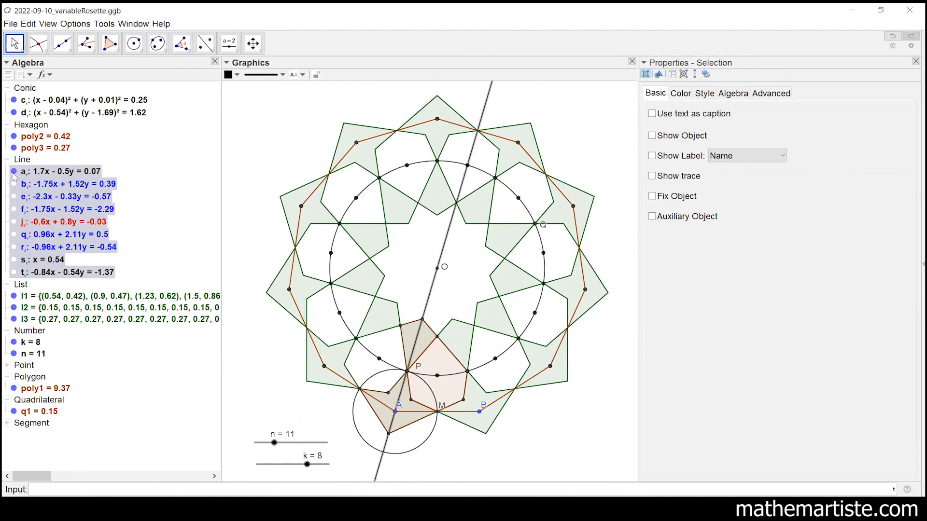
left_click(14, 172)
left_click(13, 184)
left_click(14, 184)
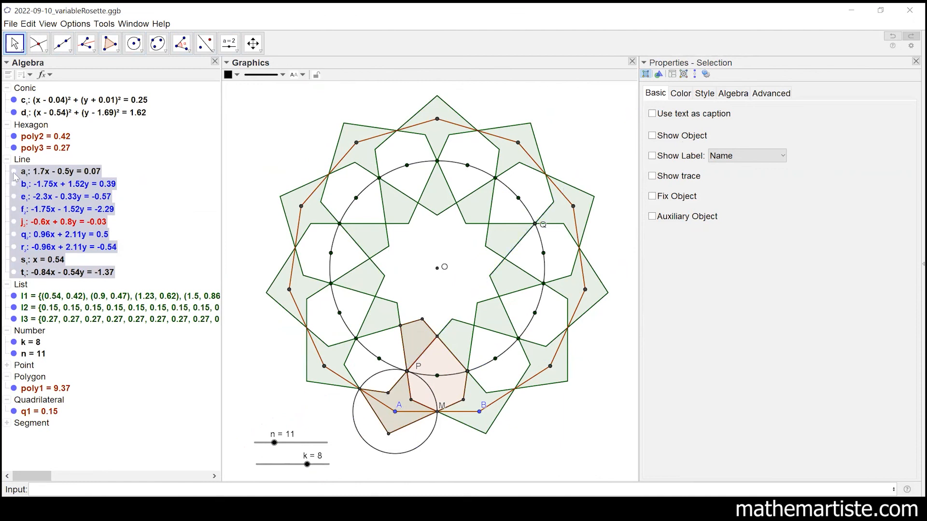
Step: Collapse the list of lines, and hide the list of points rotated around O and the regular polygon through A and B
left_click(7, 160)
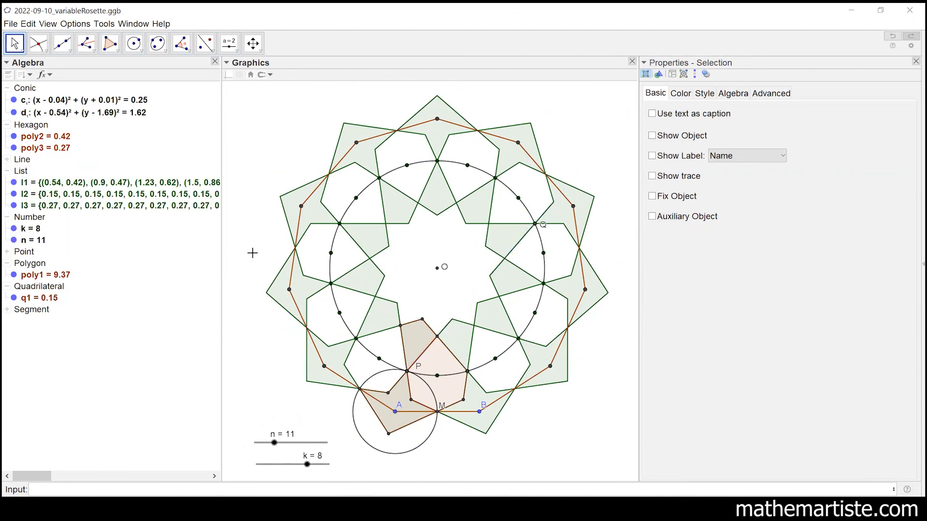
left_click(14, 183)
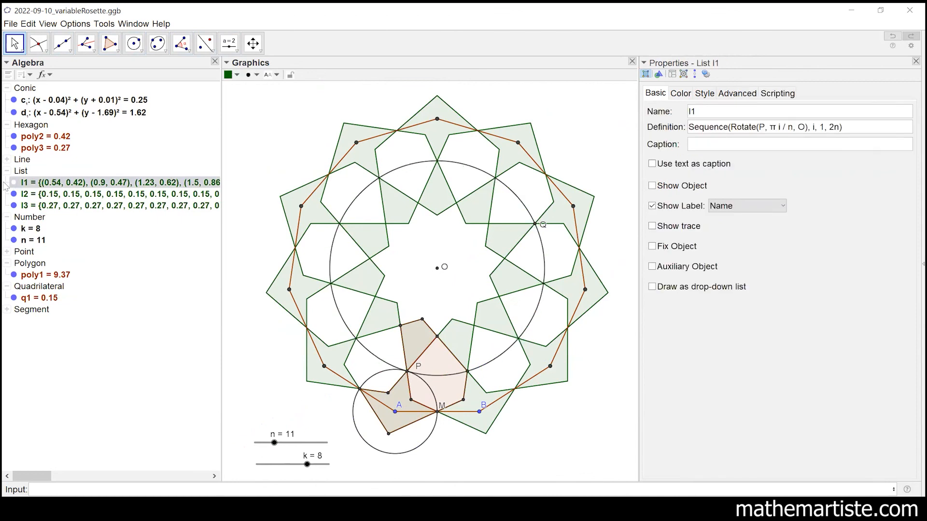
left_click(14, 275)
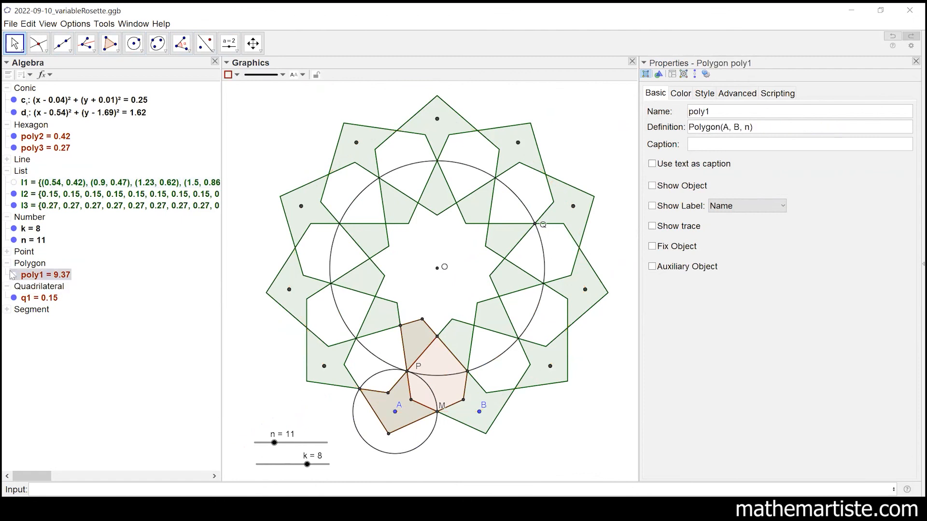
Step: Expand the list of points and hide all points at once
left_click(7, 252)
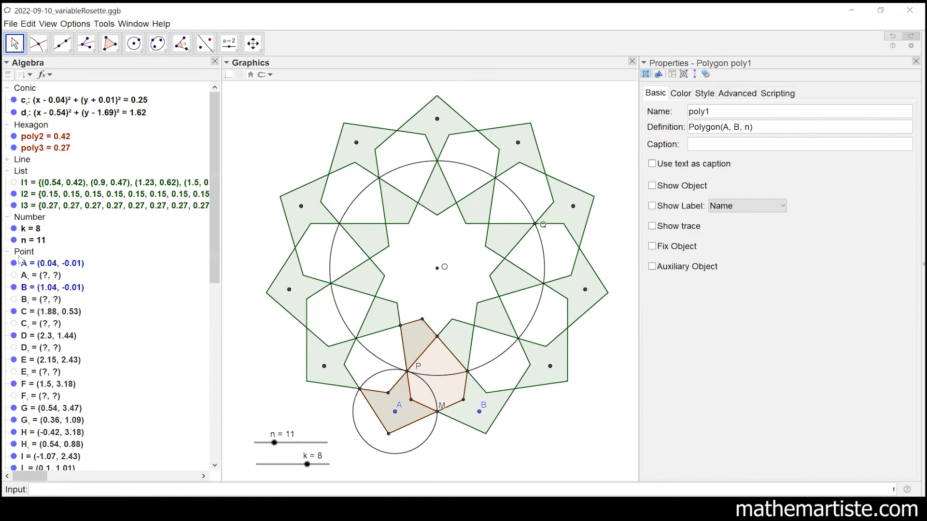
right_click(25, 255)
left_click(73, 295)
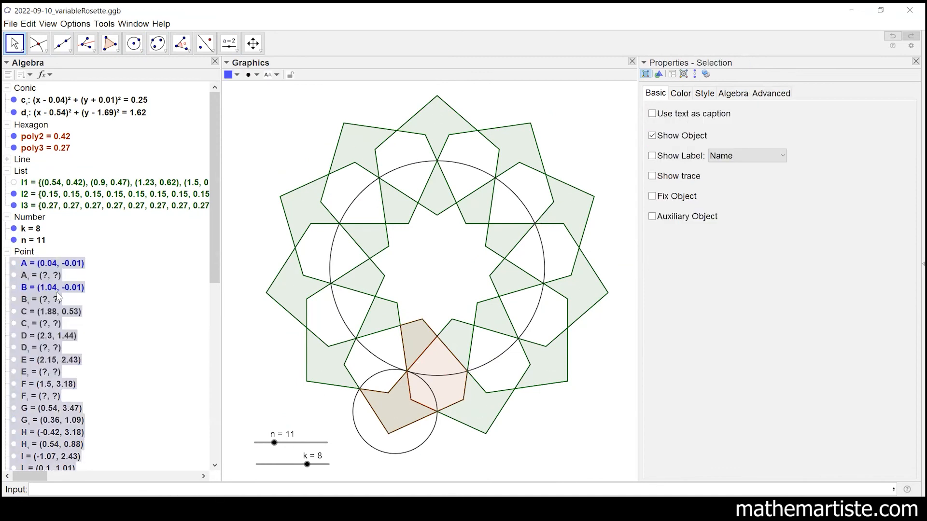
Step: Hide the two construction circles, and collapse the lists of conics and points
right_click(21, 93)
left_click(13, 100)
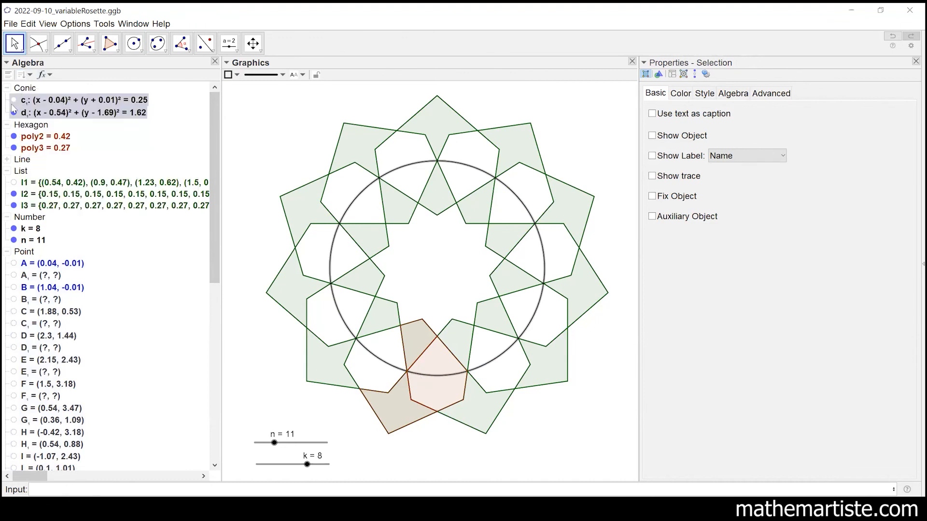
left_click(14, 113)
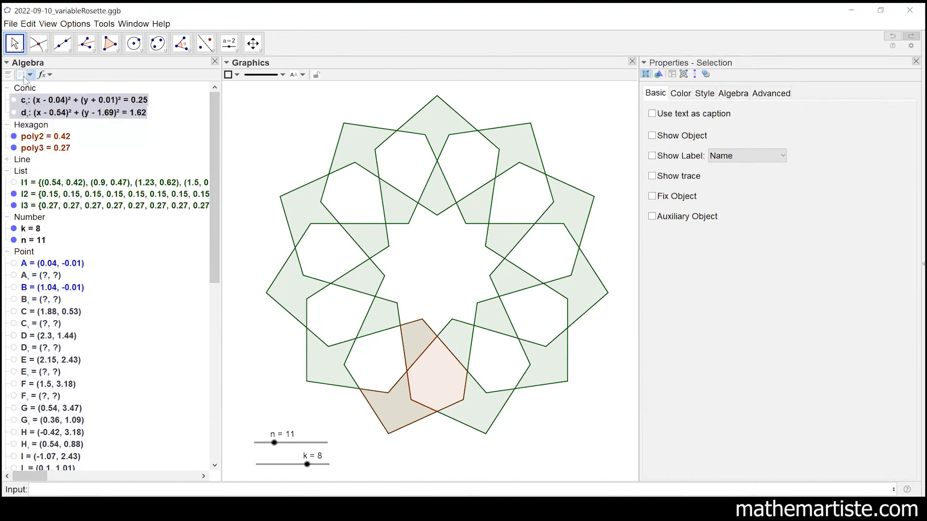
left_click(7, 88)
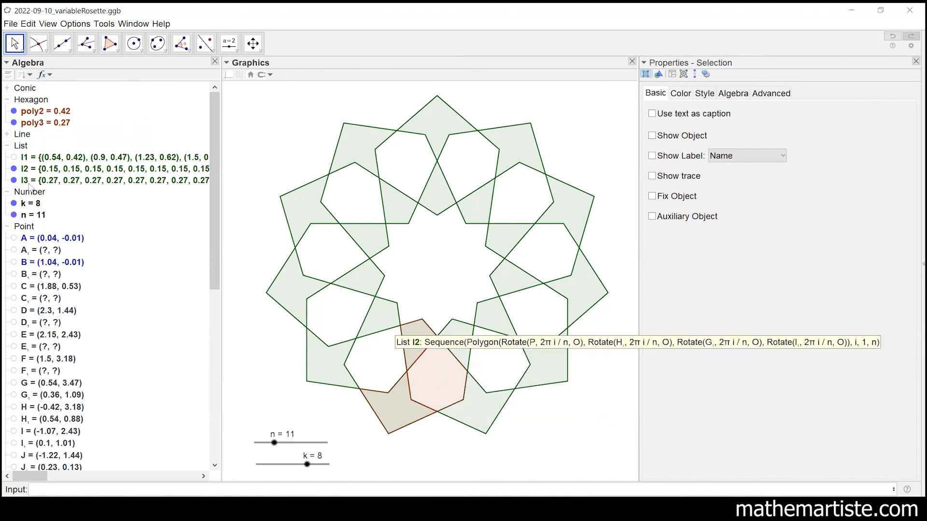
left_click(7, 227)
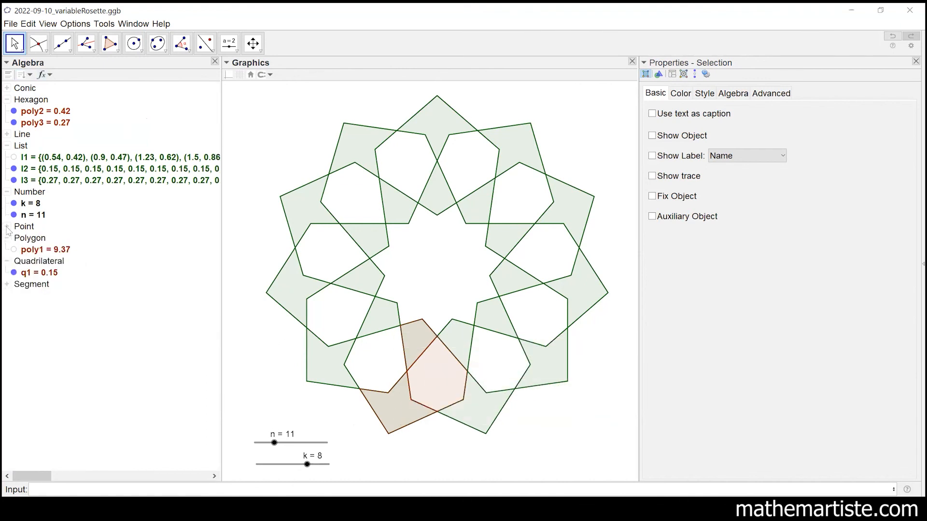
Step: Hide the original tiles: quadrilateral q1 and hexagons poly2 and poly3
left_click(15, 273)
left_click(14, 273)
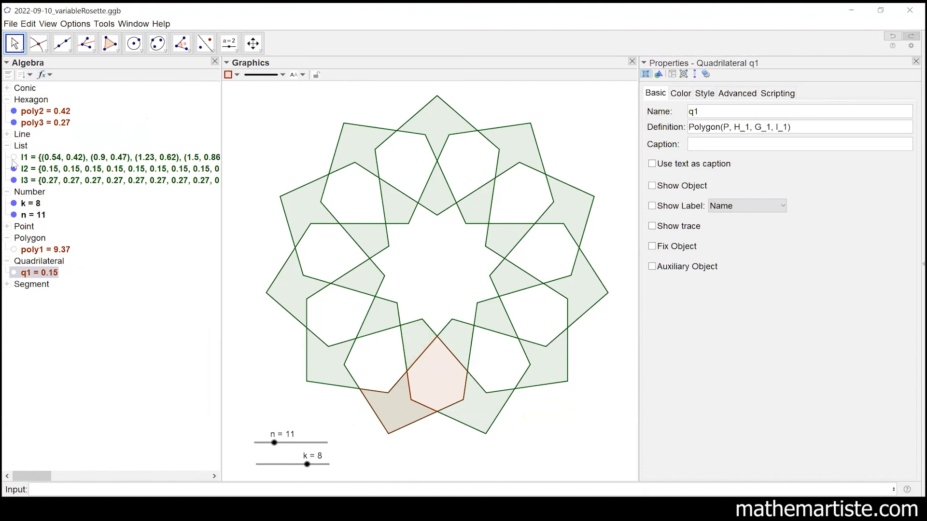
left_click(14, 112)
left_click(14, 112)
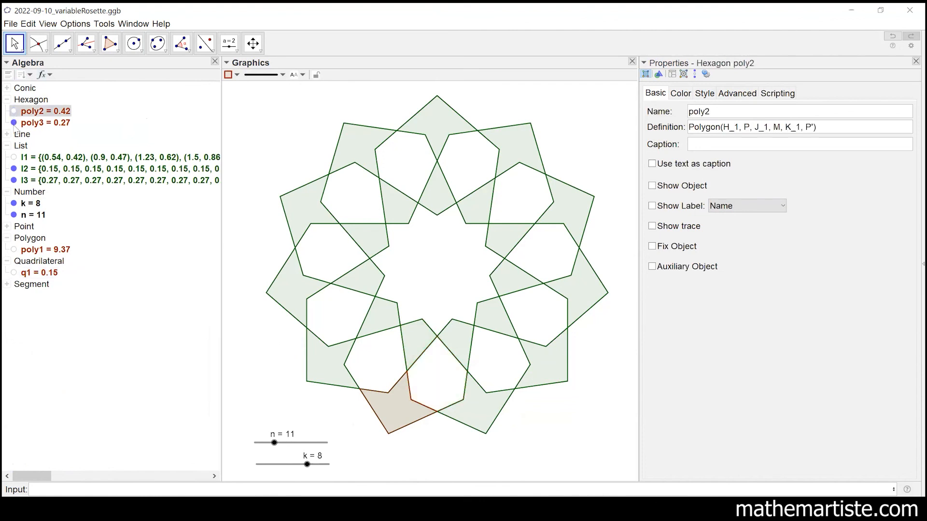
left_click(14, 122)
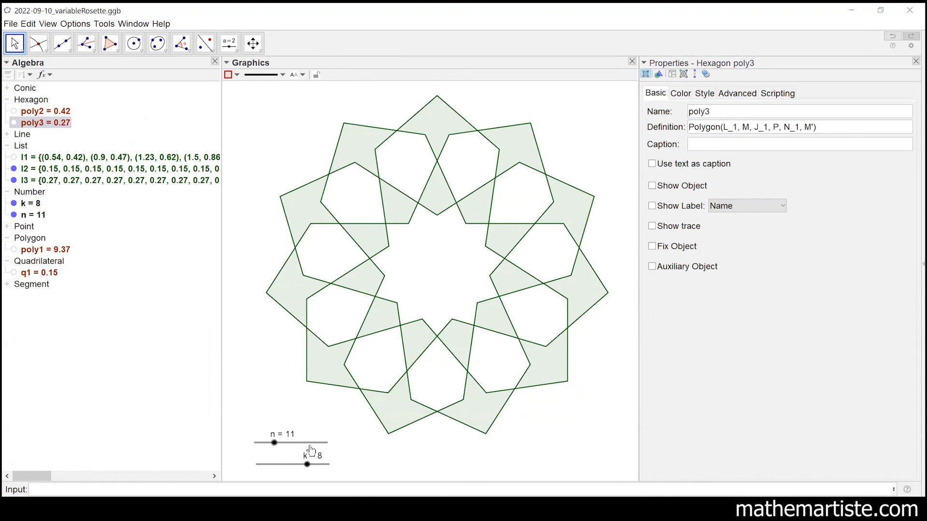
Step: Reposition the n and k sliders slightly higher in the drawing area, clear of the rosette
left_click_drag(302, 443, 296, 421)
left_click_drag(285, 465, 277, 449)
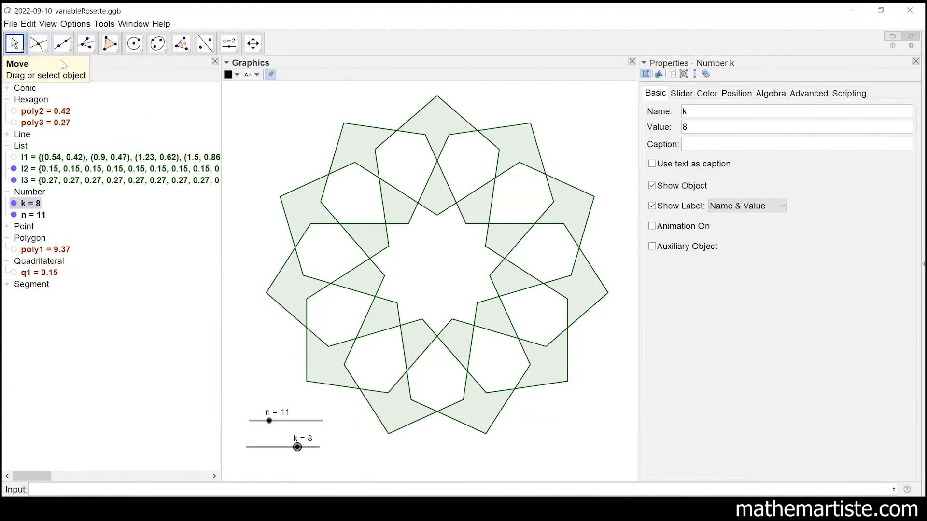
Step: Select the rotated tile lists l2 and l3 together and set their line thickness to the maximum
left_click(390, 203)
left_click(363, 139)
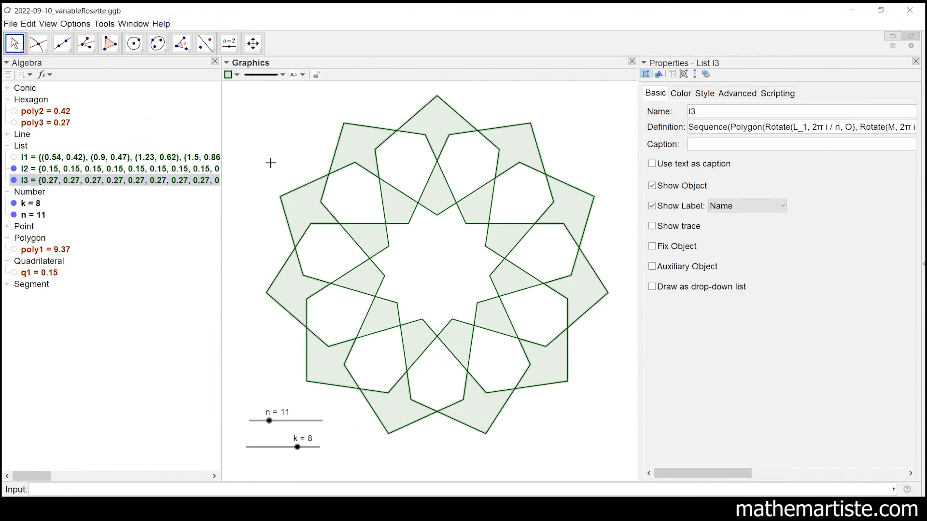
left_click(33, 171)
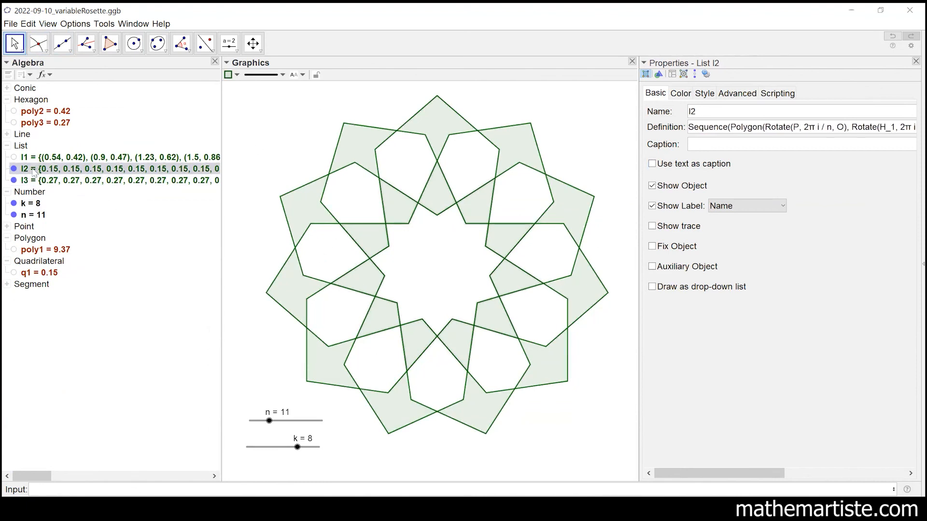
left_click(33, 180, "ctrl")
left_click(35, 180, "ctrl")
left_click(34, 181, "ctrl")
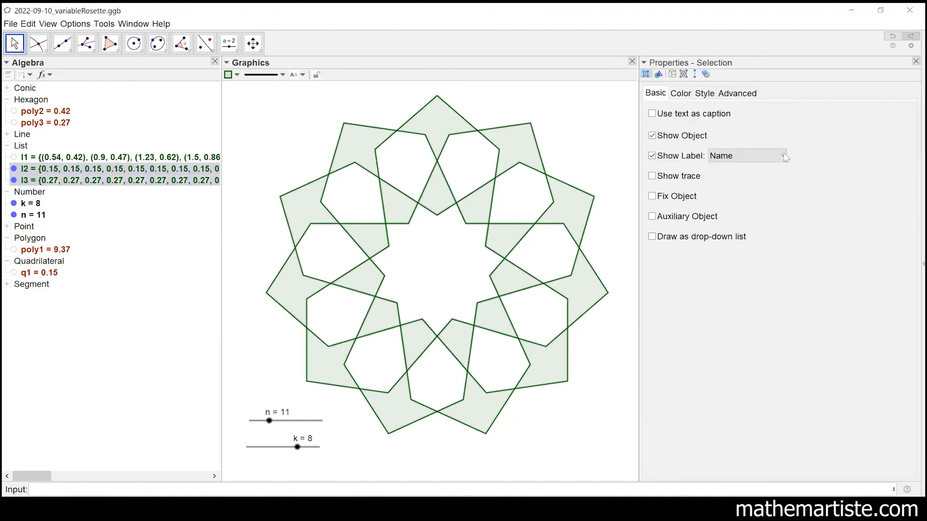
left_click(679, 95)
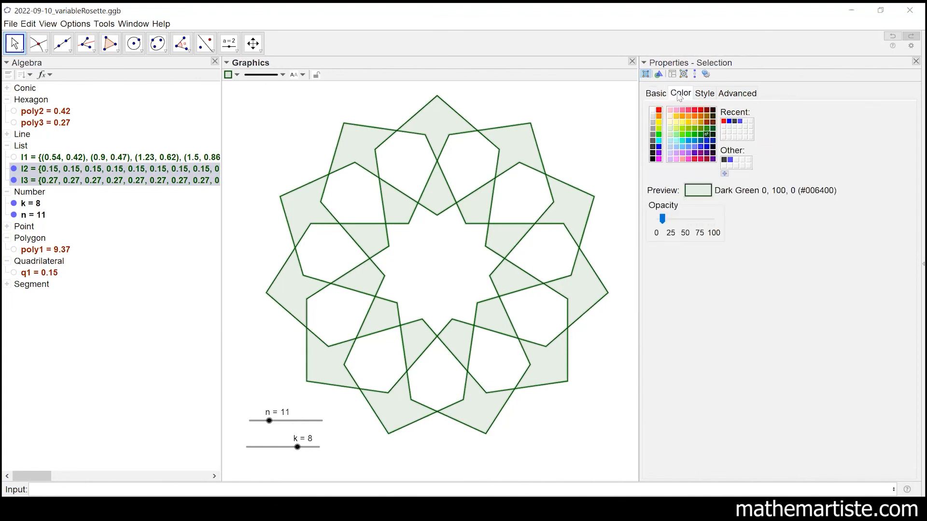
left_click(700, 92)
left_click_drag(679, 124, 715, 124)
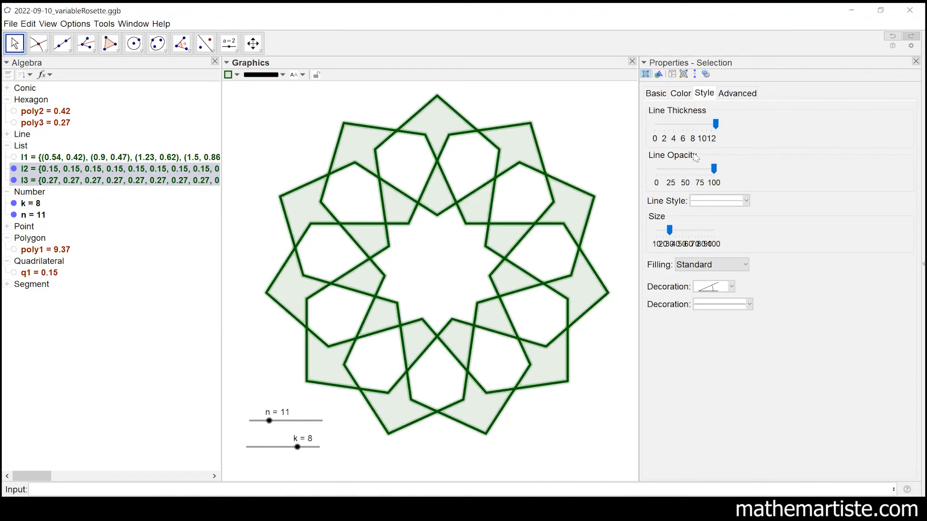
Step: Color both tile lists black with a fill opacity of about 40, and clear the selection
left_click(685, 96)
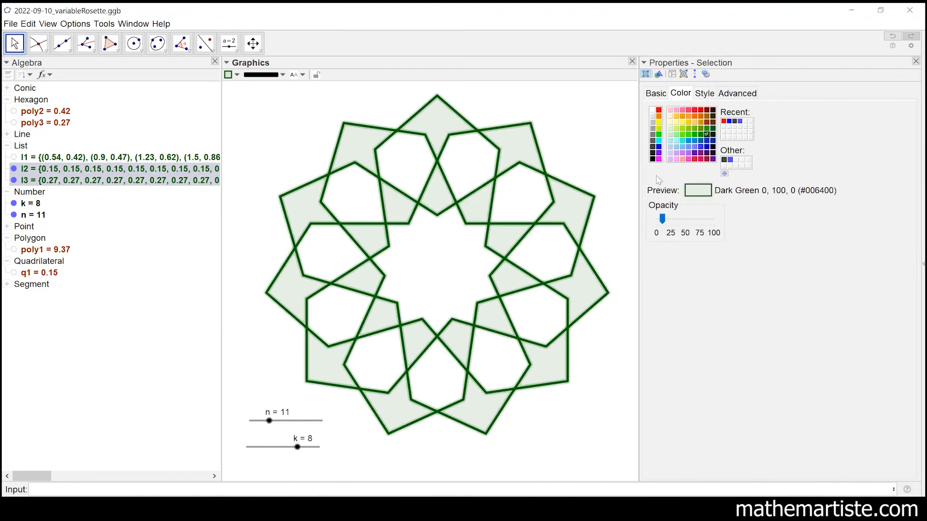
left_click(652, 160)
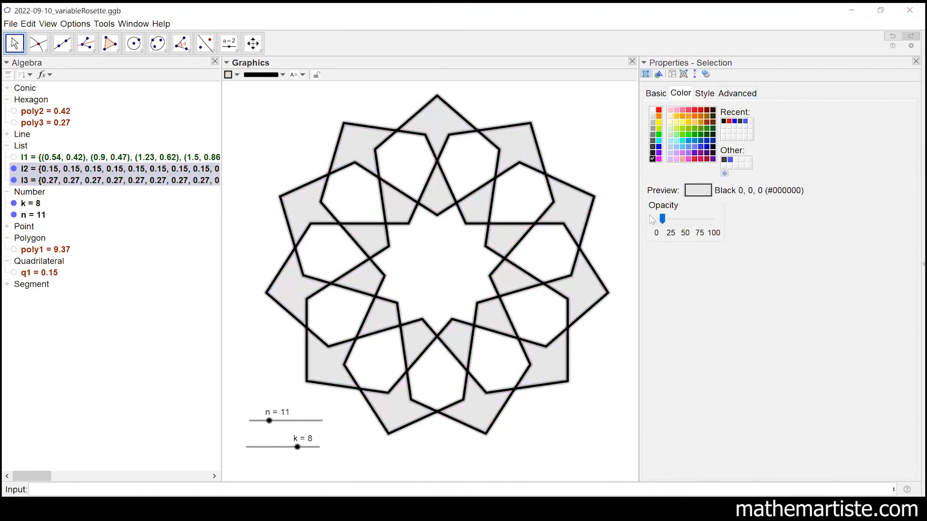
mouse_move(663, 219)
left_mouse_down()
mouse_move(636, 222)
mouse_move(679, 225)
left_mouse_up()
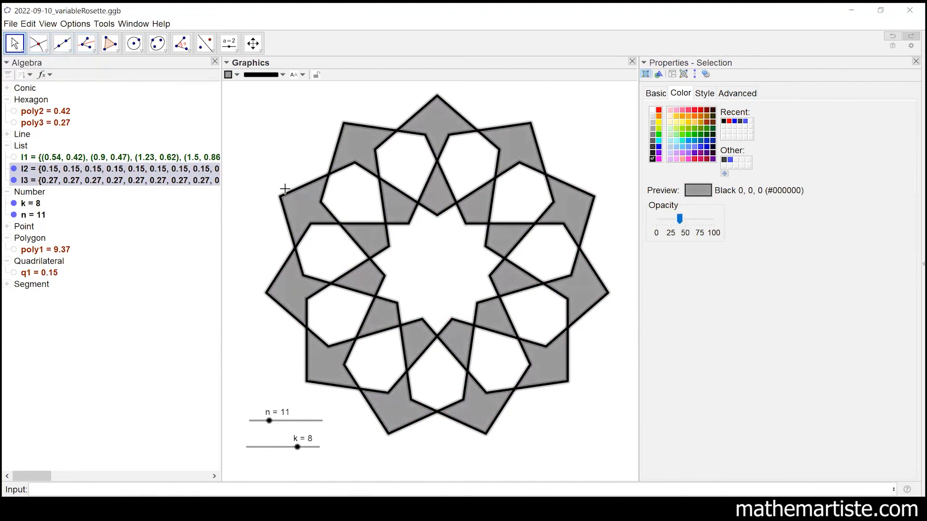
left_click(263, 134)
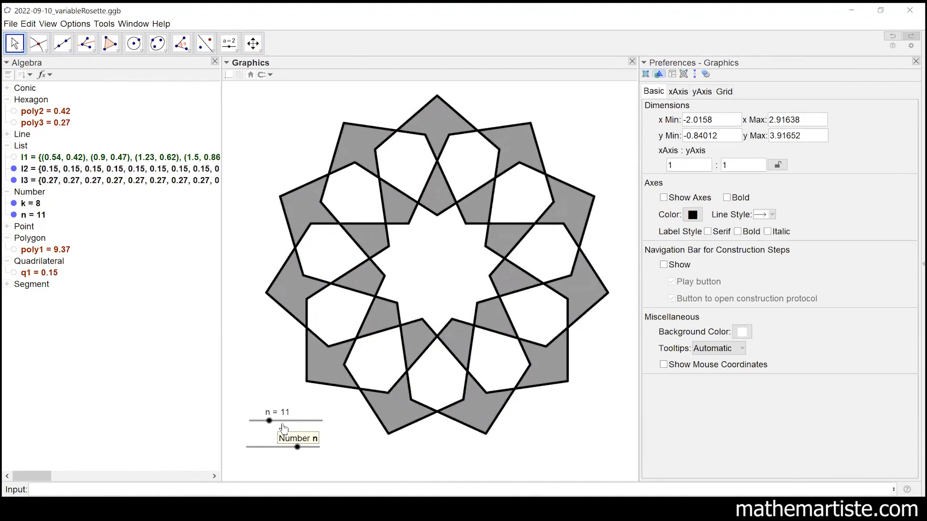
Step: Test the rosette with larger polygons by setting n to 16 and to 30
mouse_move(270, 422)
left_mouse_down()
mouse_move(294, 424)
mouse_move(284, 423)
left_mouse_up()
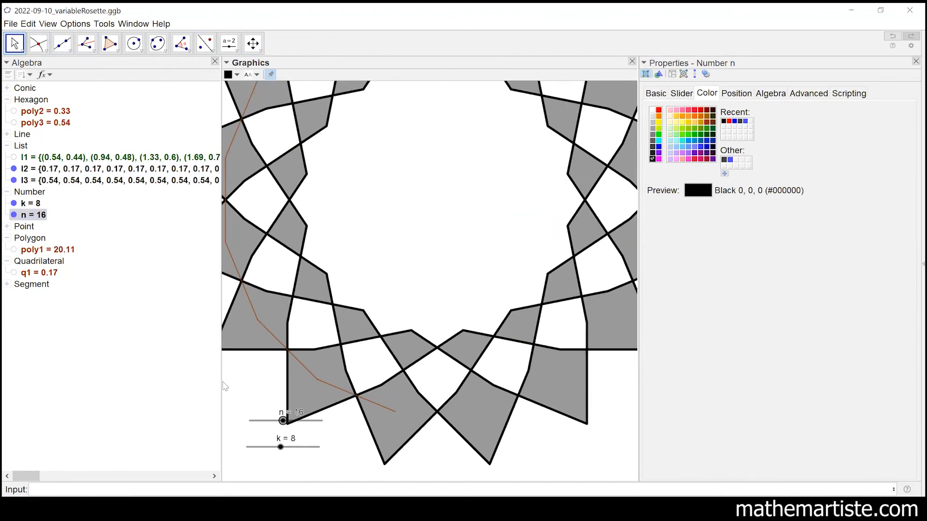
scroll(289, 315, "down", 2)
left_click_drag(246, 94, 277, 96)
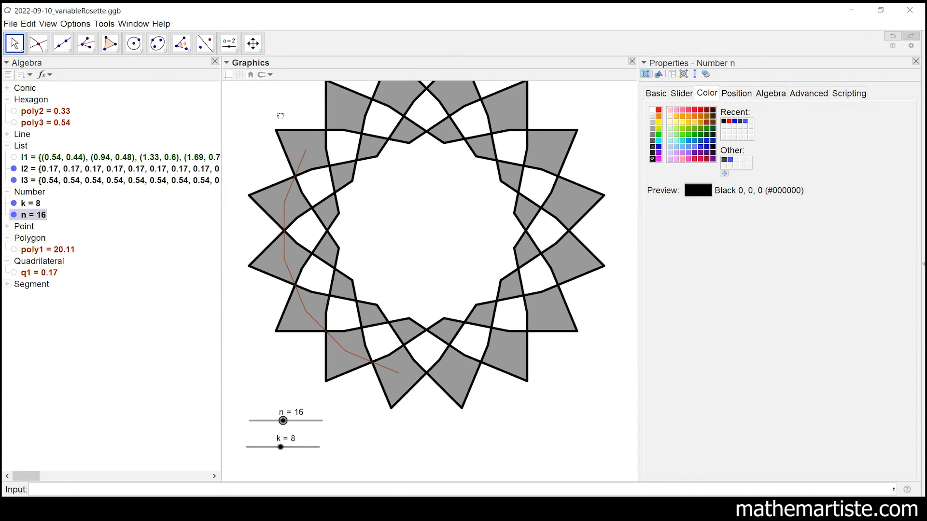
left_click_drag(283, 424, 352, 424)
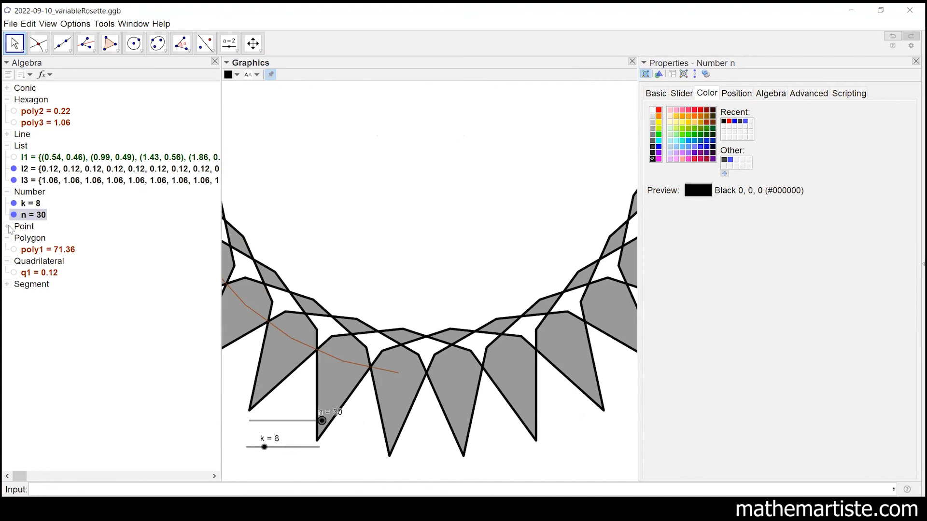
Step: Toggle the visibility of poly1 on and off to clear its leftover brown outline
left_click(14, 251)
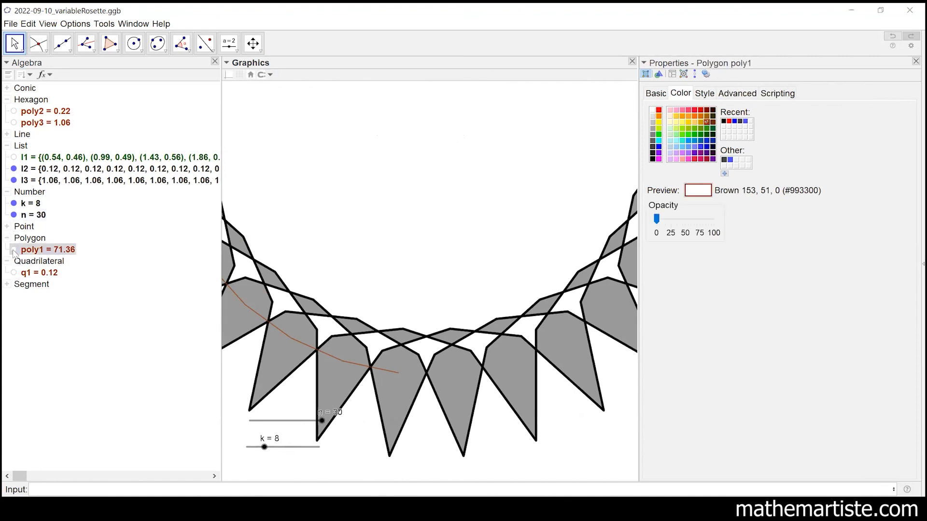
left_click(14, 250)
scroll(374, 212, "down", 3)
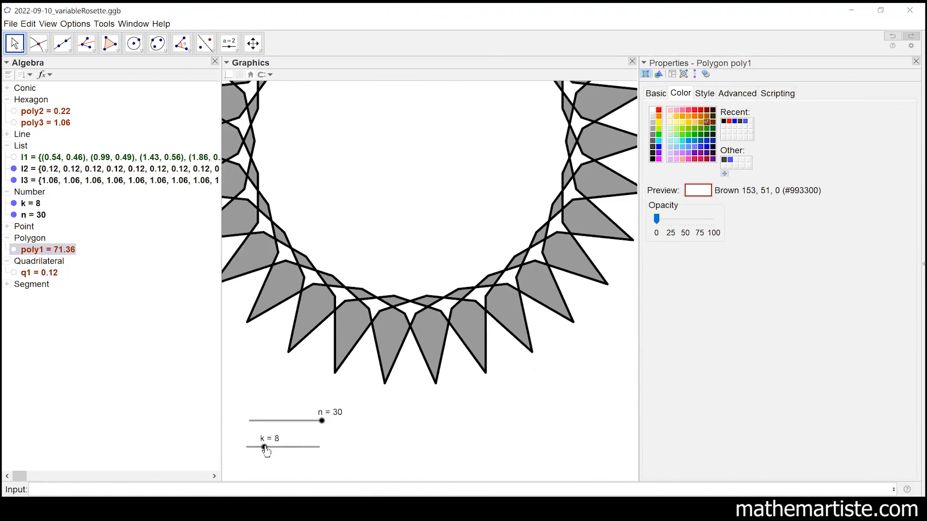
Step: Try the rosette with k at 29 and 24 for n = 30, and with n = 24 and k = 22
left_click_drag(264, 447, 321, 450)
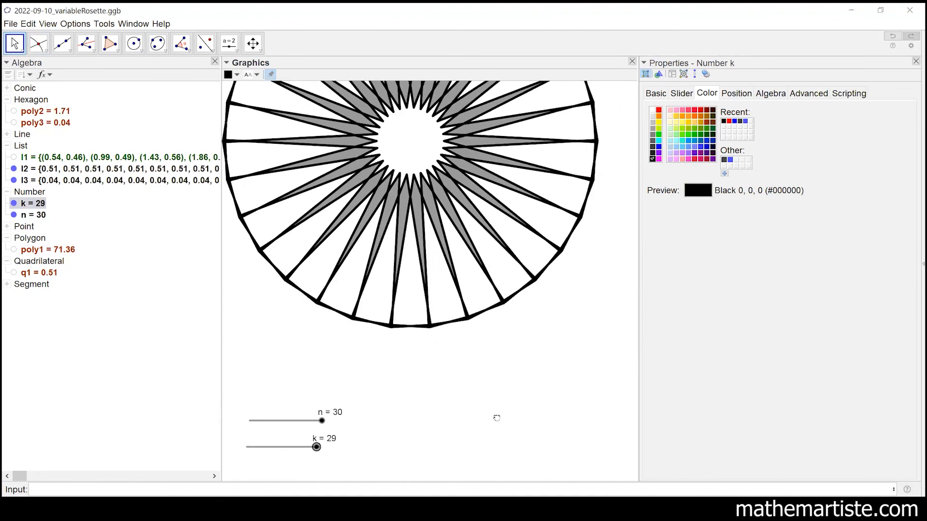
left_click_drag(317, 447, 302, 454)
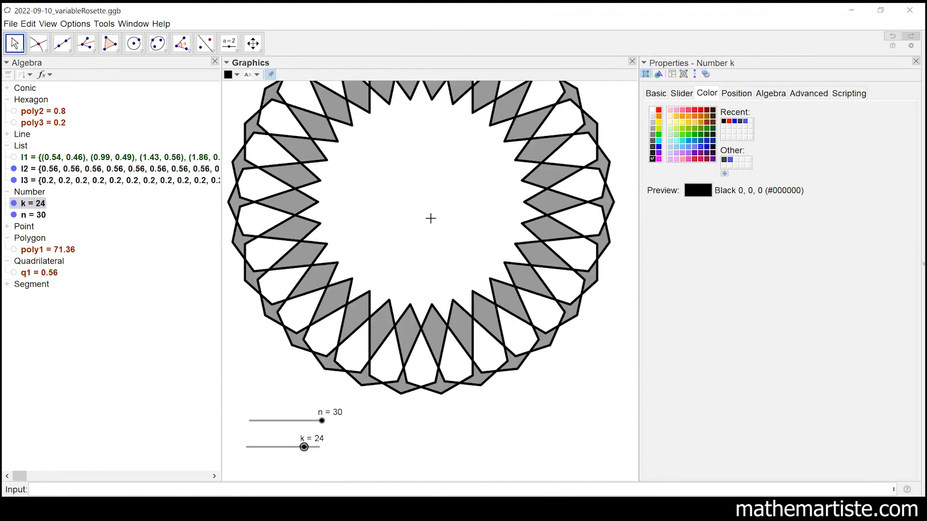
left_click_drag(442, 251, 434, 273)
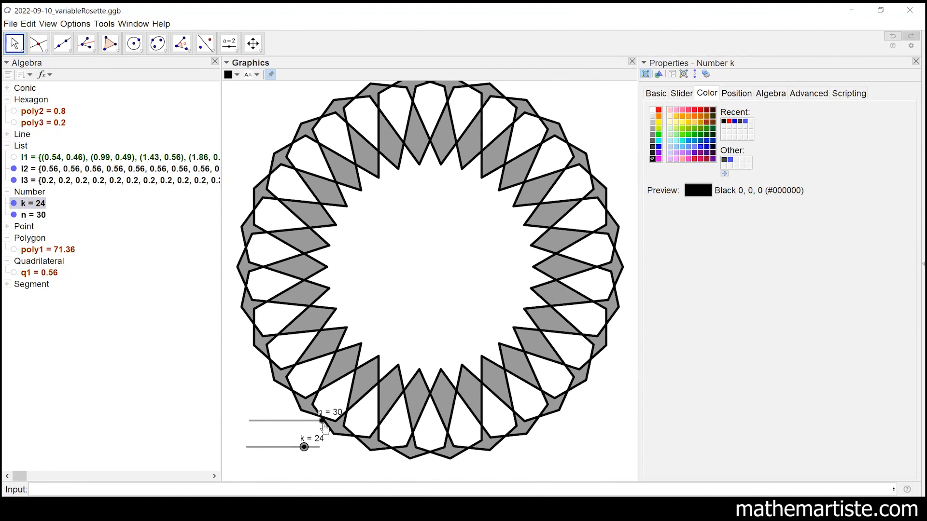
left_click_drag(322, 425, 313, 447)
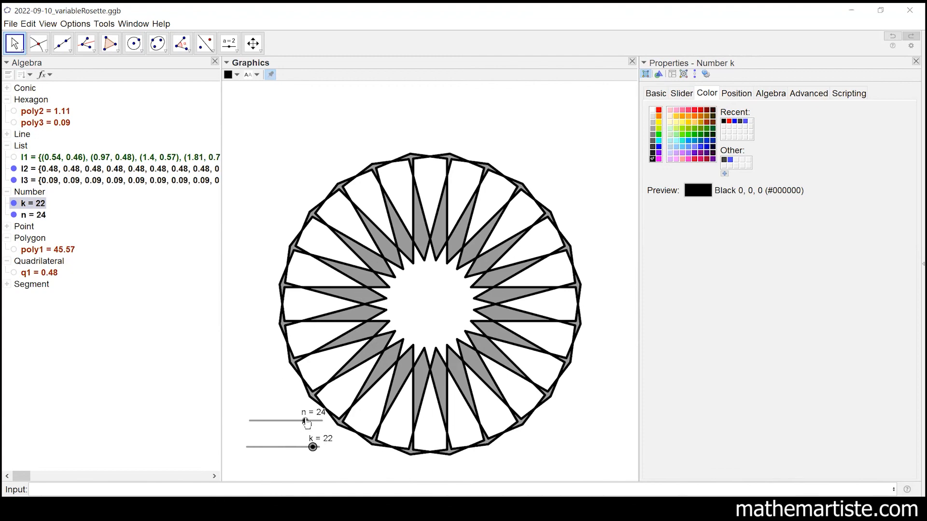
Step: Set n to 18 and k to 15, with the whole rosette centered in view
left_click_drag(305, 420, 308, 453)
left_click_drag(424, 337, 426, 260)
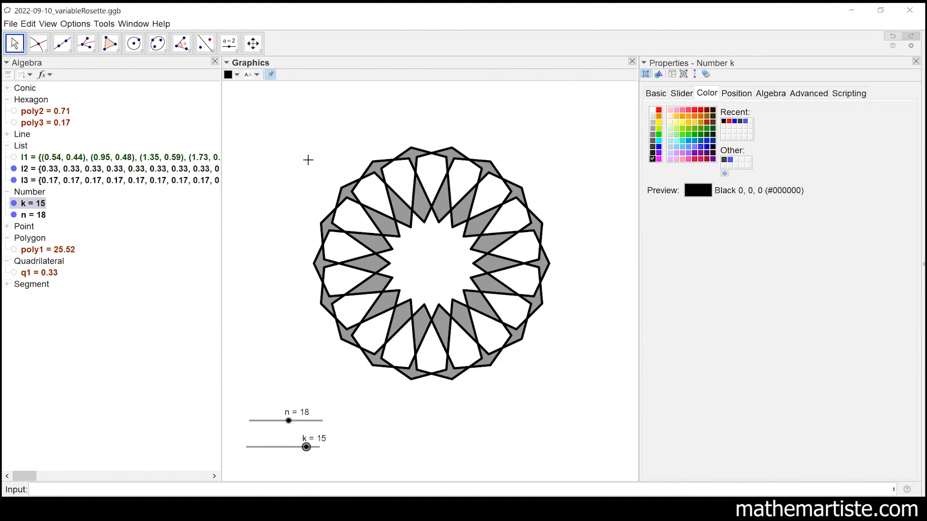
scroll(419, 220, "up", 3)
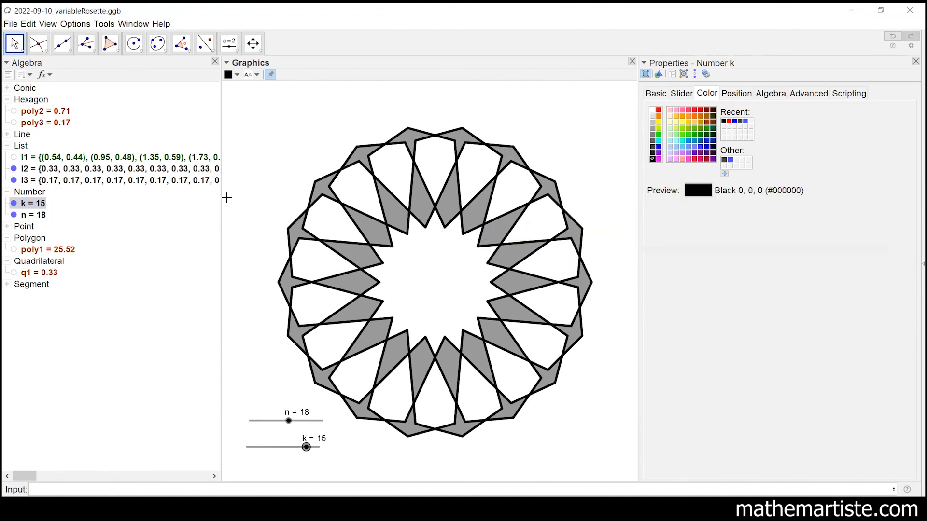